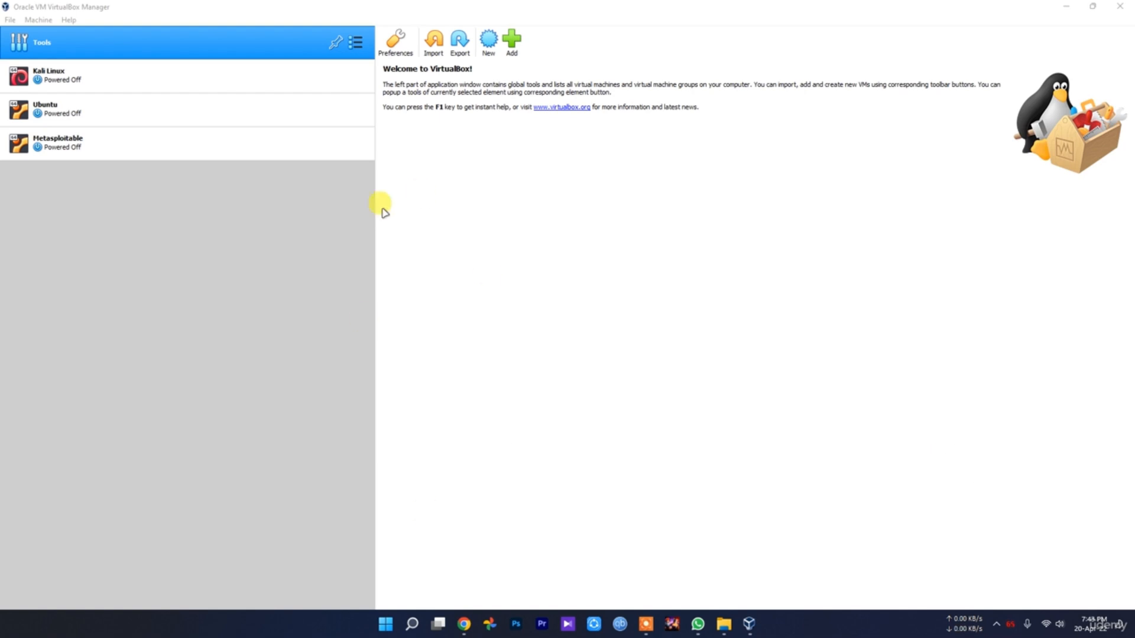
Switch to Chrome, open the Virtual Machines - Microsoft Edge Developer result and look through the virtual machines offered
left_click(46, 83)
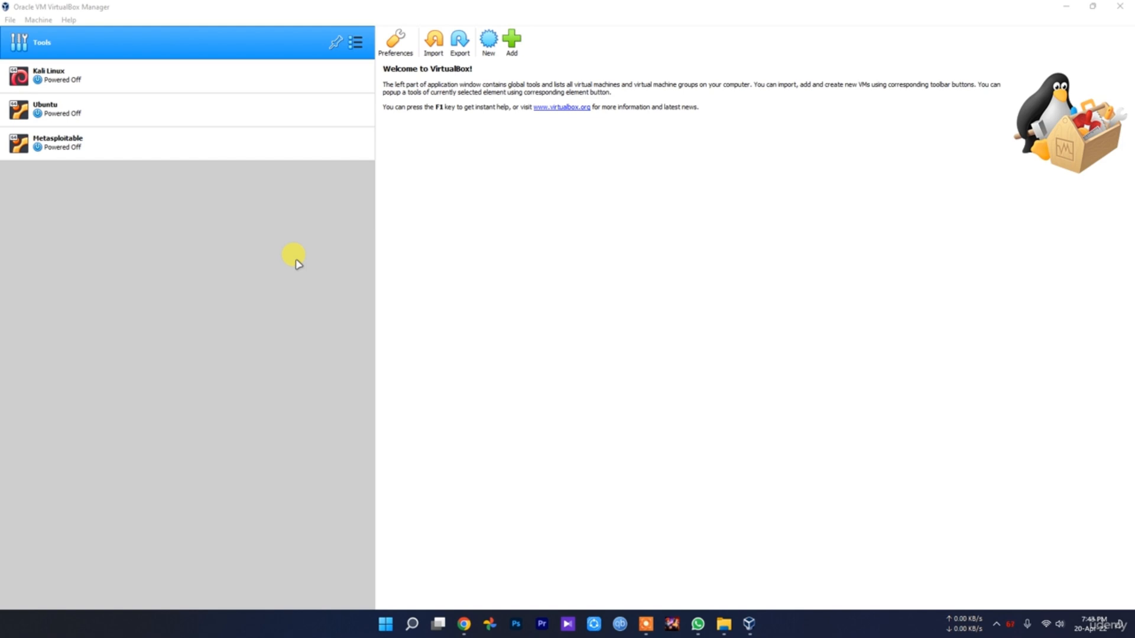
left_click(467, 630)
left_click(466, 626)
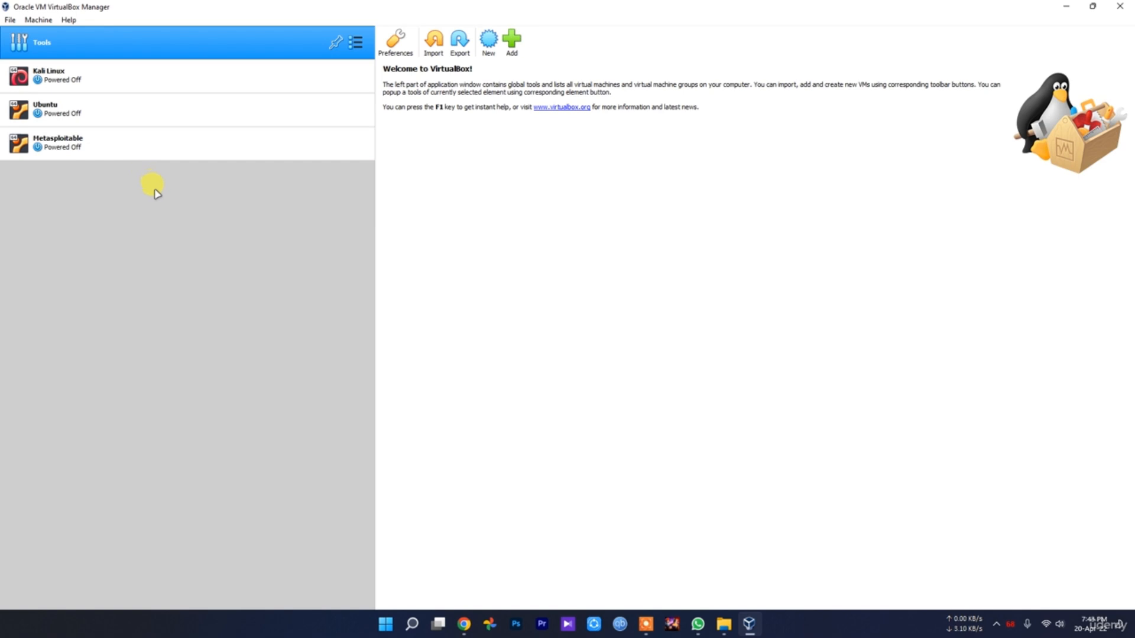
left_click(468, 626)
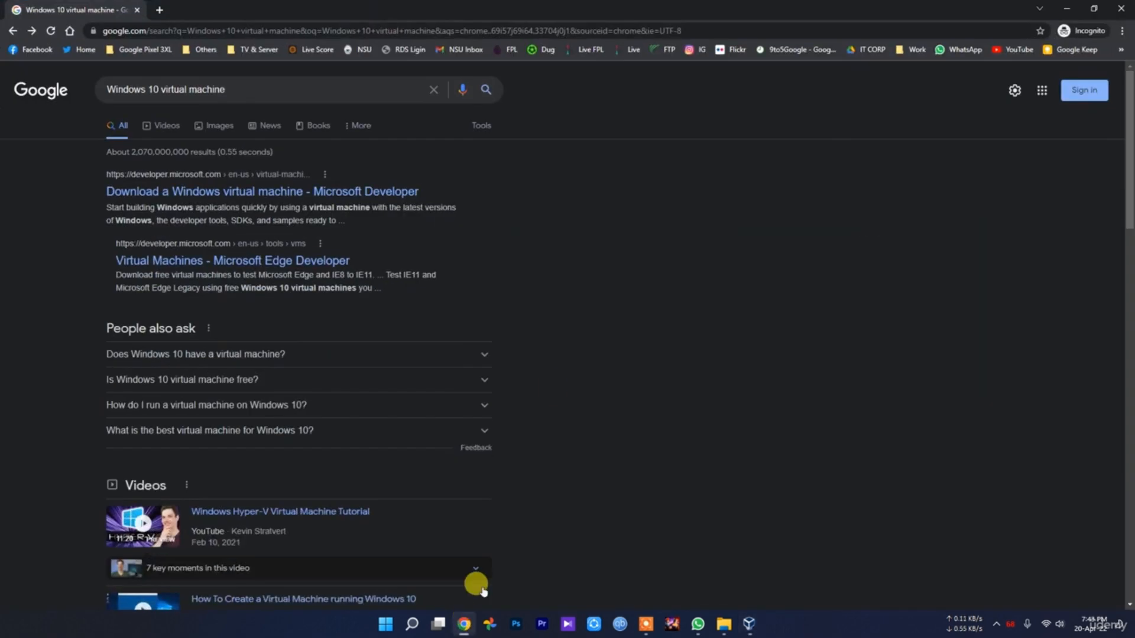
left_click(273, 265)
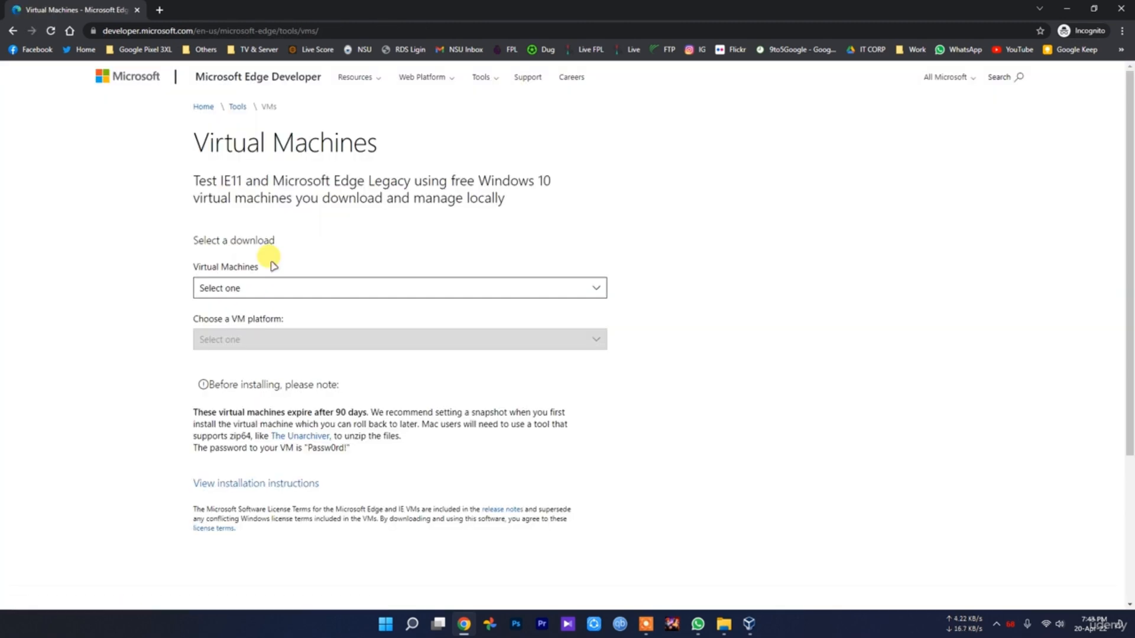
left_click(279, 288)
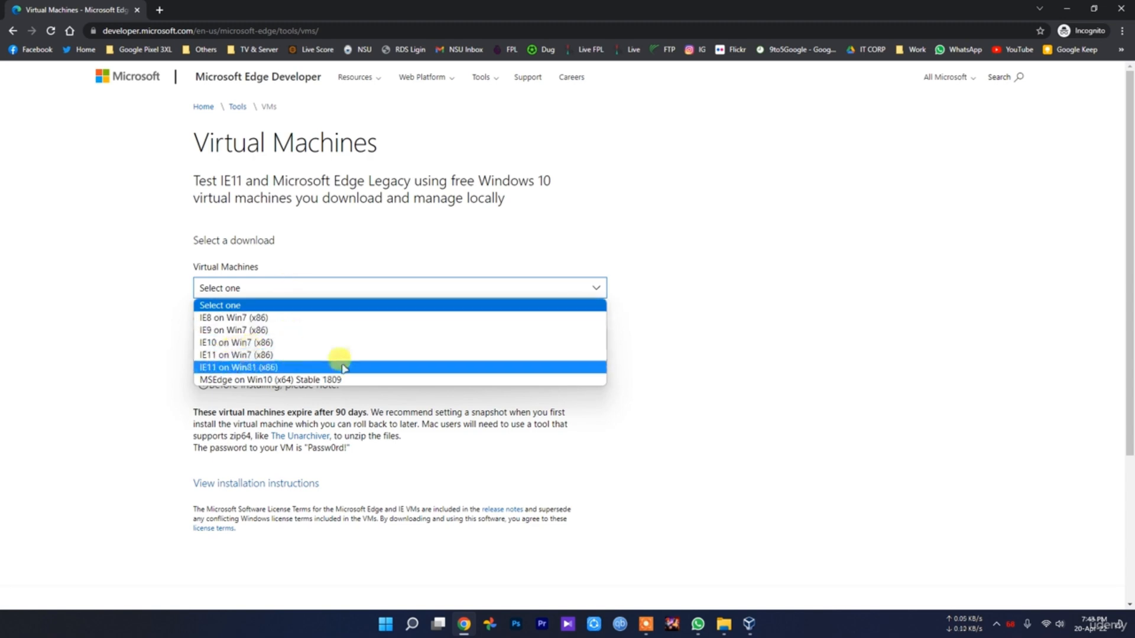
left_click(818, 413)
Return to the search results, open the Microsoft Developer Windows virtual machine page in a new tab and check the download size
key("alt+Left")
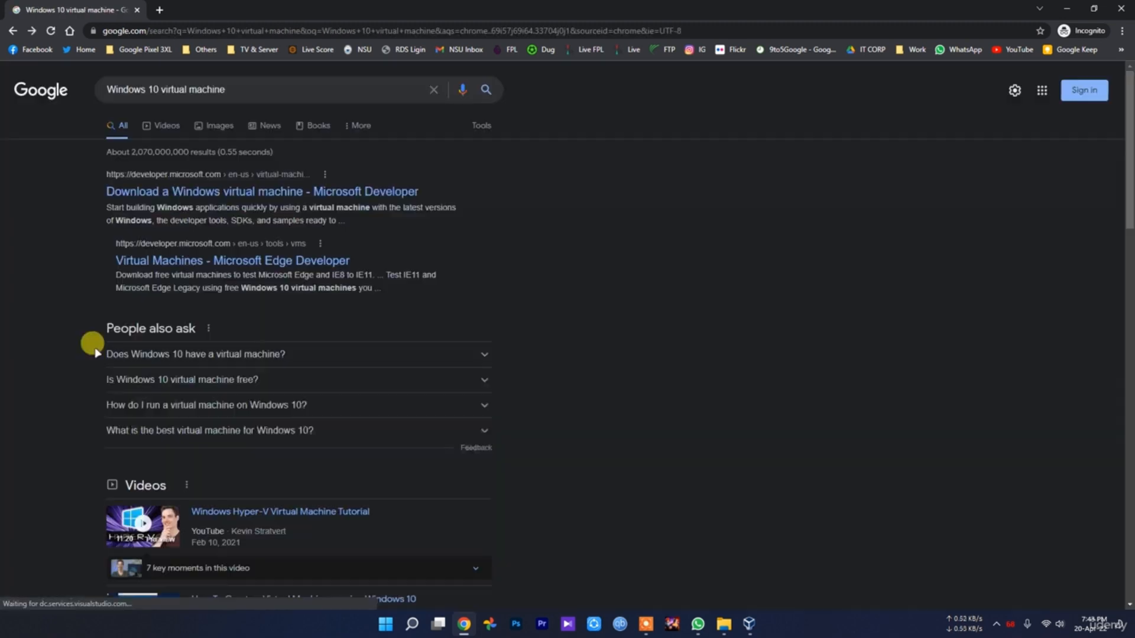
middle_click(210, 190)
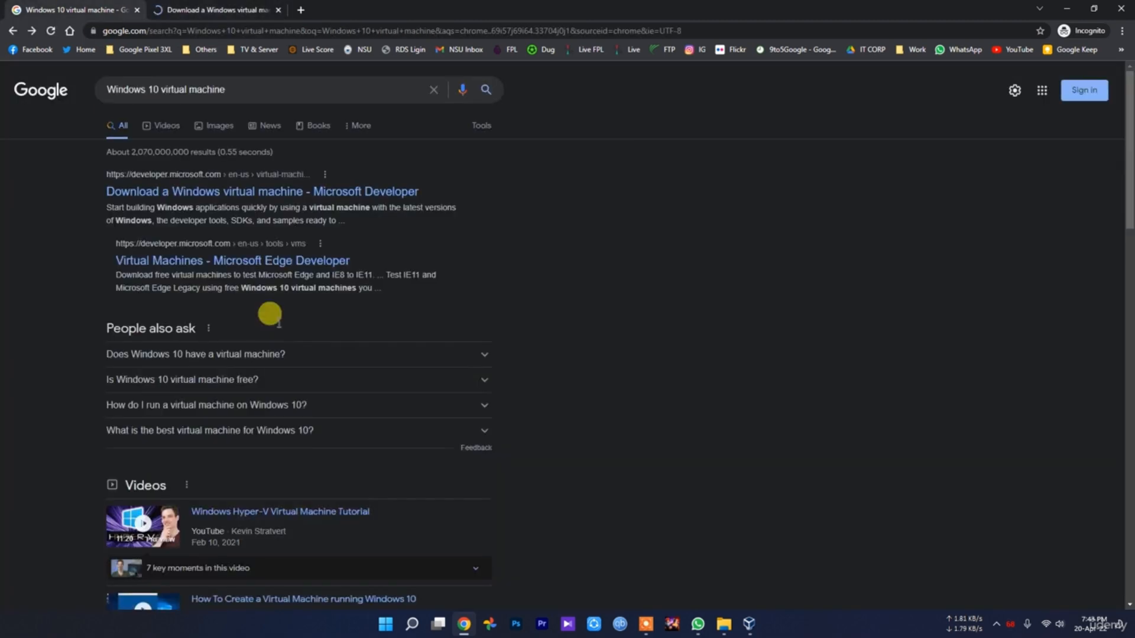
key("ctrl+Tab")
left_click_drag(89, 397, 204, 393)
left_click(204, 394)
left_click_drag(337, 394, 217, 394)
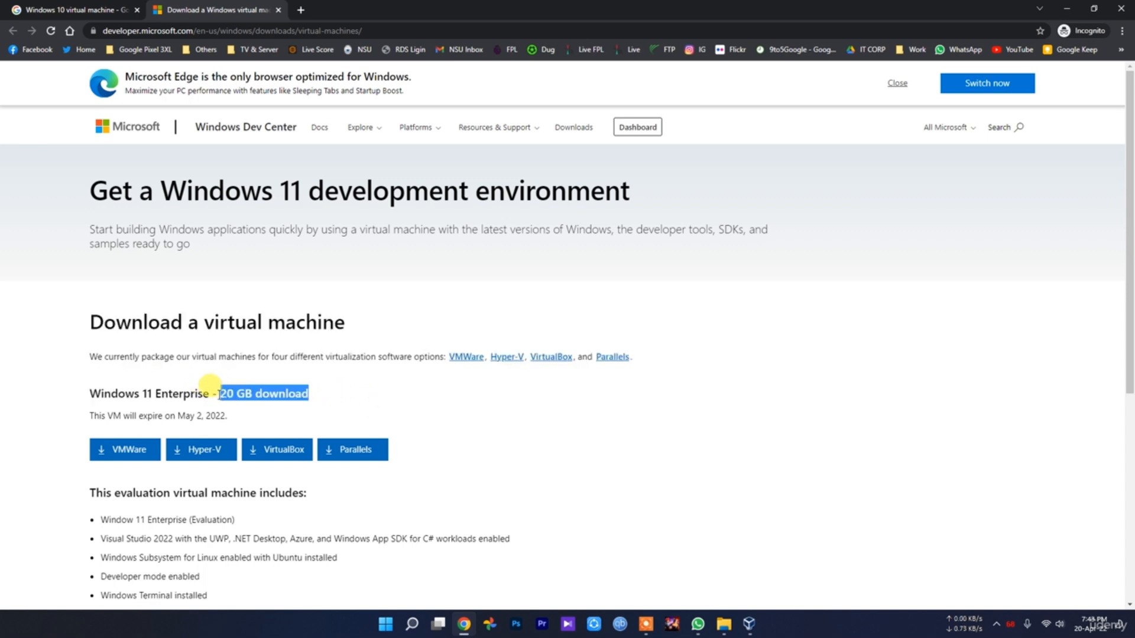
left_click(282, 456)
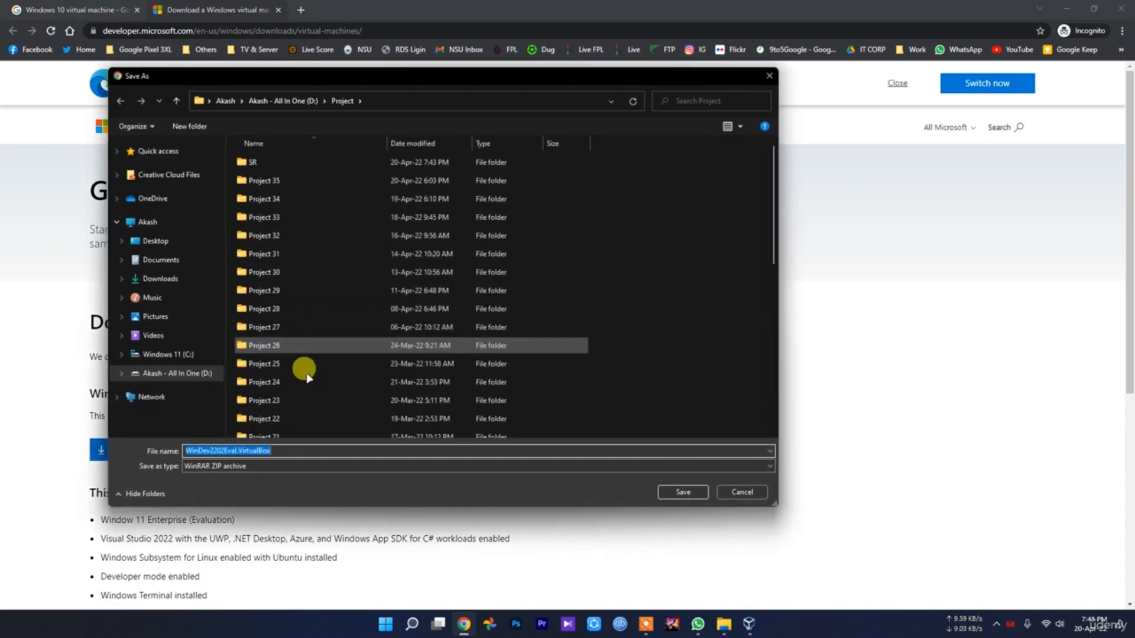
left_click(742, 492)
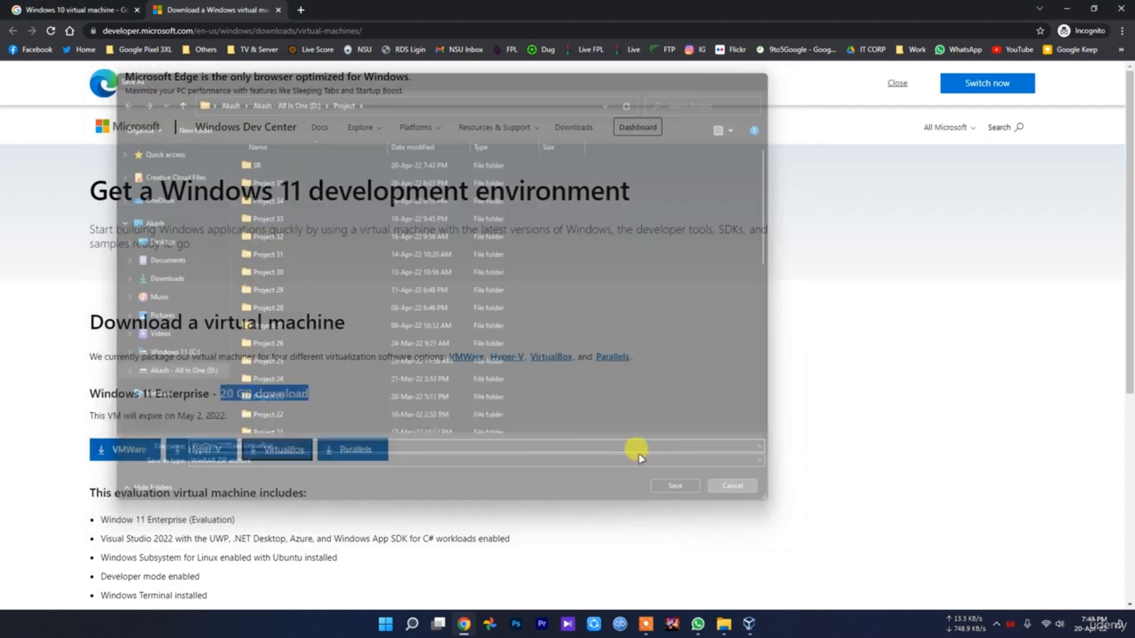
left_click(335, 505)
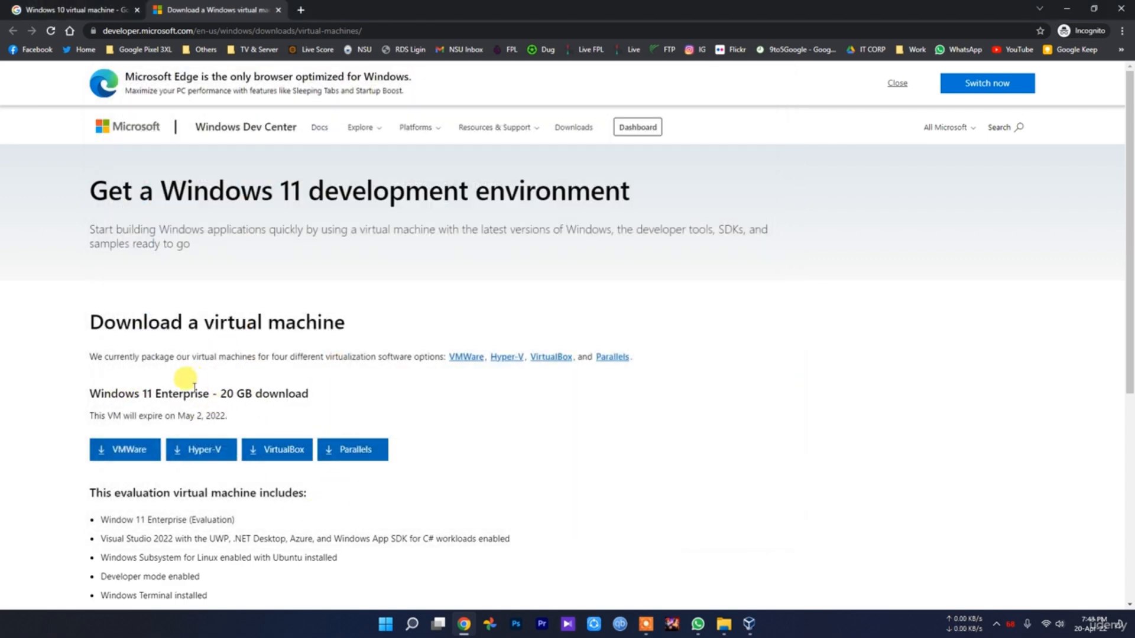
left_click(749, 624)
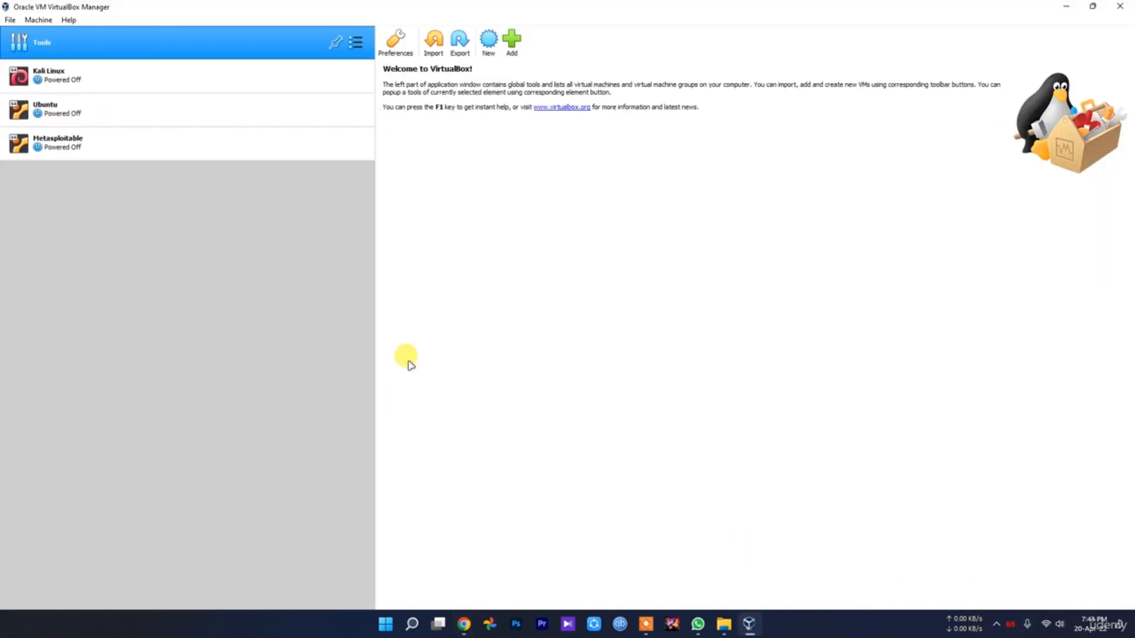
left_click(1066, 6)
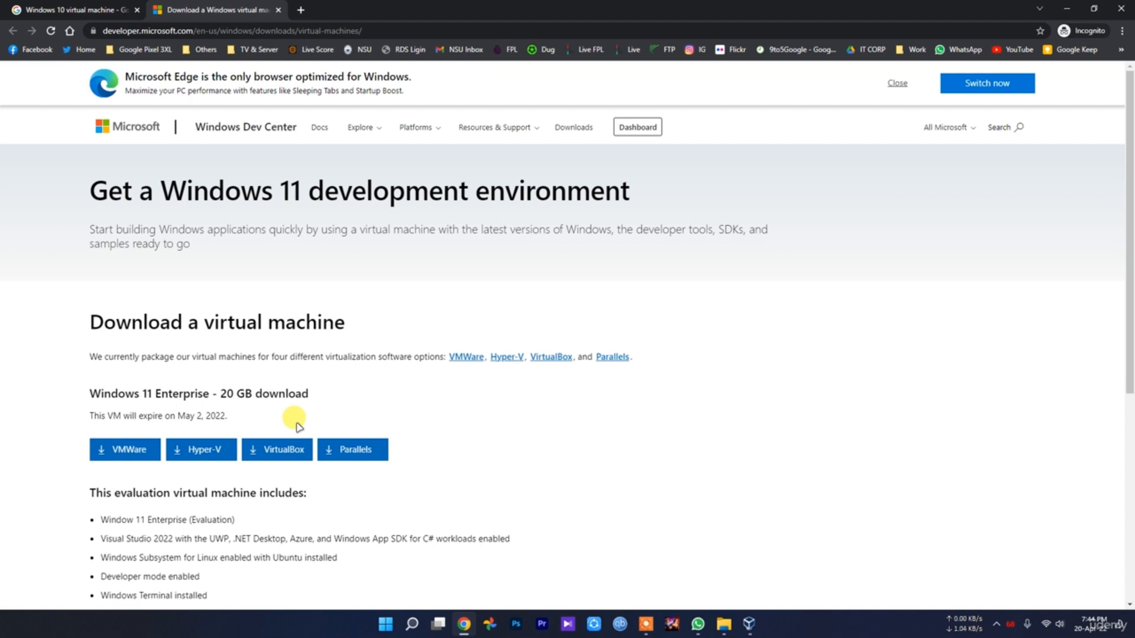
Open the Virtual Machines - Microsoft Edge Developer page from the search results and close the Windows 11 download page
left_click(32, 9)
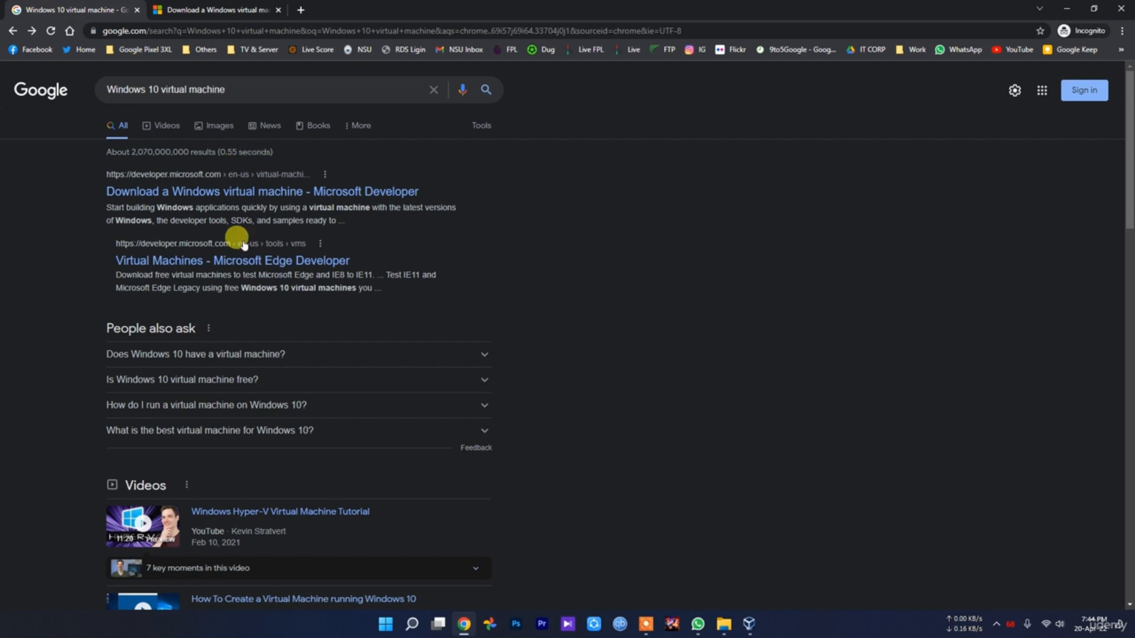
left_click(245, 271)
left_click(231, 10)
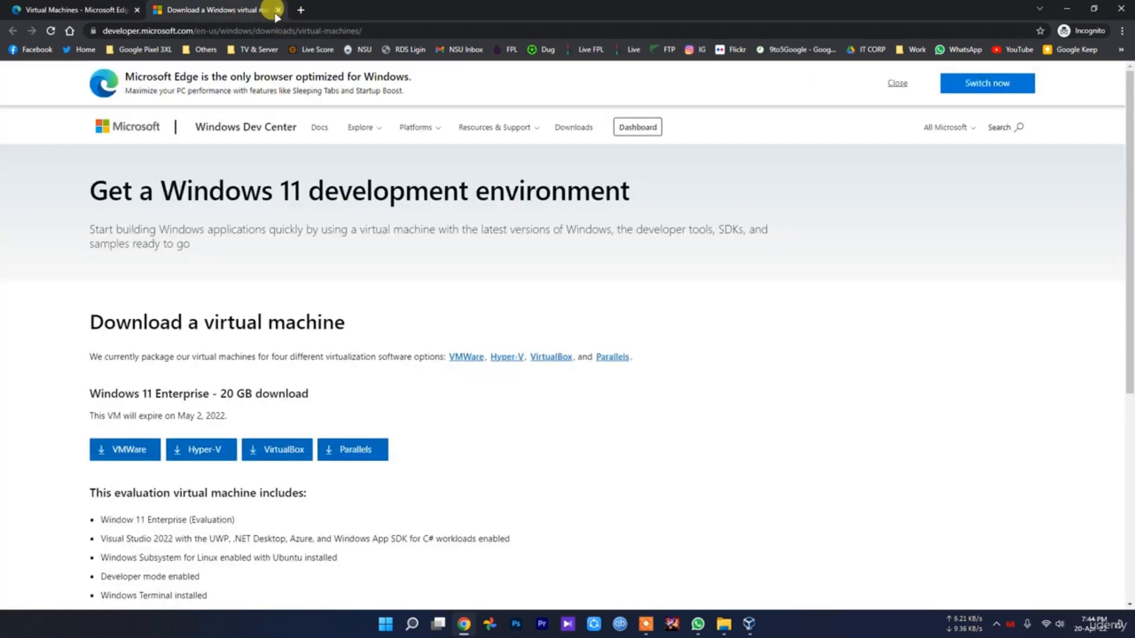
left_click(278, 10)
Choose MSEdge on Win10 (x64) Stable 1809 for the VirtualBox platform, bring up its zip download and cancel saving it
left_click(272, 284)
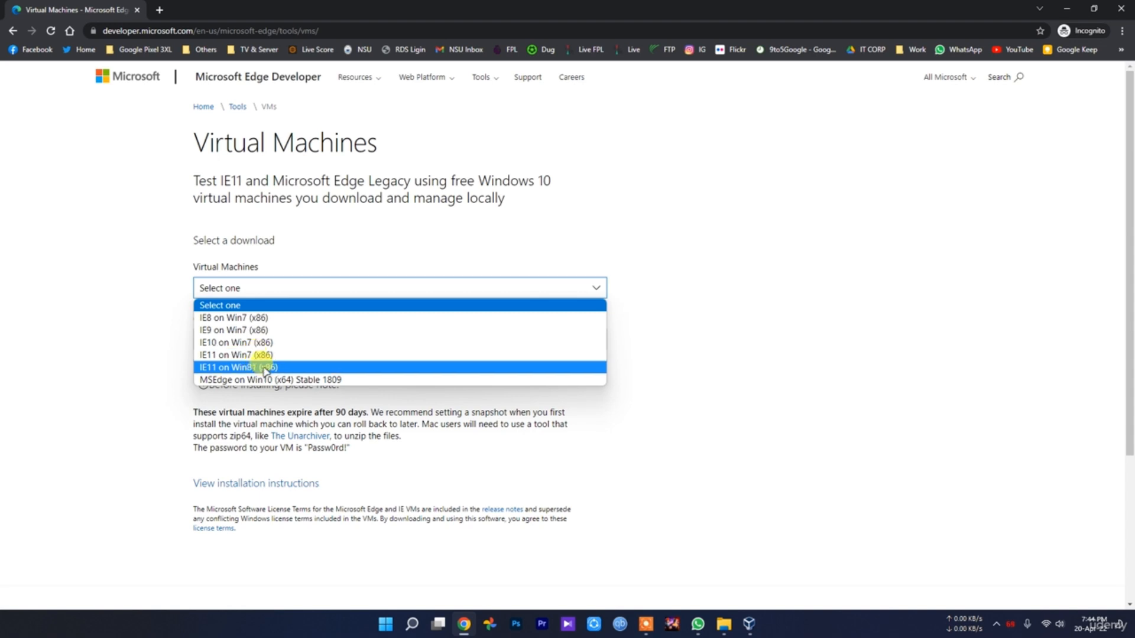
left_click(312, 381)
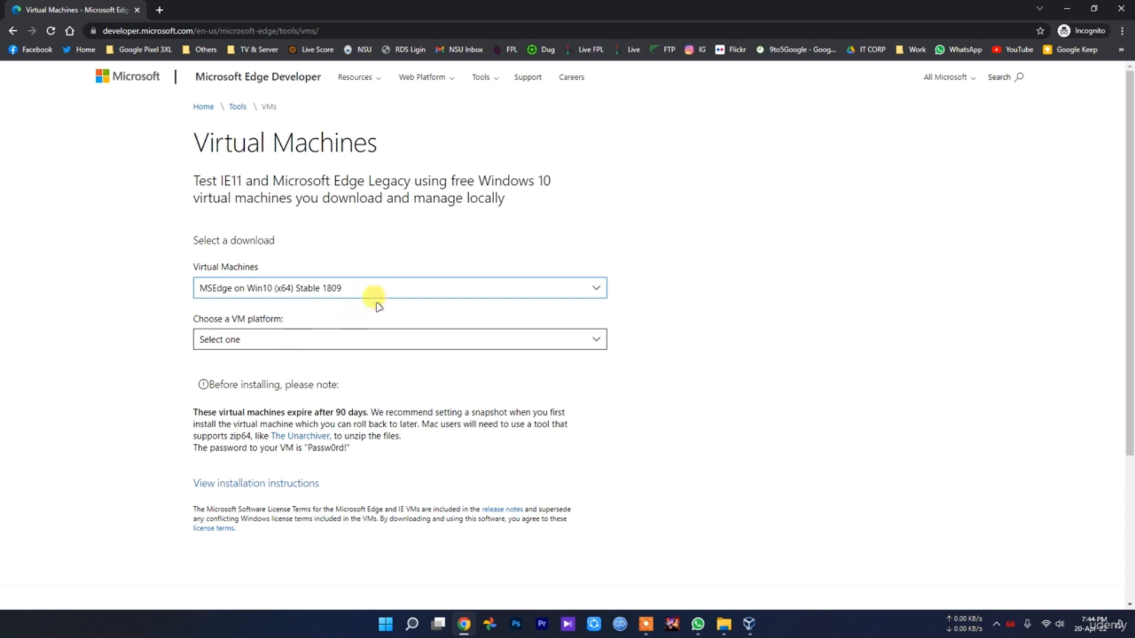
left_click(355, 289)
left_click(357, 293)
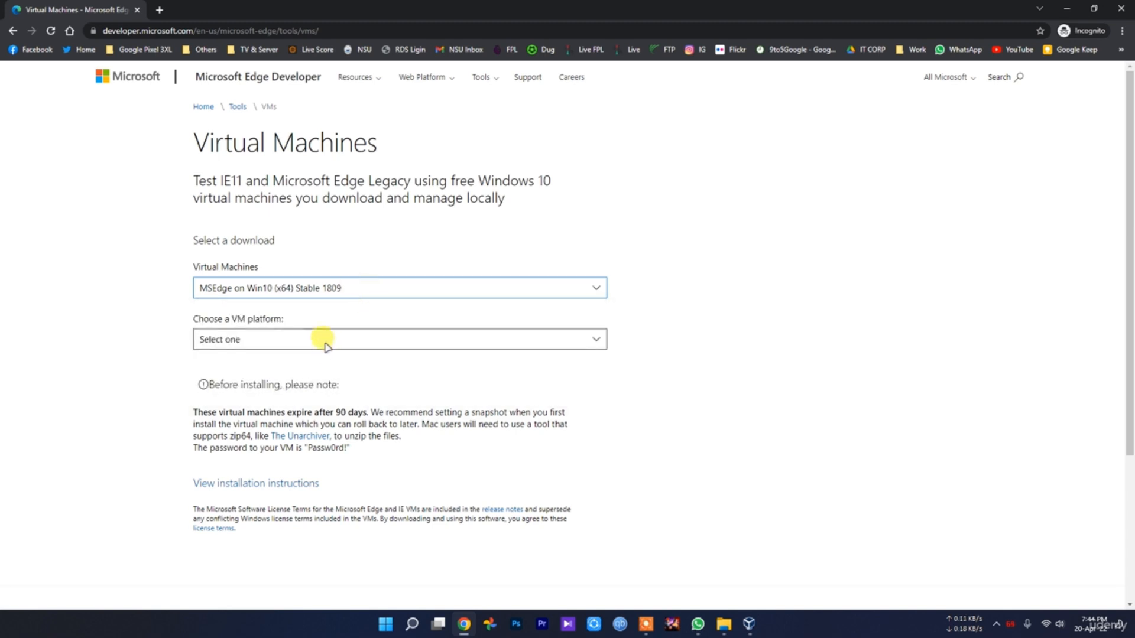
left_click(269, 341)
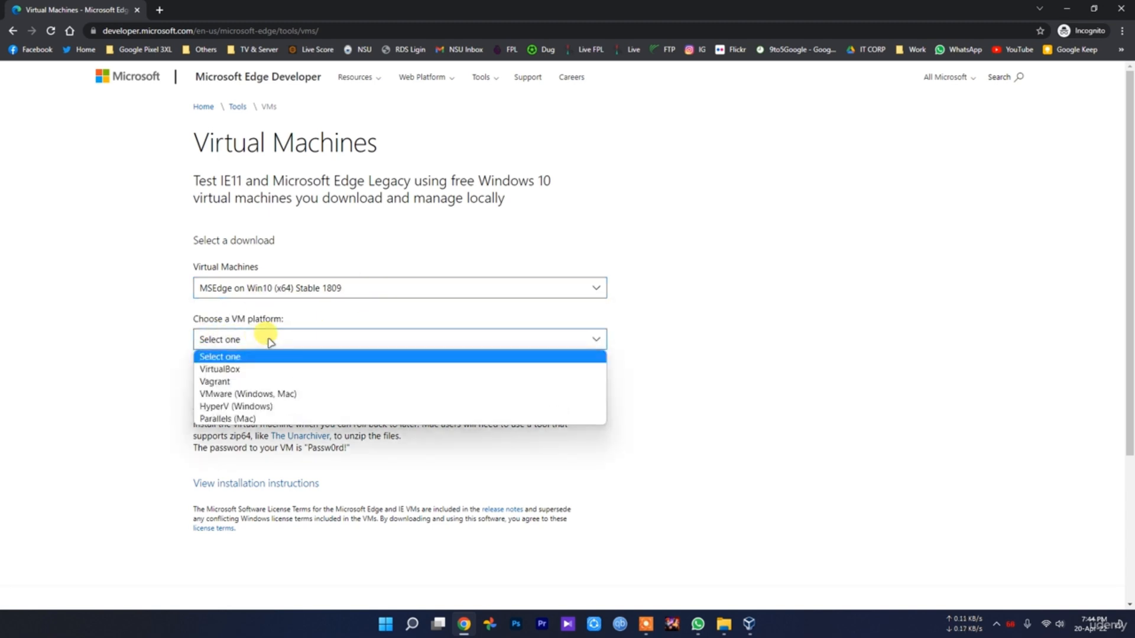
left_click(245, 370)
left_click(232, 383)
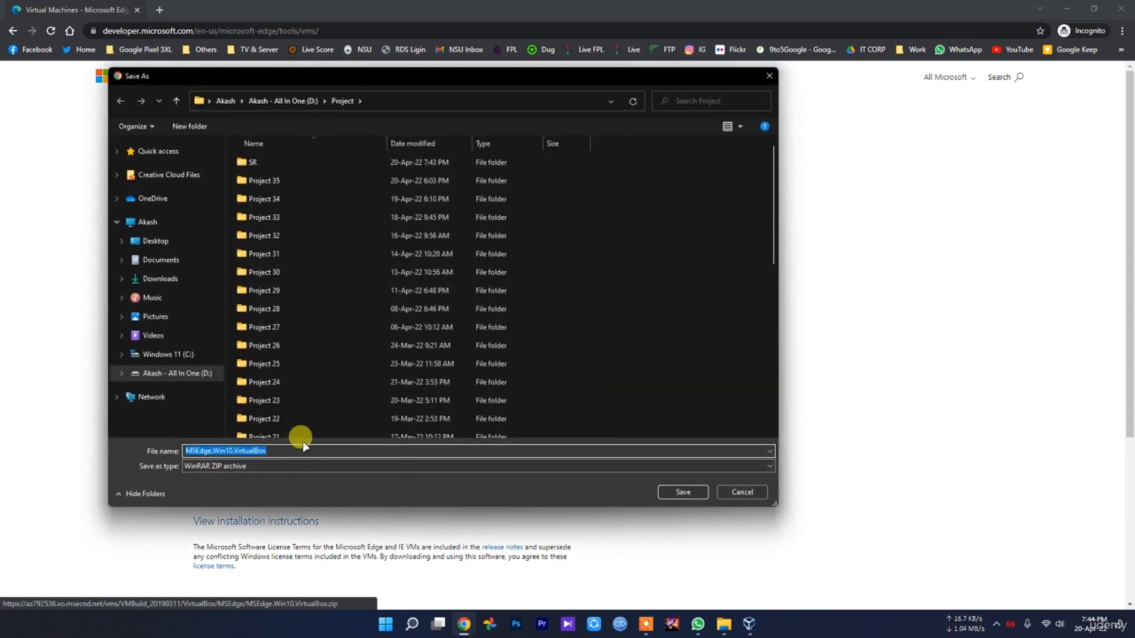
left_click(758, 493)
Switch to File Explorer and open the MSEdge.Win10.VirtualBox folder that holds the Windows 10 image
left_click(724, 624)
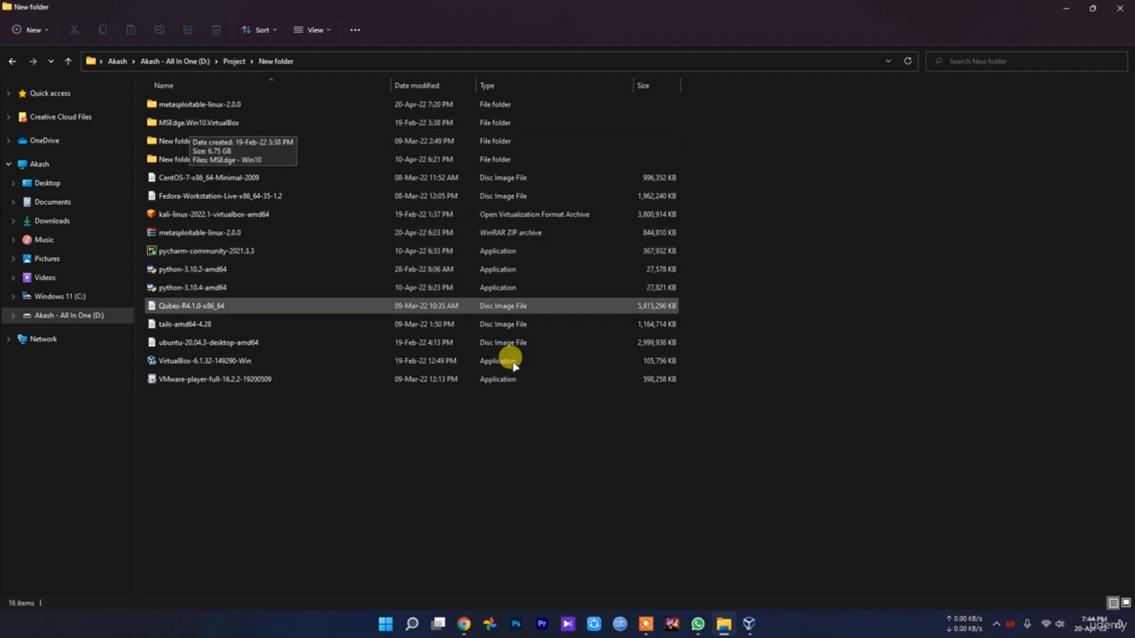
double_click(227, 122)
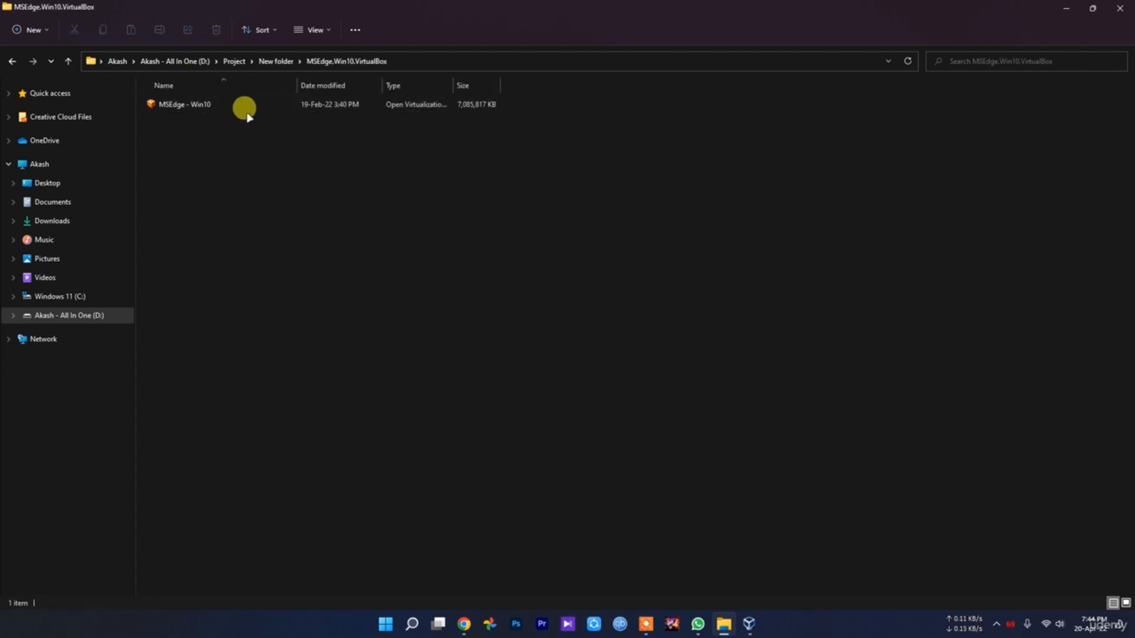
left_click(750, 625)
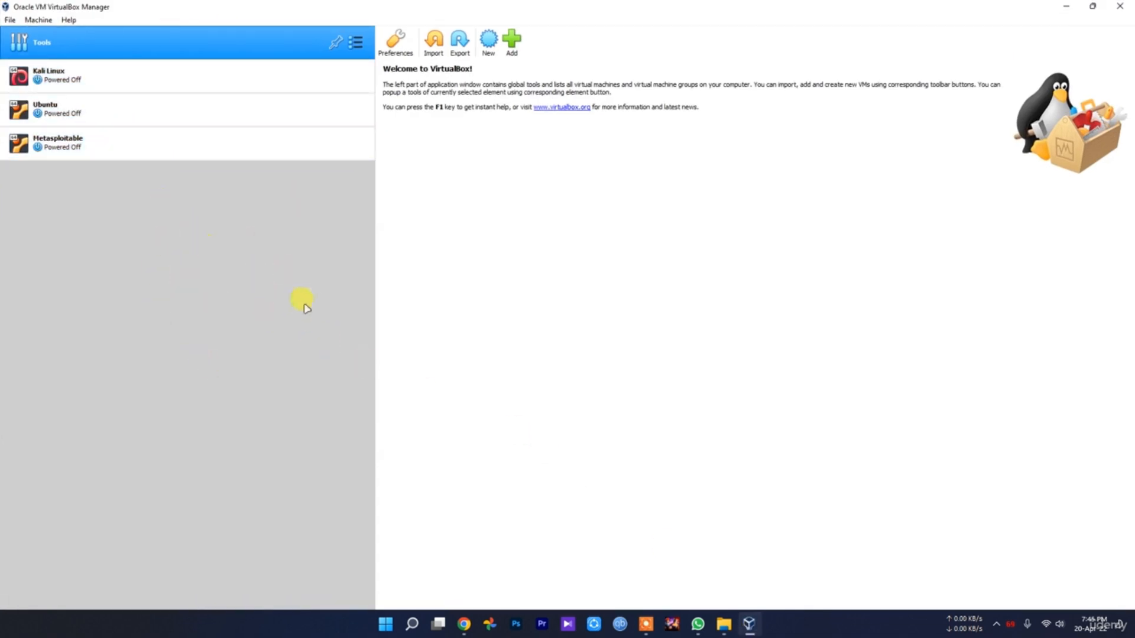
left_click(749, 625)
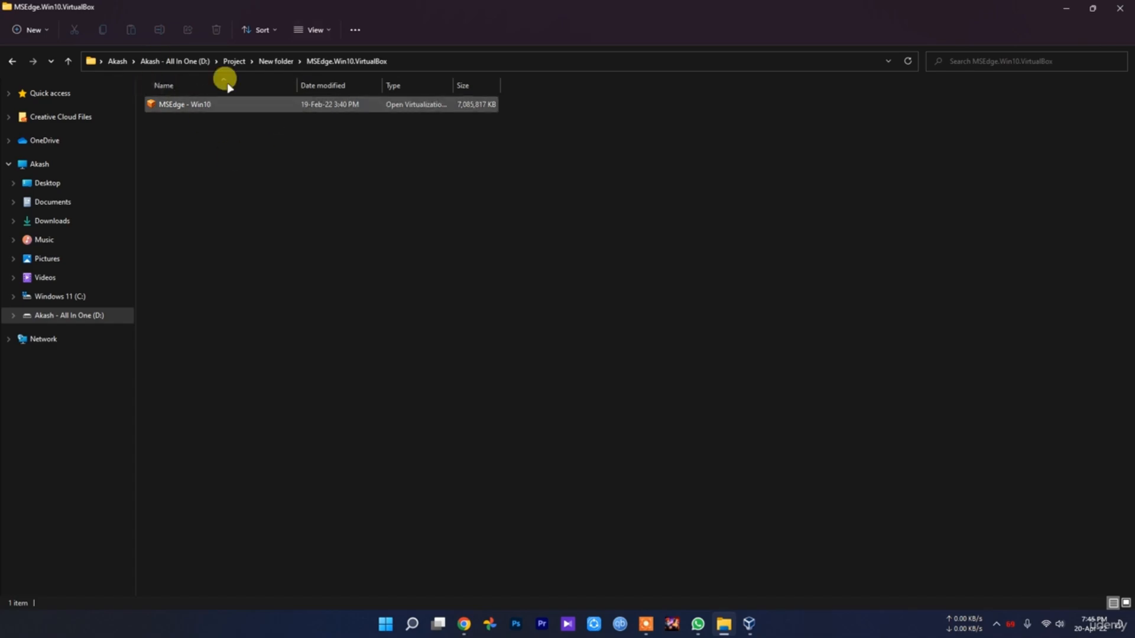
left_click(465, 624)
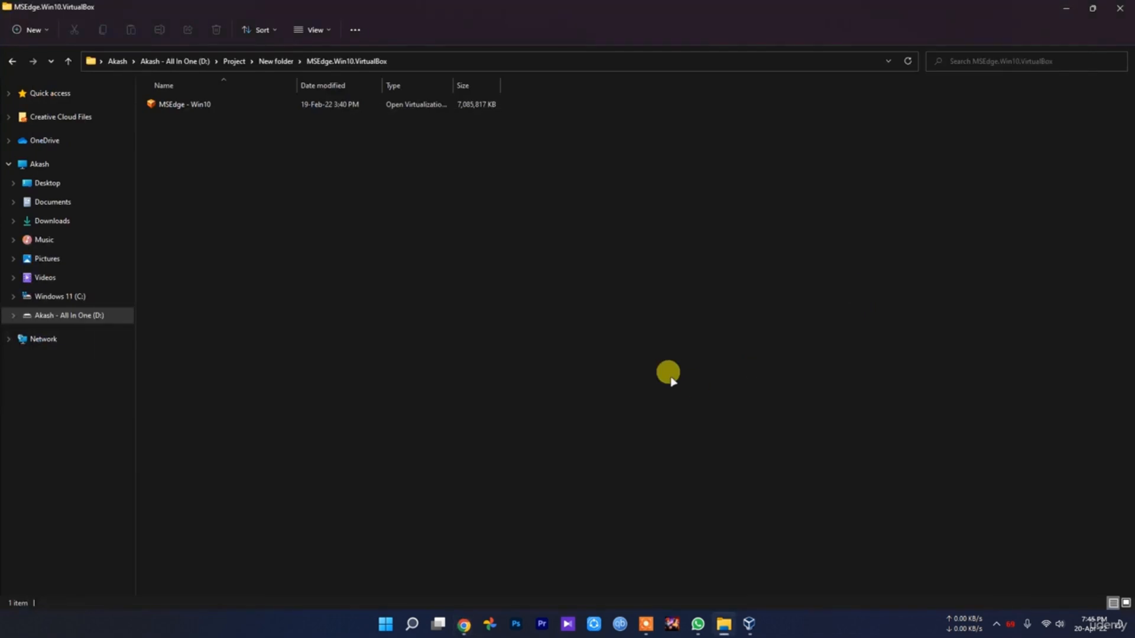
Switch to VirtualBox and start a new virtual machine named Windows 10, with type Microsoft Windows and version Windows 10 (64-bit)
left_click(749, 623)
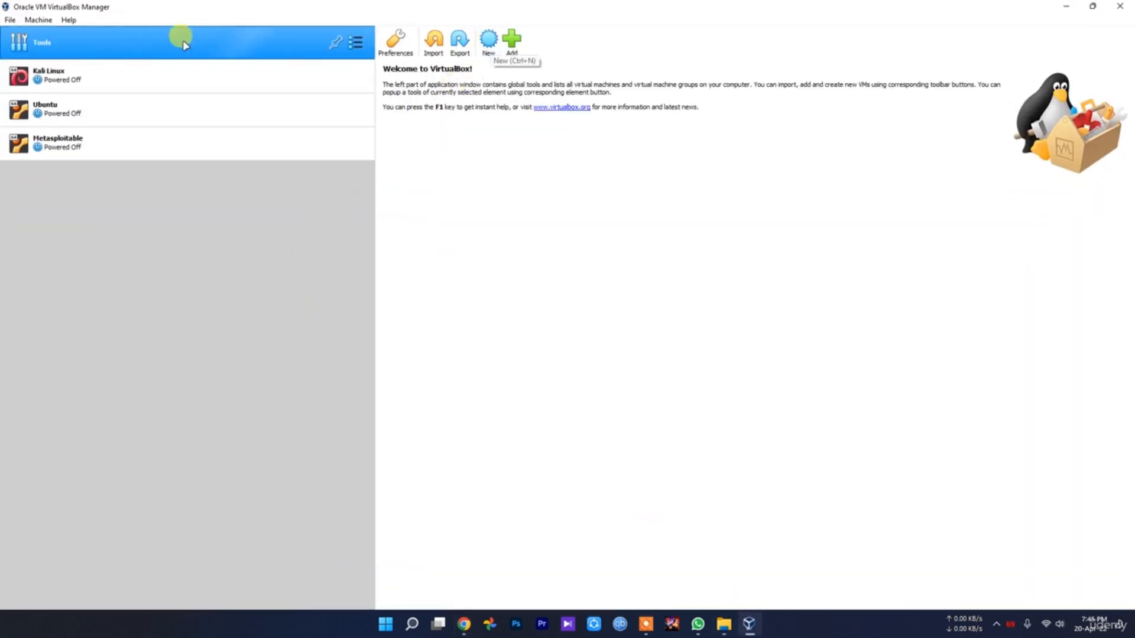
left_click(488, 40)
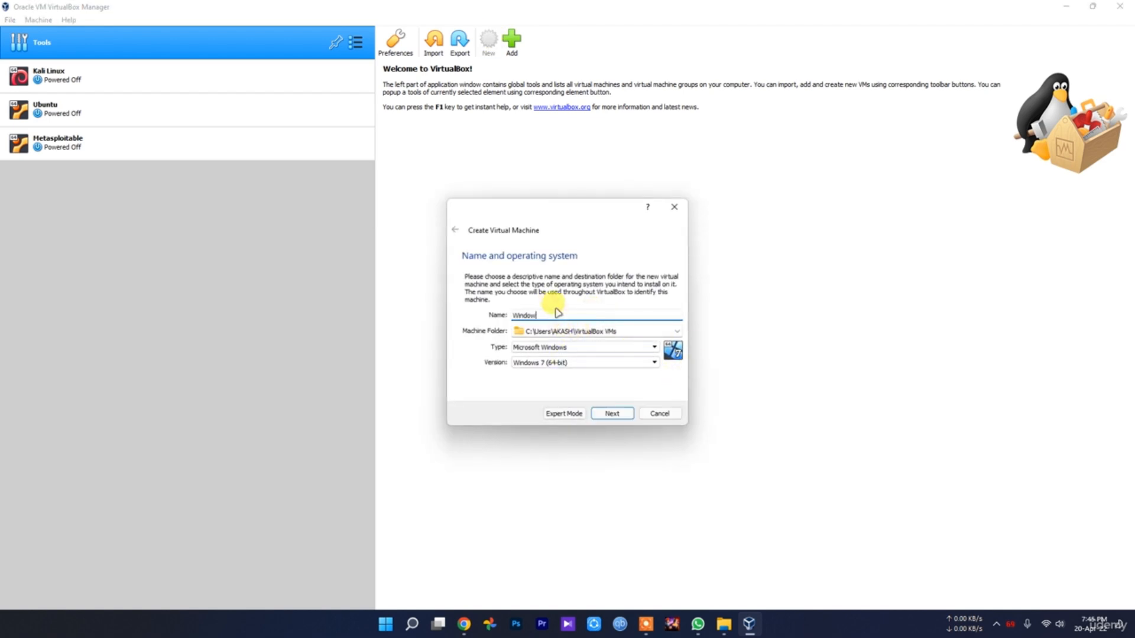
left_click(577, 352)
left_click(541, 362)
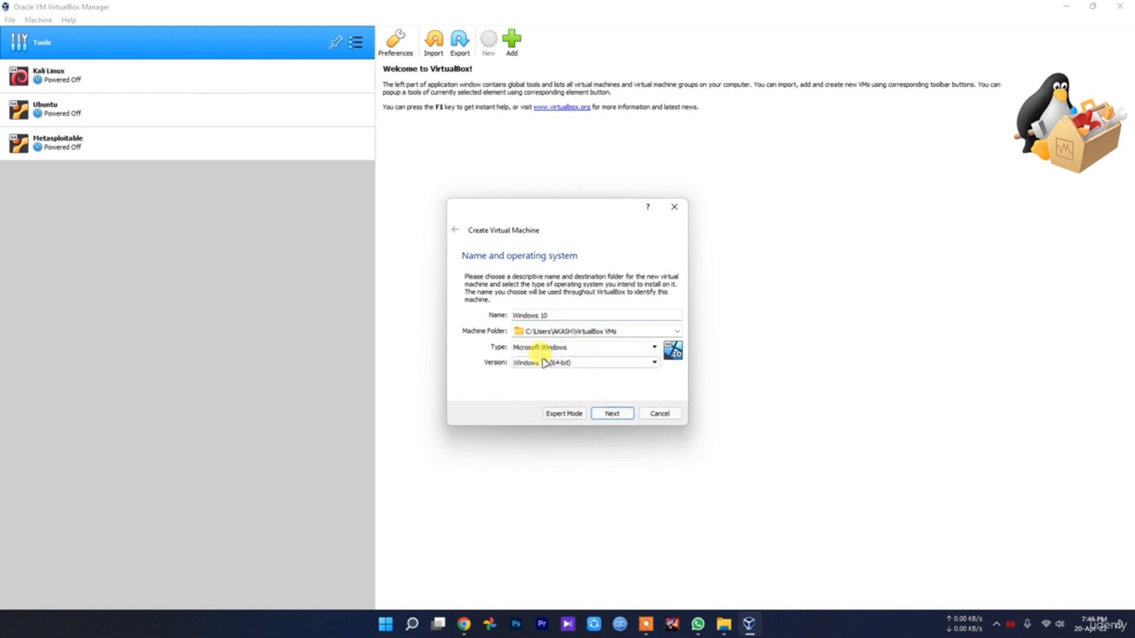
left_click(560, 366)
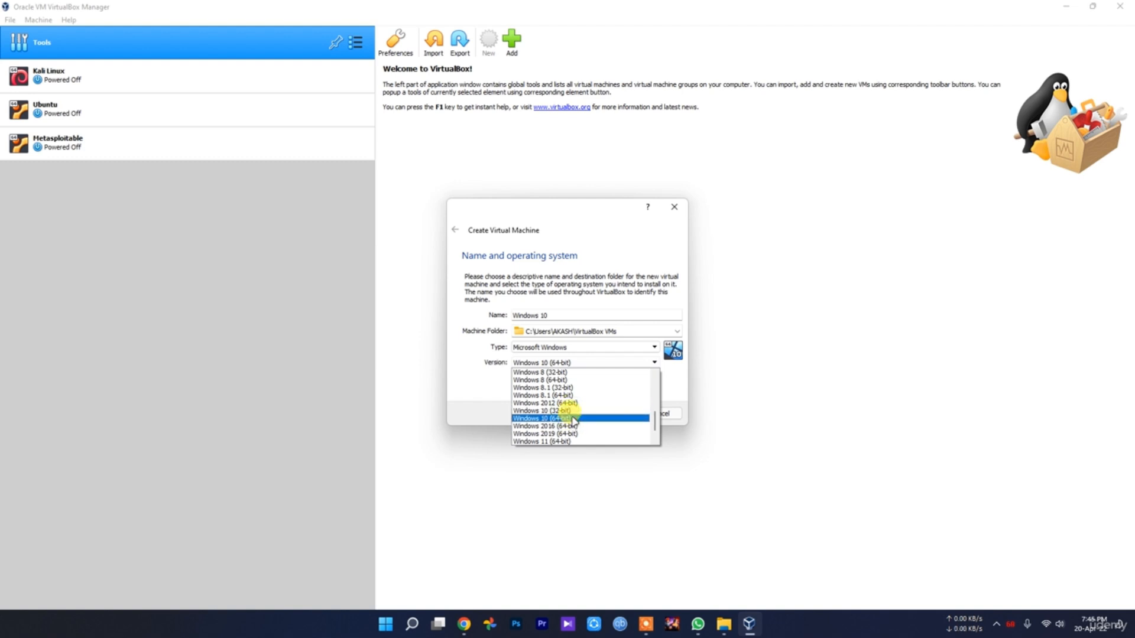
left_click(573, 420)
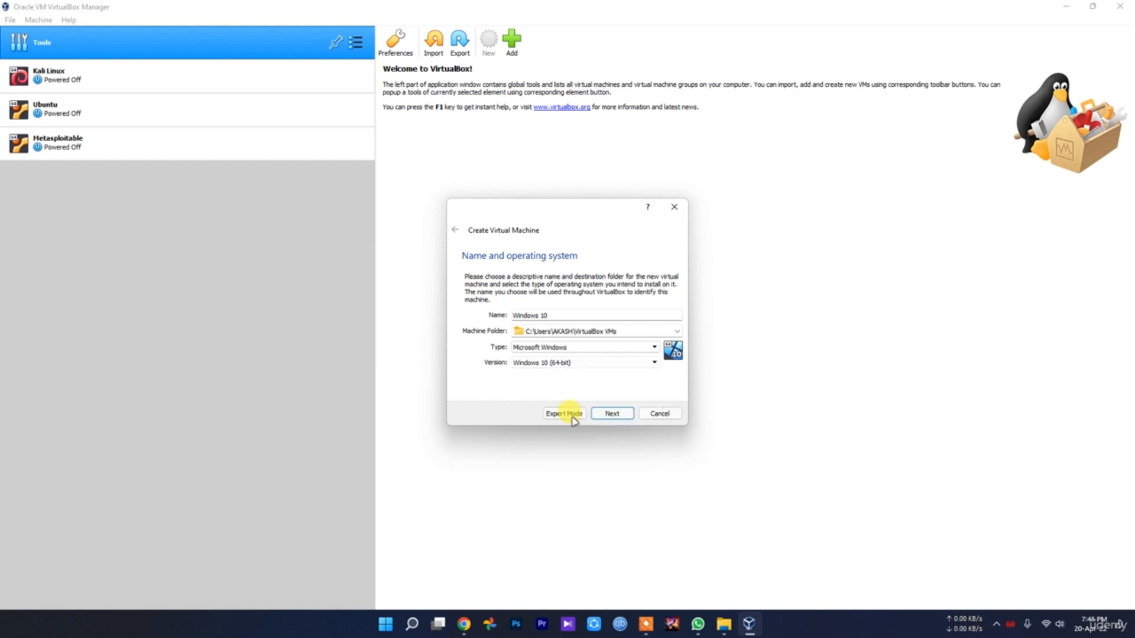
left_click(568, 364)
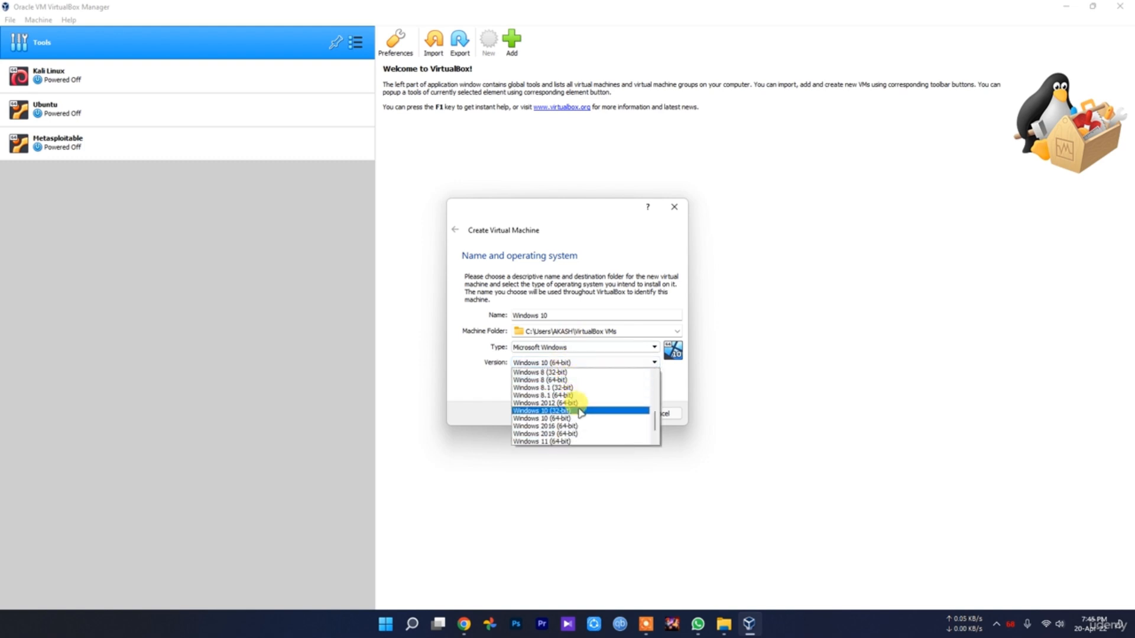
left_click(456, 390)
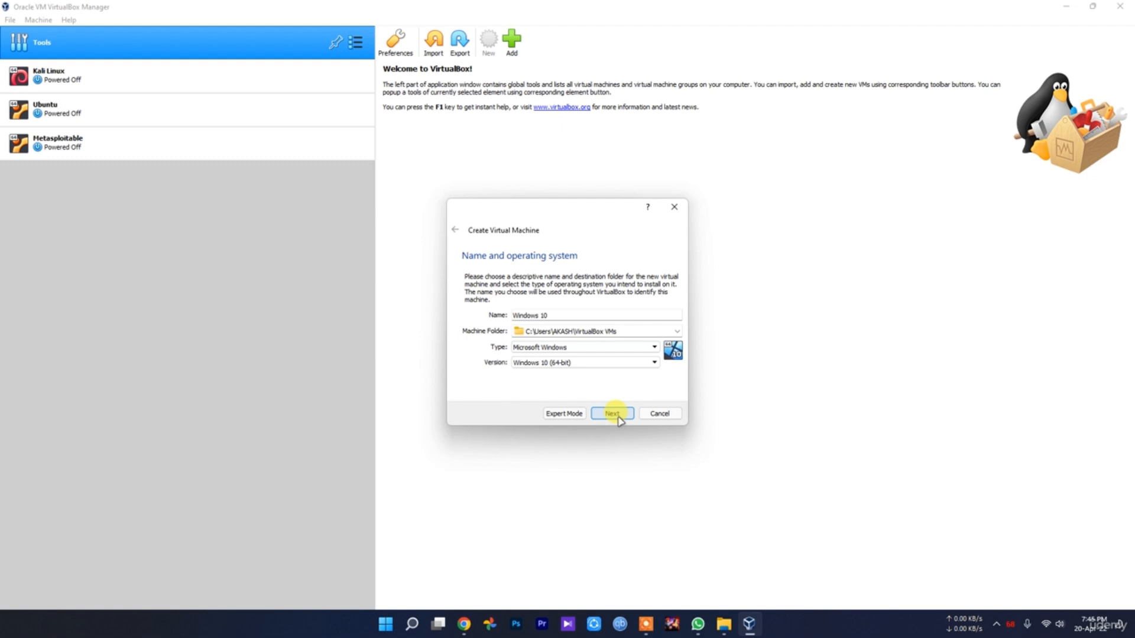
Check the available machine folder choices, then switch to File Explorer and inspect the default VirtualBox VMs folder in the user's folder on drive C:
left_click(673, 334)
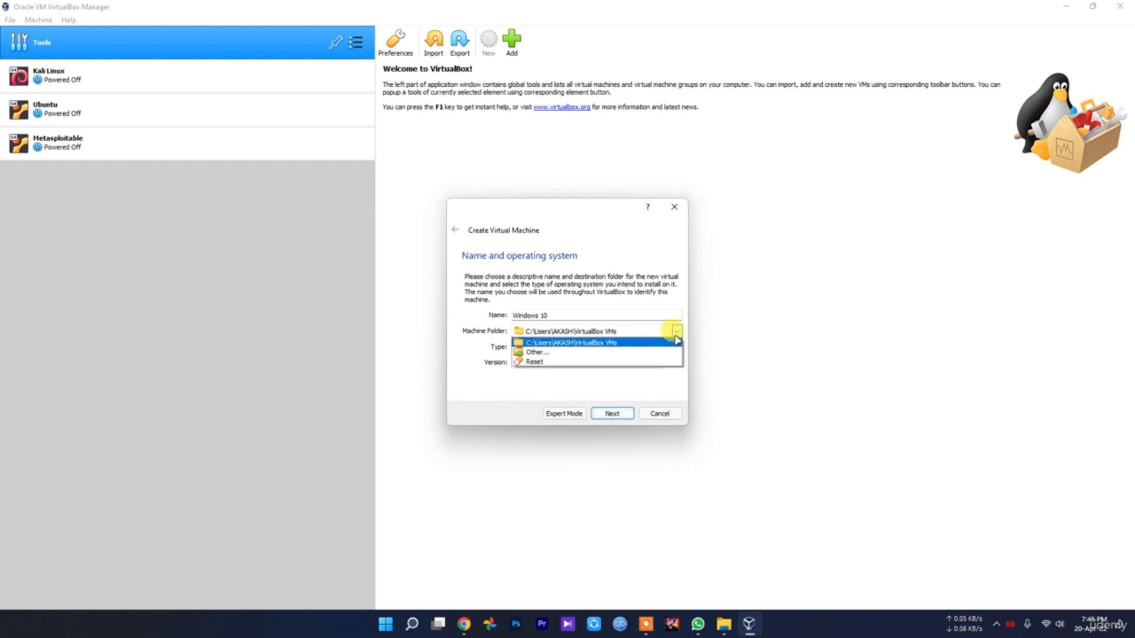
left_click(524, 398)
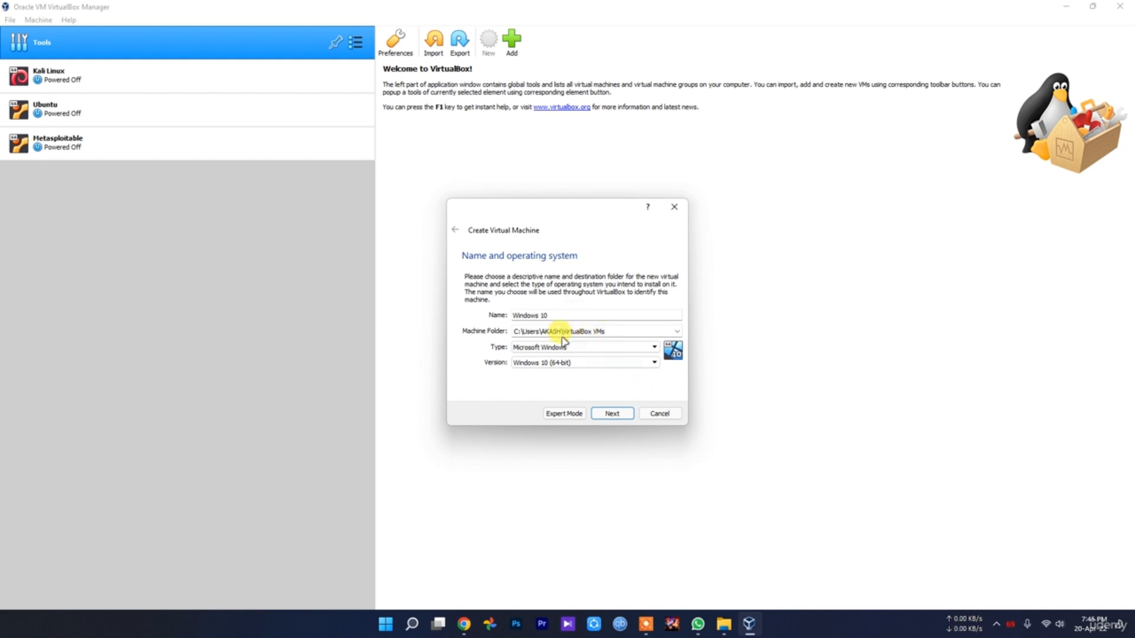
left_click(1127, 628)
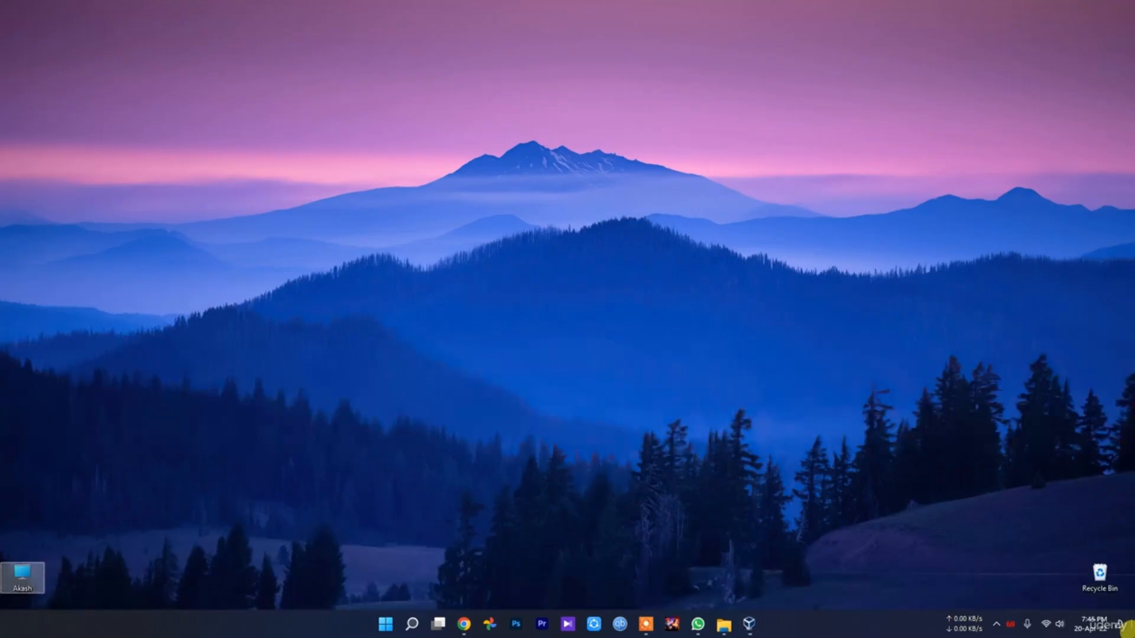
double_click(21, 585)
double_click(157, 127)
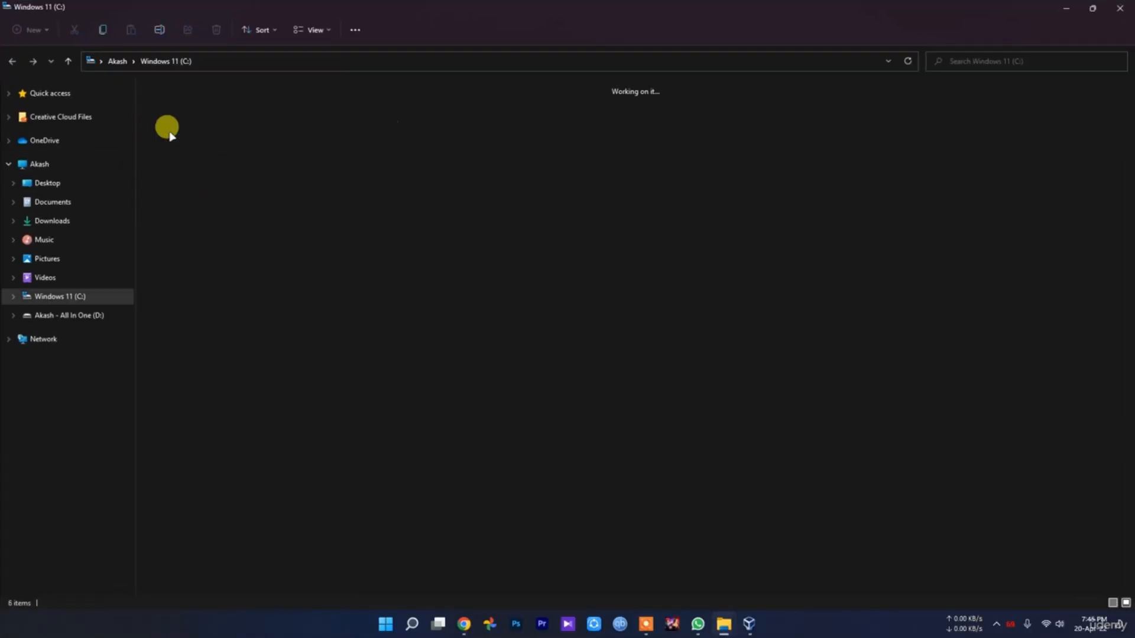
double_click(818, 97)
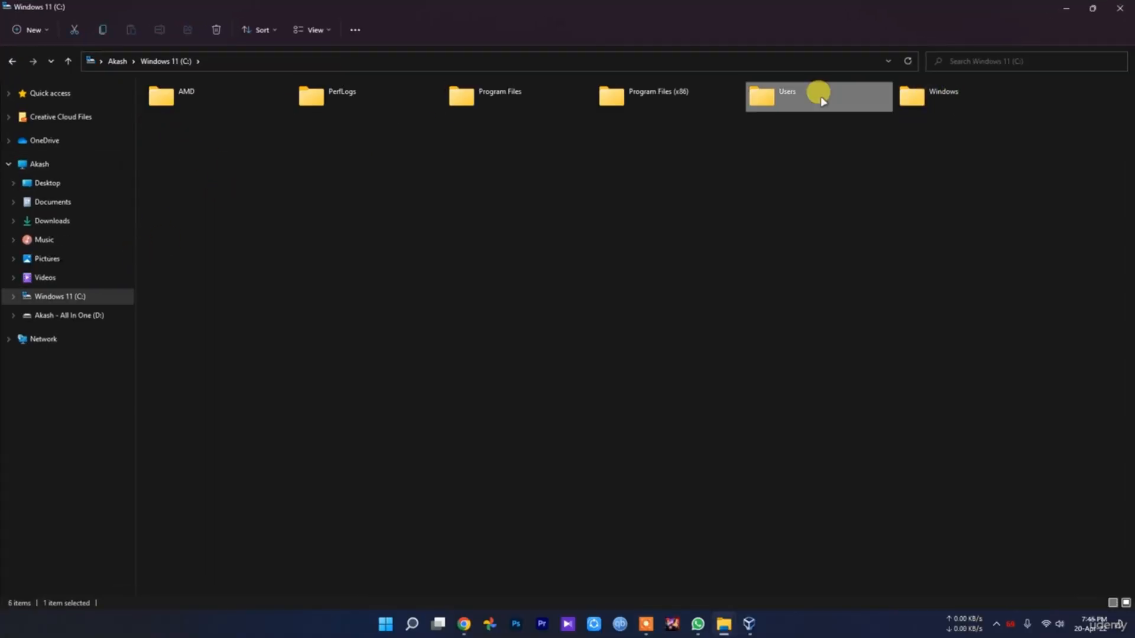
left_click(213, 106)
double_click(213, 105)
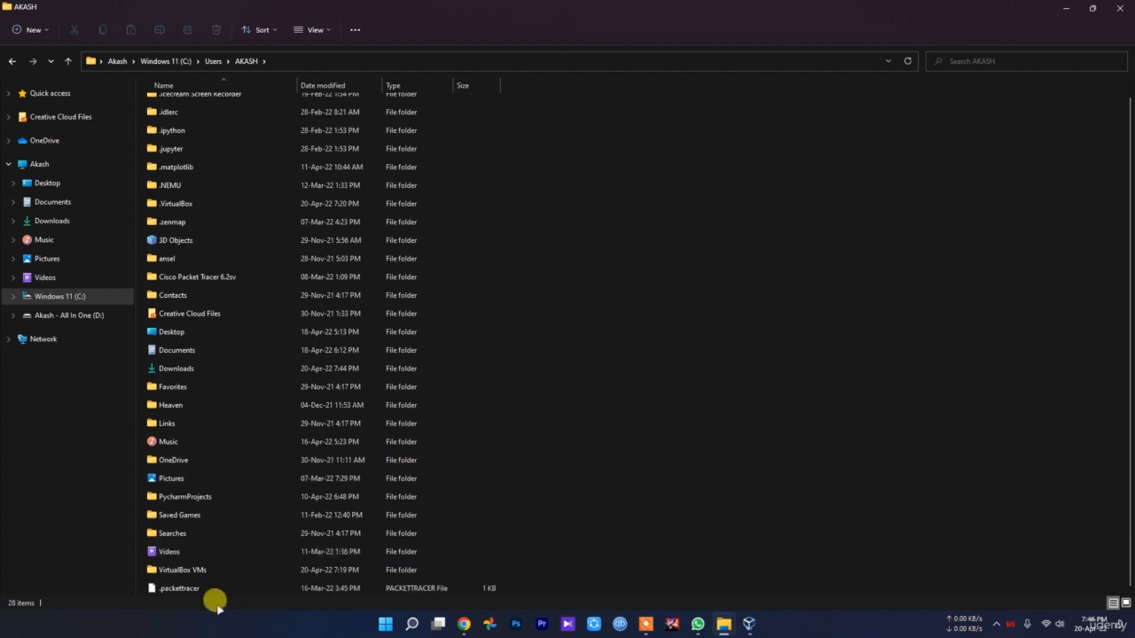
double_click(196, 571)
left_click(195, 106)
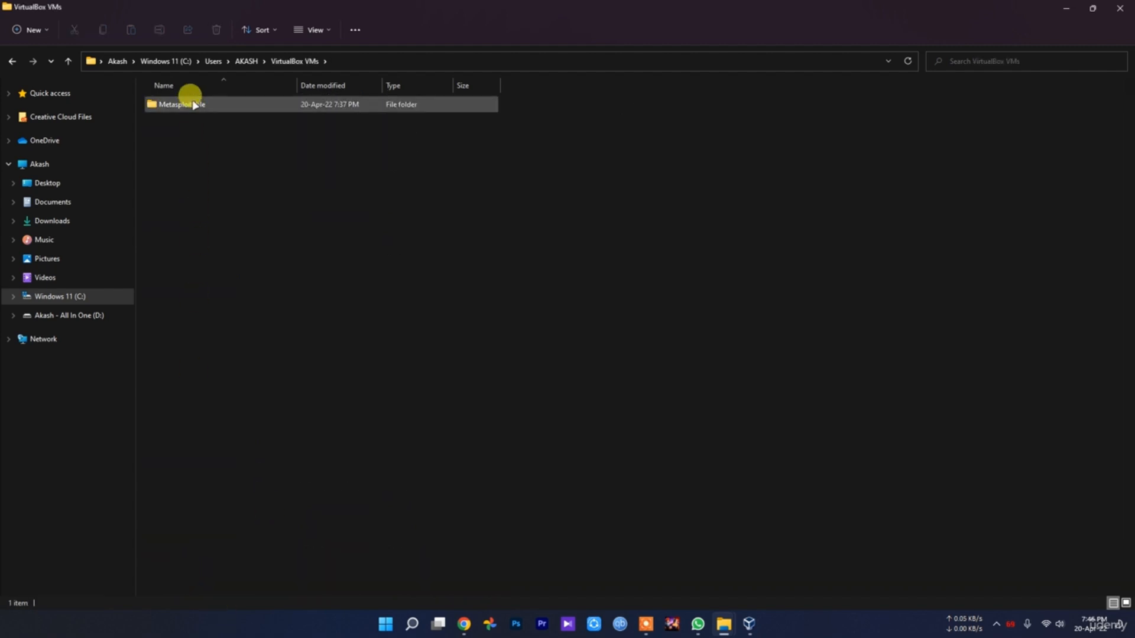
left_click(194, 104)
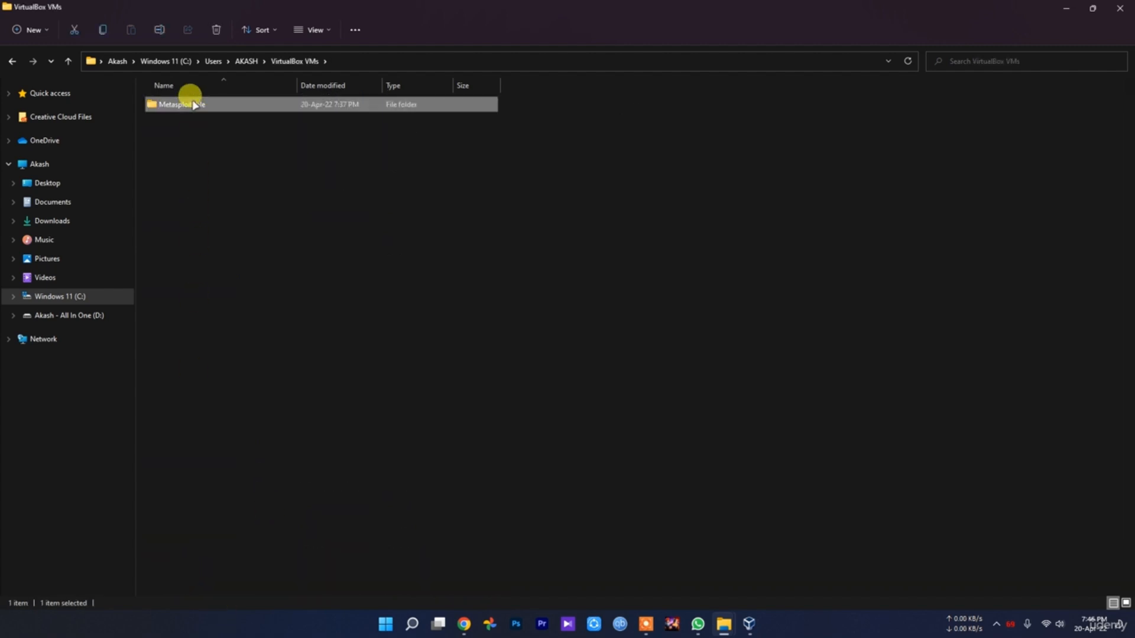
Leave the VirtualBox VMs folder and open drive D: to look at its folders
key("alt+Left")
key("alt+Left")
key("alt+Left")
key("alt+Left")
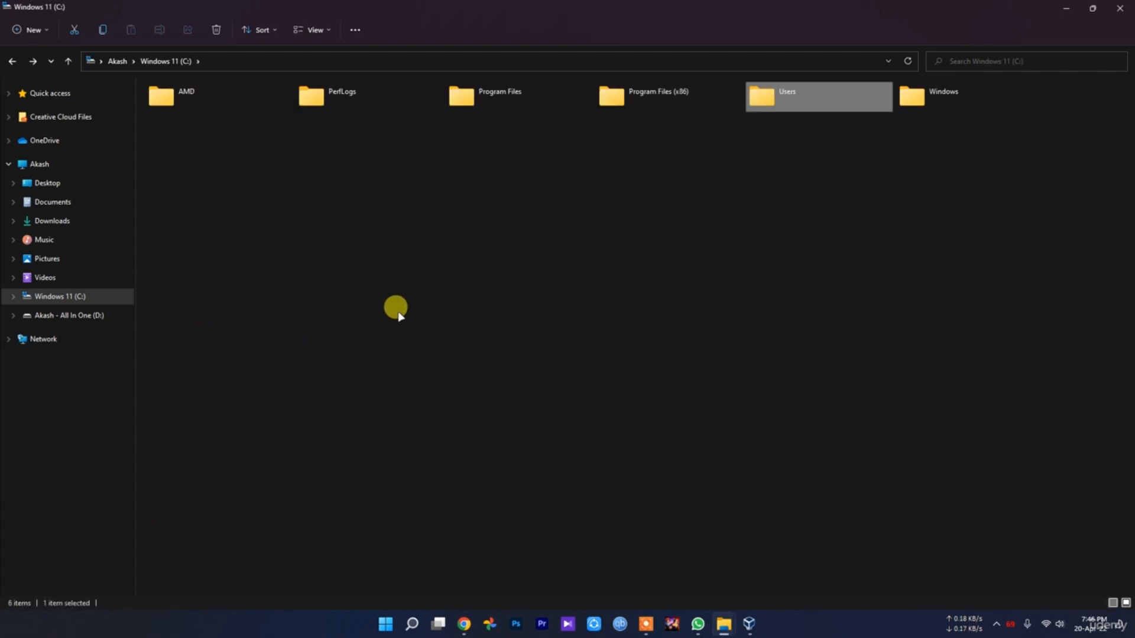
double_click(342, 121)
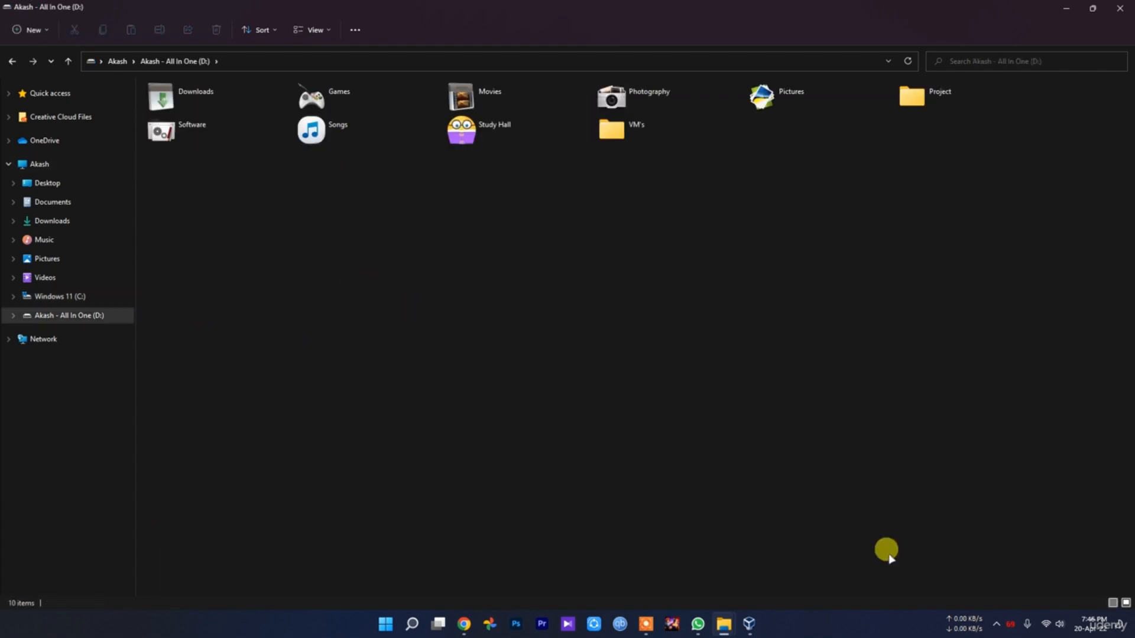
left_click(997, 619)
left_click(1018, 591)
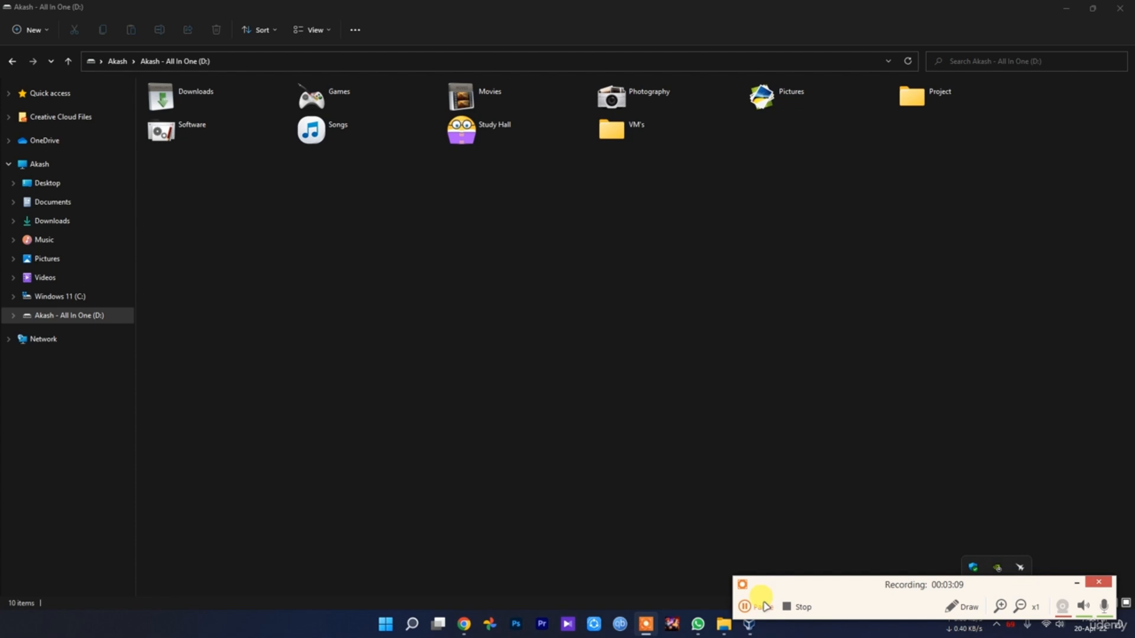
left_click(756, 607)
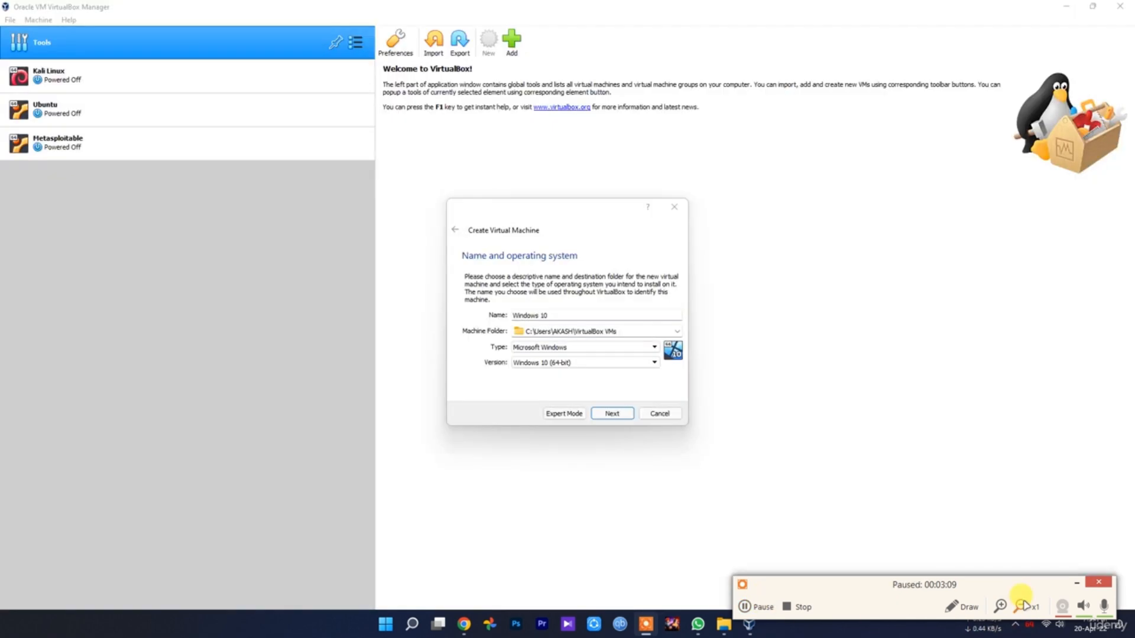
left_click(1076, 582)
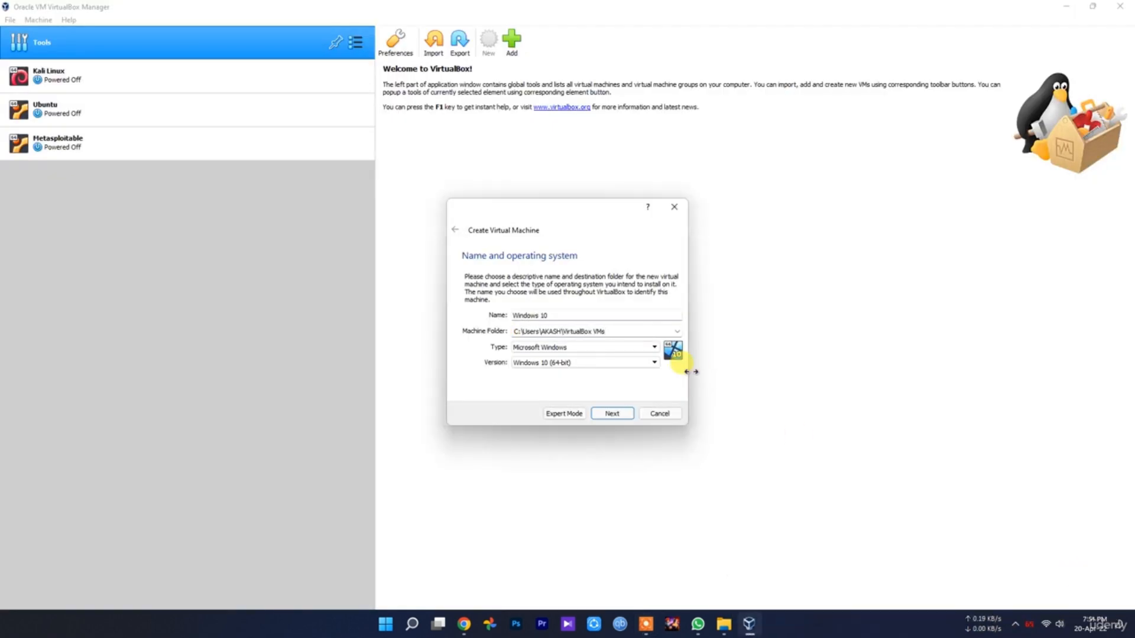
Set the new virtual machine's folder to D:\VM's and continue to the memory size page
left_click(677, 331)
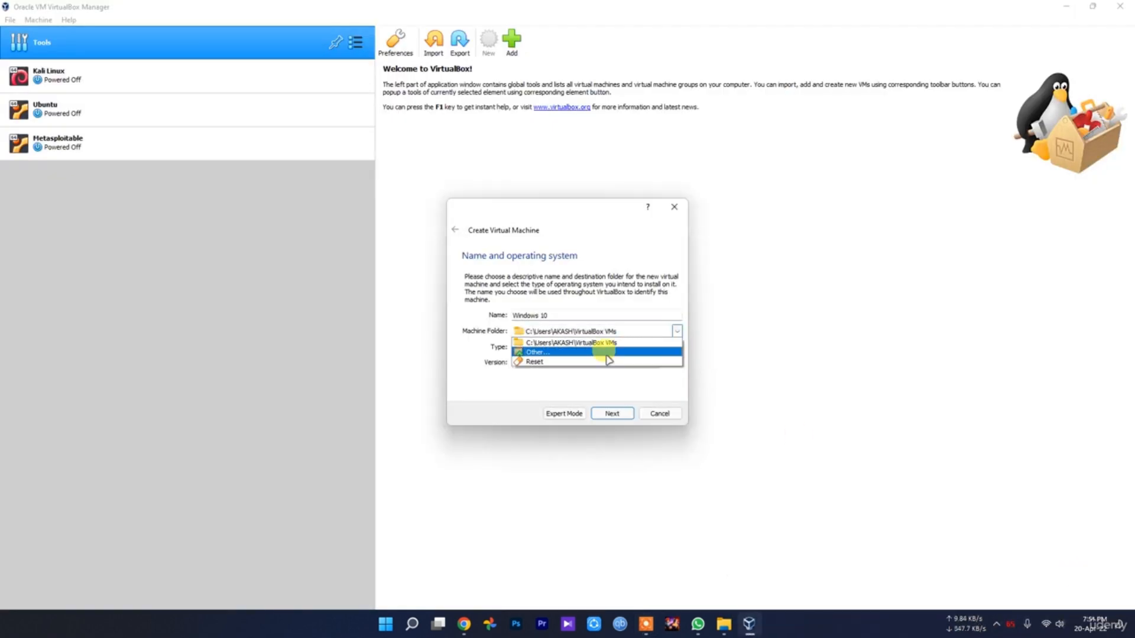
left_click(609, 357)
scroll(499, 438, "down", 3)
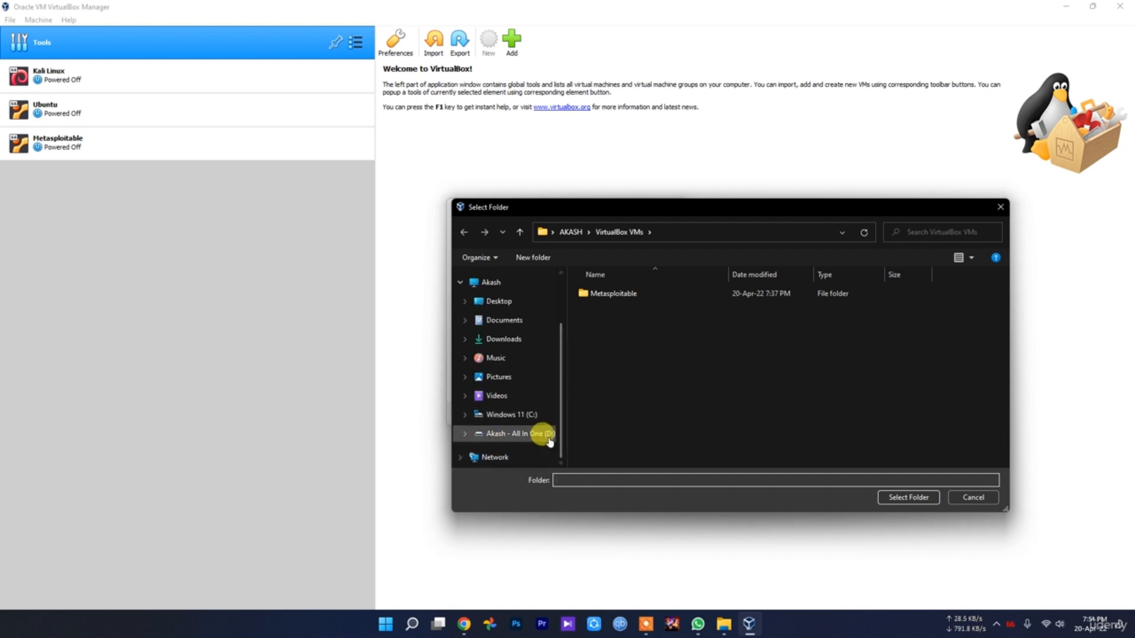
left_click(548, 436)
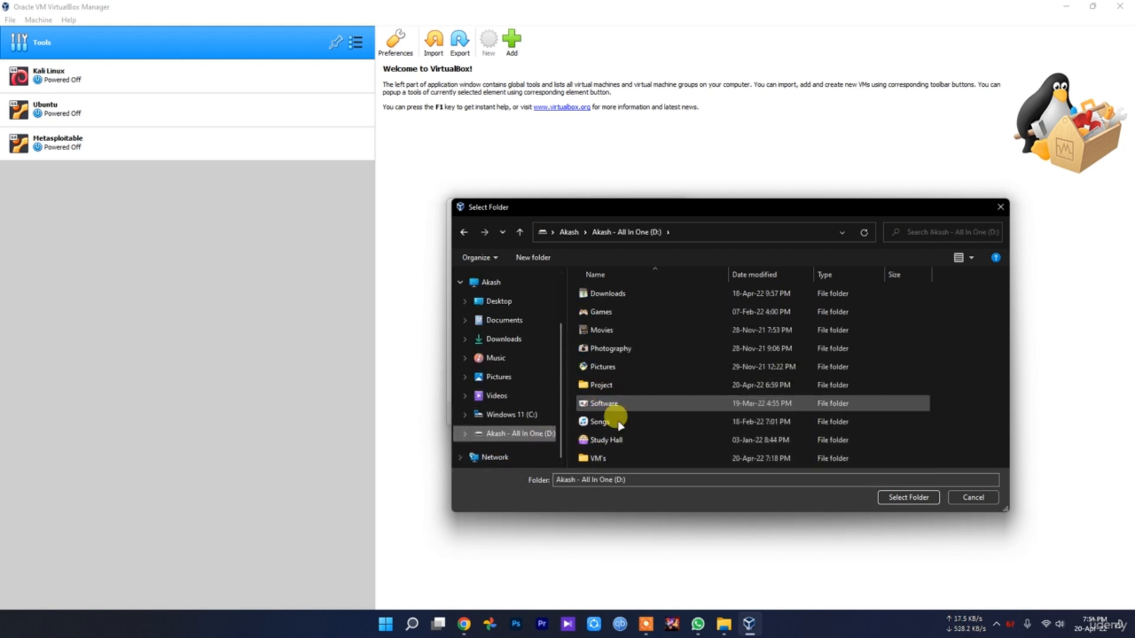
double_click(615, 458)
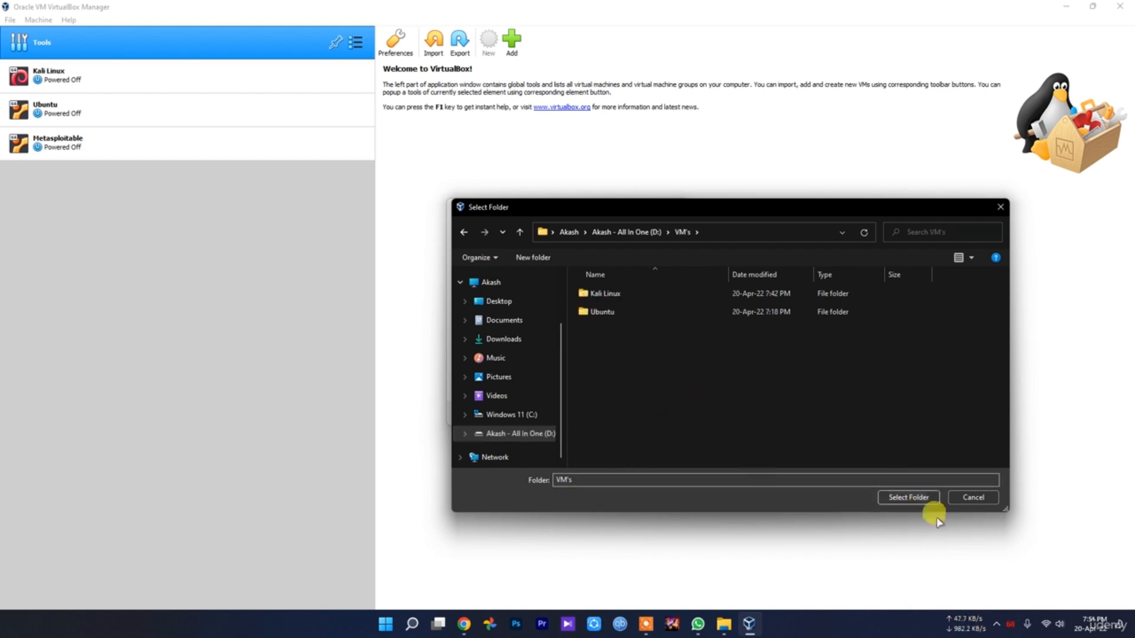
left_click(916, 498)
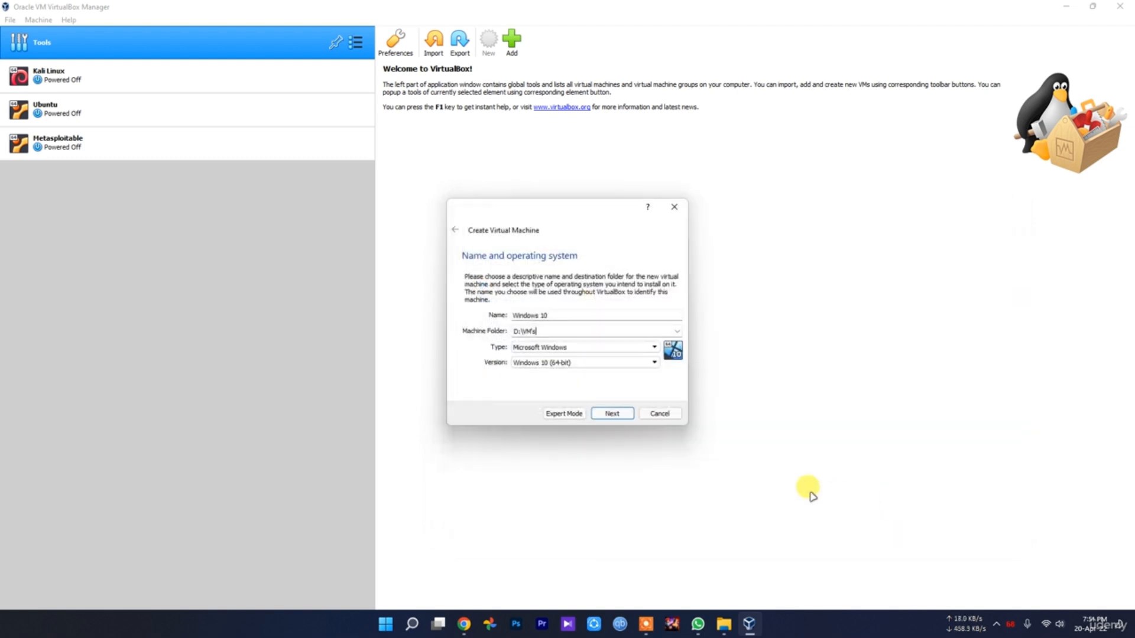
left_click(618, 416)
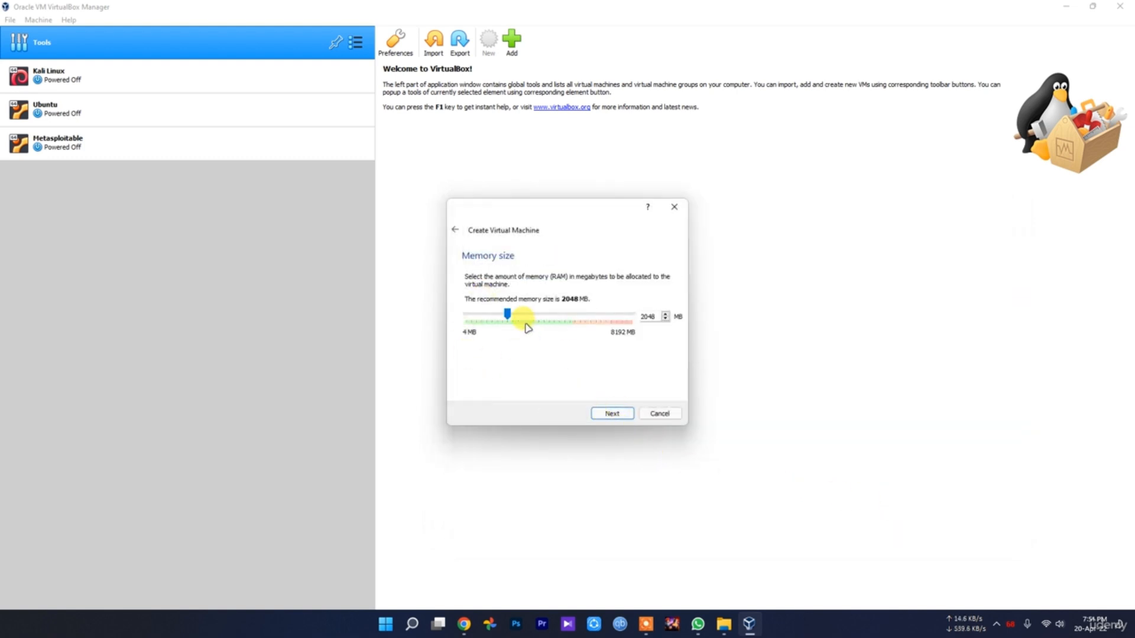
Set the virtual machine's memory size to 2048 MB and continue to the hard disk page
left_click_drag(508, 315, 563, 323)
left_click_drag(571, 315, 526, 315)
left_click(613, 414)
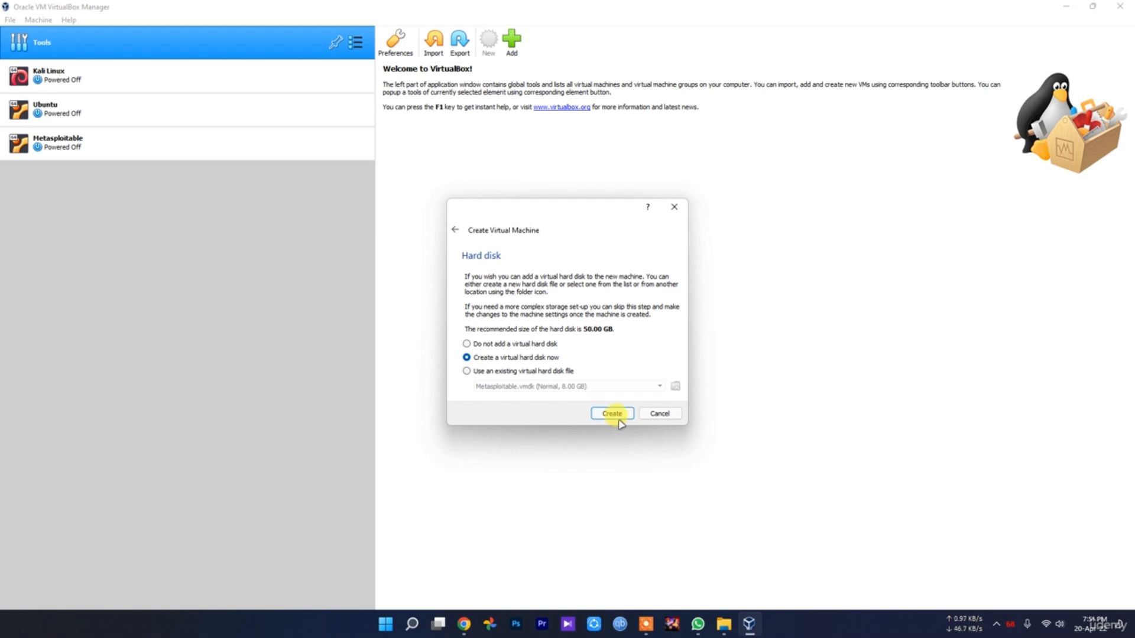
Switch to File Explorer and examine the properties of the MSEdge - Win10 image file, including its file type and size
left_click(725, 624)
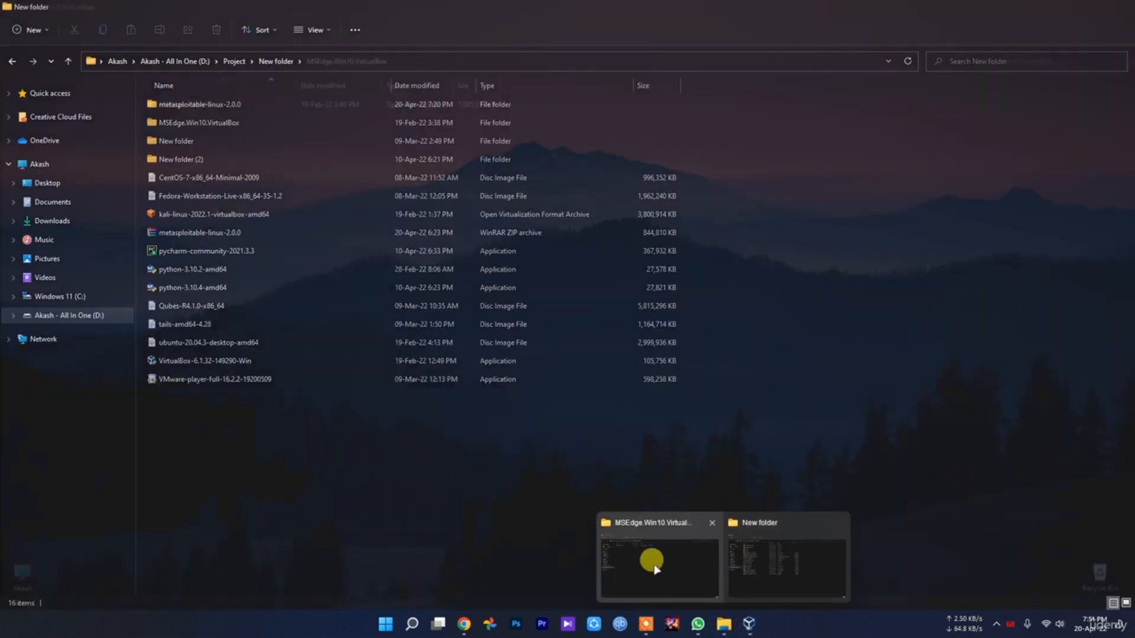
mouse_move(644, 569)
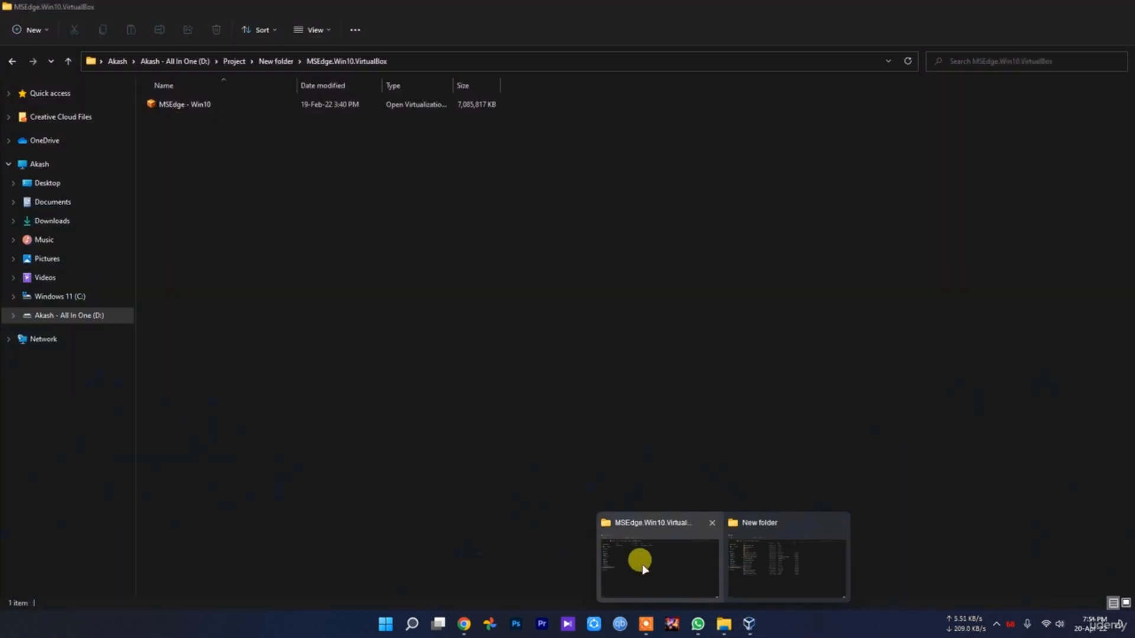
left_click(644, 569)
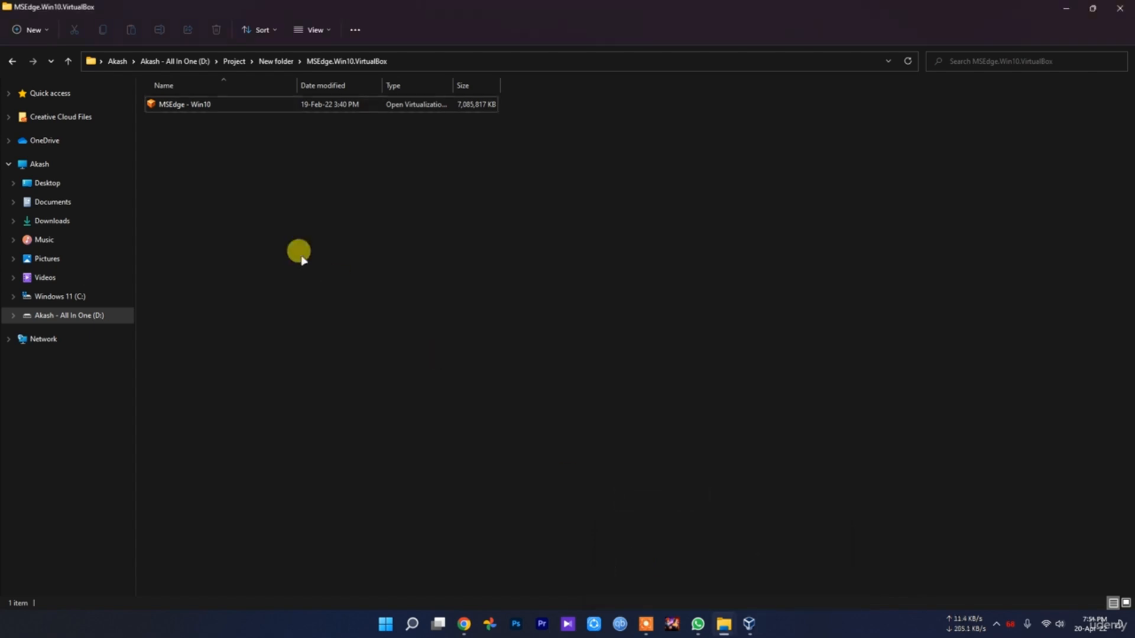
right_click(210, 105)
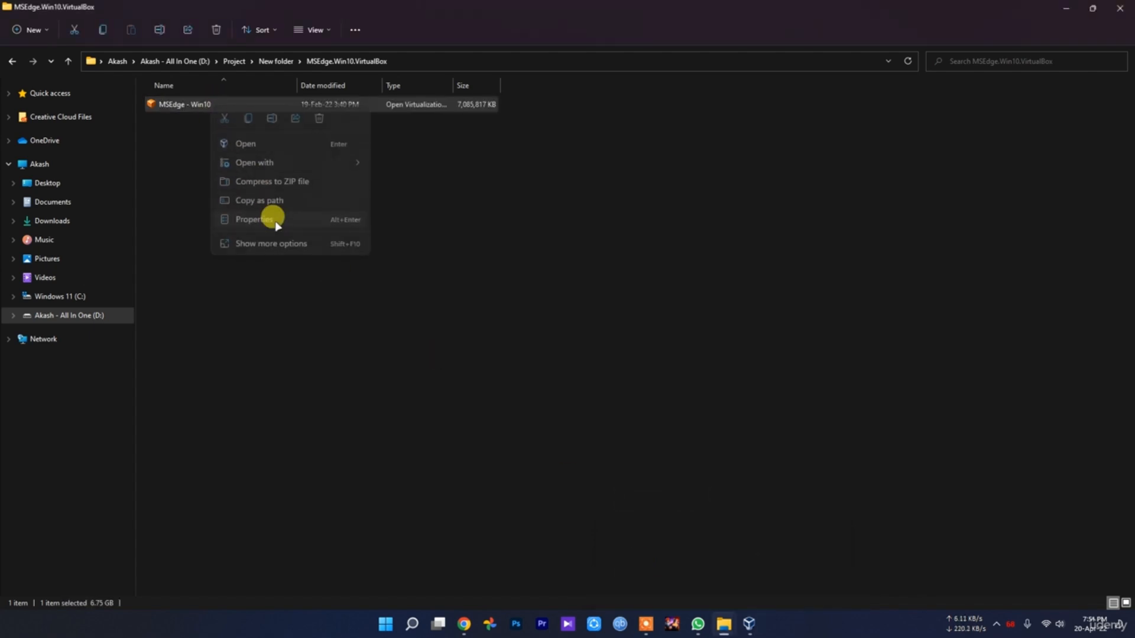
left_click(269, 219)
left_click(261, 133)
left_click(231, 133)
left_click(289, 133)
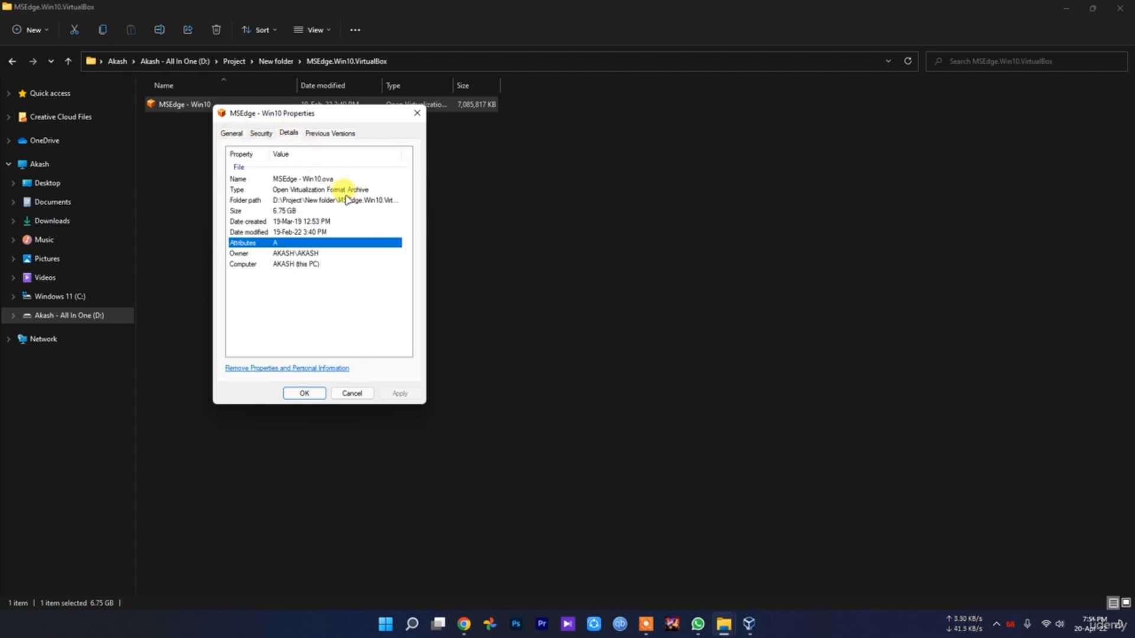
left_click(355, 392)
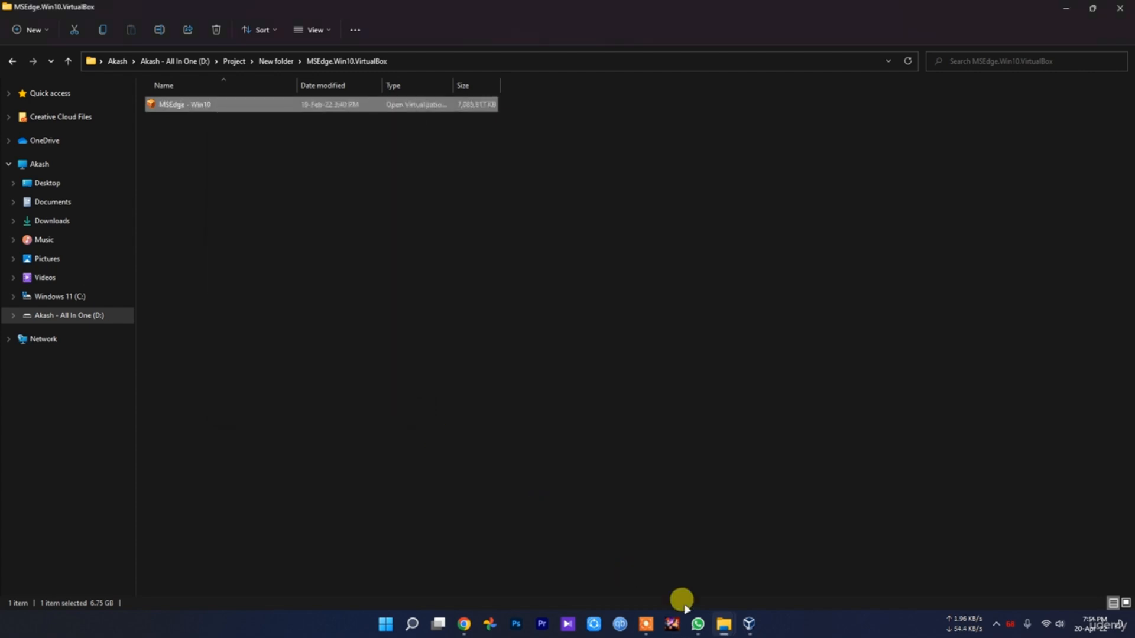
Switch back to VirtualBox and choose to create a new virtual hard disk of type VDI with dynamically allocated storage
left_click(750, 627)
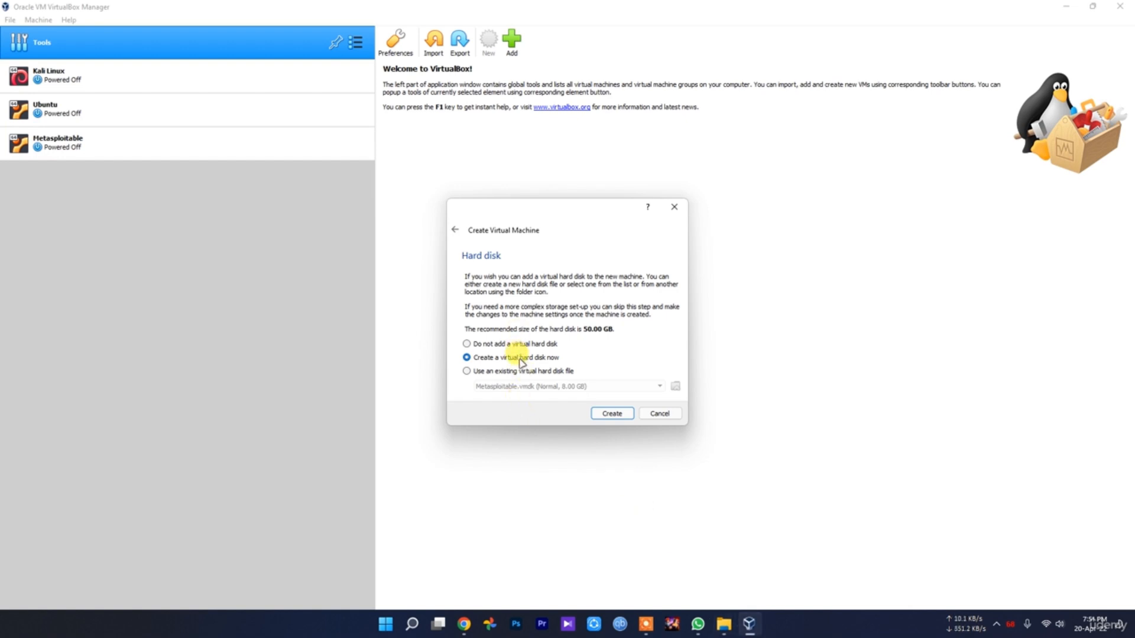
left_click(613, 415)
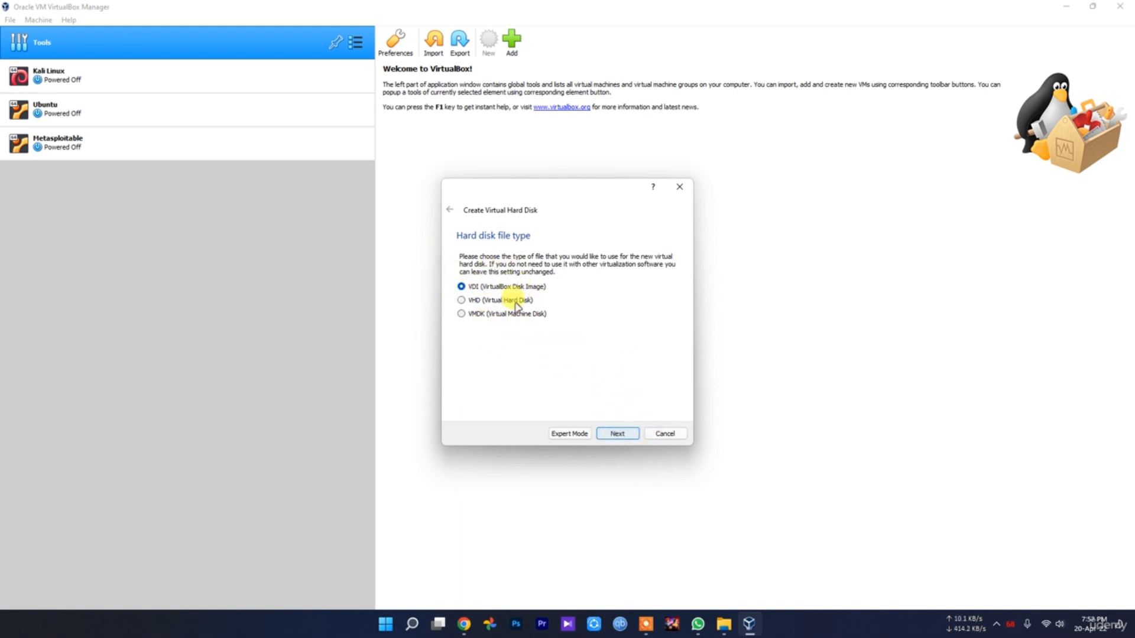
left_click(620, 432)
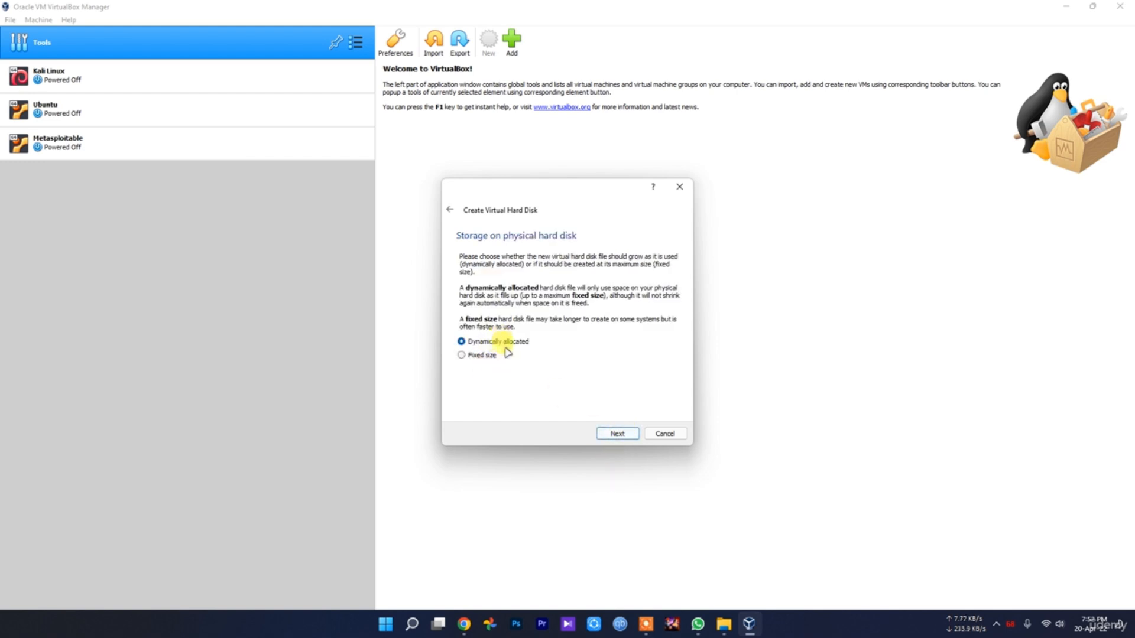
left_click(620, 433)
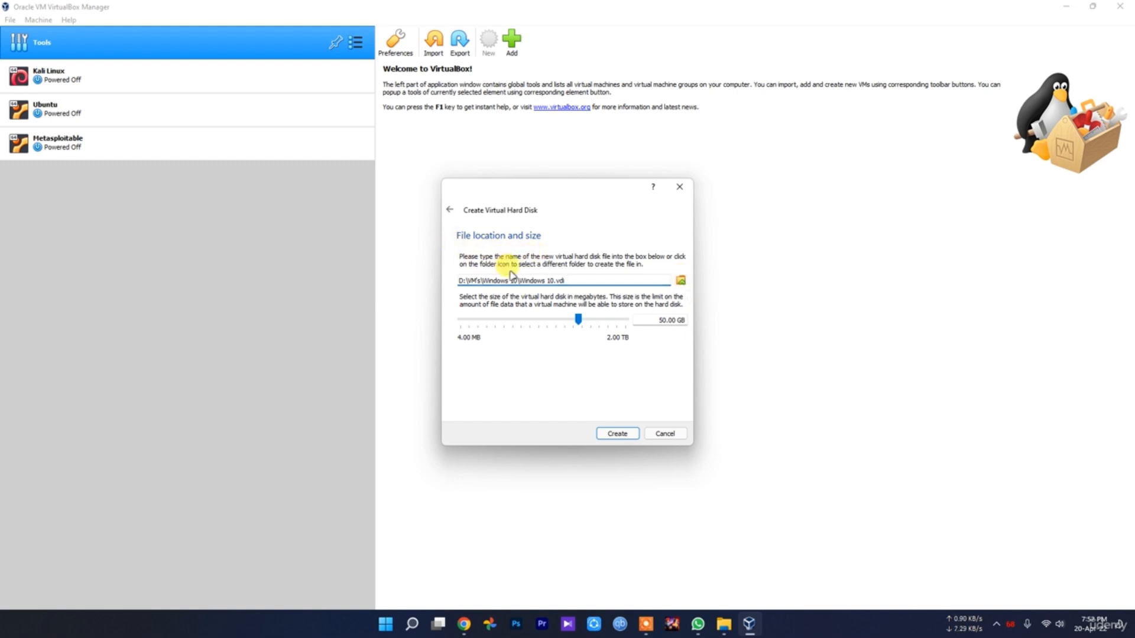
Set the virtual hard disk size to about 45.30 GB and create the disk as Windows 10.vdi
left_click(576, 322)
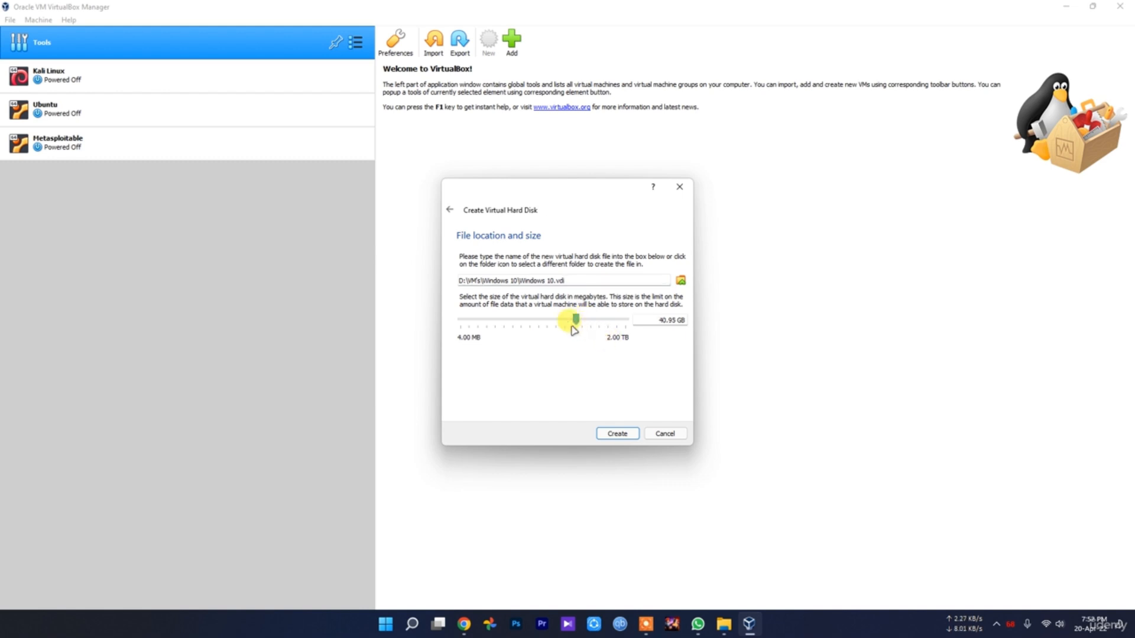
mouse_move(573, 330)
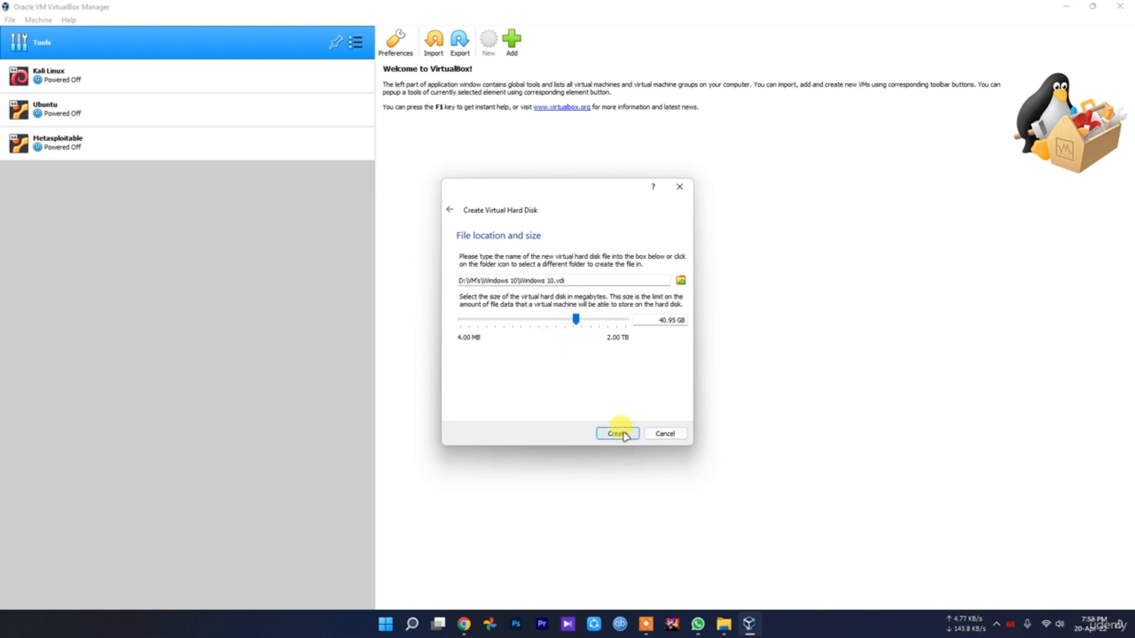
left_click_drag(575, 319, 574, 319)
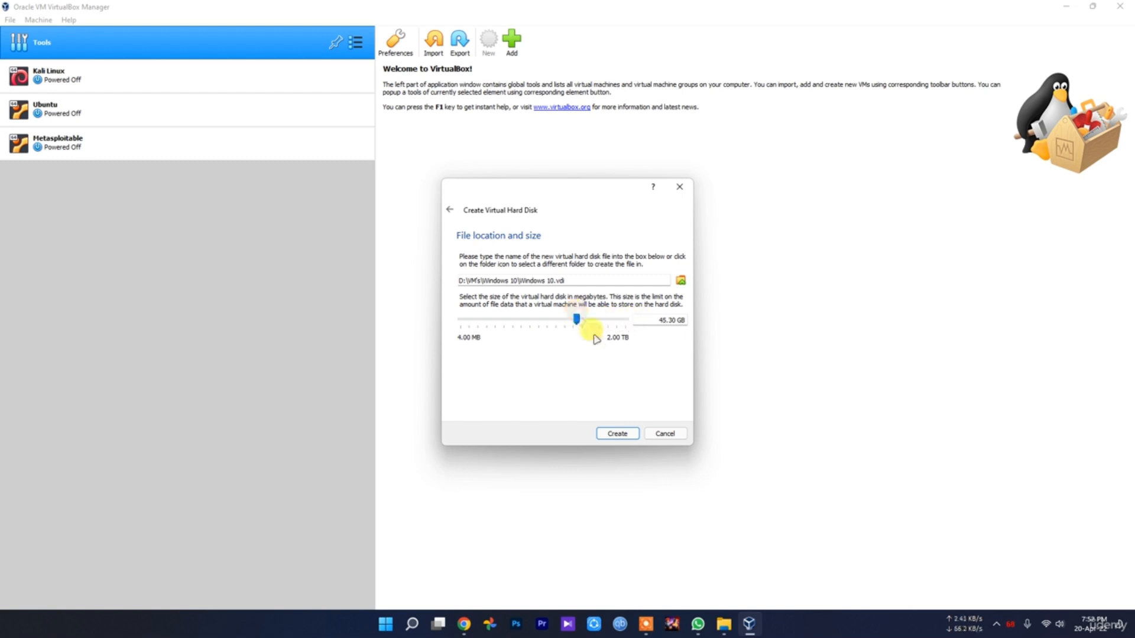
left_click(624, 439)
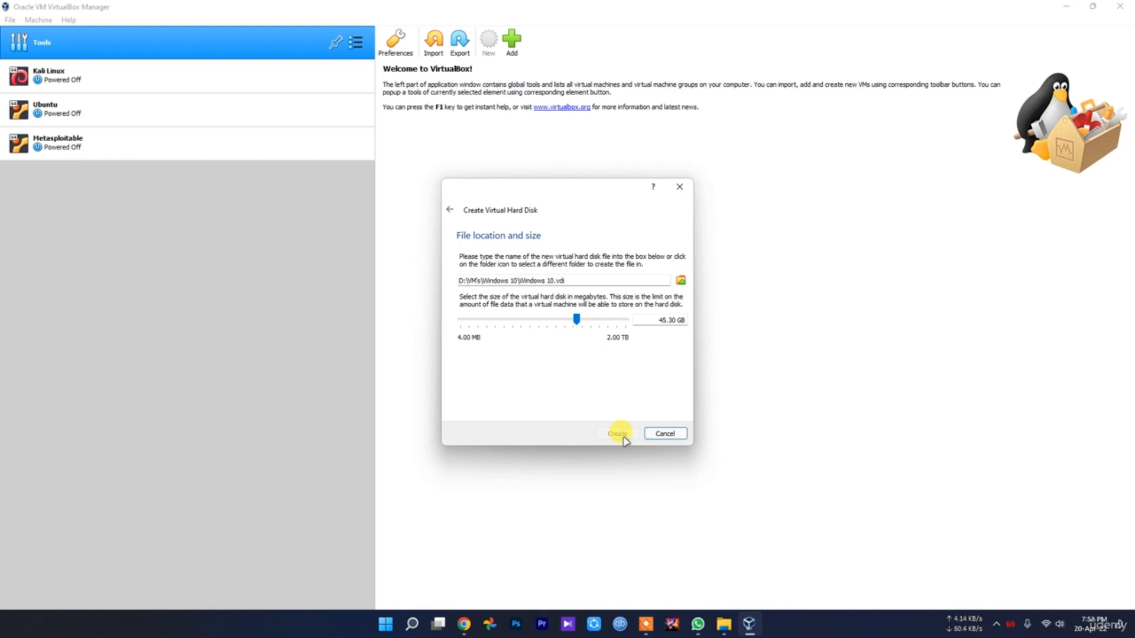
In the Windows 10 machine's advanced general settings, set both Shared Clipboard and Drag'n'Drop to Bidirectional
left_click(413, 40)
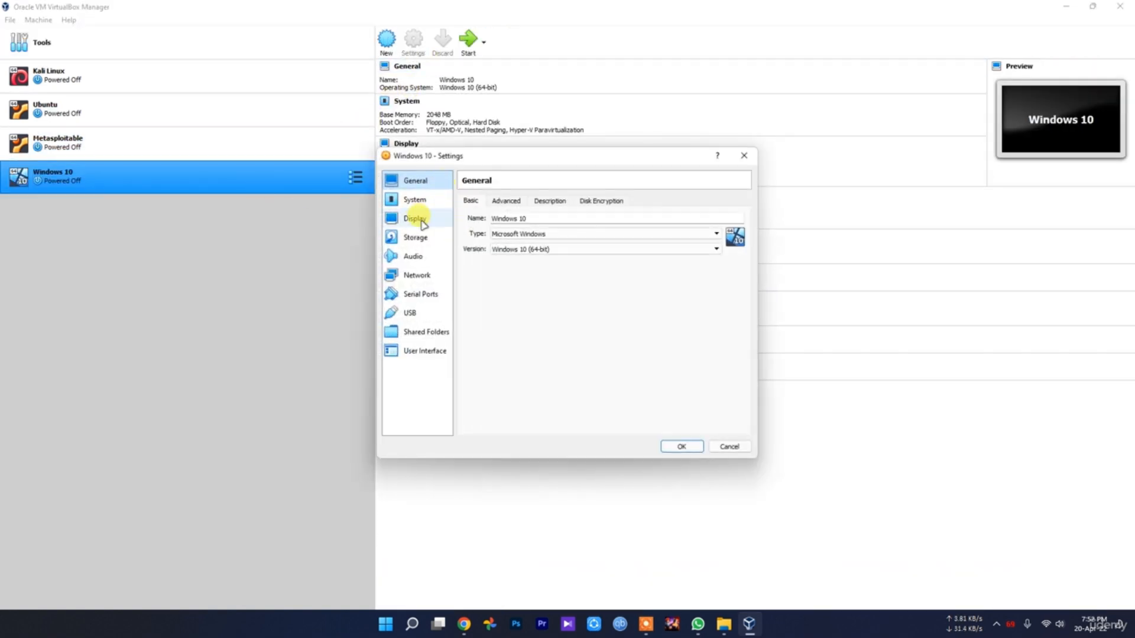
left_click(507, 201)
left_click(548, 237)
left_click(553, 267)
left_click(539, 251)
left_click(549, 283)
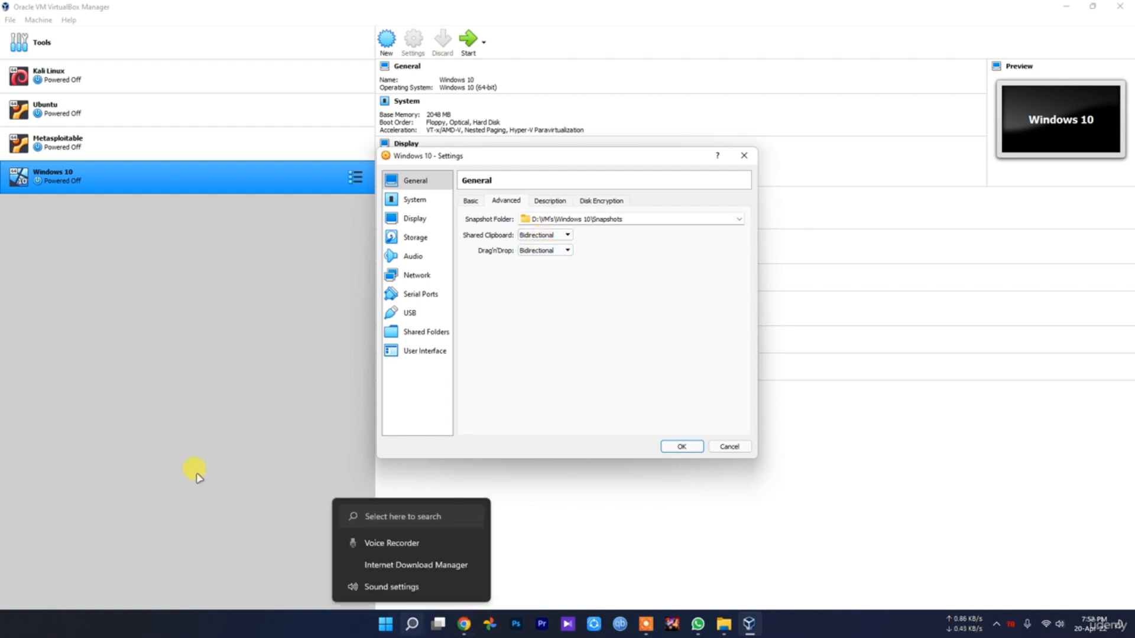
left_click(591, 266)
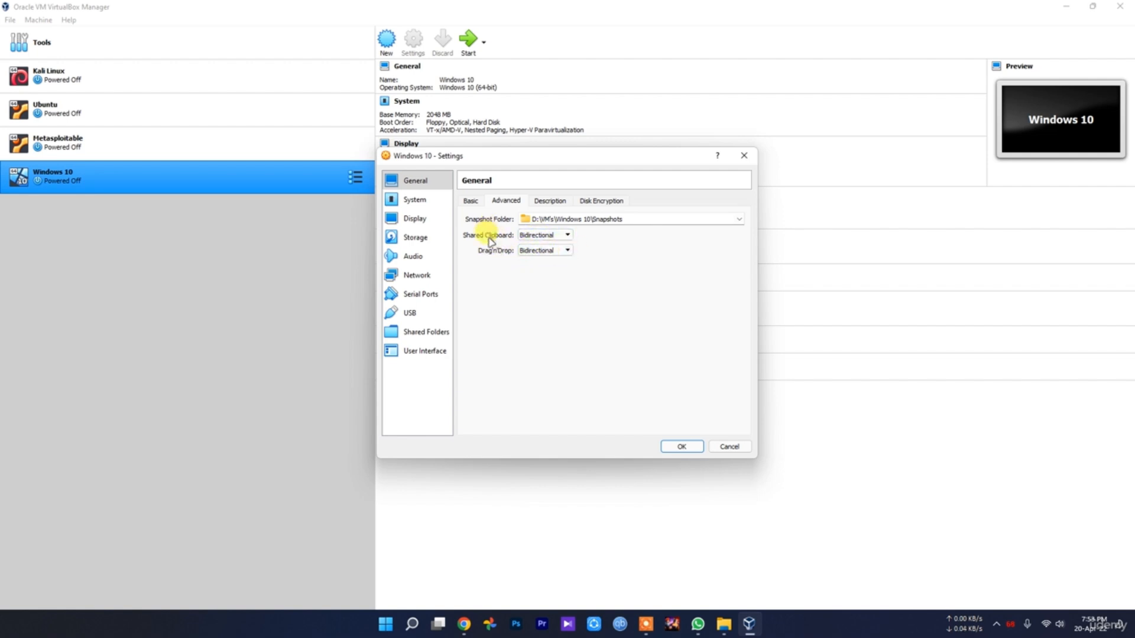
Review the Windows 10 machine's drag-and-drop, description and disk encryption options, along with its system and display settings
left_click(534, 251)
left_click(538, 251)
left_click(550, 201)
left_click(622, 201)
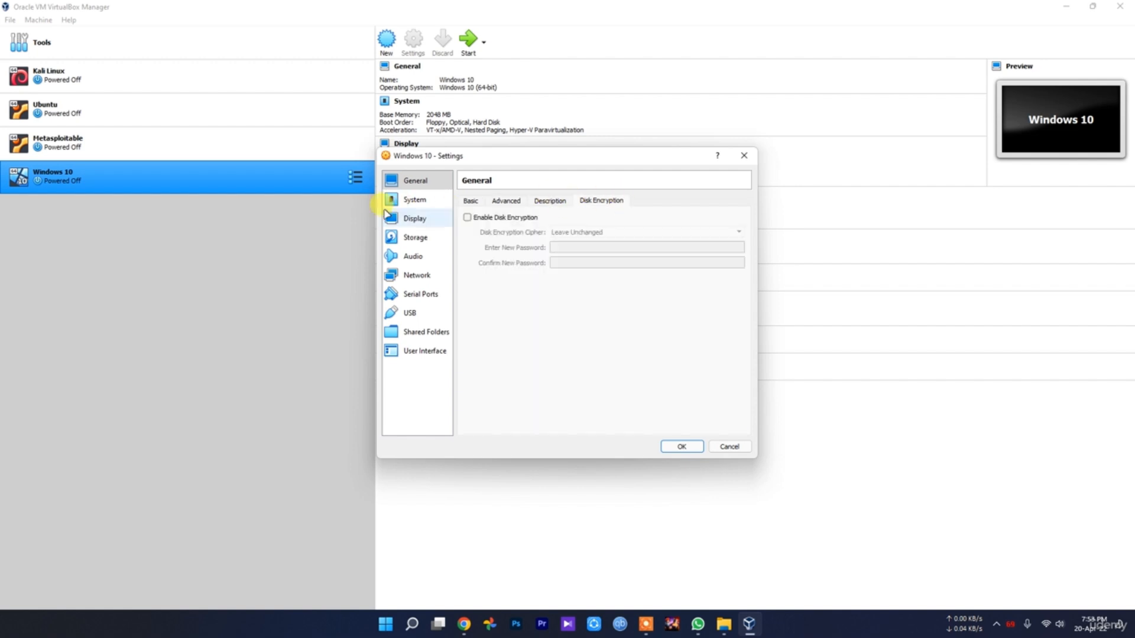
left_click(414, 199)
left_click(528, 202)
left_click_drag(527, 218, 542, 218)
left_click(421, 218)
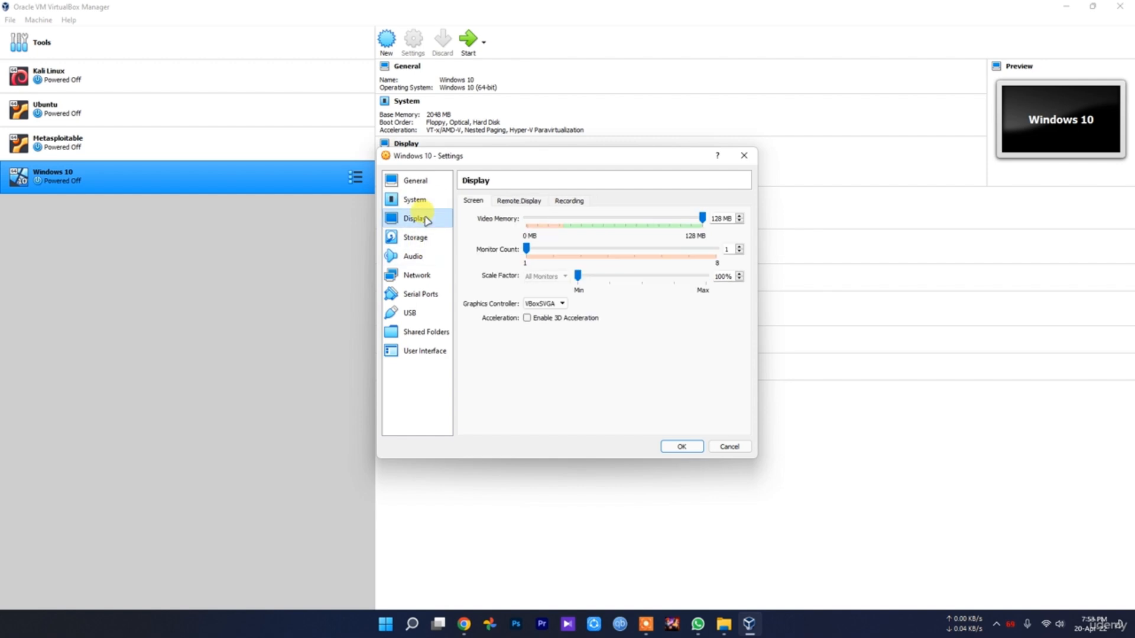
Try to find a disk file for the empty optical drive in the MSEdge.Win10.VirtualBox folder
left_click(416, 239)
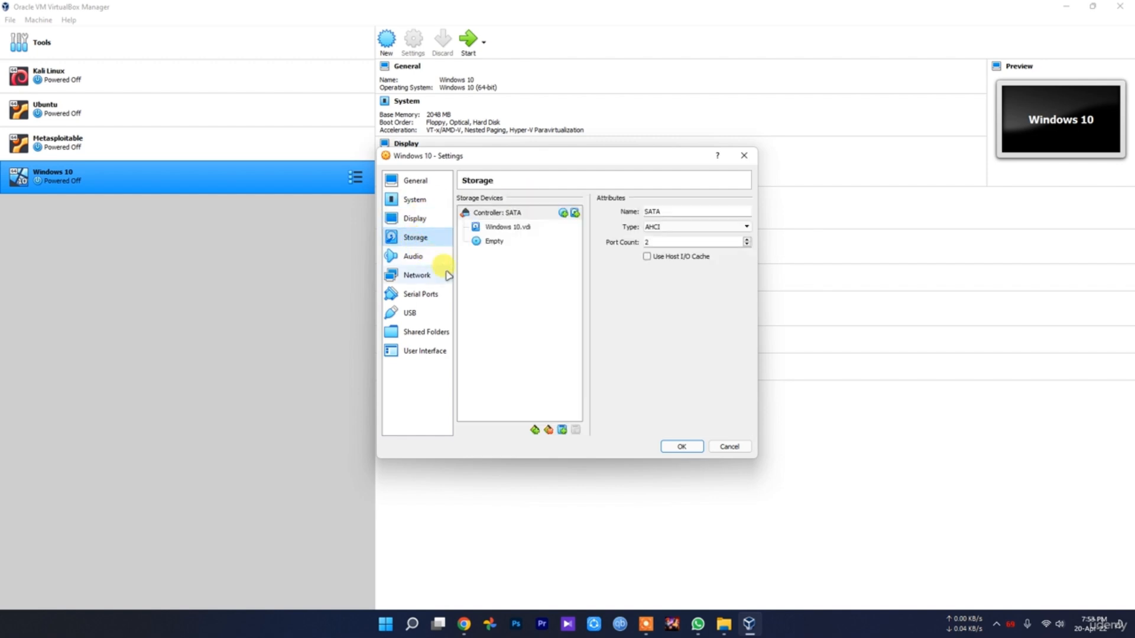
left_click(508, 244)
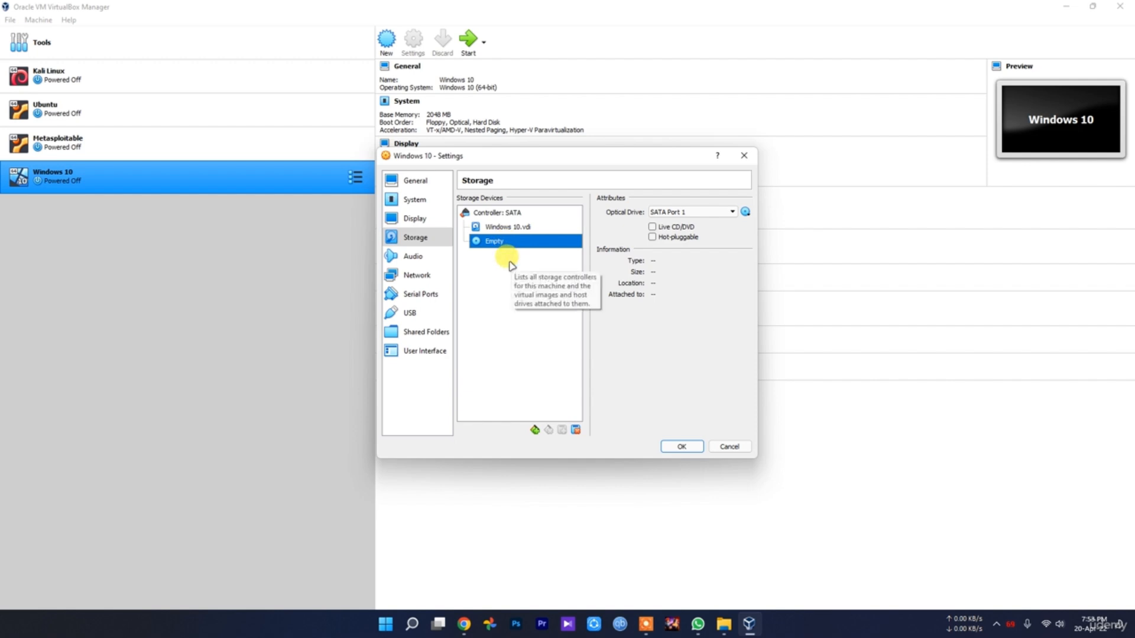
left_click(745, 211)
left_click(774, 238)
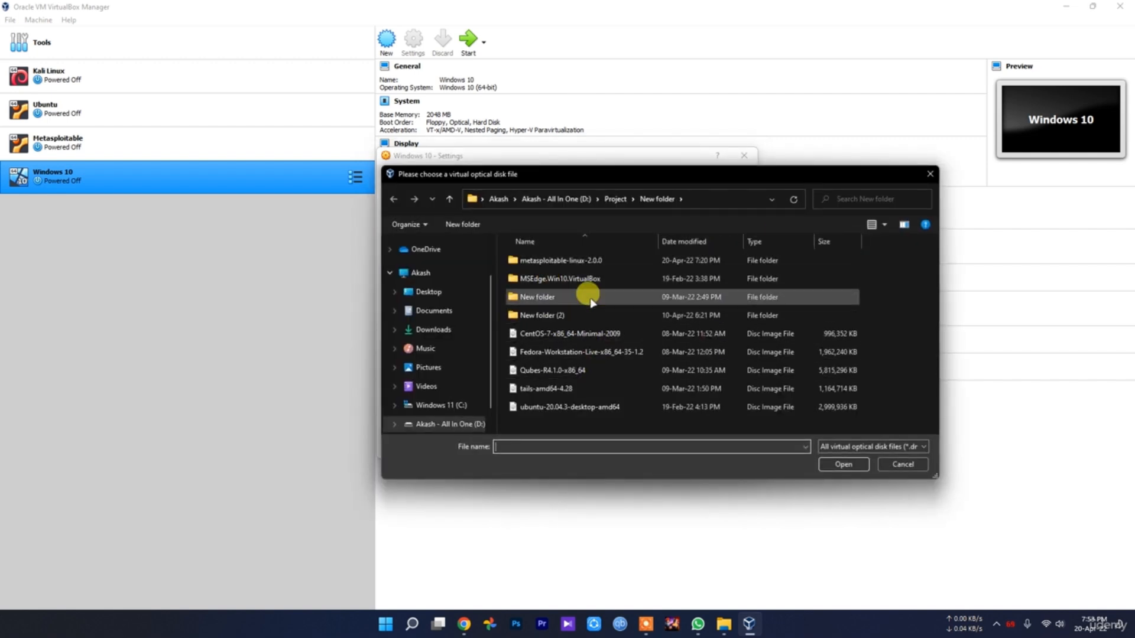
double_click(578, 279)
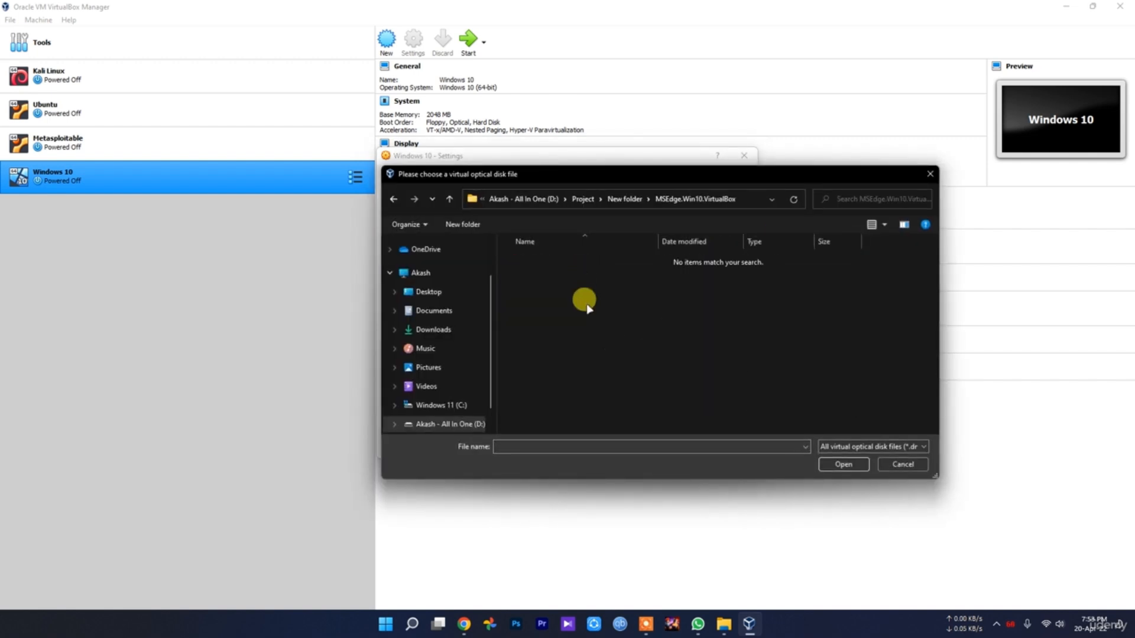
key("alt+Left")
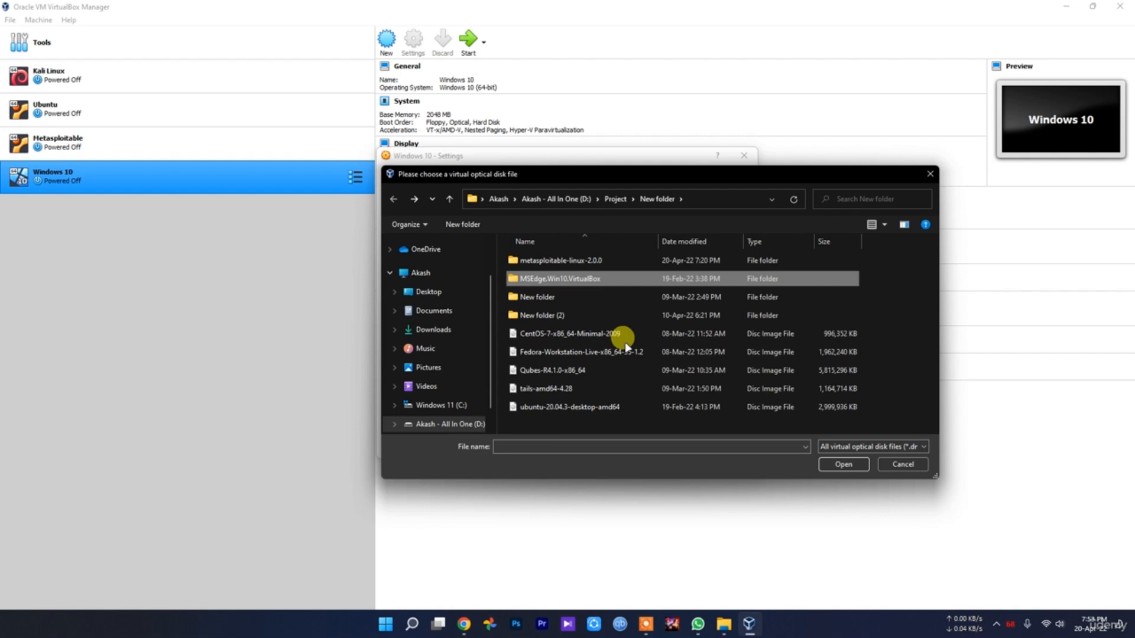
Check the image's parent folder in File Explorer, return to VirtualBox and cancel the optical disk selection
left_click(725, 628)
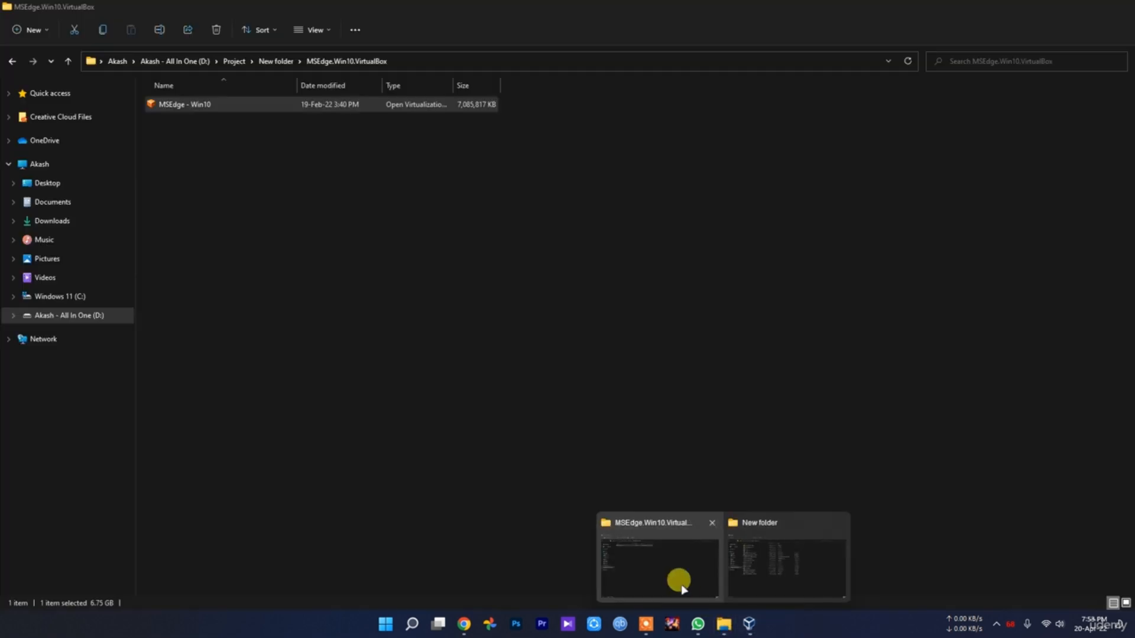
left_click(676, 580)
key("alt+Left")
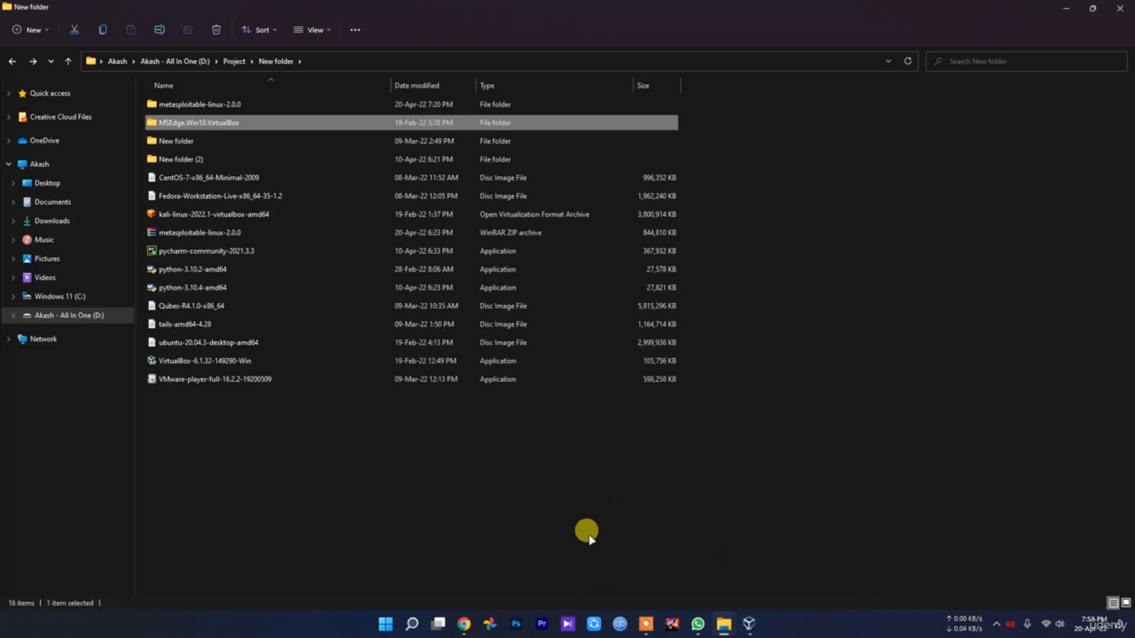
left_click(748, 625)
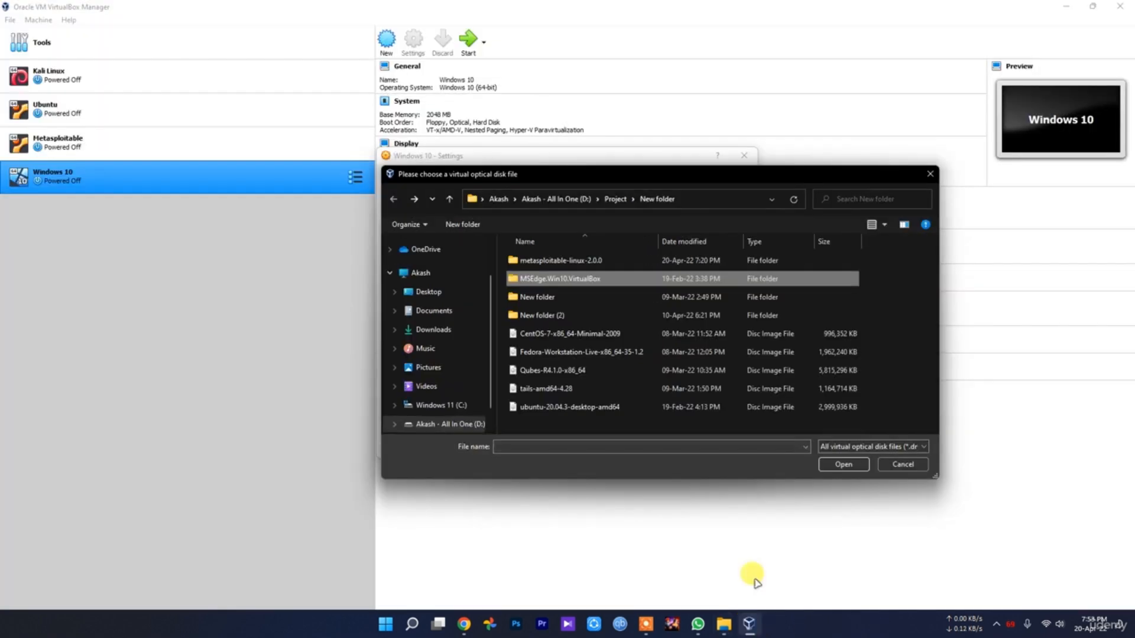
left_click(911, 462)
Try to replace Windows 10.vdi with another hard disk file from drive D's Project folder, and cancel the selection
left_click(501, 214)
left_click(526, 227)
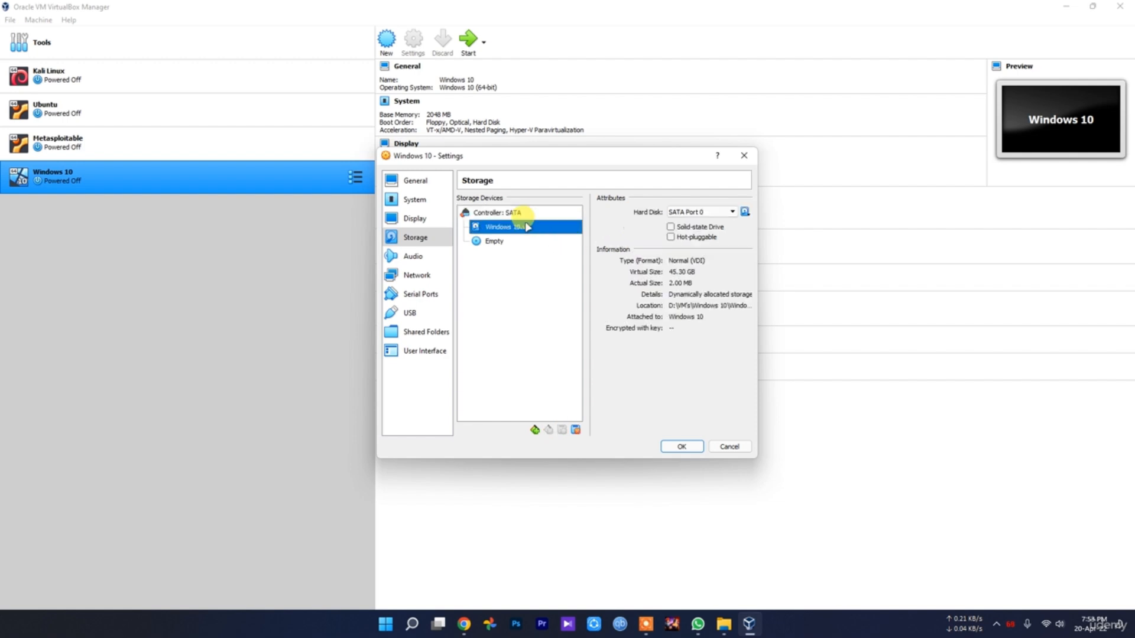
left_click(747, 213)
left_click(774, 238)
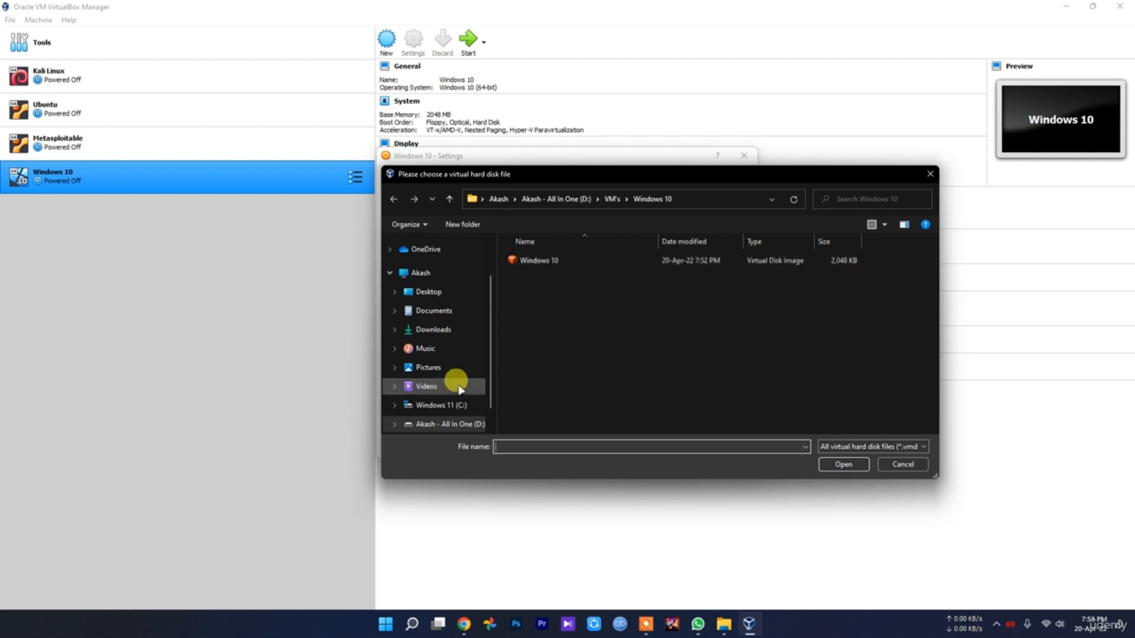
scroll(458, 384, "down", 1)
left_click(452, 400)
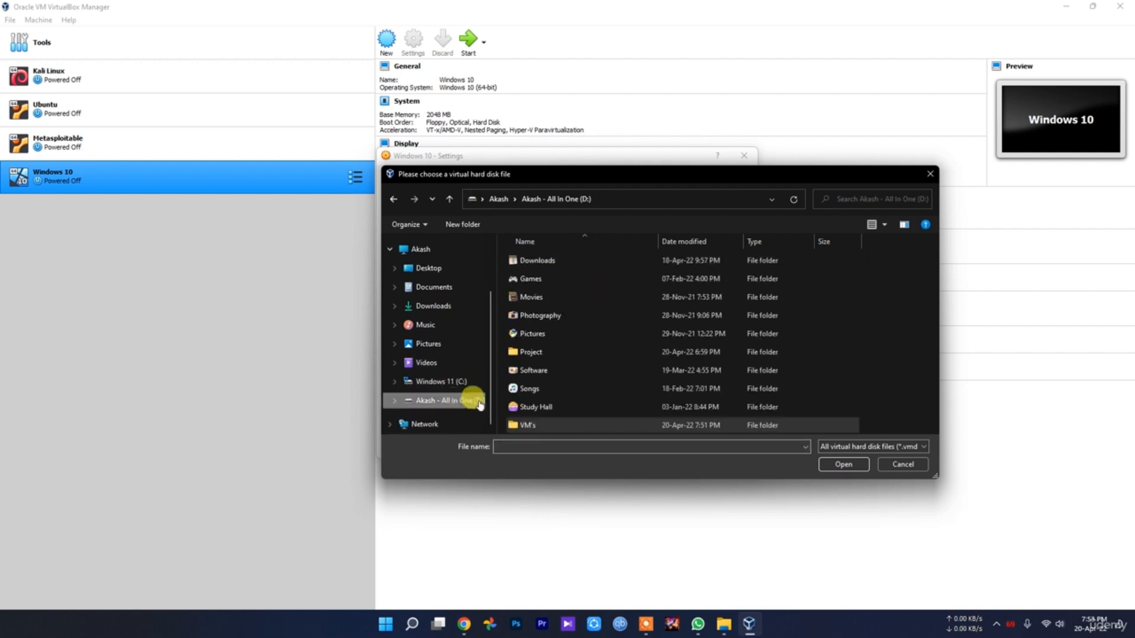
double_click(541, 353)
scroll(569, 366, "down", 9)
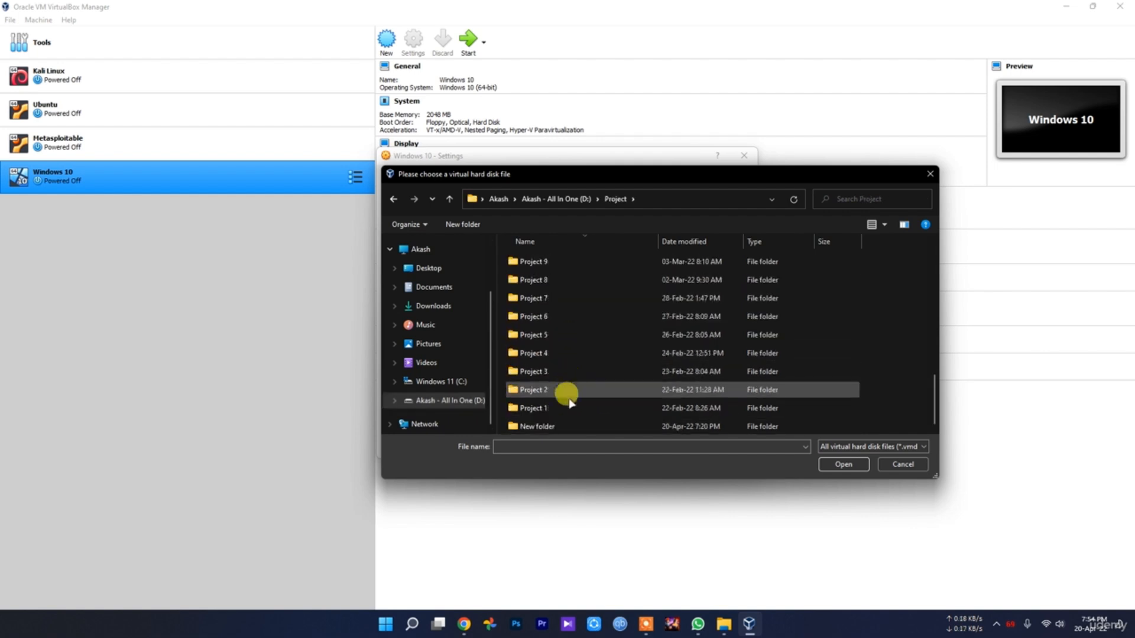
left_click(903, 464)
Try again to pick an optical disk file from MSEdge.Win10.VirtualBox for the empty drive, and cancel the selection
left_click(497, 241)
left_click(747, 213)
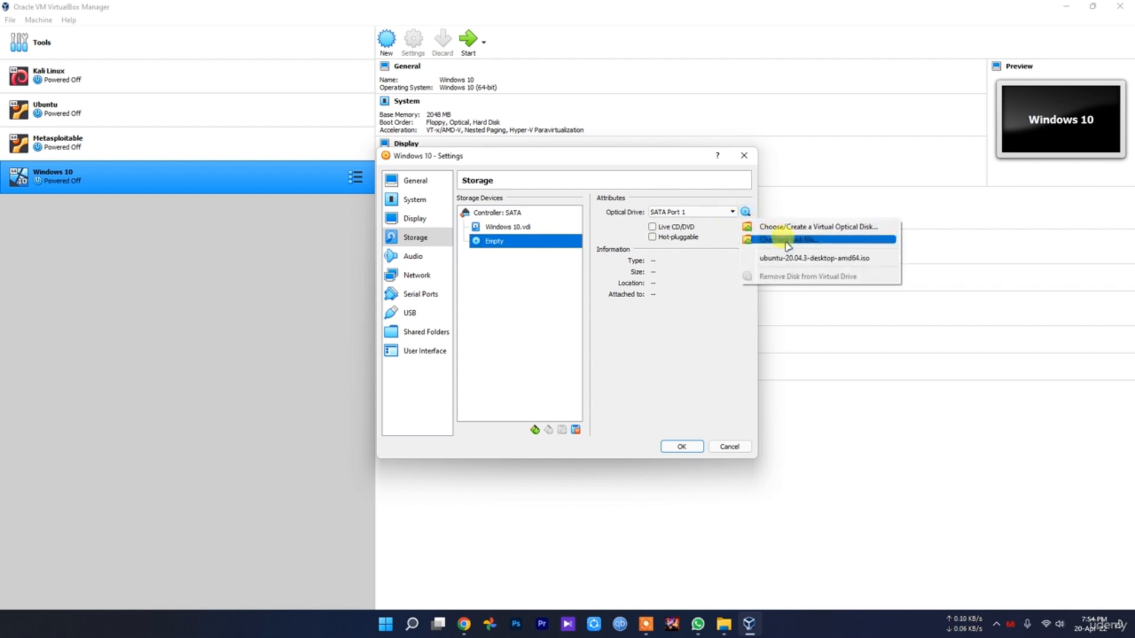
left_click(790, 240)
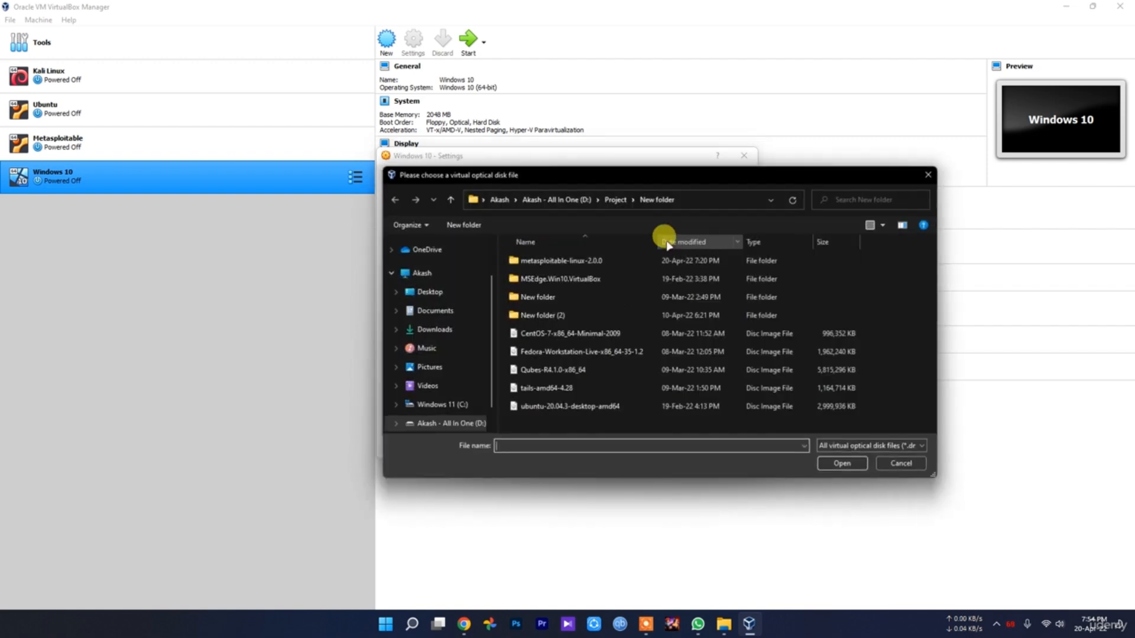
double_click(581, 281)
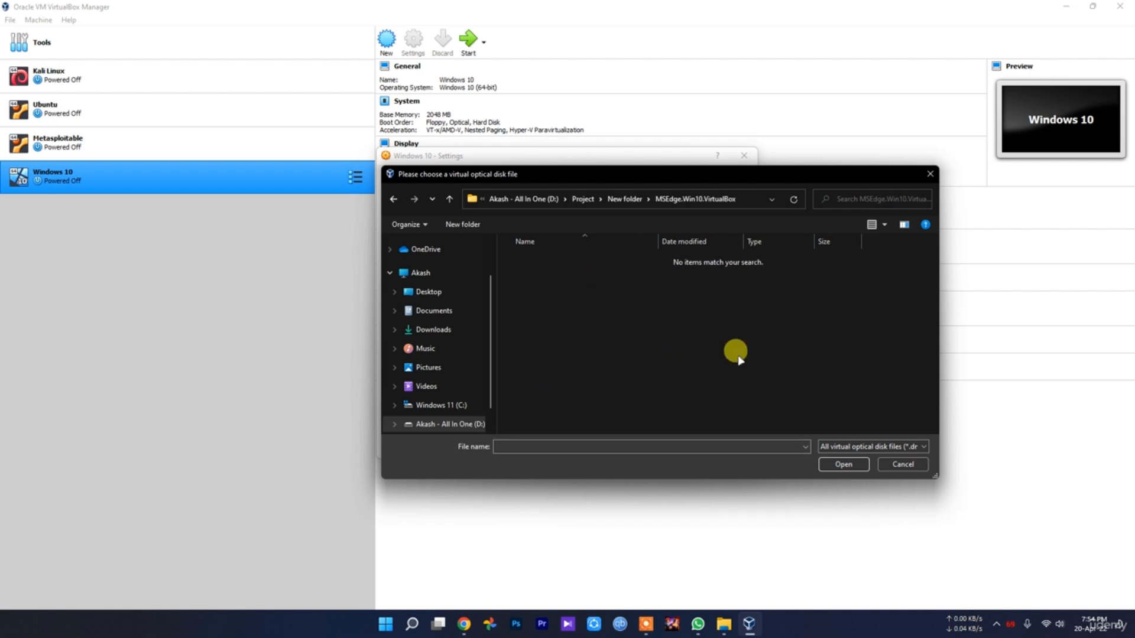
left_click(903, 464)
Try to choose a hard disk file from Project > New folder > MSEdge.Win10.VirtualBox in place of Windows 10.vdi, and cancel the selection
left_click(507, 228)
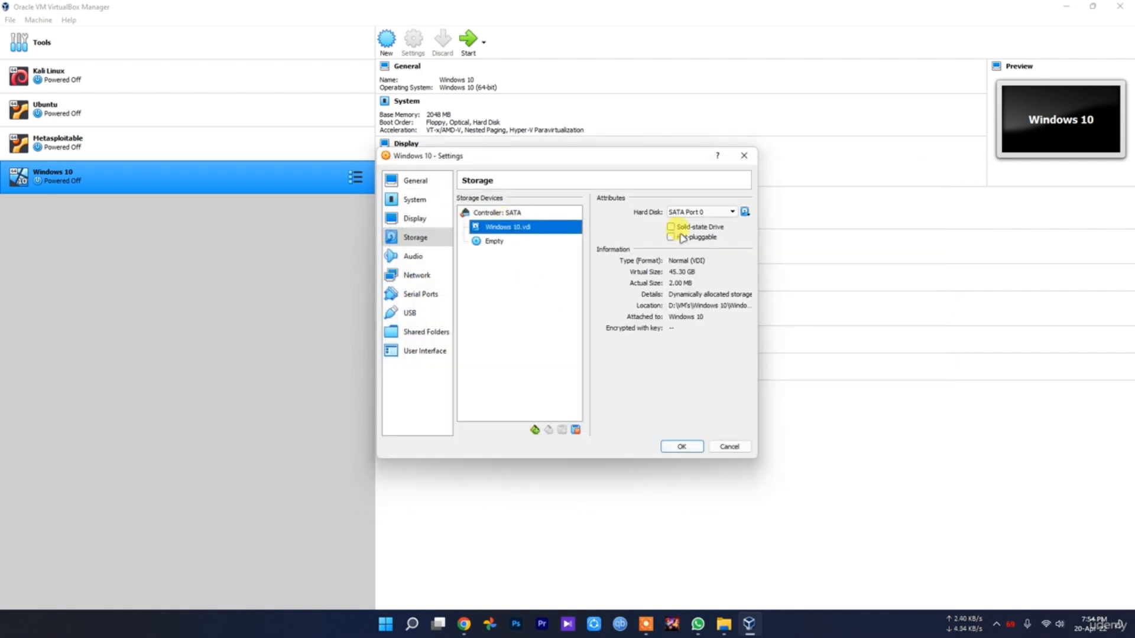
left_click(746, 212)
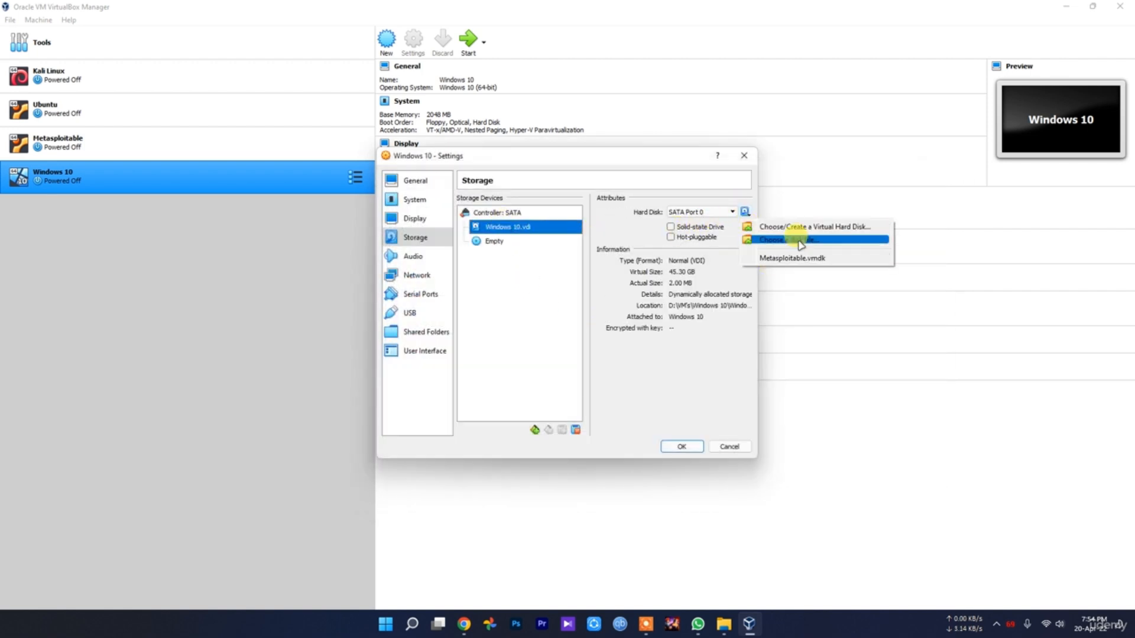
left_click(801, 243)
left_click(450, 199)
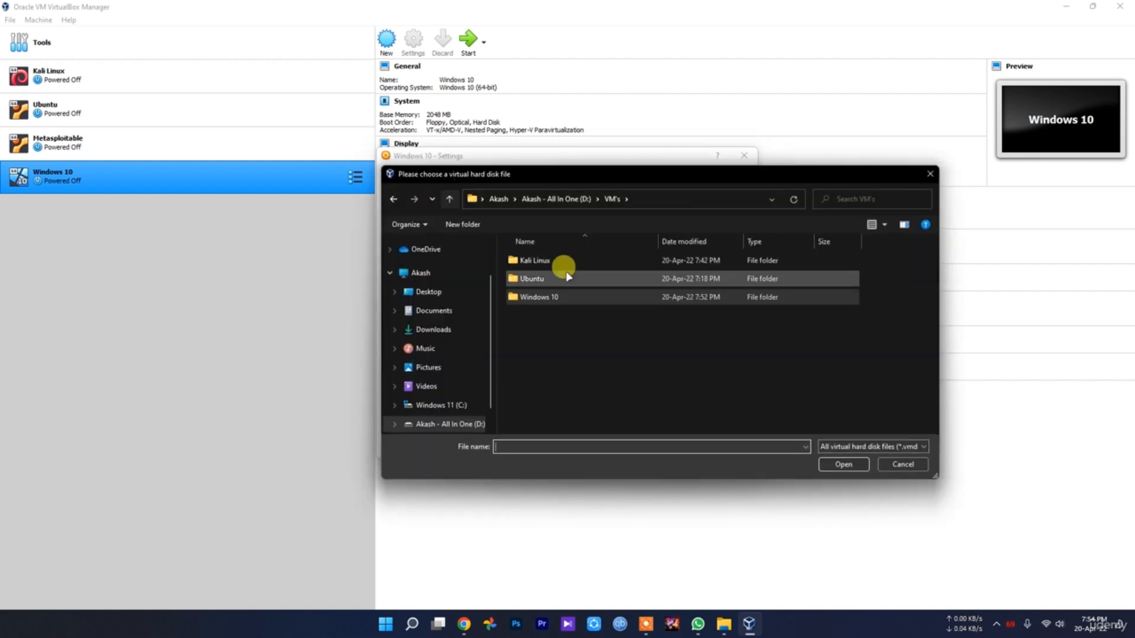
left_click(450, 199)
double_click(538, 351)
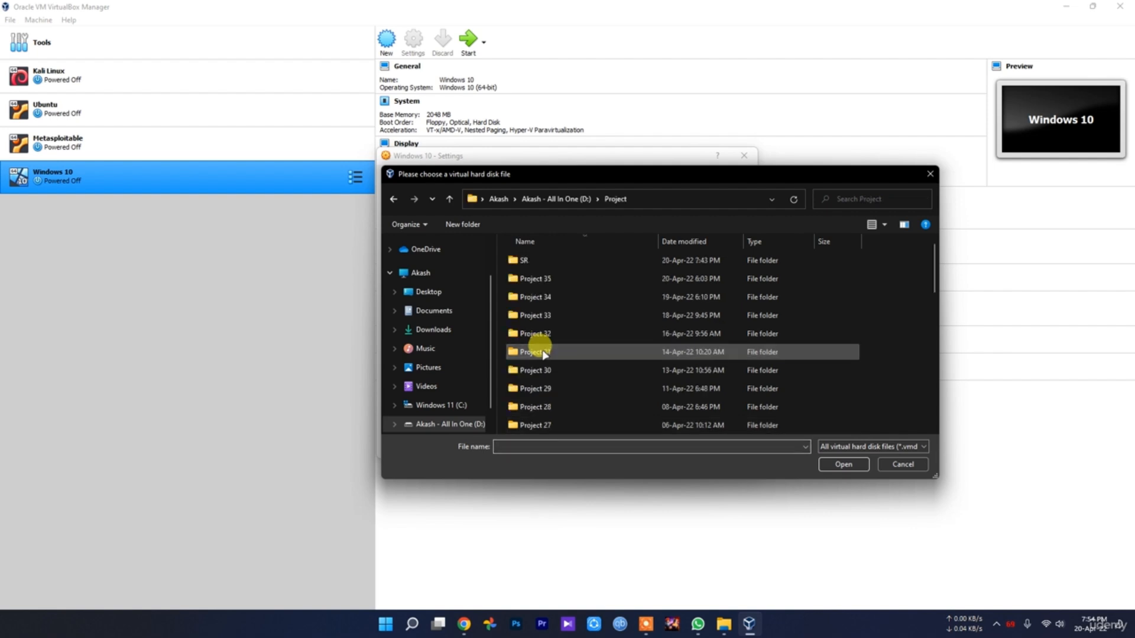
scroll(576, 384, "down", 9)
double_click(577, 424)
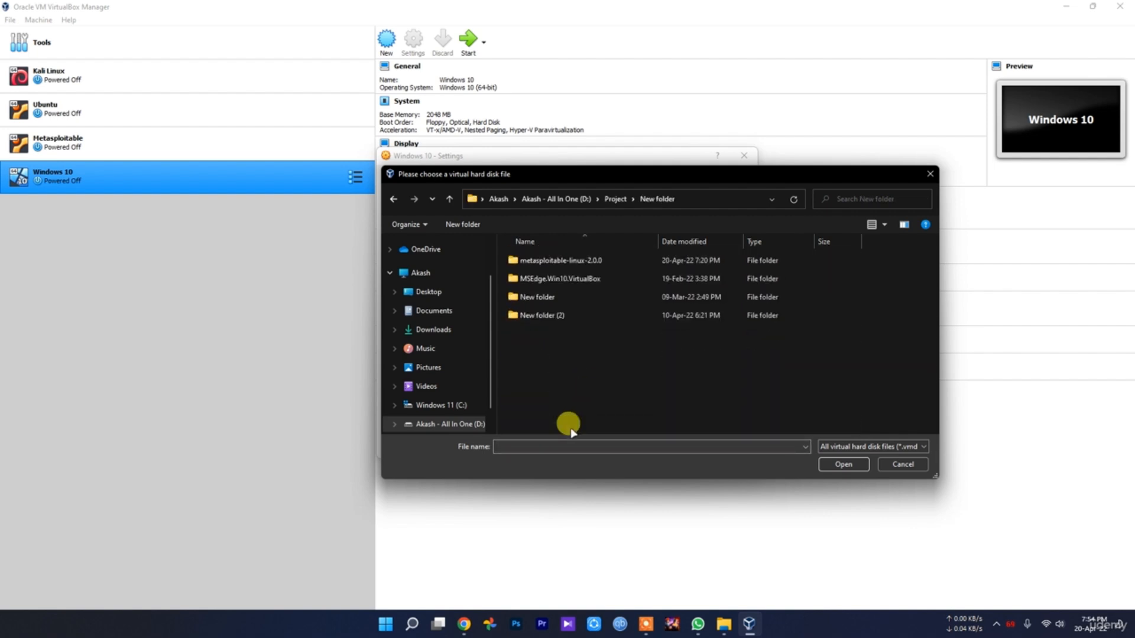
double_click(586, 277)
key("alt+Left")
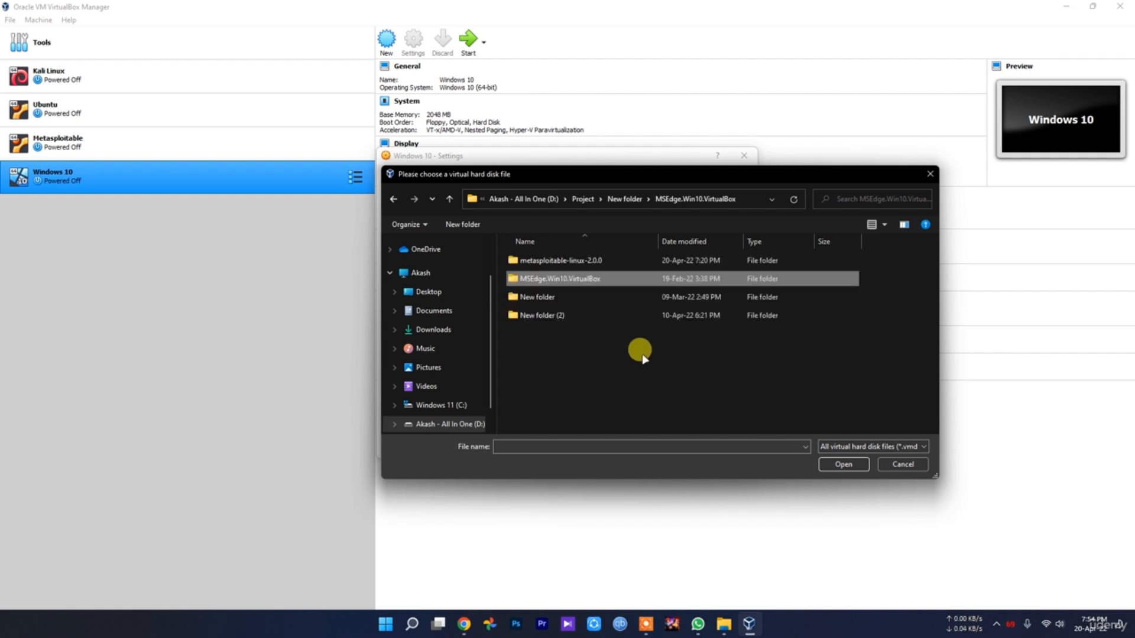
left_click(902, 464)
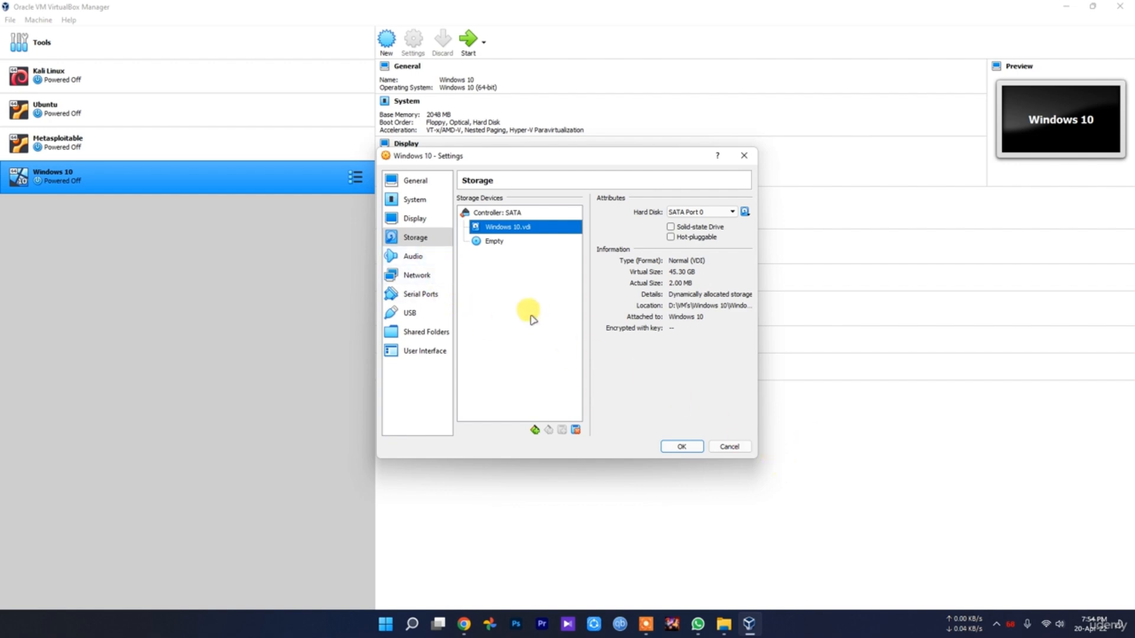
Check the options for adding an attachment to the SATA controller, and close the machine's settings without saving
left_click(495, 212)
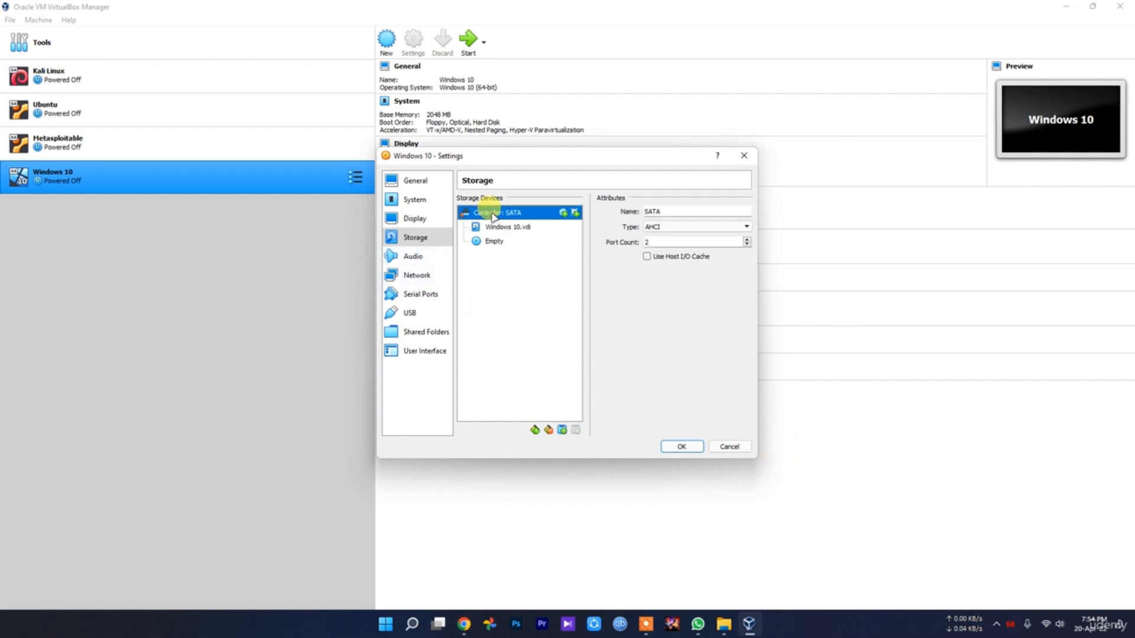
left_click(562, 430)
left_click(686, 374)
left_click(997, 622)
left_click(774, 605)
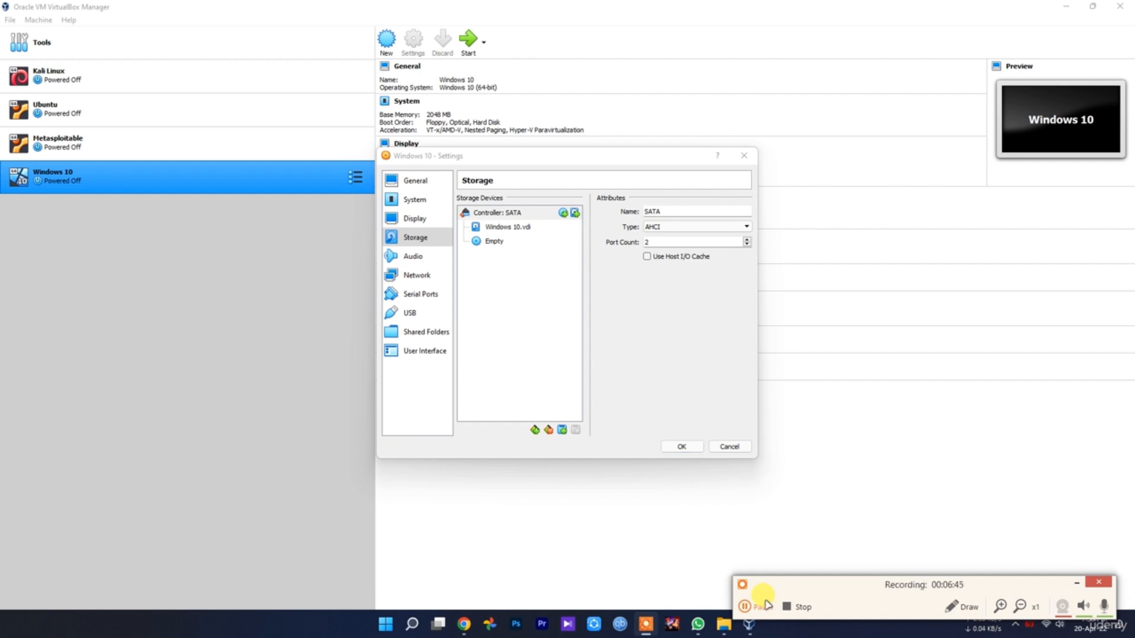
left_click(731, 447)
left_click(1077, 584)
Look at the MSEdge - Win10 image file in File Explorer and return to VirtualBox
left_click(723, 624)
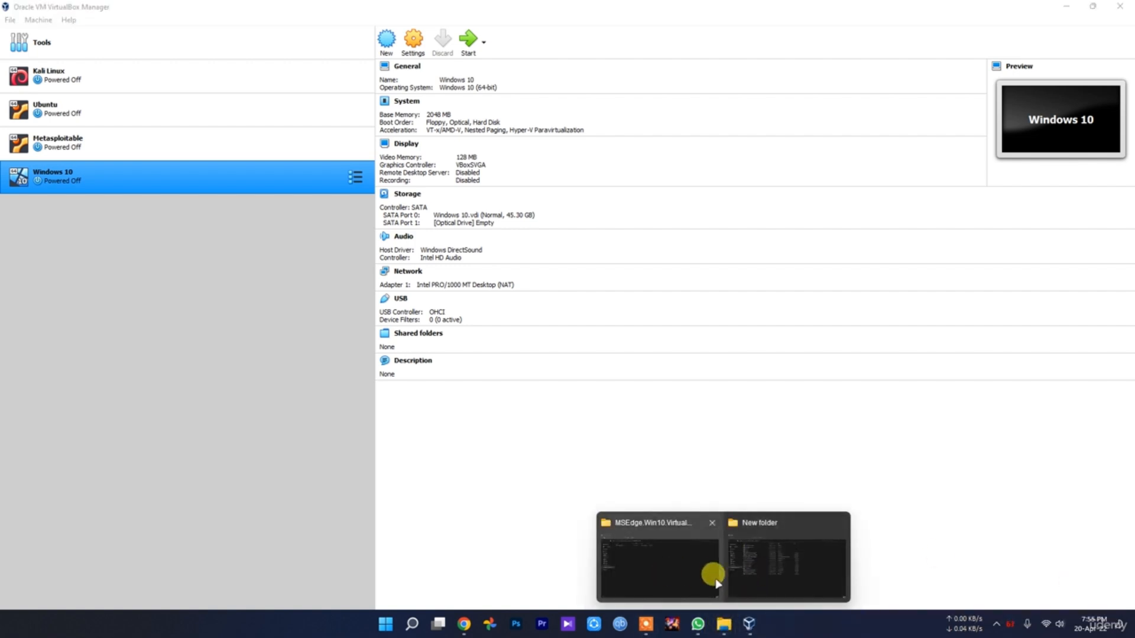
left_click(717, 582)
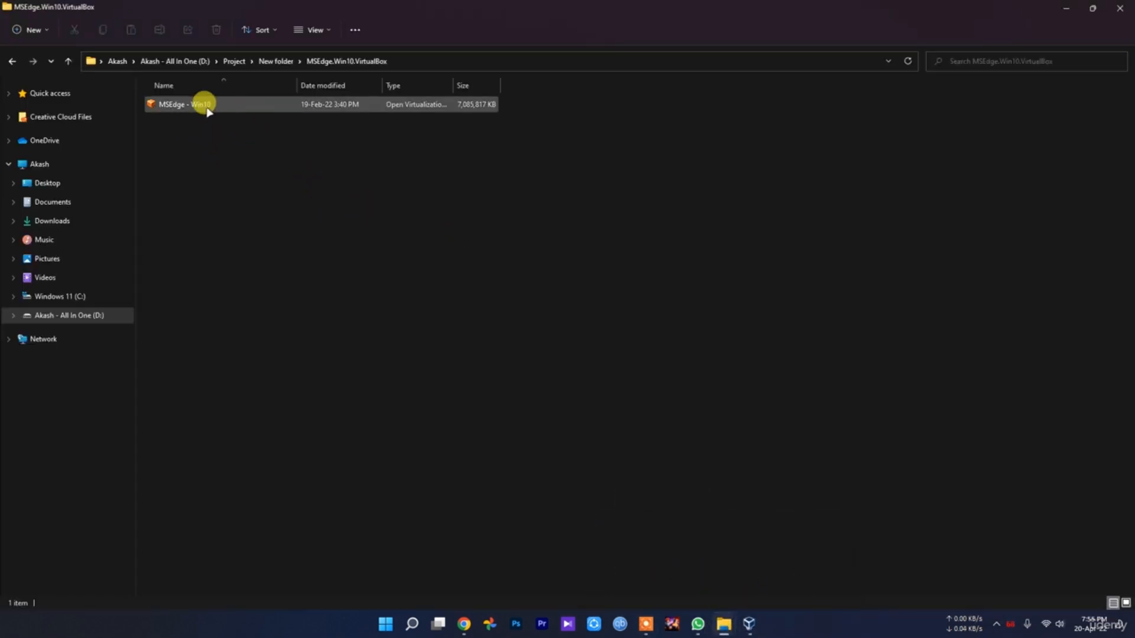
left_click(749, 624)
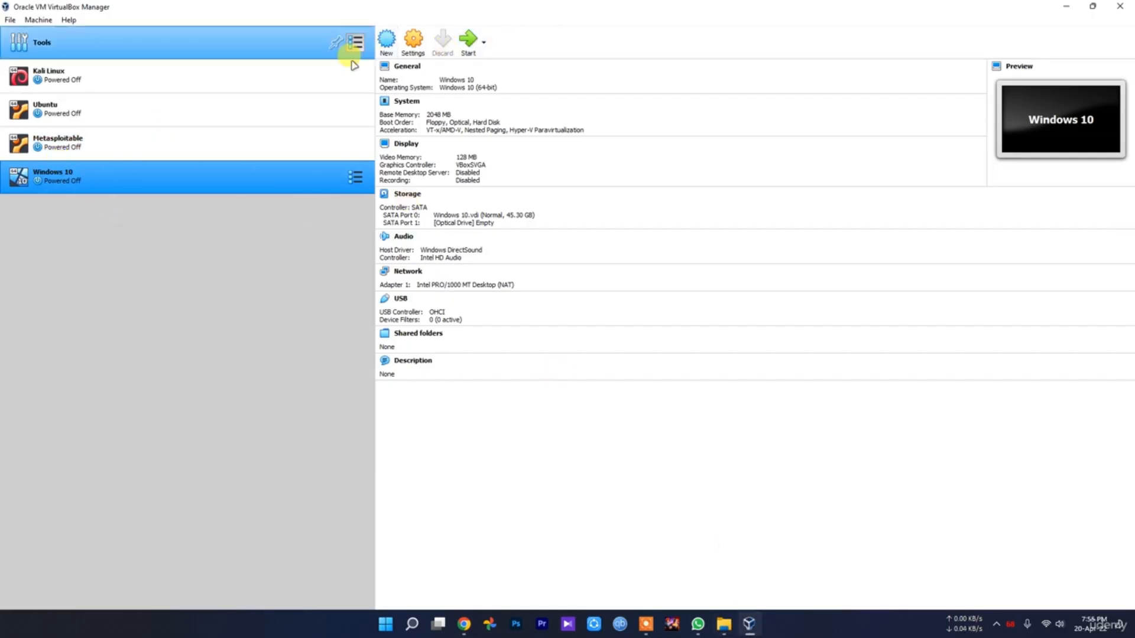
Remove the Windows 10 virtual machine from VirtualBox and delete all its files
right_click(73, 186)
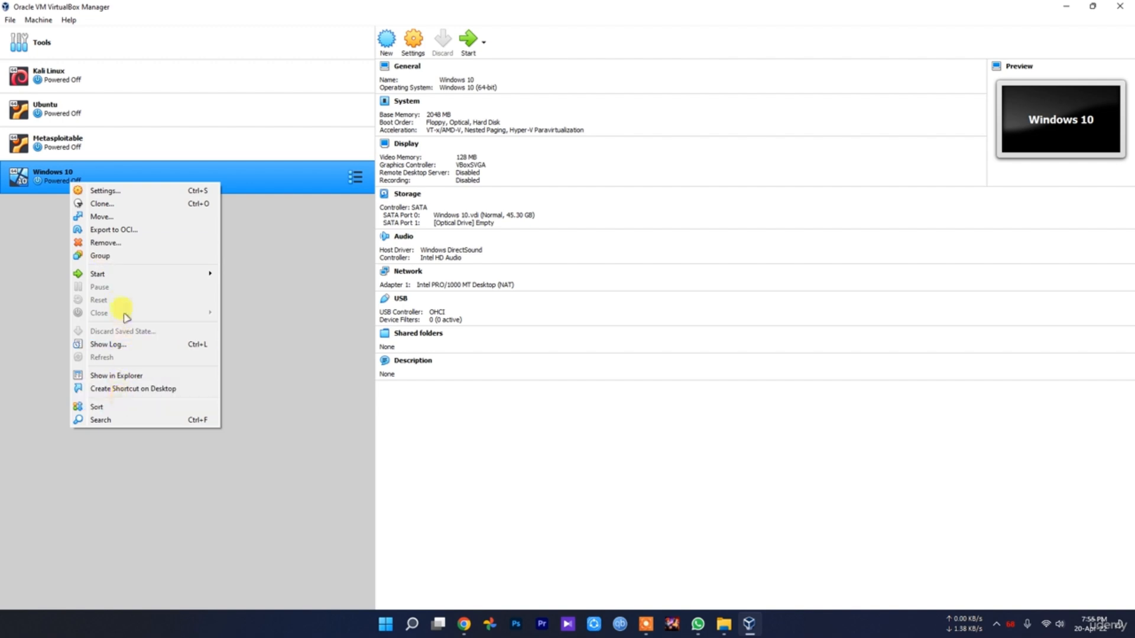
left_click(118, 242)
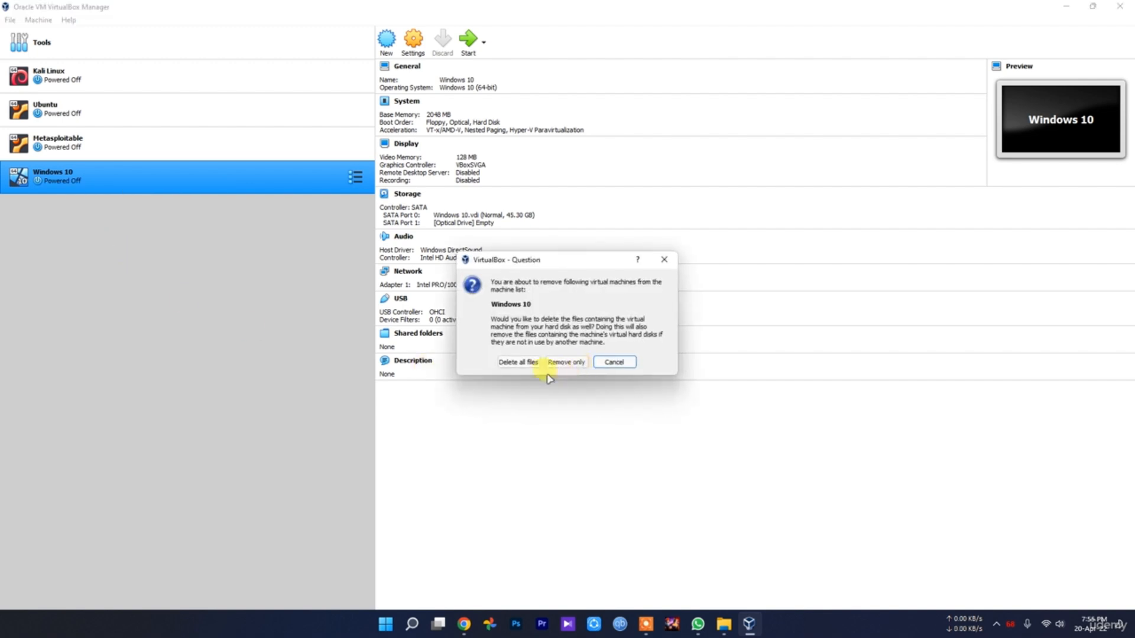
left_click(519, 363)
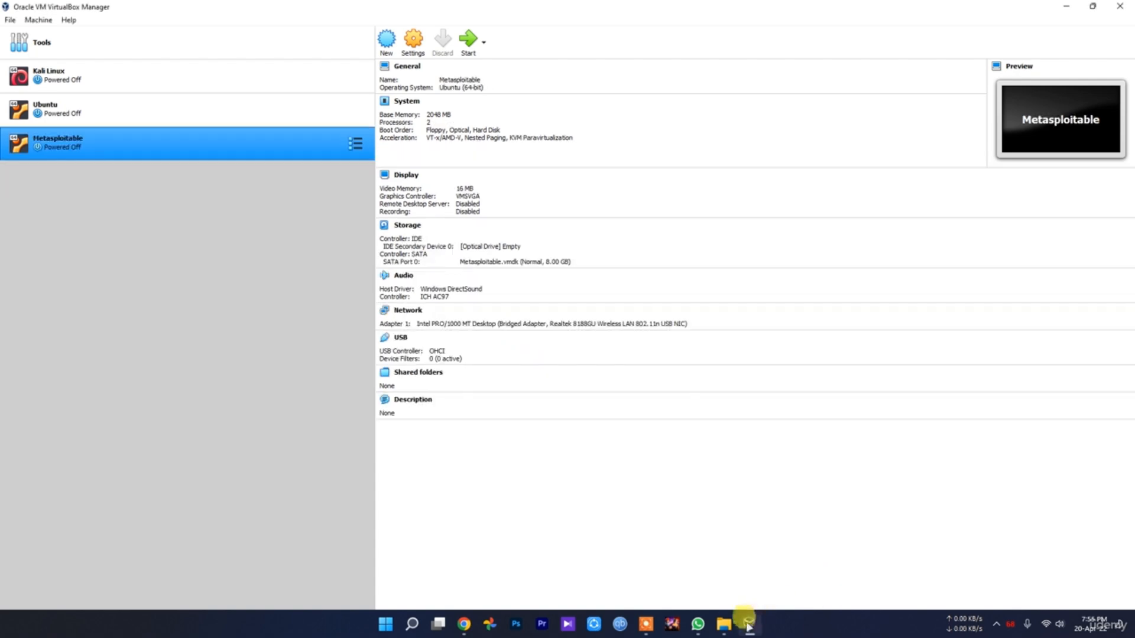
Check the extracted image folder, switch to Chrome, close the YouTube tab, and review the Microsoft Edge Developer Virtual Machines page
mouse_move(724, 624)
left_click(614, 567)
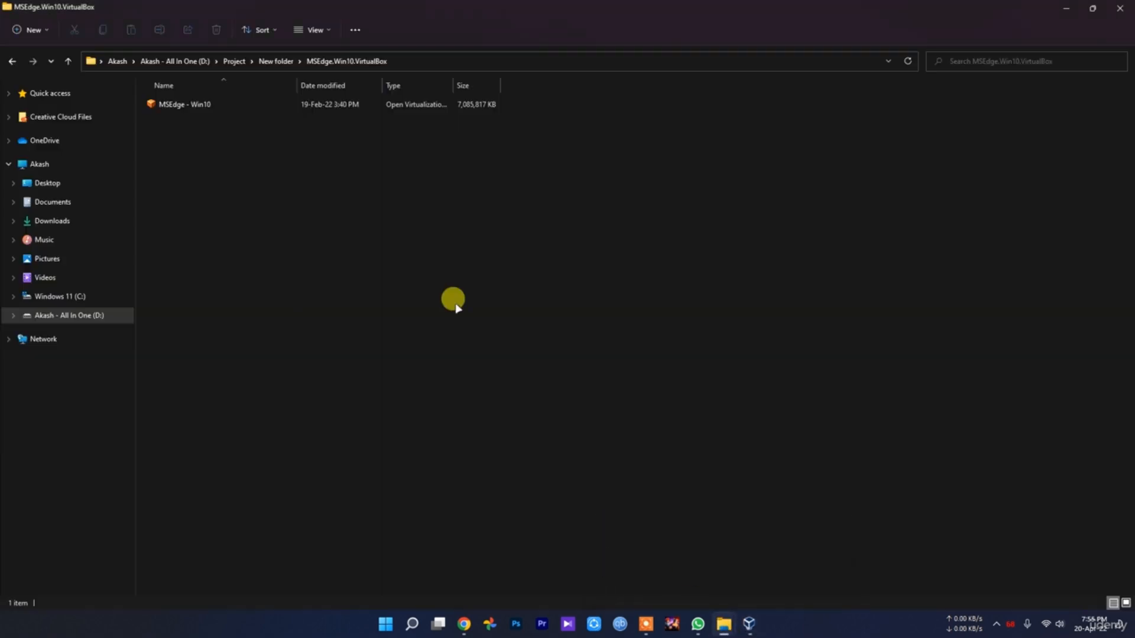
left_click(462, 622)
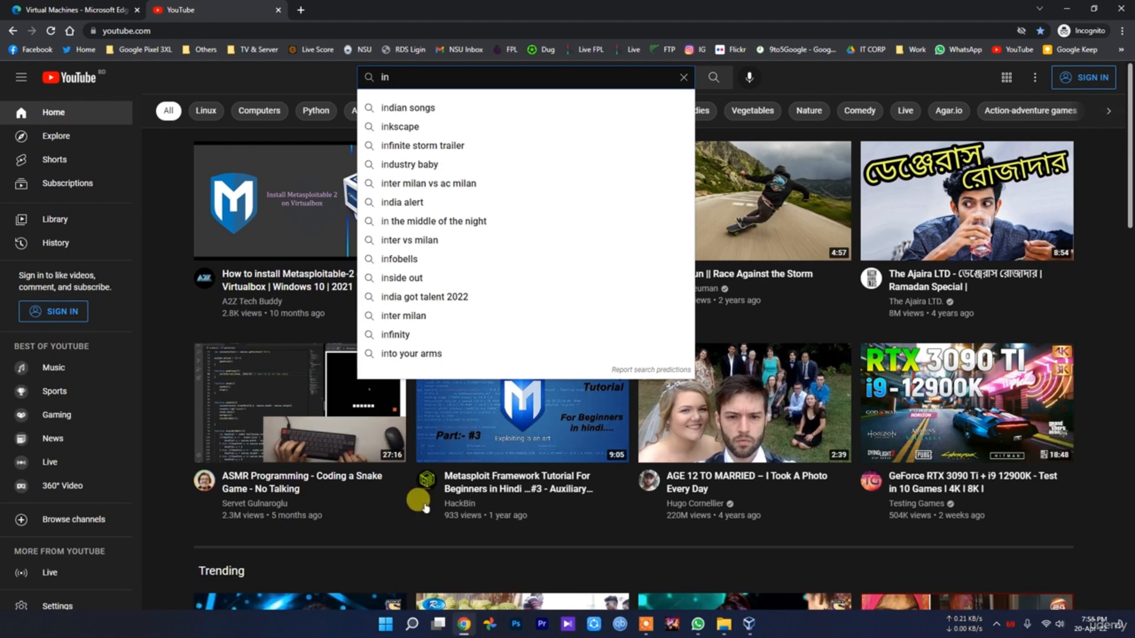
key("ctrl+w")
left_click_drag(383, 142, 188, 139)
left_click(337, 186)
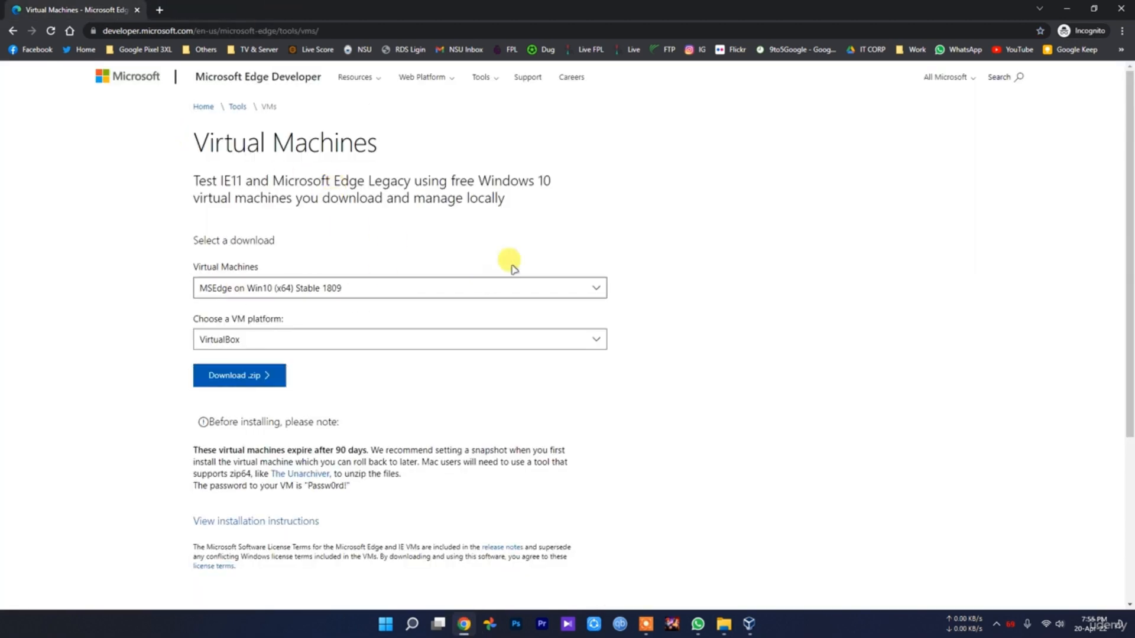
Look at Microsoft's Windows 11 development environment download page from the search results, and return to the Microsoft Edge Developer Virtual Machines page
key("alt+Left")
left_click(253, 189)
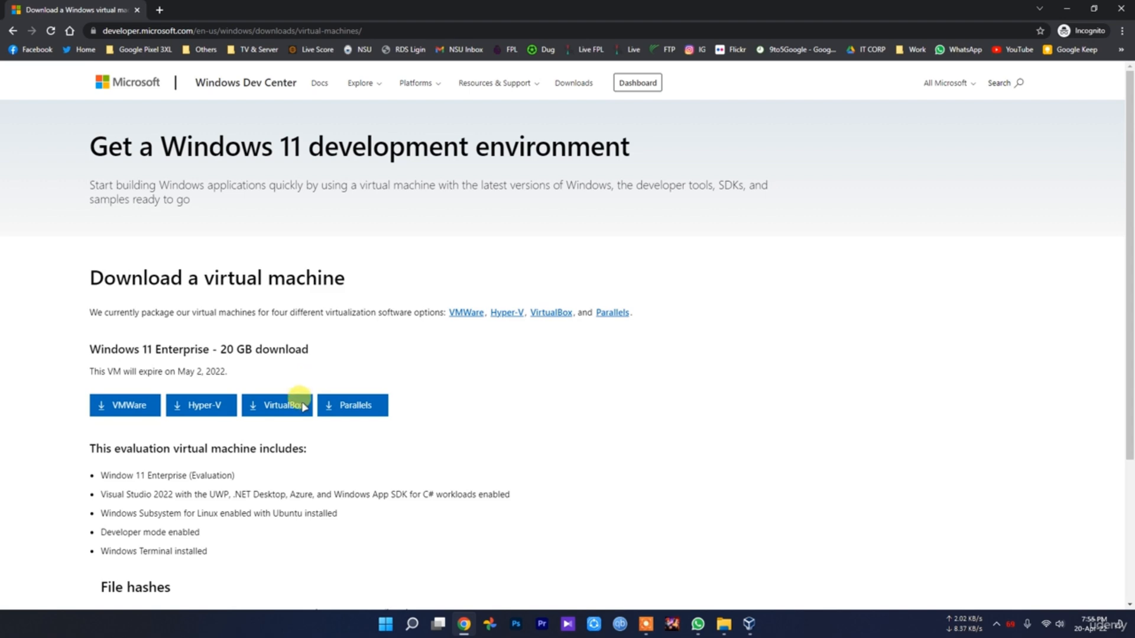
left_click(749, 624)
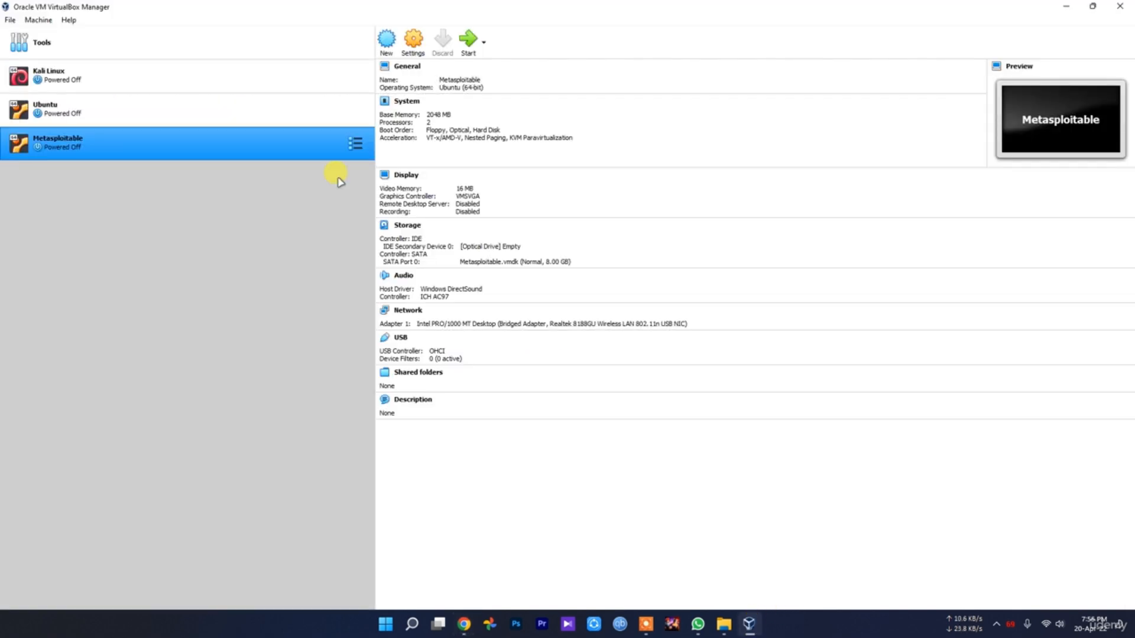
left_click(464, 624)
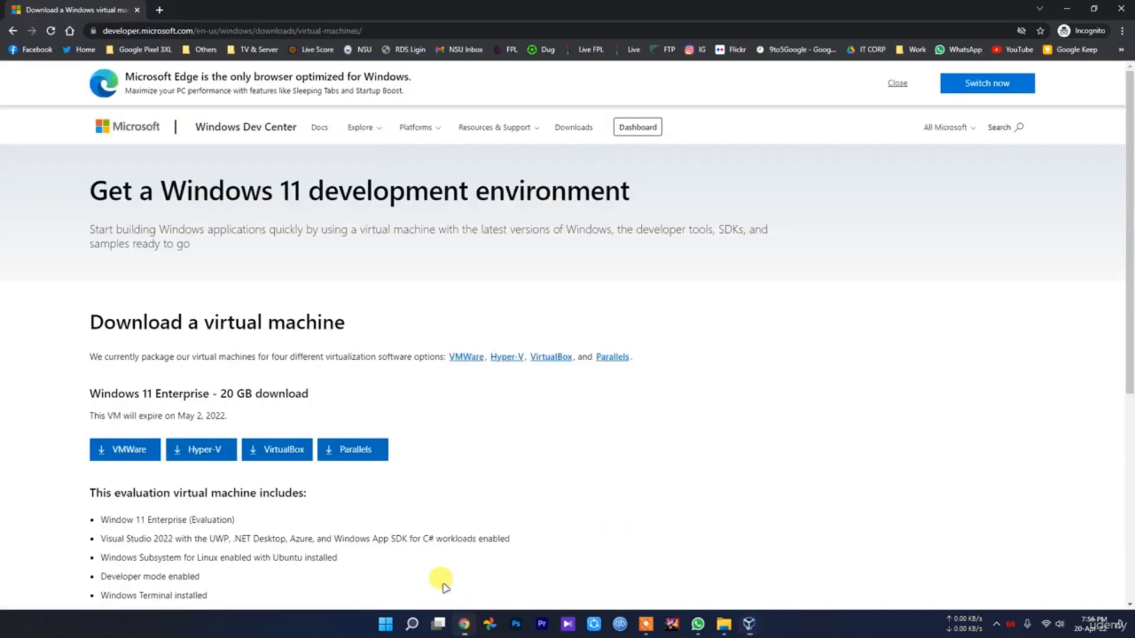
key("alt+Left")
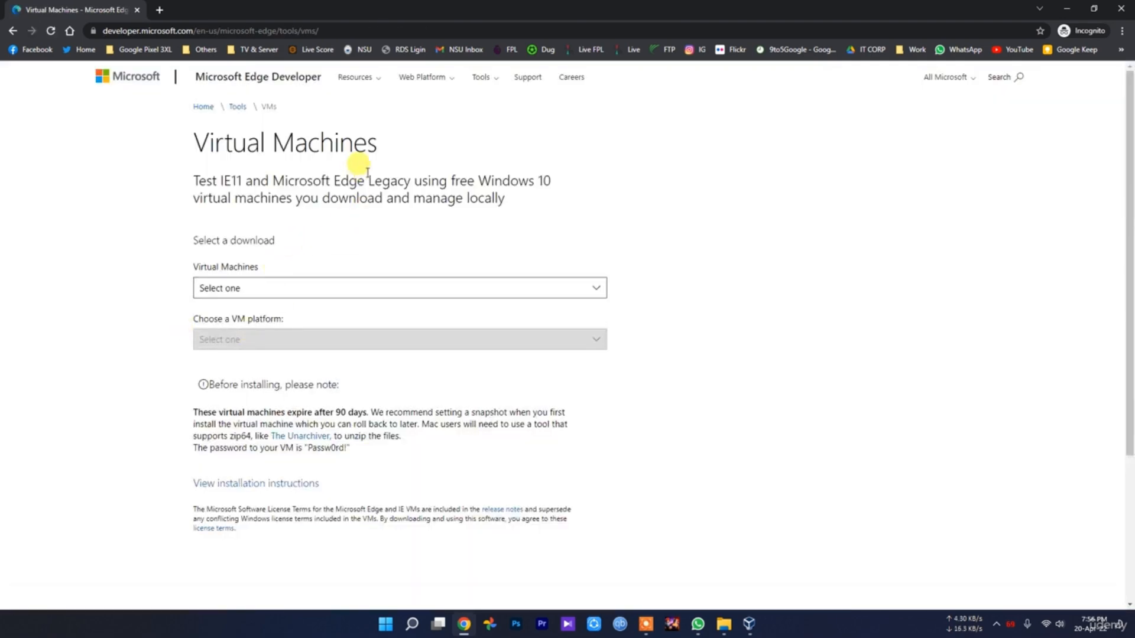
left_click_drag(379, 144, 197, 145)
left_click(852, 482)
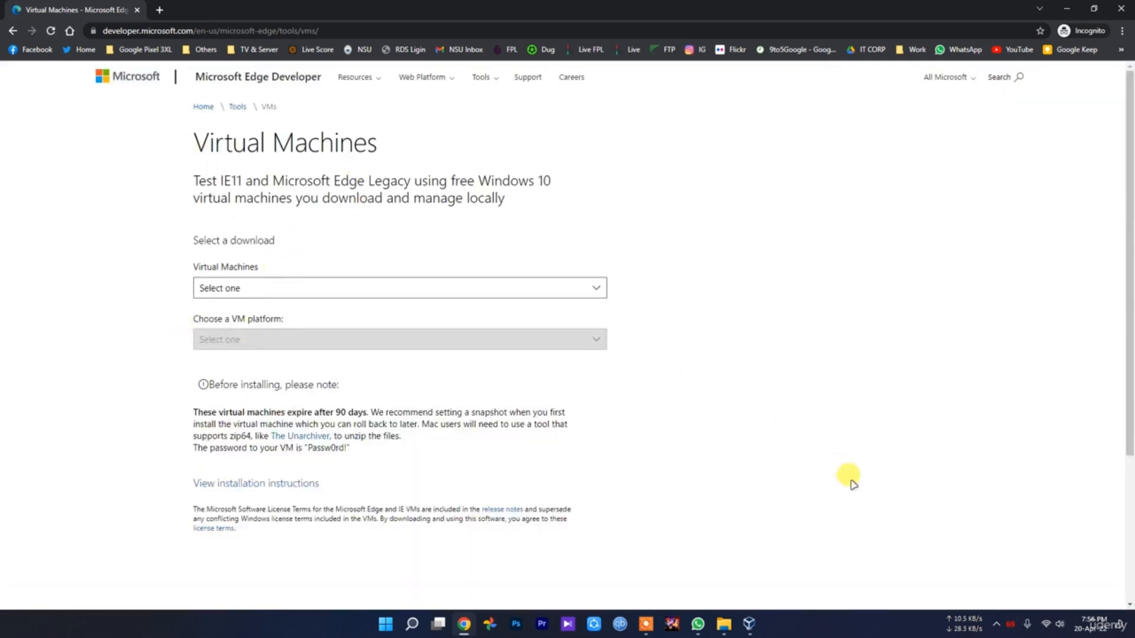
Open the MSEdge - Win10 appliance file from the MSEdge.Win10.VirtualBox folder in File Explorer to load it for import in VirtualBox
left_click(748, 625)
mouse_move(724, 625)
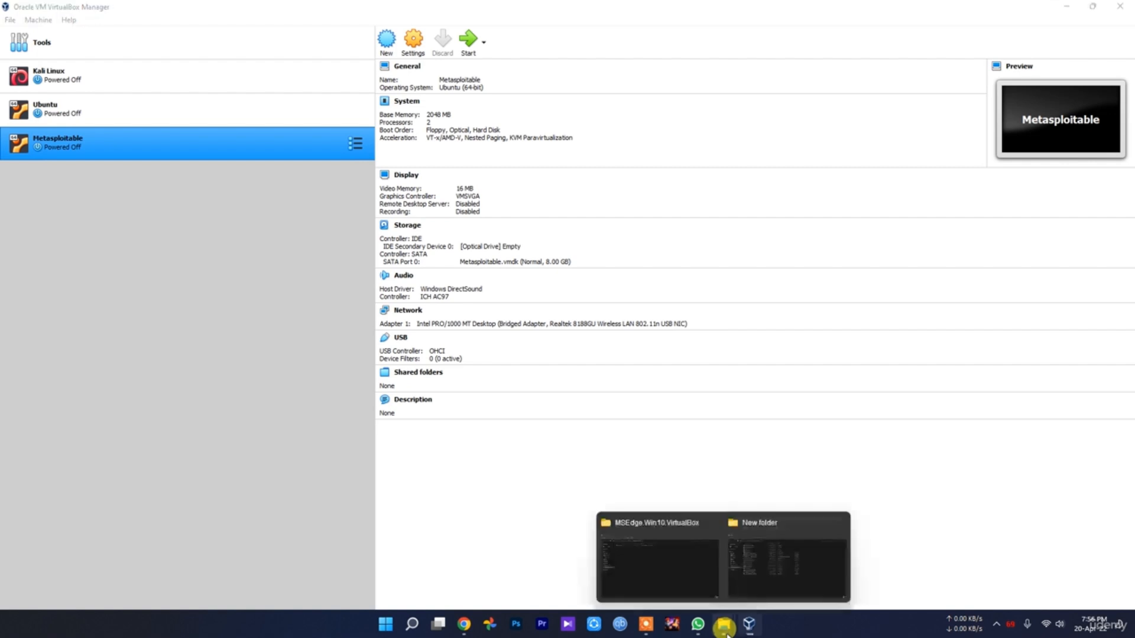
left_click(680, 571)
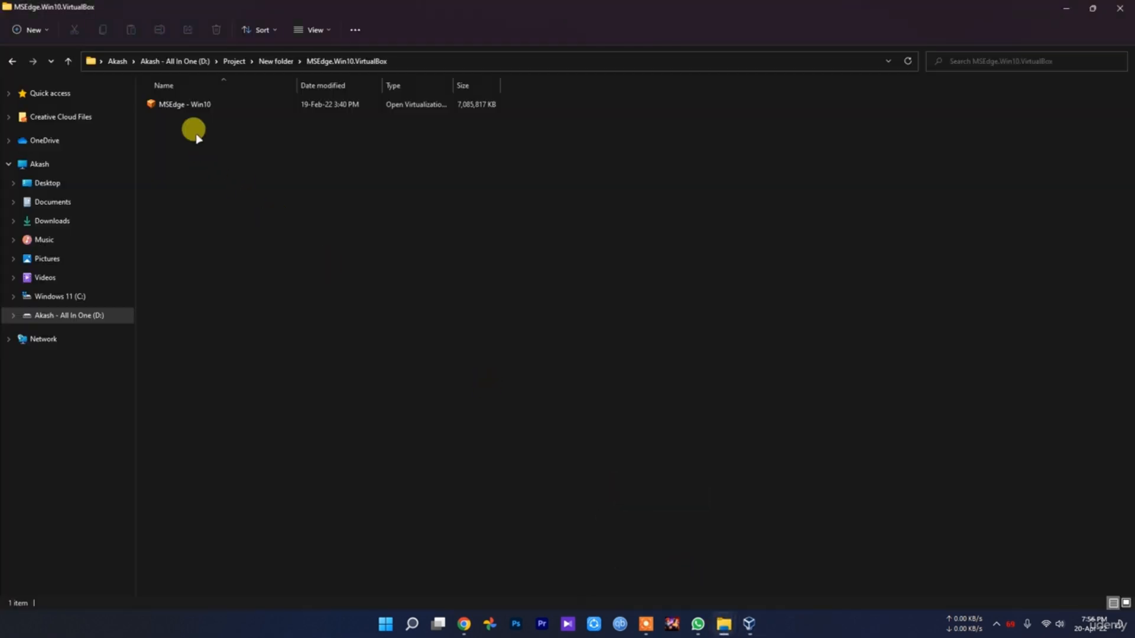
left_click(191, 110)
double_click(191, 110)
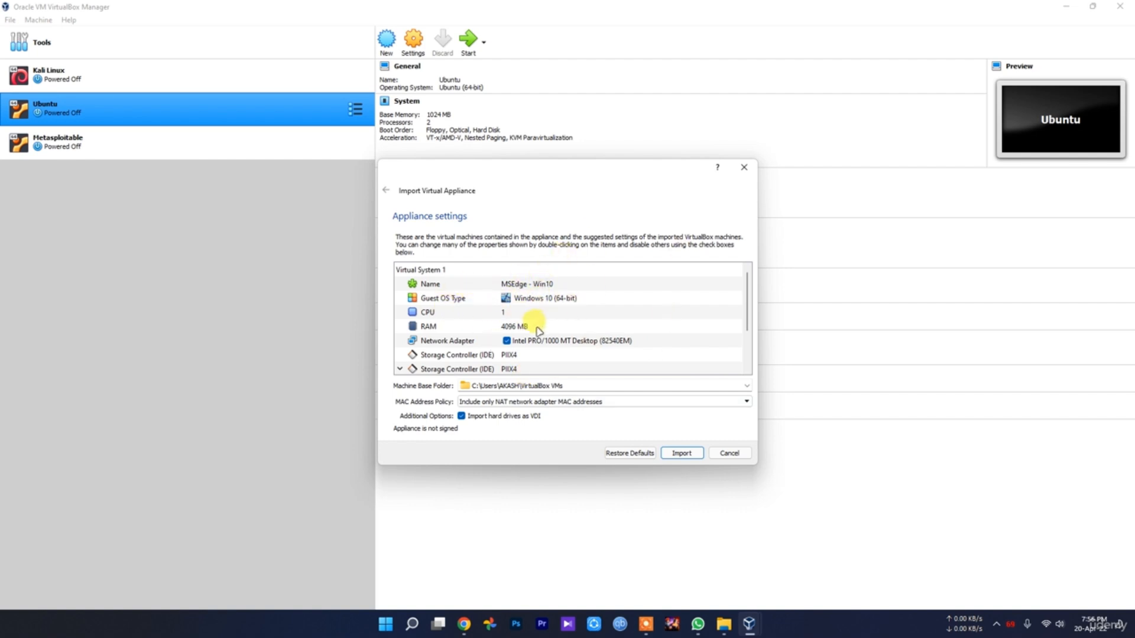
Set the appliance's machine base folder to the VM's folder on drive D
left_click(747, 385)
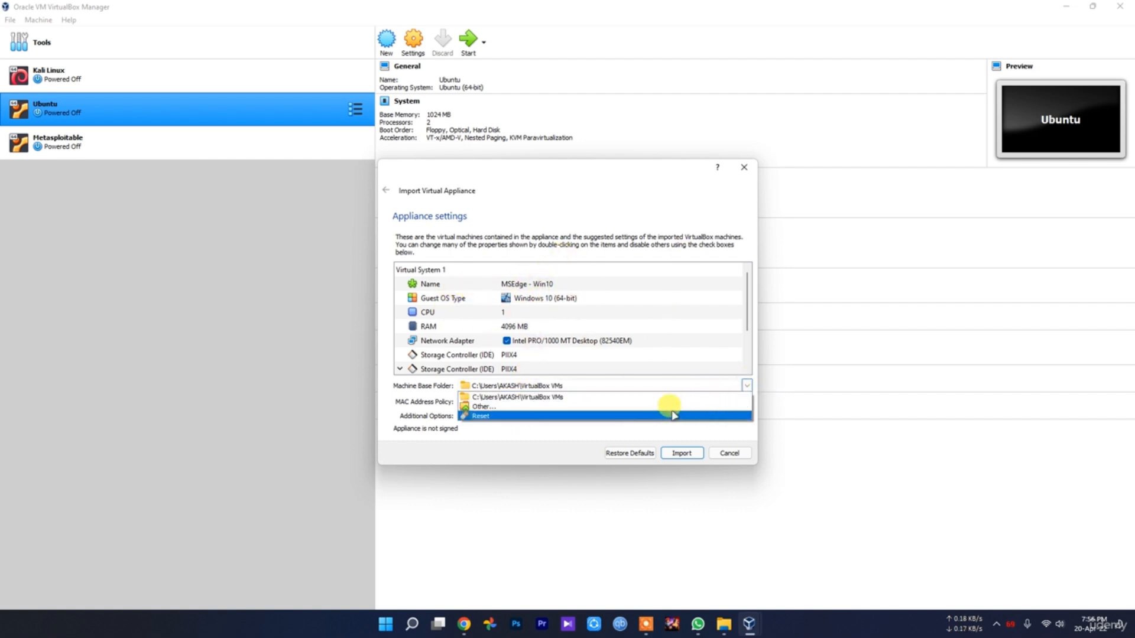
left_click(664, 402)
scroll(436, 347, "down", 3)
left_click(449, 393)
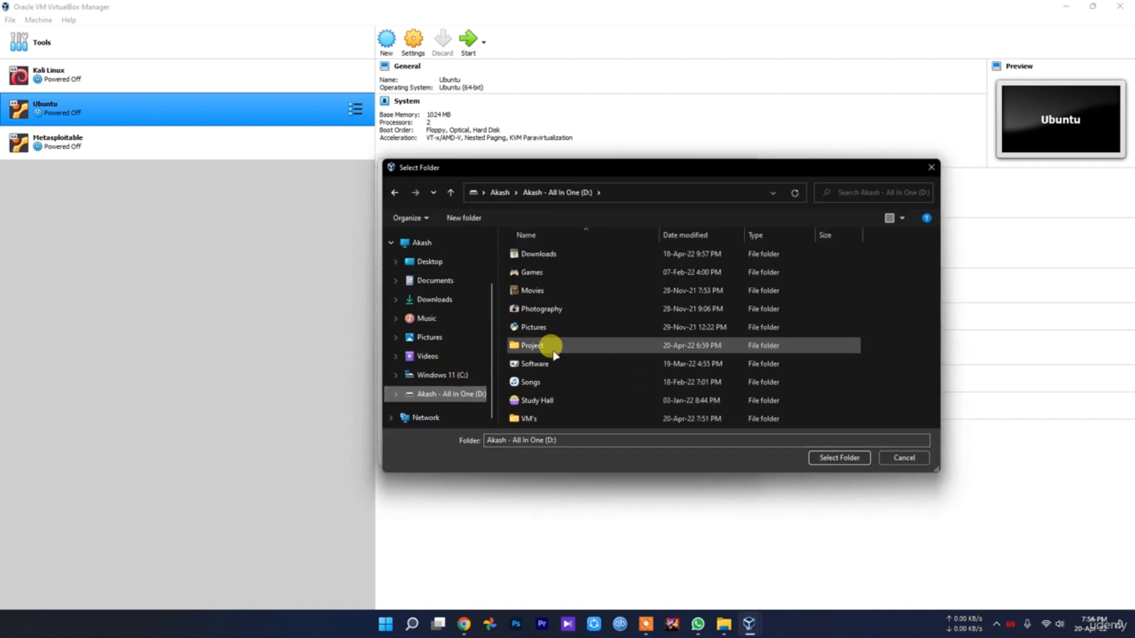
double_click(554, 418)
left_click(839, 458)
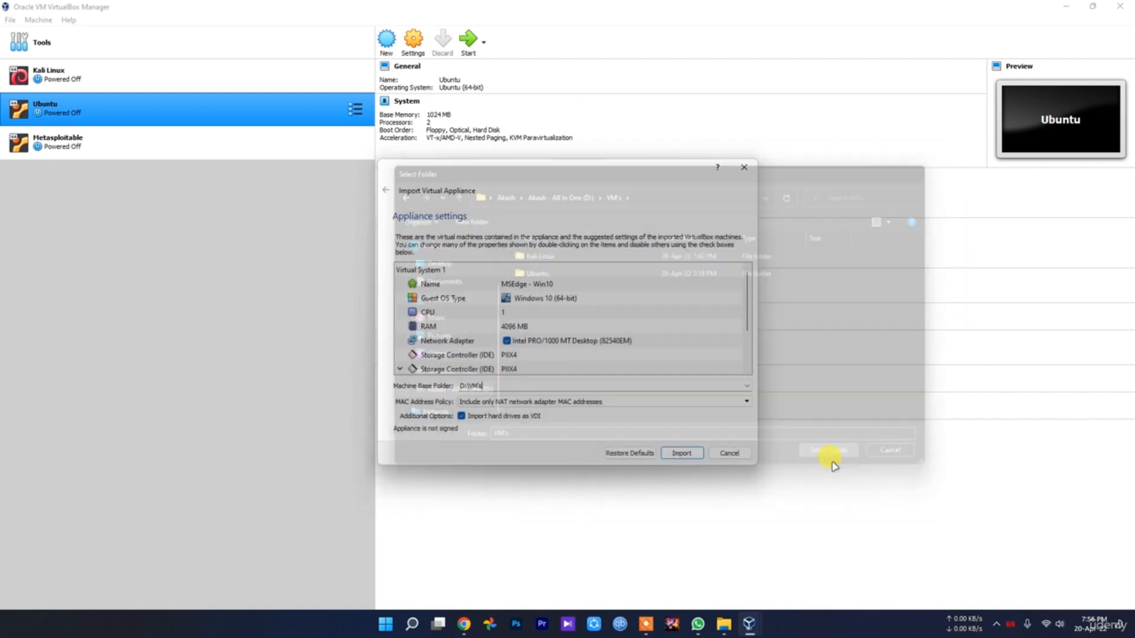
Review the MSEdge - Win10 appliance settings and start the import
scroll(555, 313, "down", 2)
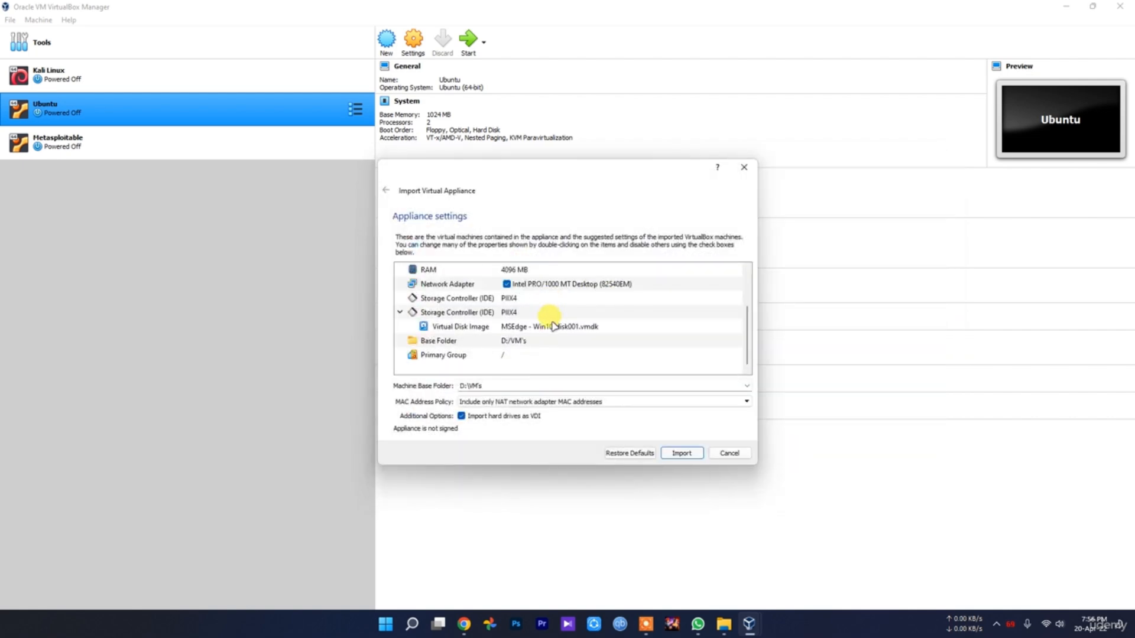
scroll(554, 324, "up", 2)
scroll(469, 355, "down", 2)
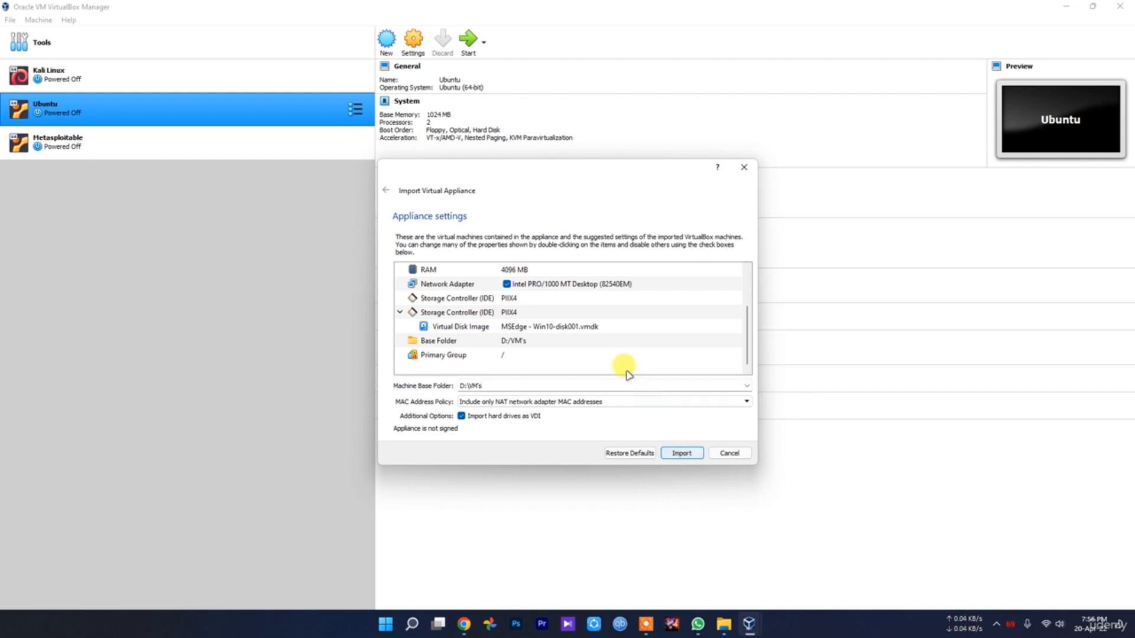
scroll(527, 322, "up", 2)
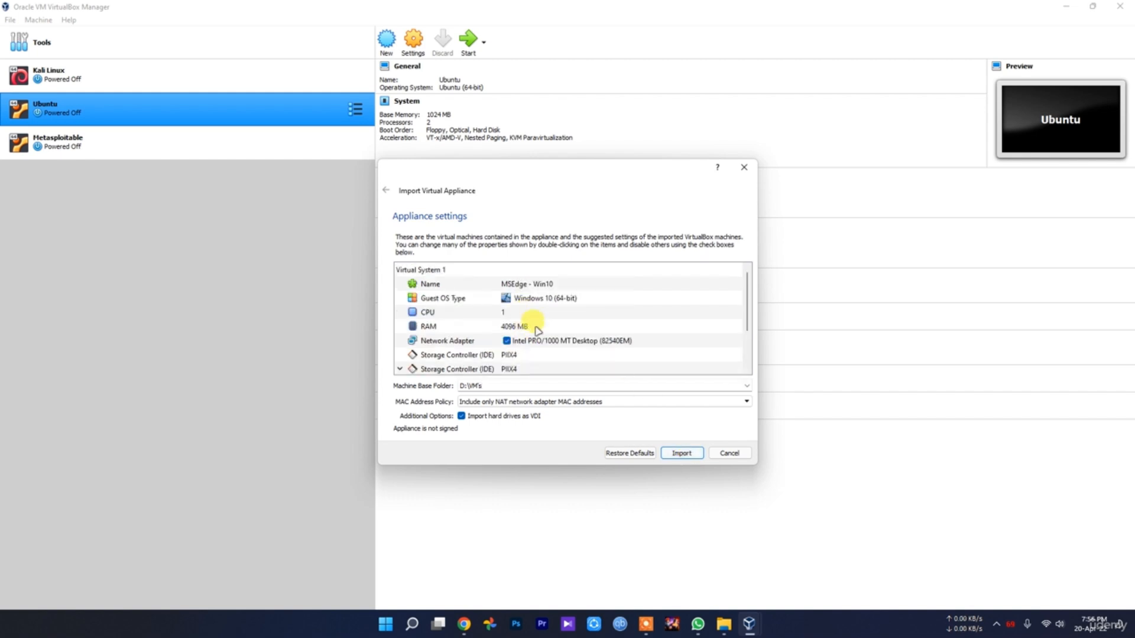
left_click(682, 453)
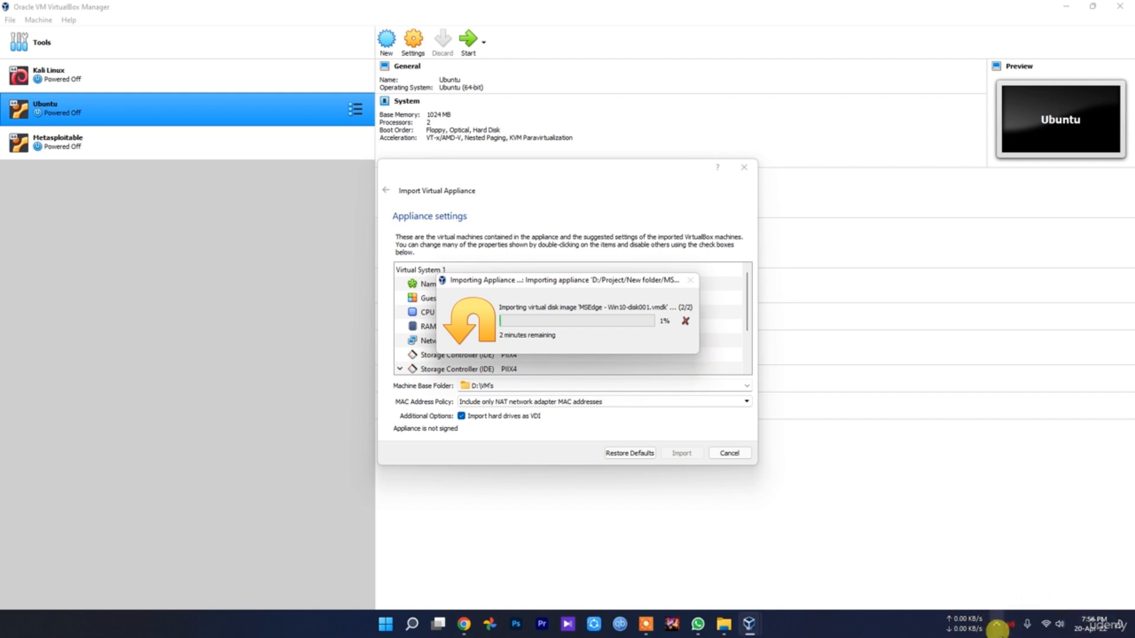
left_click(996, 625)
left_click(1012, 593)
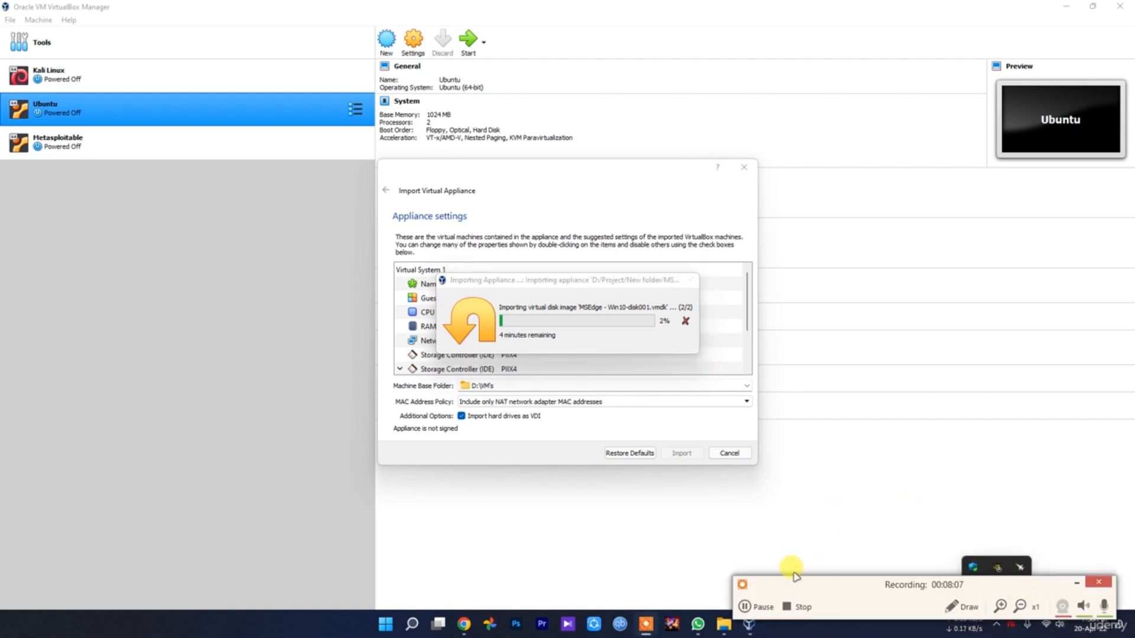
left_click(754, 603)
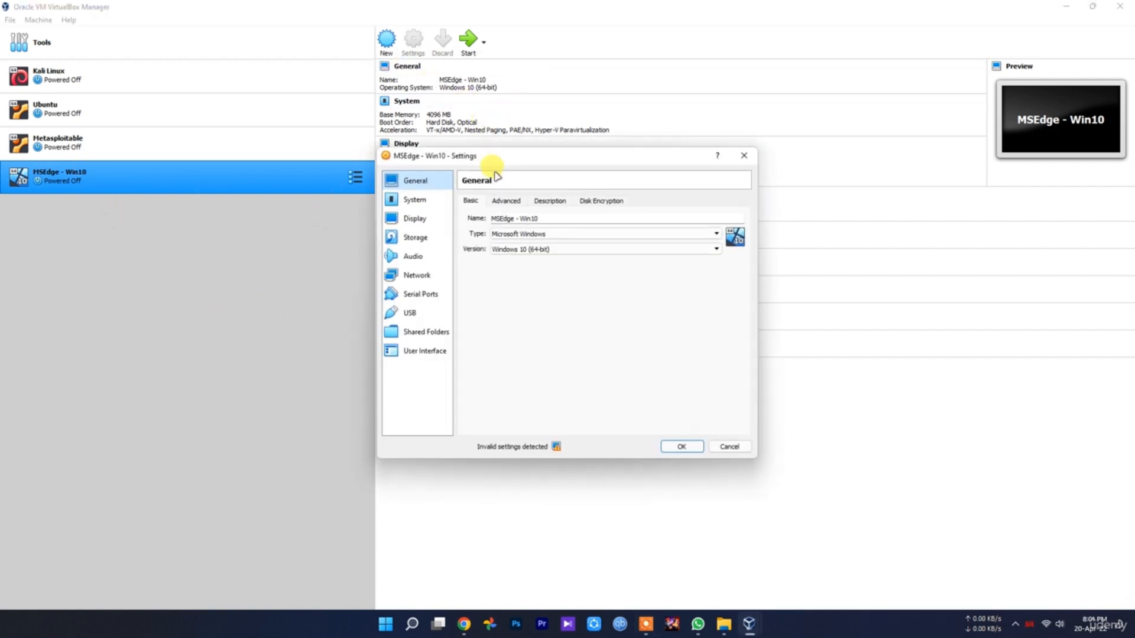
Set both the shared clipboard and drag-and-drop of the MSEdge - Win10 machine to Bidirectional
left_click(503, 203)
left_click(556, 235)
left_click(549, 268)
left_click(540, 251)
left_click(540, 282)
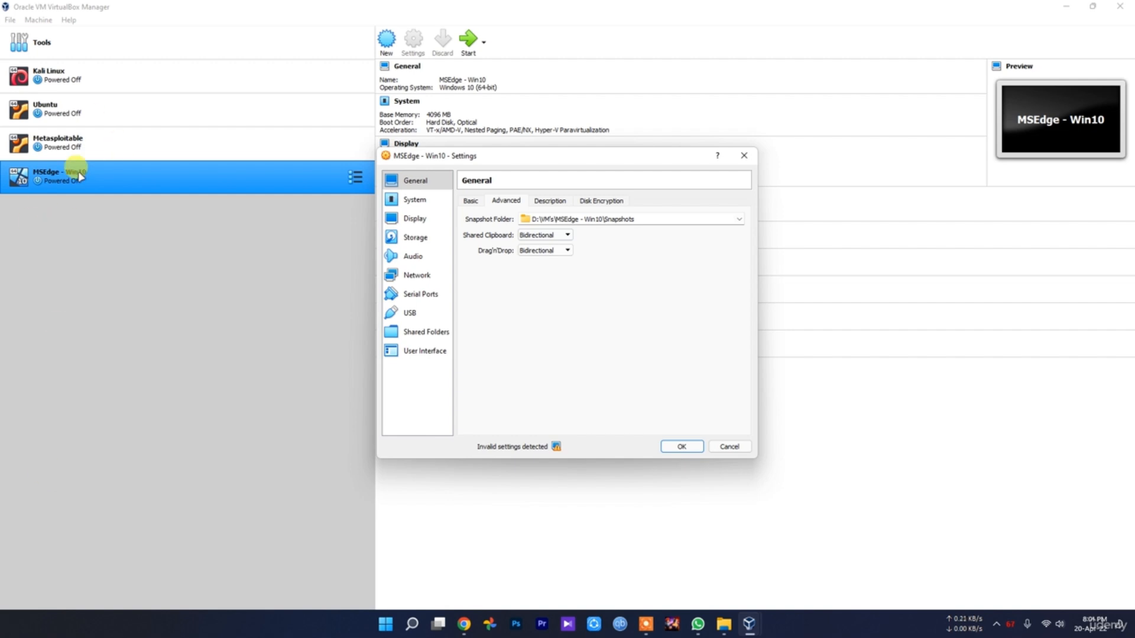
Set the MSEdge - Win10 machine's processor count to 2, and review its display, storage and audio settings
left_click(414, 200)
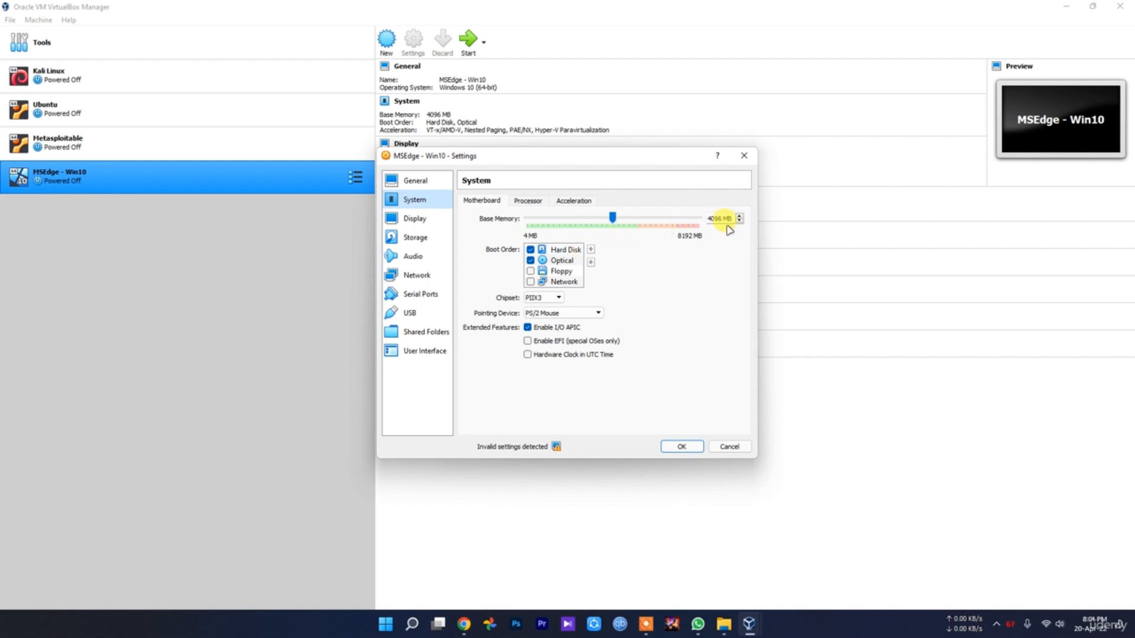
left_click(529, 201)
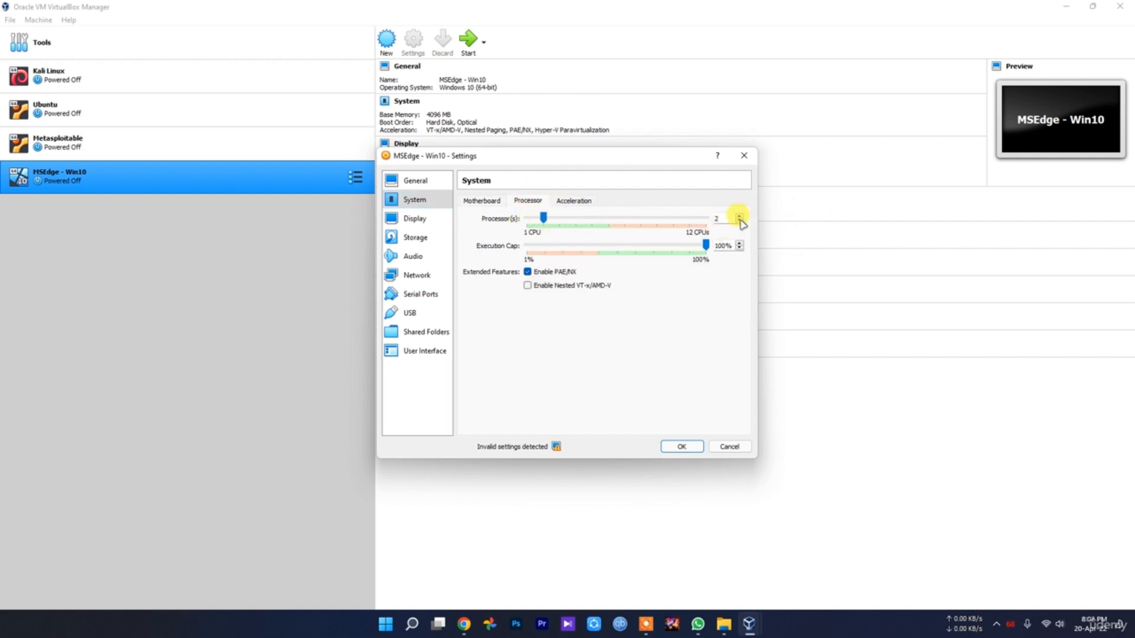
left_click(406, 218)
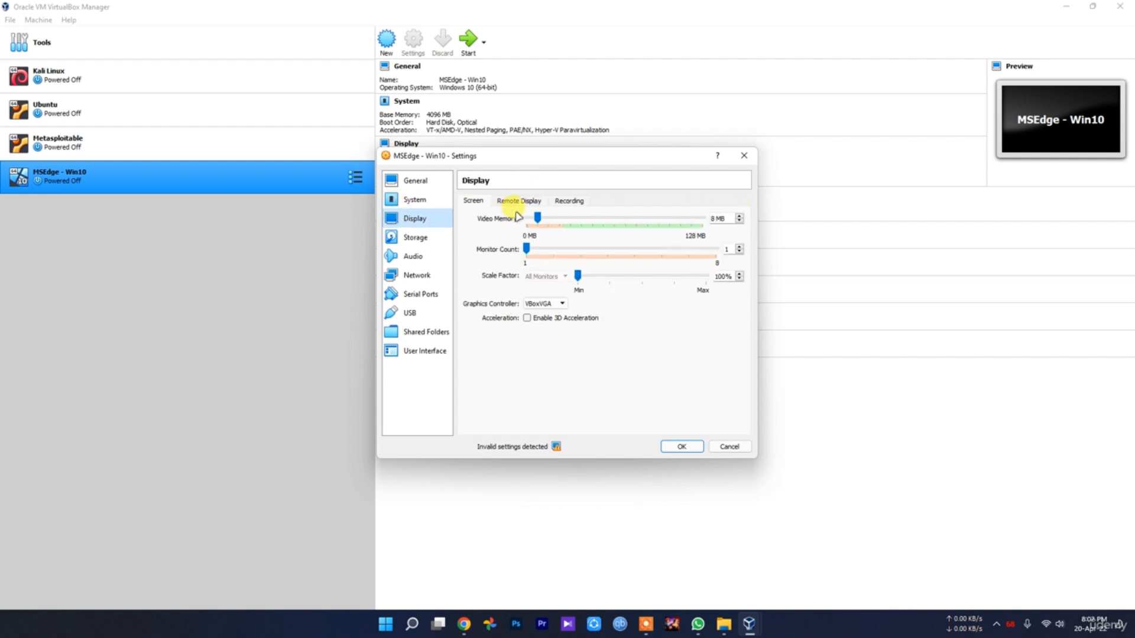
left_click(420, 238)
left_click(429, 219)
left_click(422, 240)
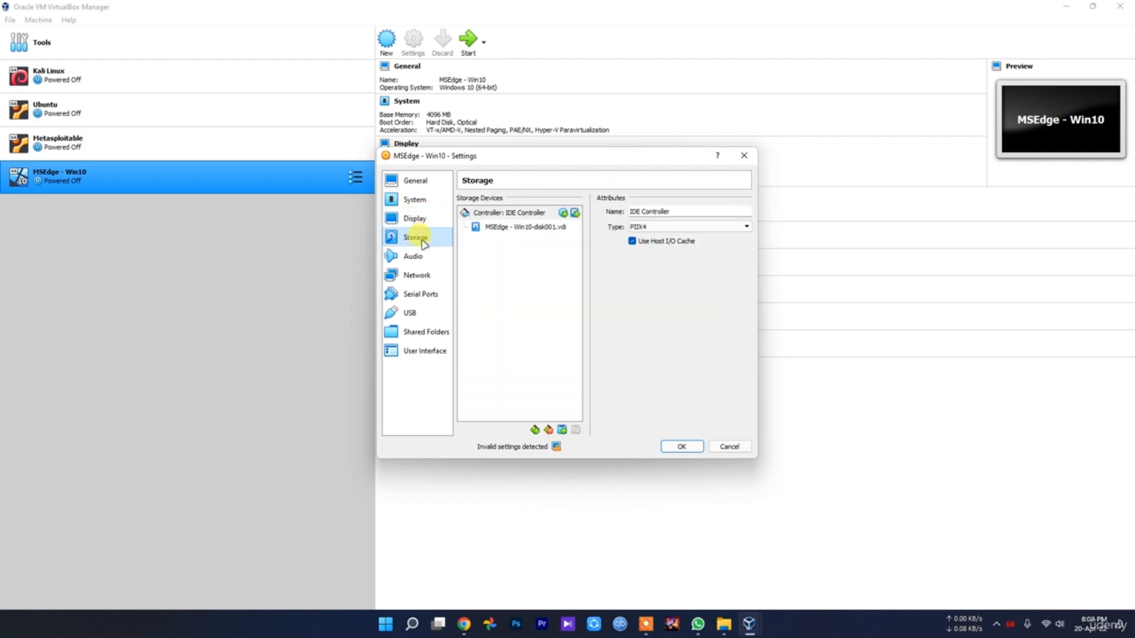
left_click(414, 260)
Attach network Adapter 1 of the MSEdge - Win10 machine to Bridged Adapter
left_click(416, 275)
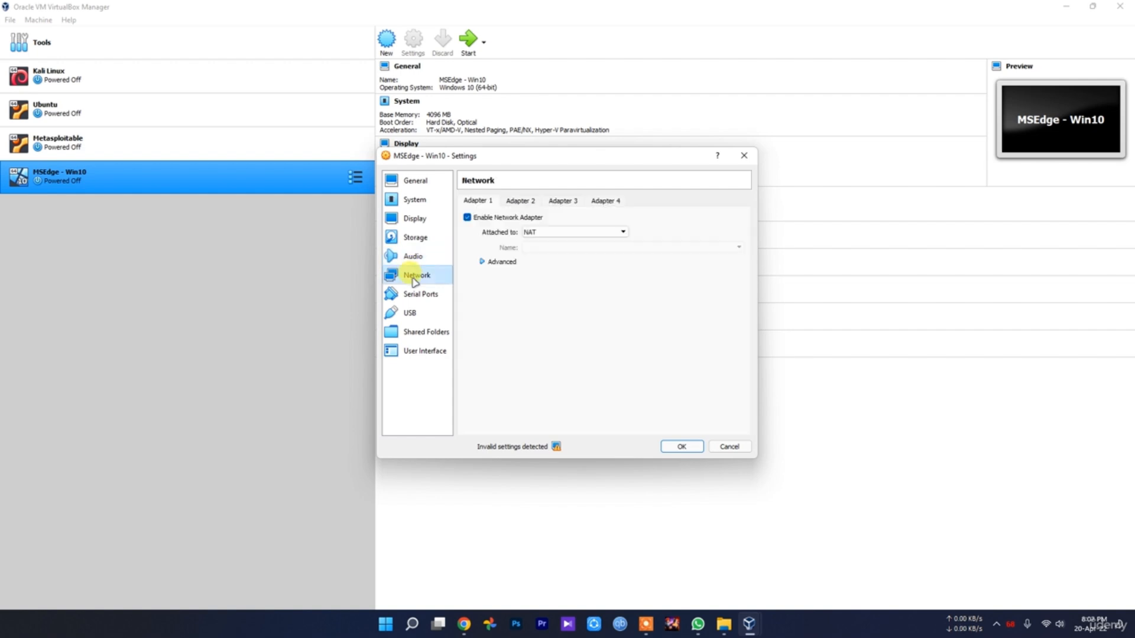
left_click(550, 232)
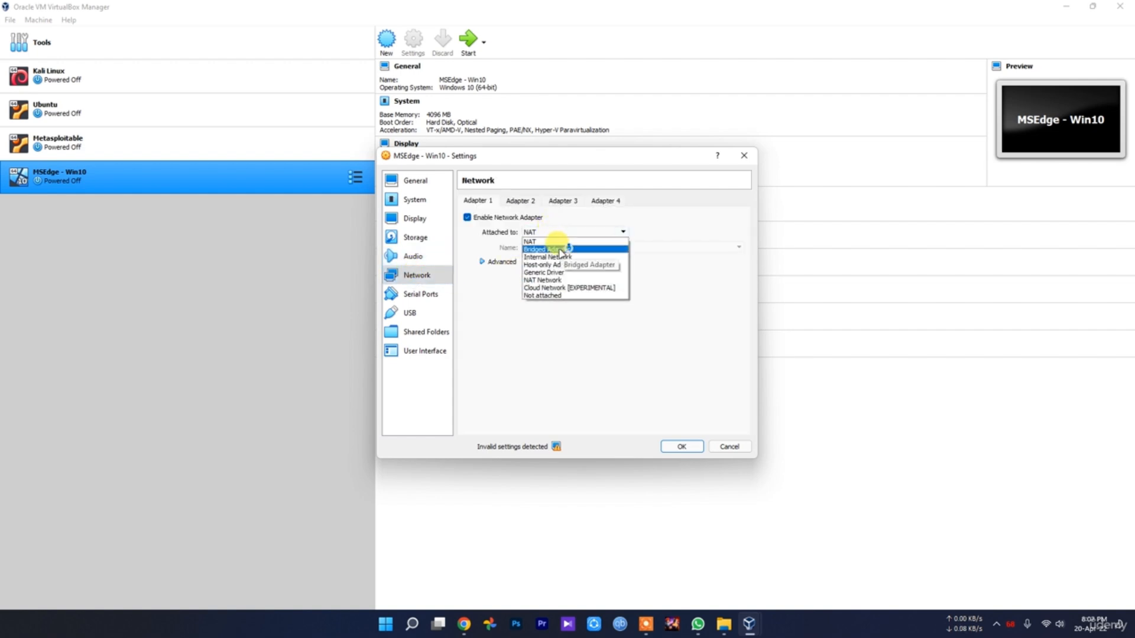
left_click(559, 250)
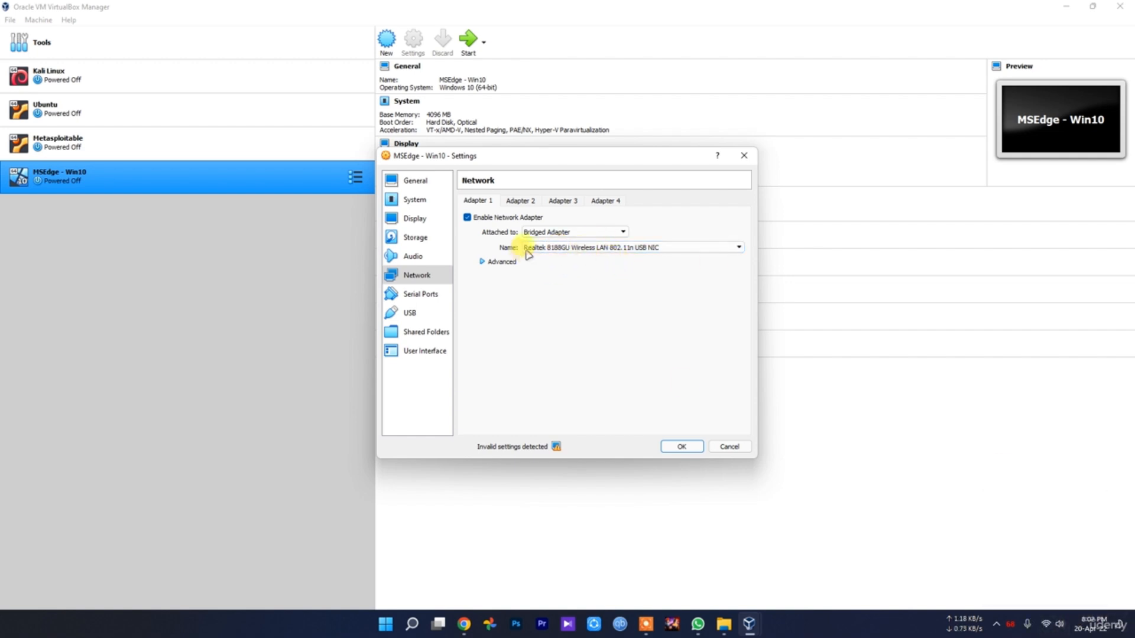
Review the serial port, USB, shared folder and user interface settings, and save the machine's configuration
left_click(435, 294)
left_click(431, 314)
left_click(429, 332)
left_click(429, 355)
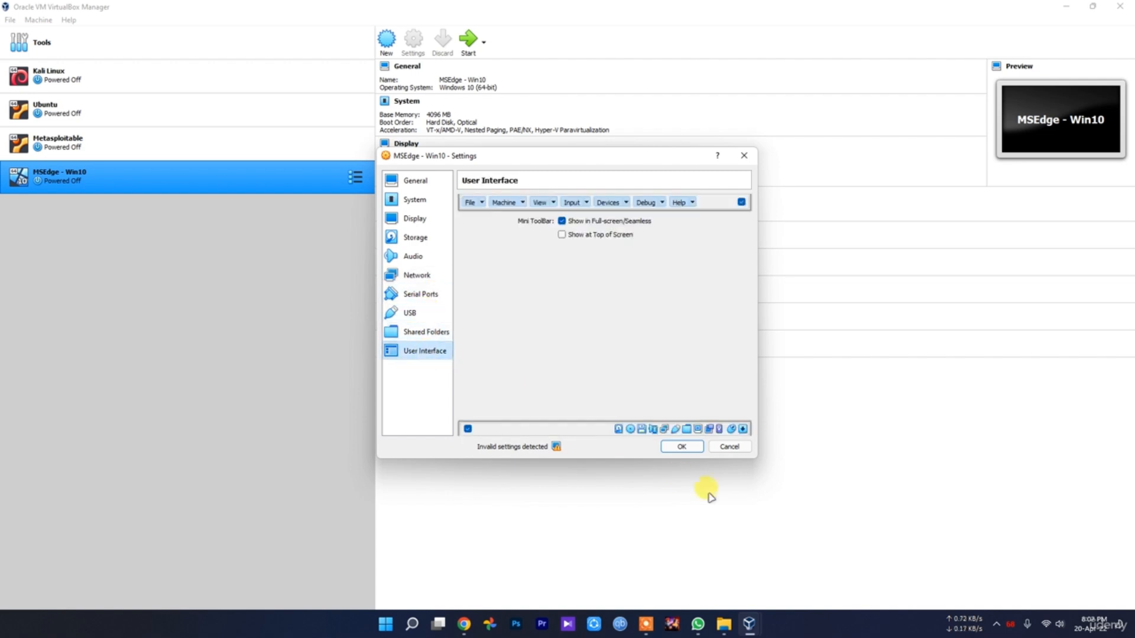
left_click(682, 448)
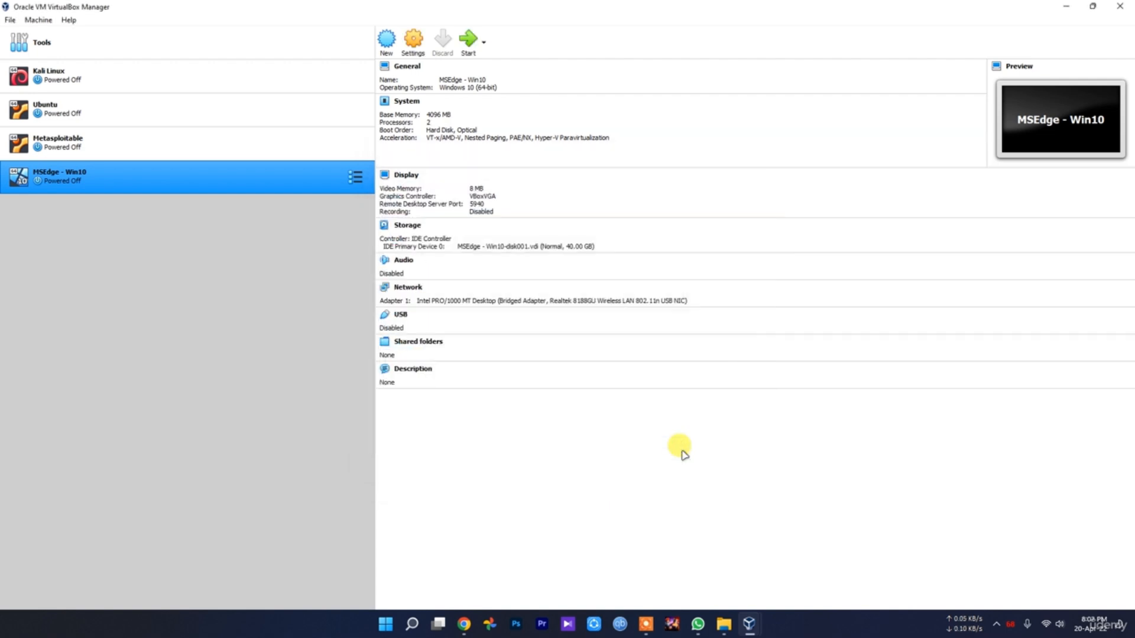
Start the MSEdge - Win10 virtual machine and dismiss the keyboard capture and mouse integration notices in its window
left_click(468, 40)
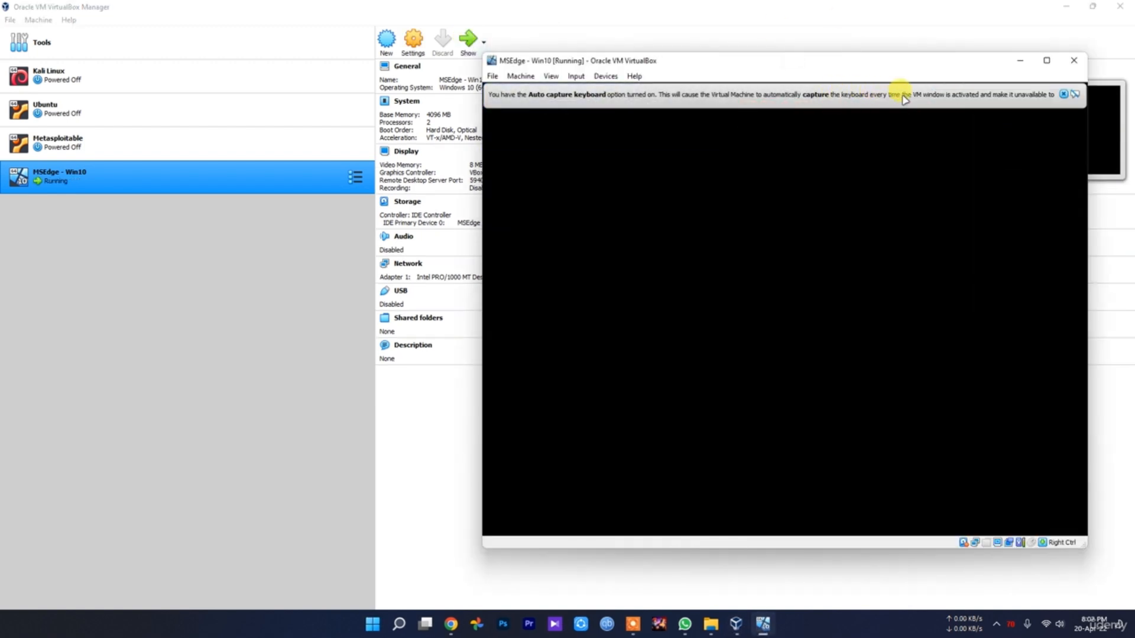
left_click_drag(922, 63, 798, 66)
left_click(941, 98)
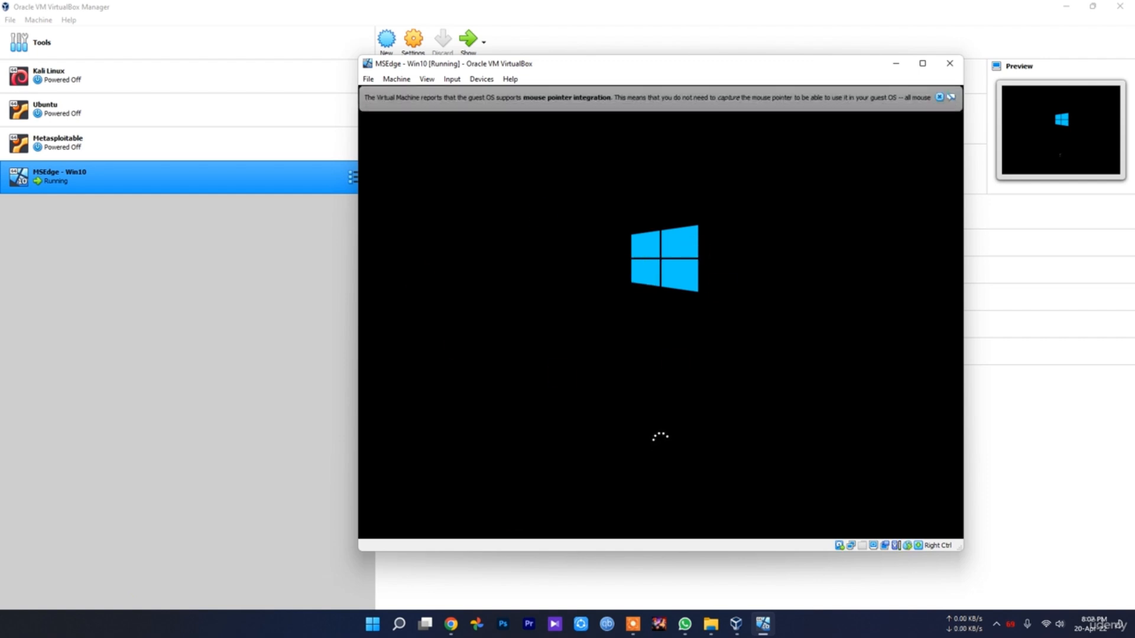
left_click(941, 96)
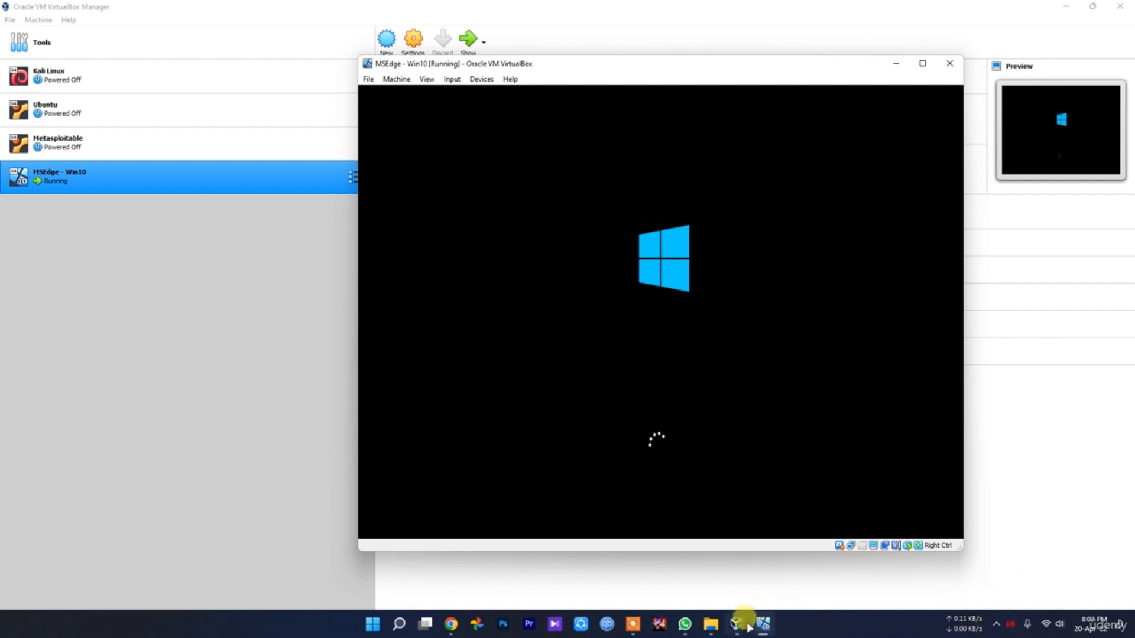
Look through the disc images and installers in Project > New folder in File Explorer while the machine boots
left_click(712, 625)
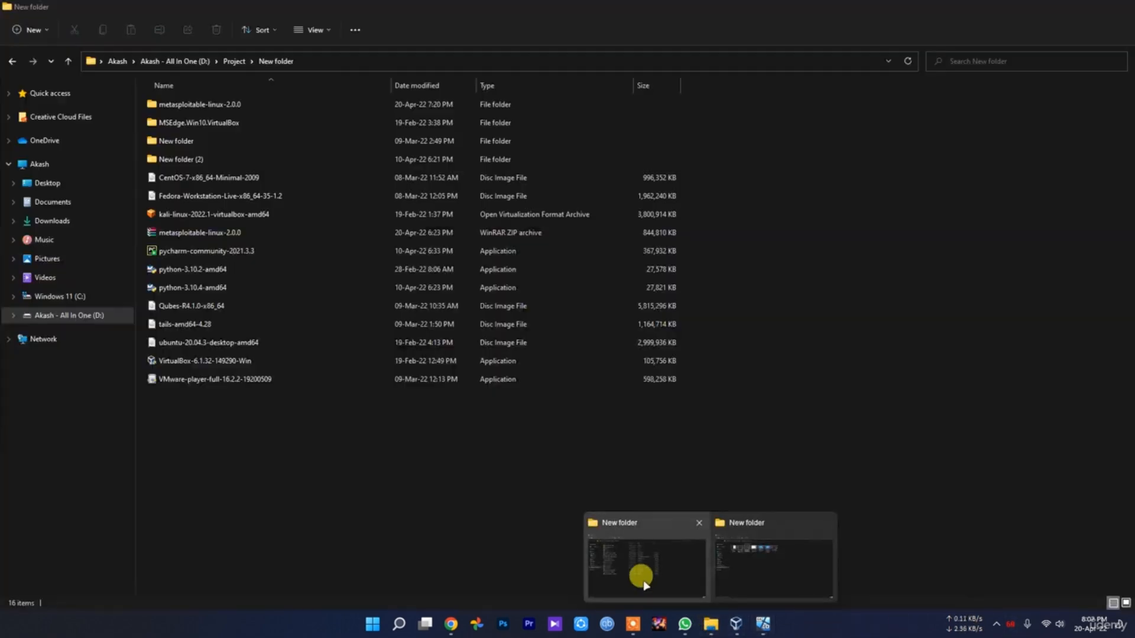
left_click(641, 577)
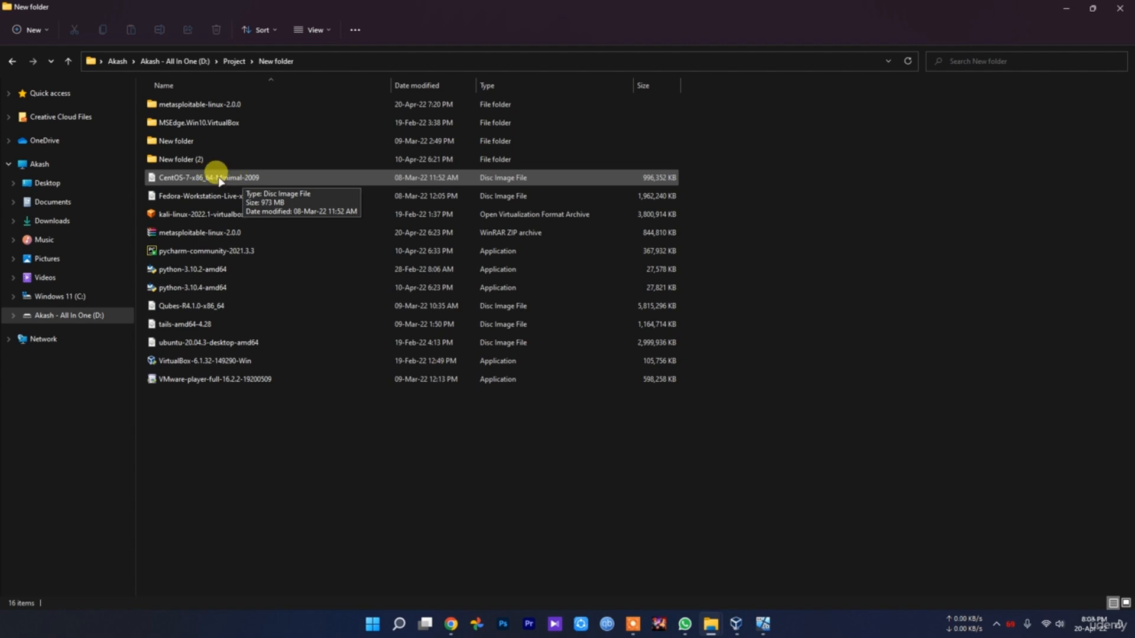
Look inside the metasploitable-linux-2.0.0 and MSEdge.Win10.VirtualBox folders, widening the file type column to read the MSEdge - Win10 image's format
double_click(189, 107)
double_click(185, 105)
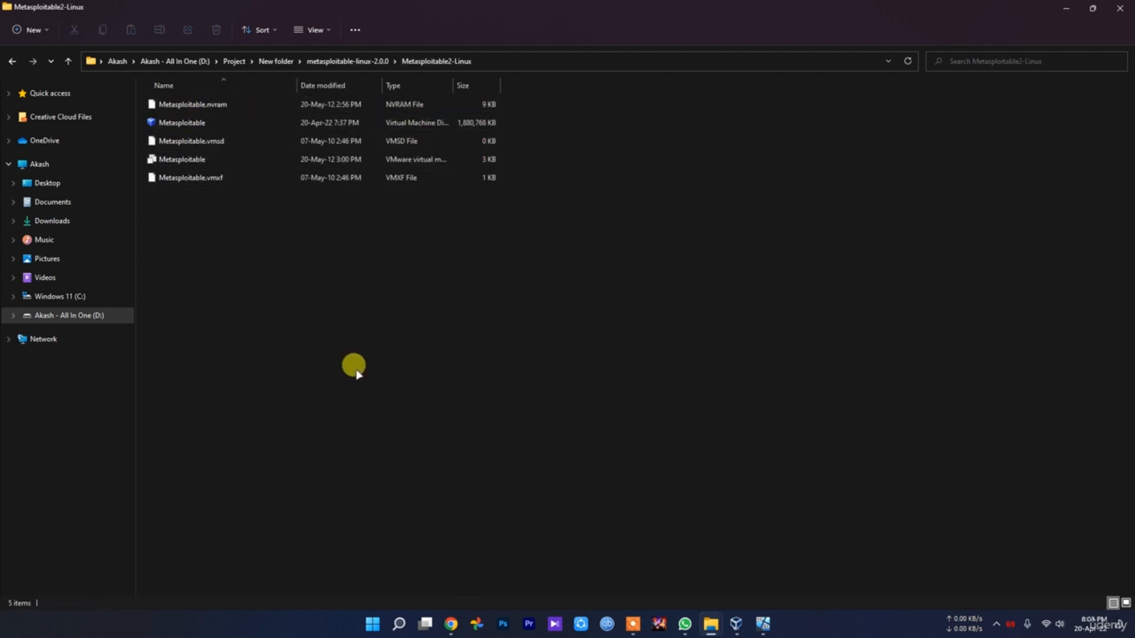
key("alt+Left")
key("alt+Left")
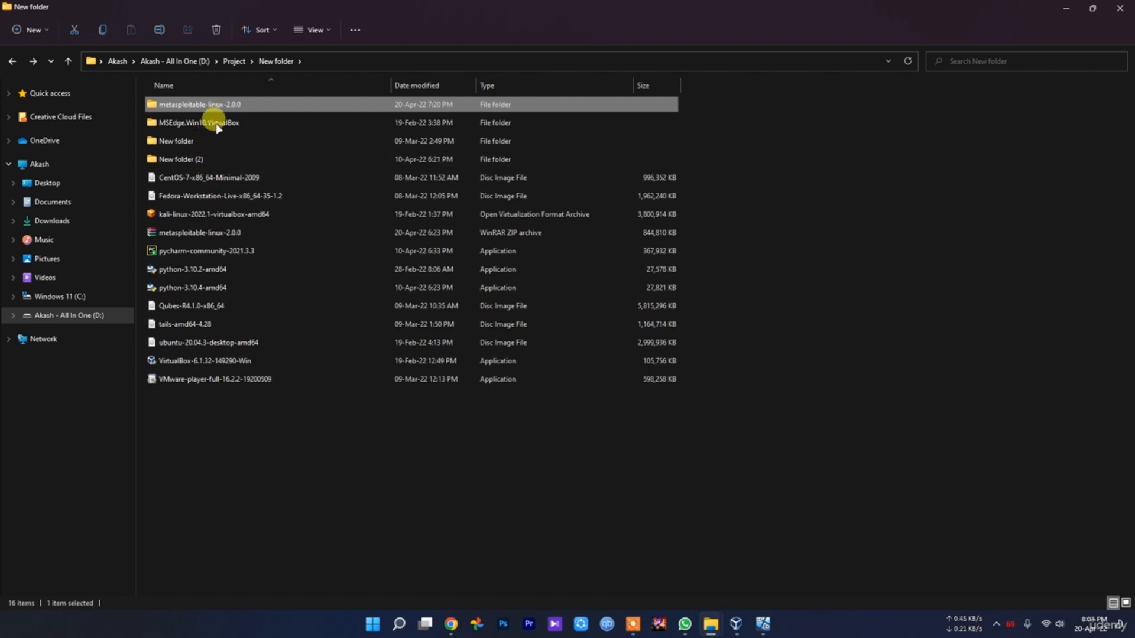
double_click(213, 121)
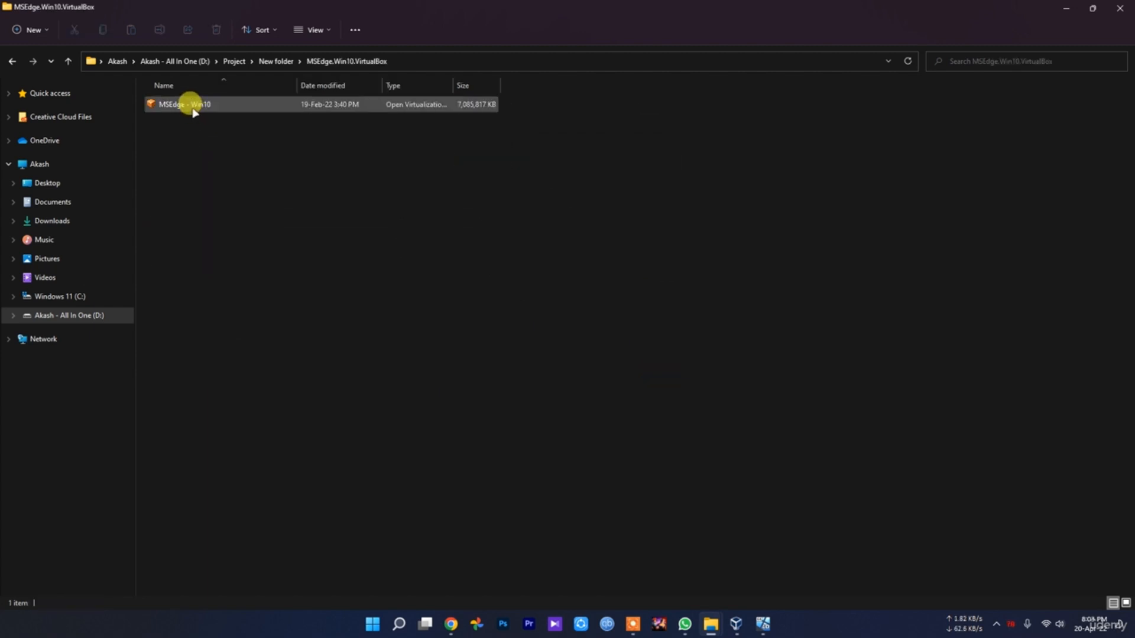
left_click_drag(453, 86, 556, 93)
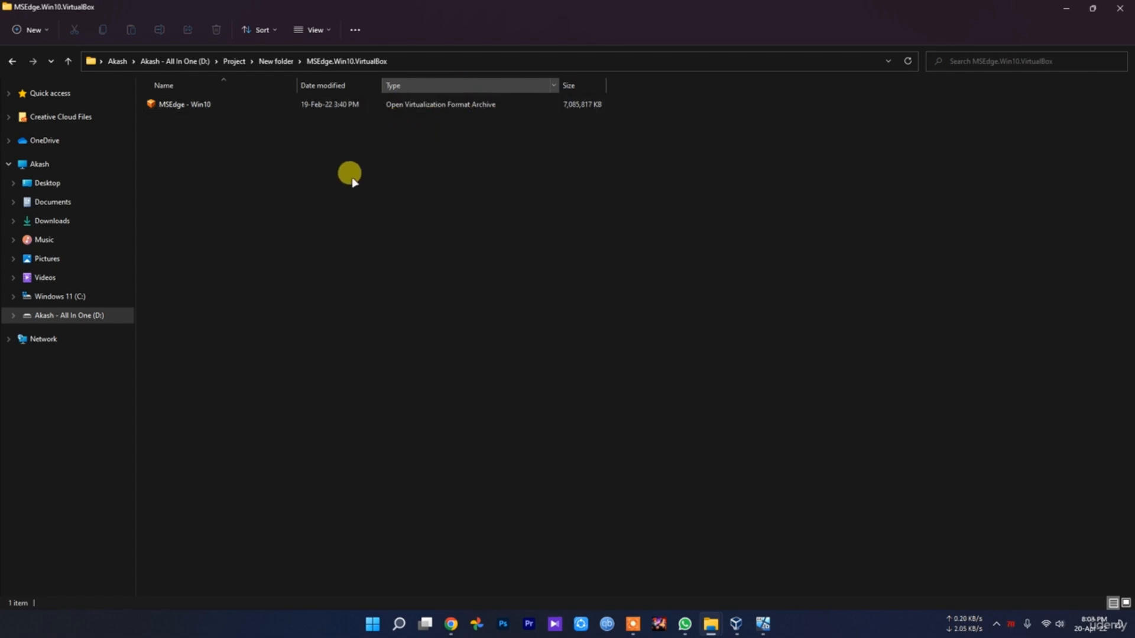
key("alt+Up")
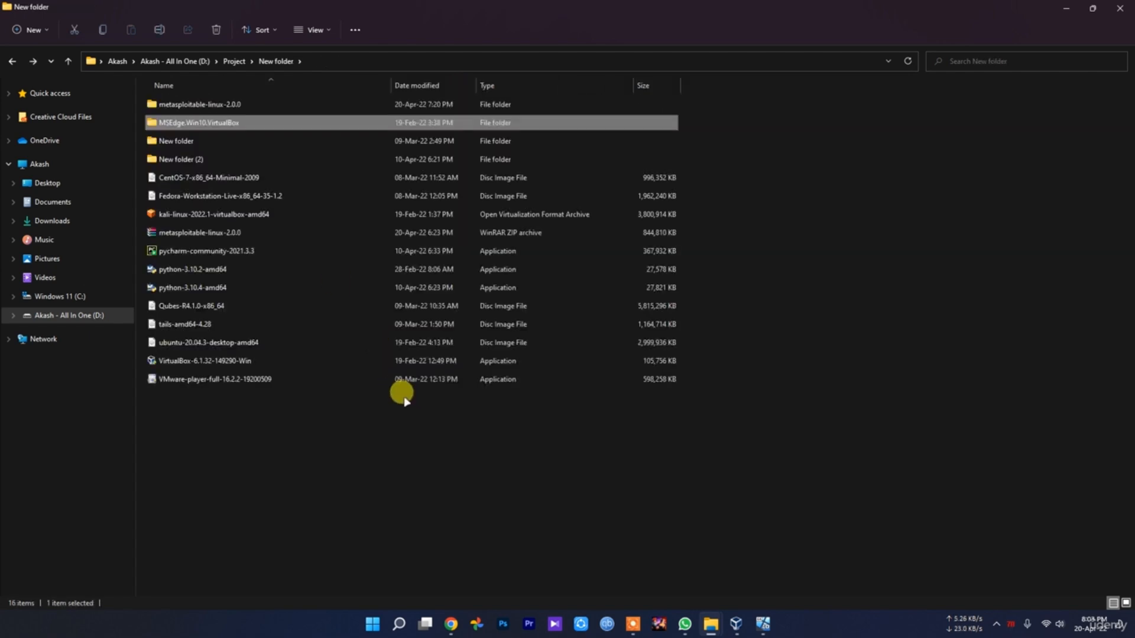
left_click(402, 452)
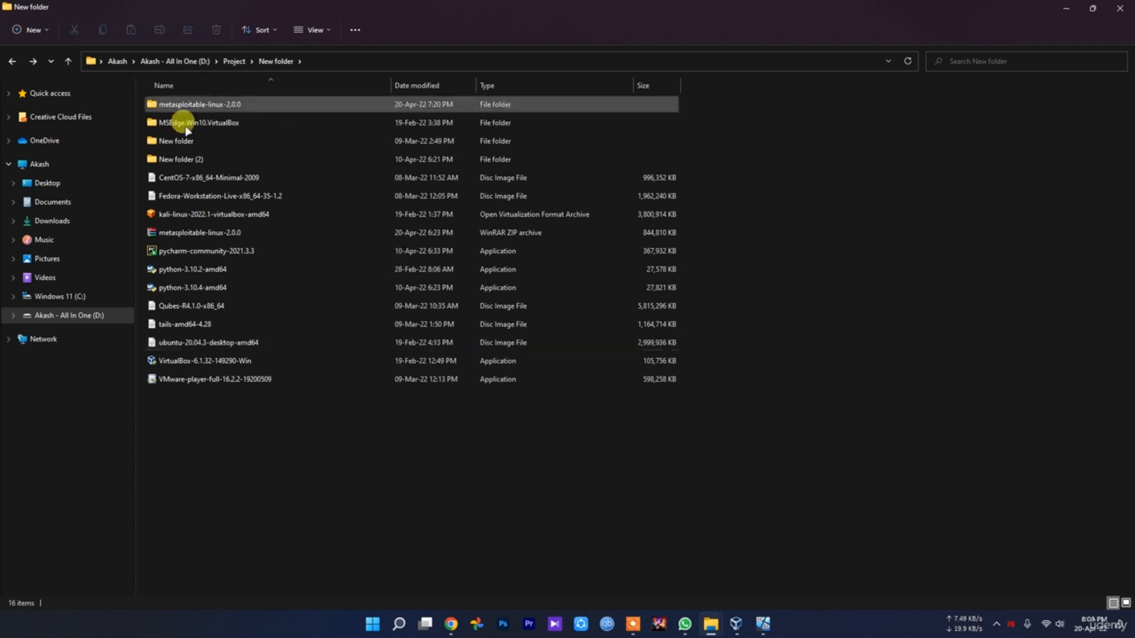
Compare the Metasploitable2-Linux files with the MSEdge - Win10 image again and return to the parent folder
left_click(219, 108)
double_click(219, 108)
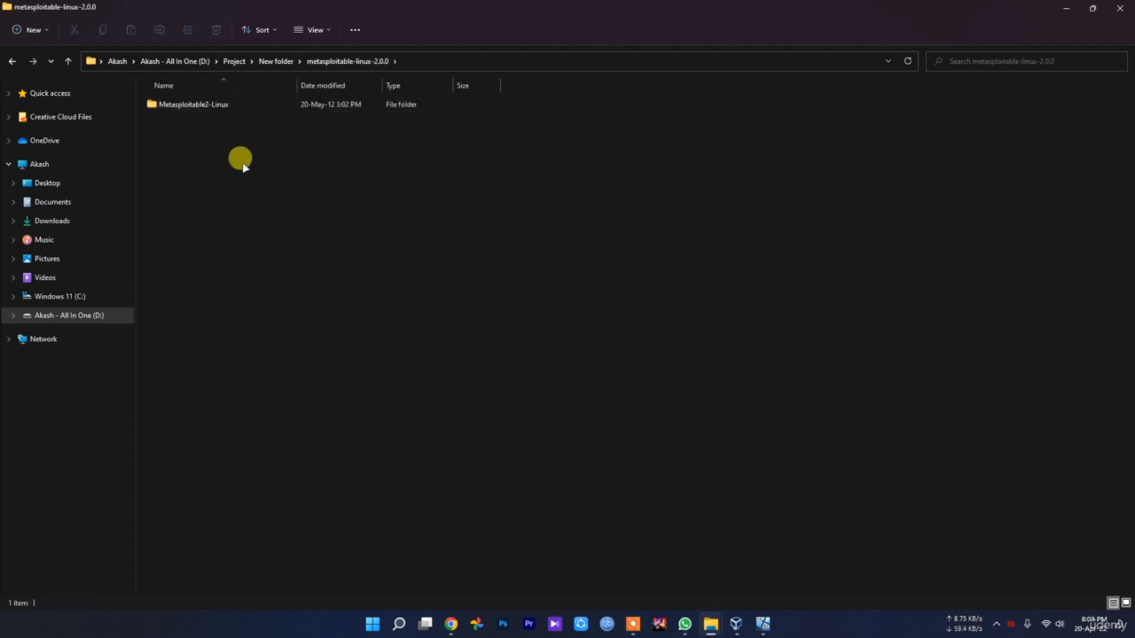
double_click(189, 105)
key("alt+Up")
key("alt+Up")
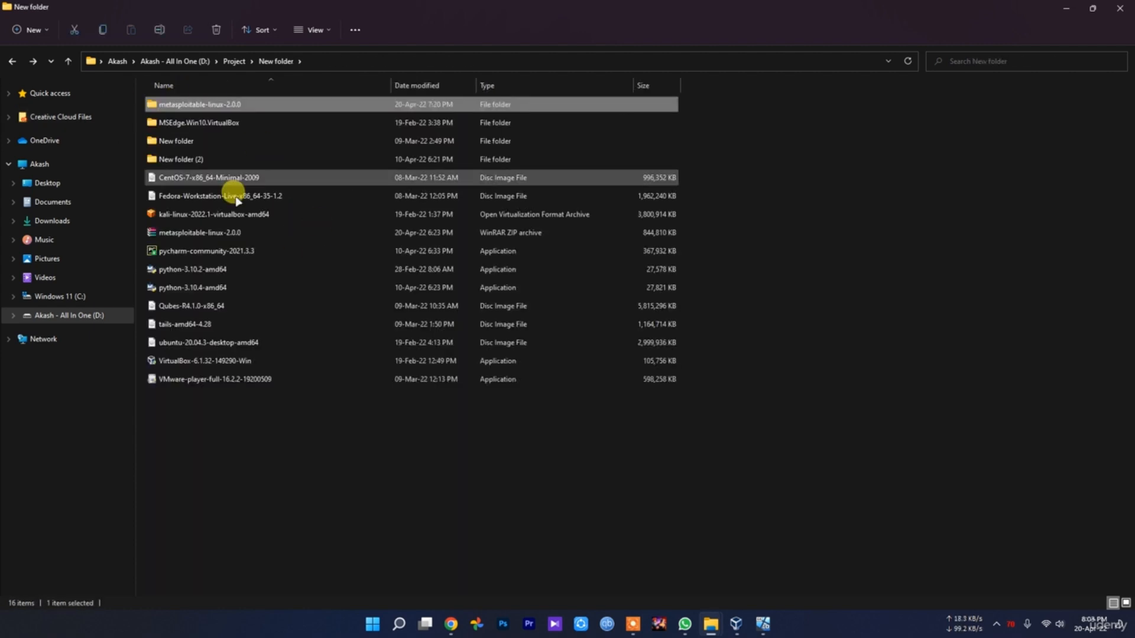
left_click(219, 307)
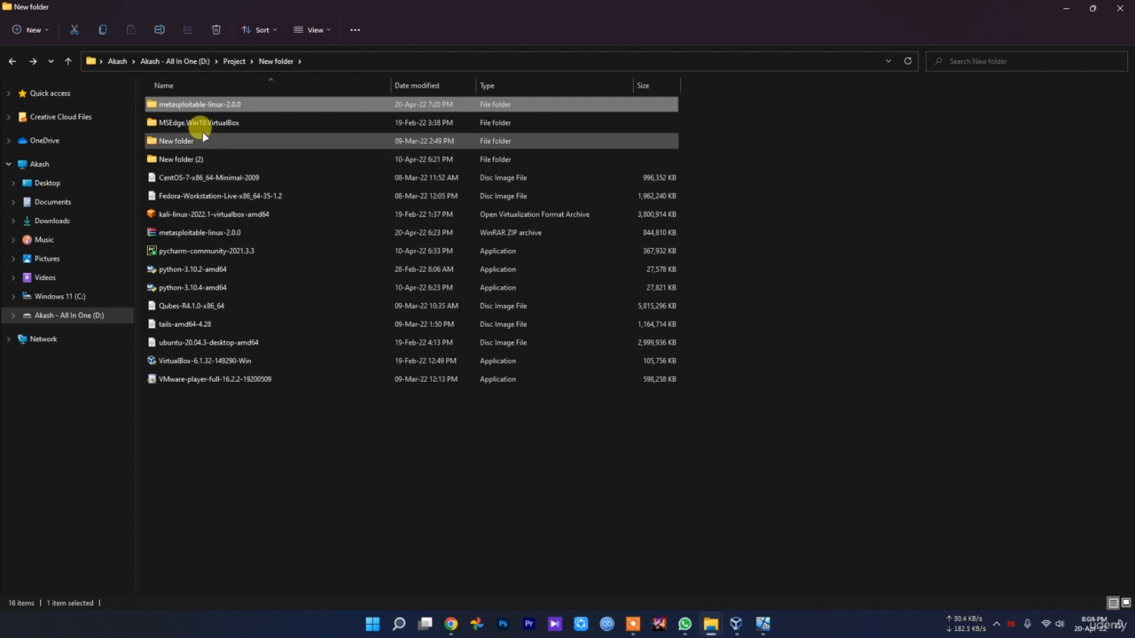
double_click(194, 123)
left_click(177, 105)
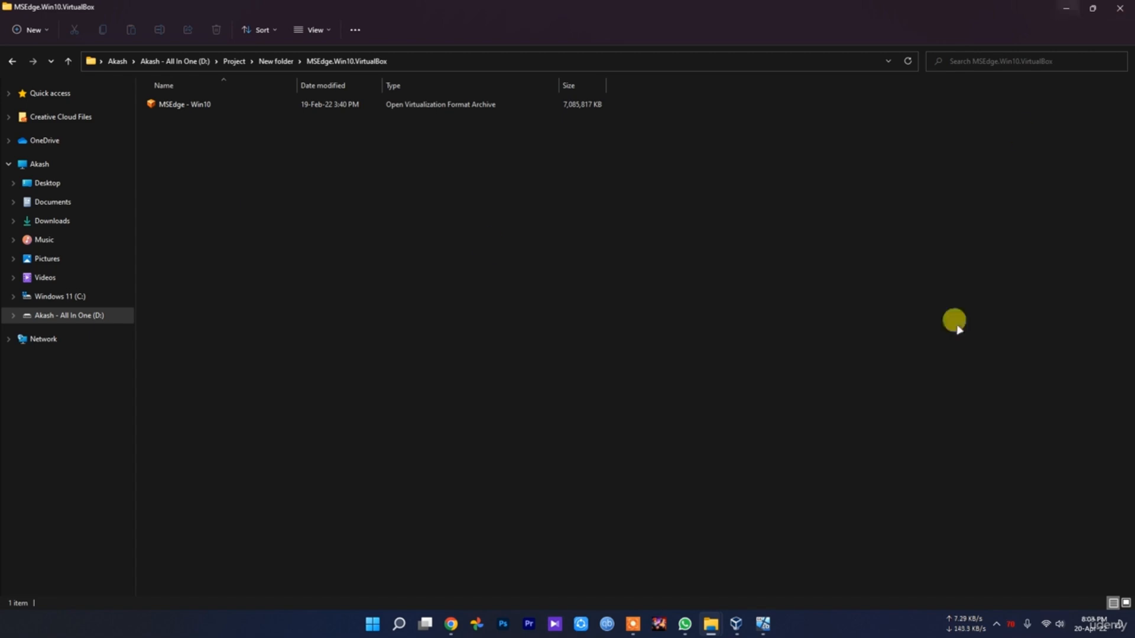
key("alt+Left")
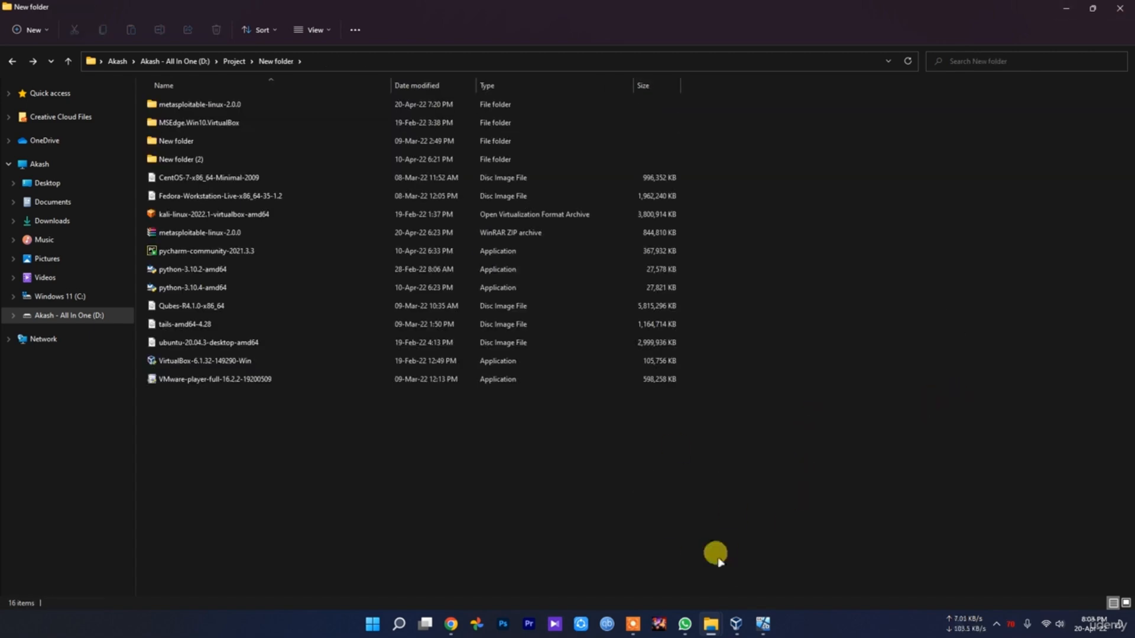
Switch to the running MSEdge - Win10 machine and dismiss its Windows lock screen
mouse_move(738, 629)
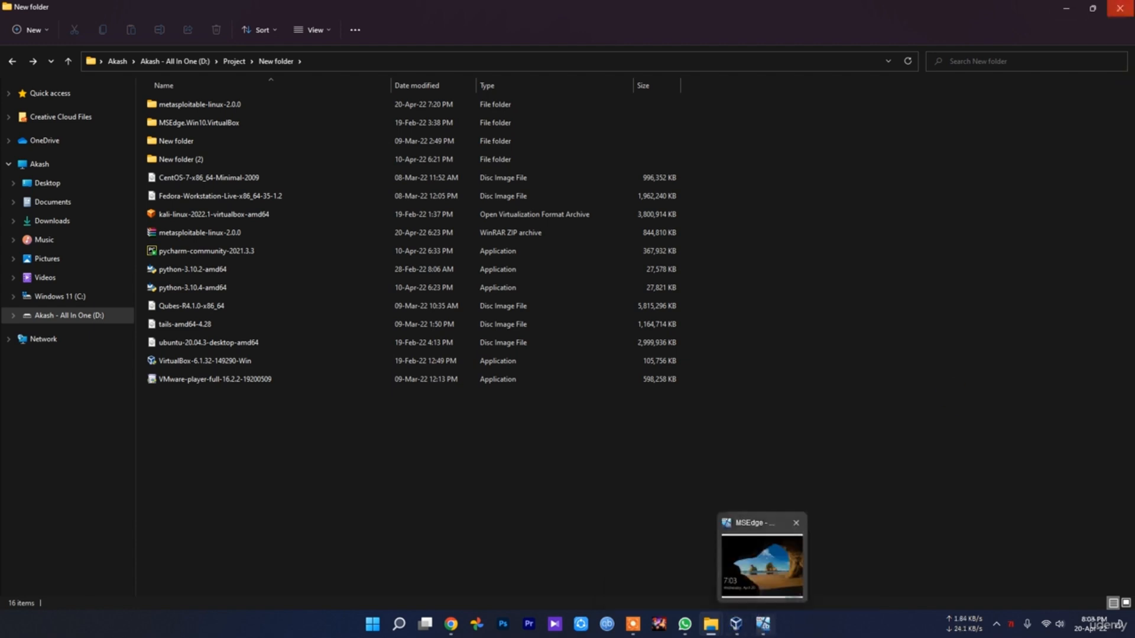
left_click(763, 624)
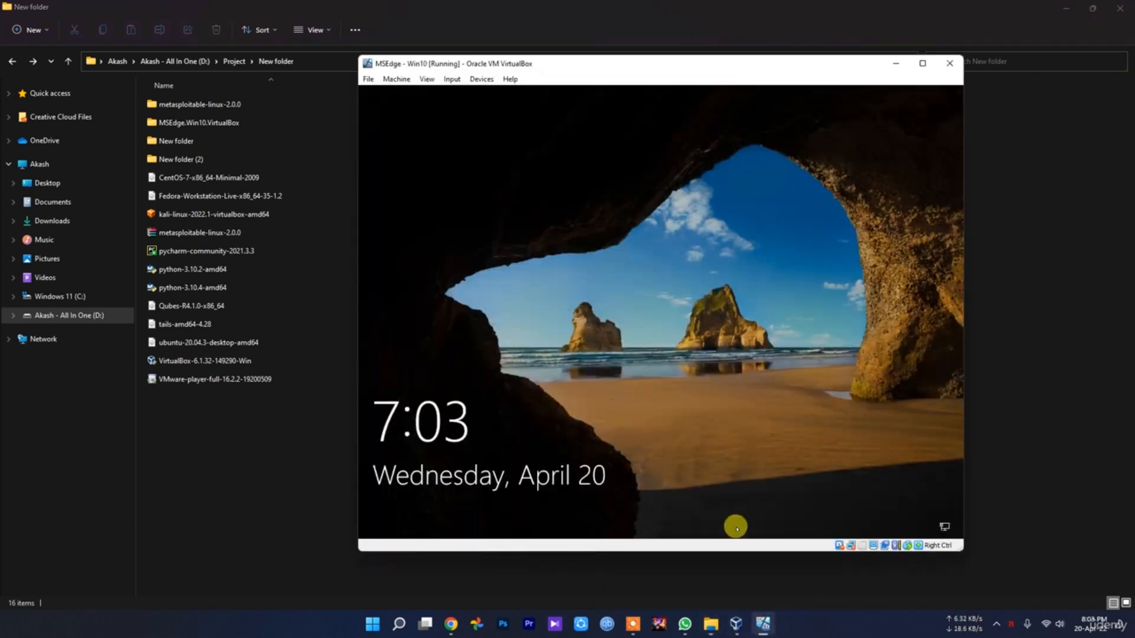
left_click(594, 268)
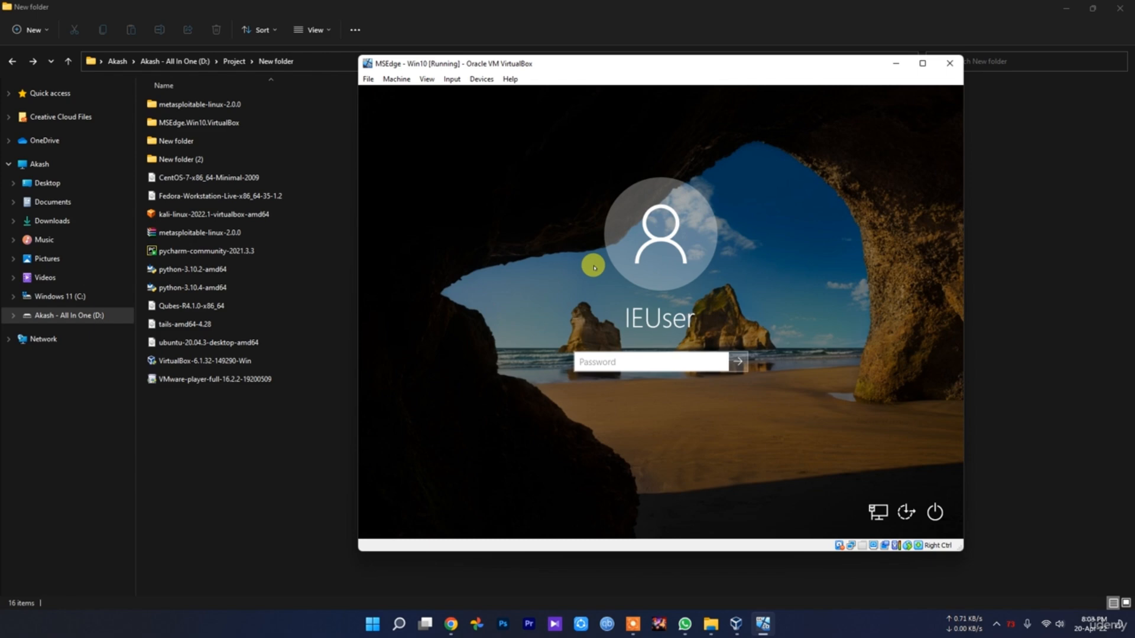
Try to sign in to the IEUser account by entering the account password
type("P")
type("assw0rd")
key("Return")
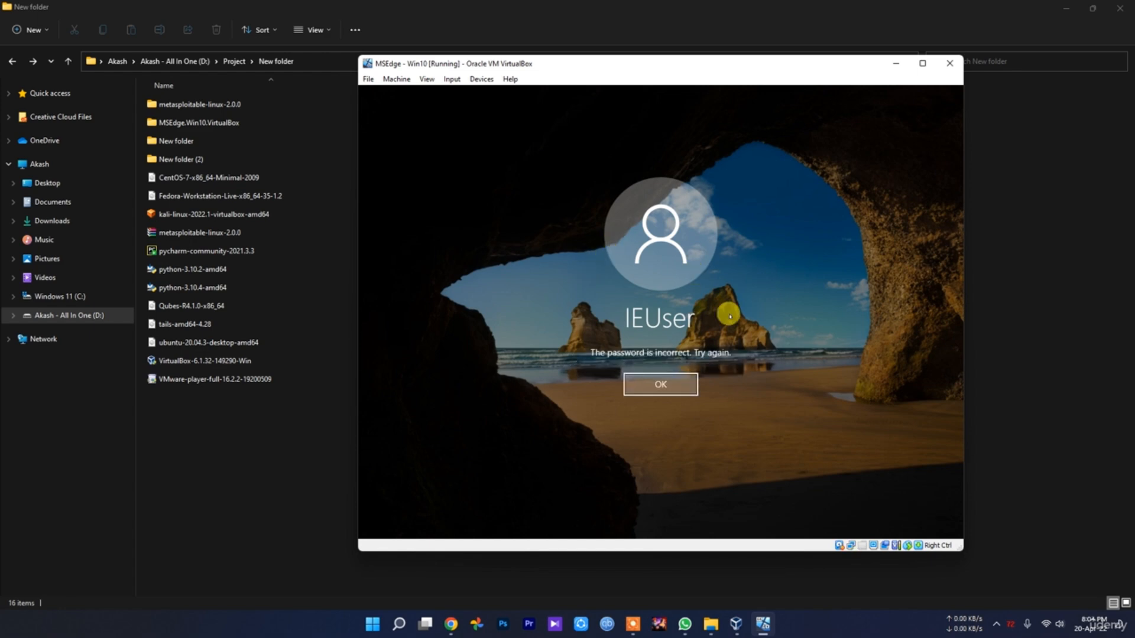
Switch to Chrome, search for "defualt windows 10 virtual machine password" in a new tab and read the default login in the results
left_click(450, 625)
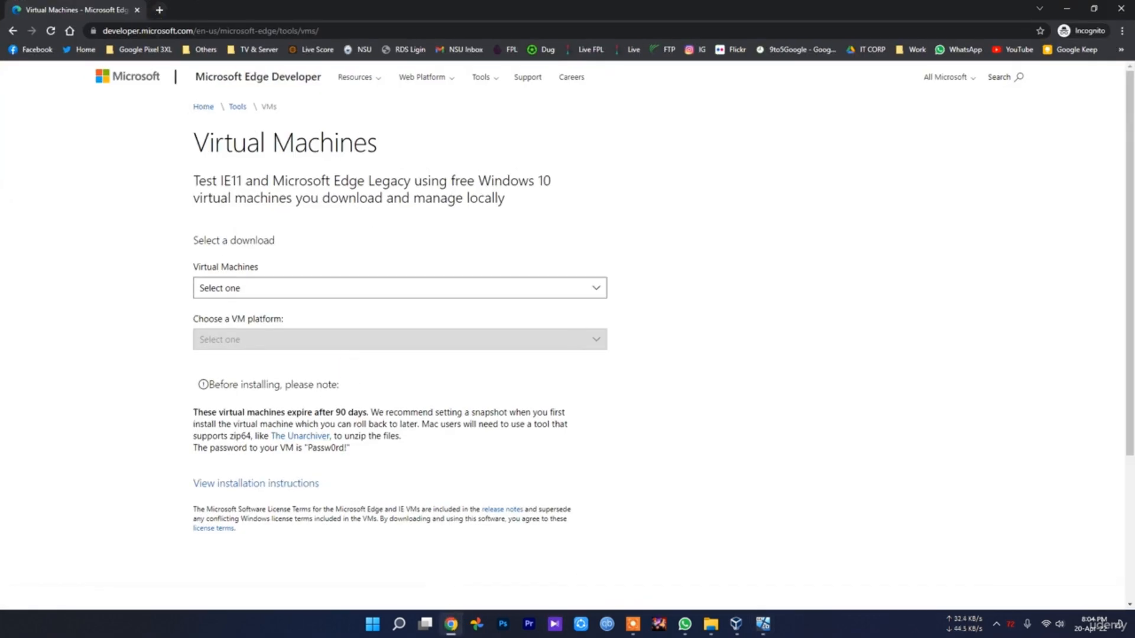
key("ctrl+t")
type("d")
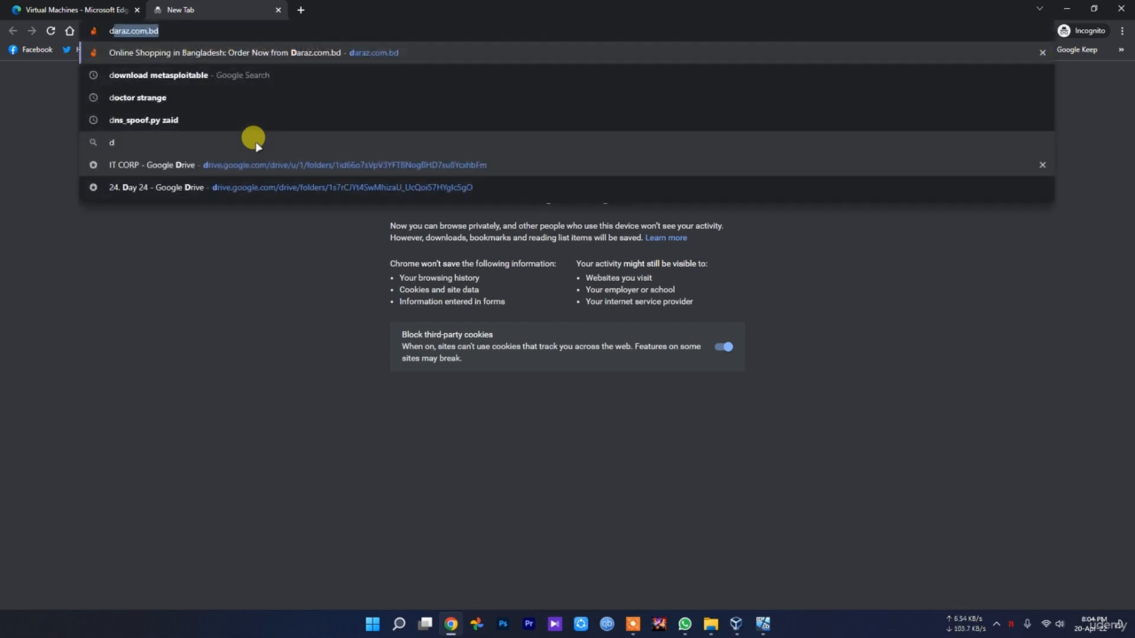
type("efualt")
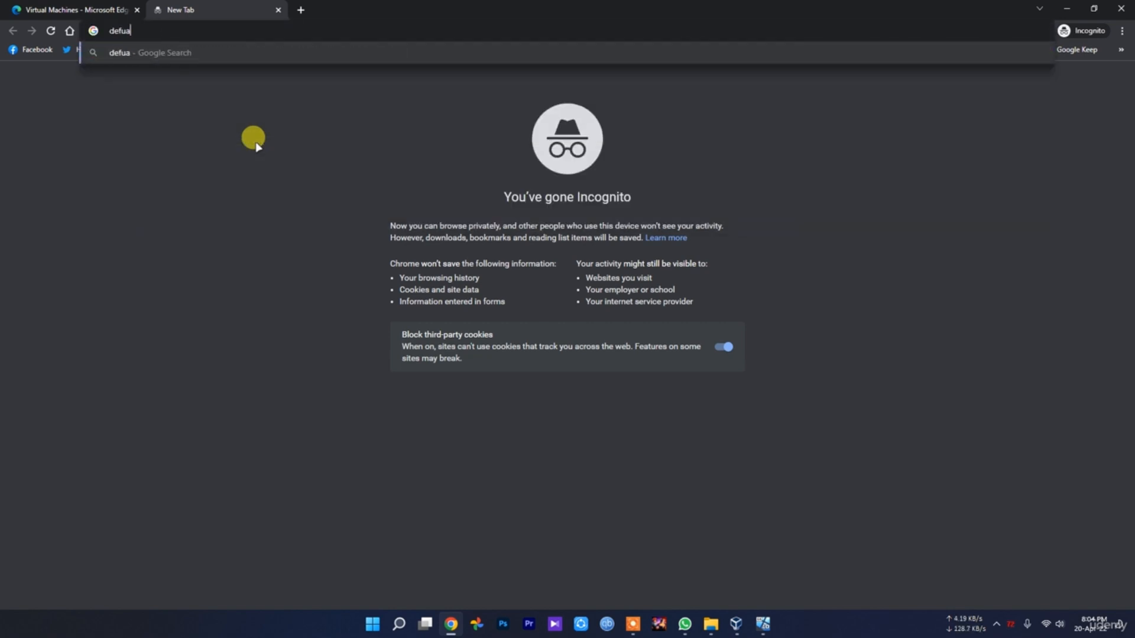
key("BackSpace")
key("BackSpace")
key("BackSpace")
key("BackSpace")
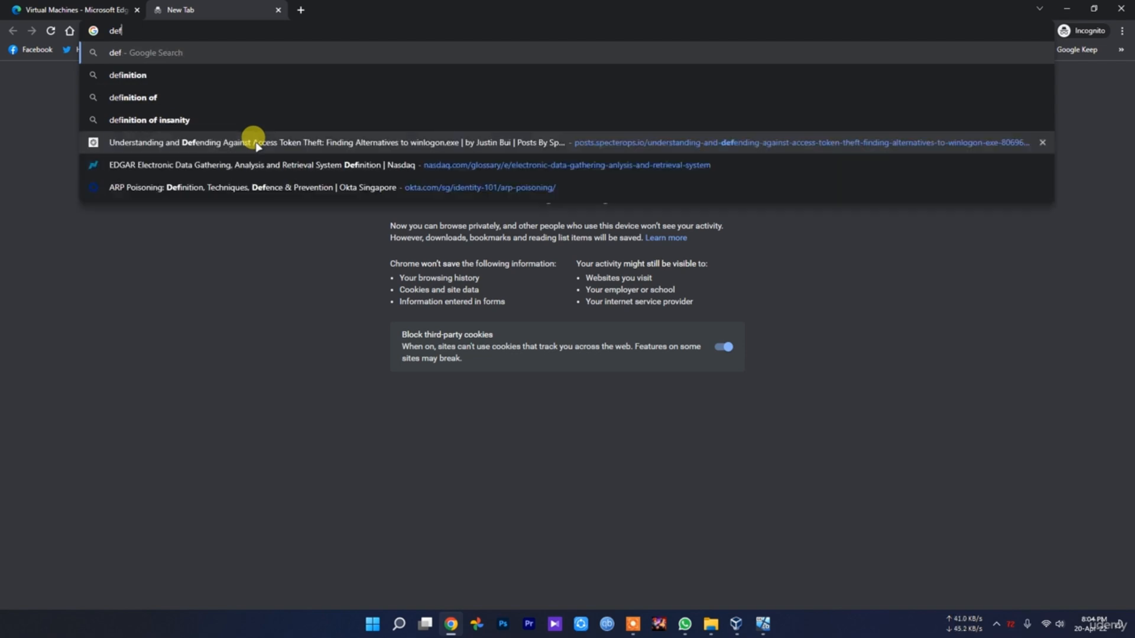
type("ualt")
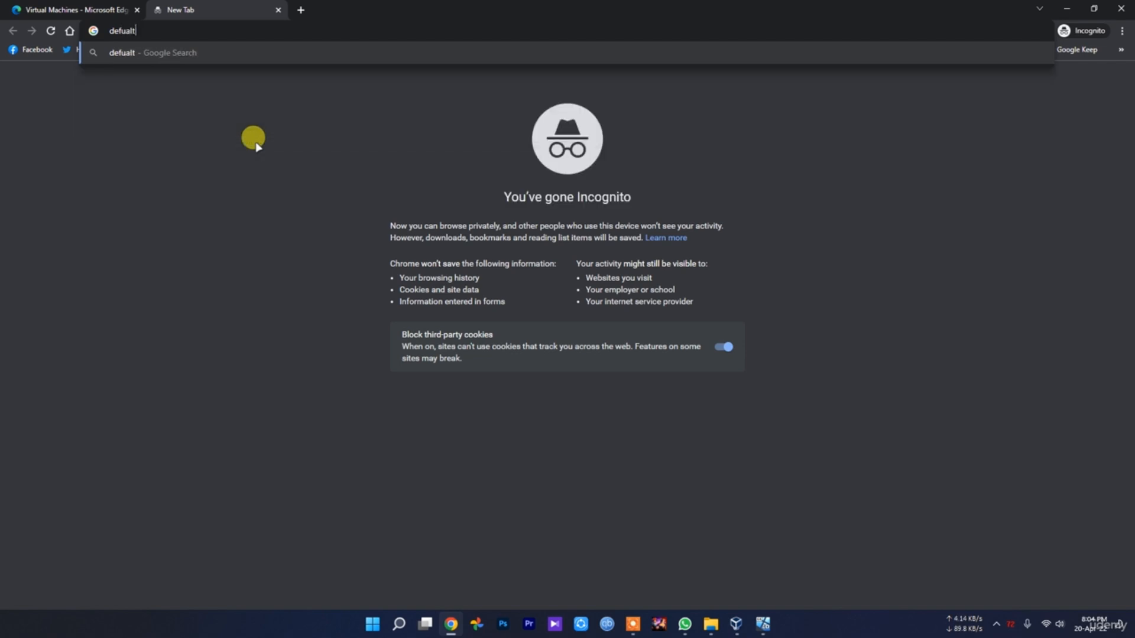
type(" windows 10 ")
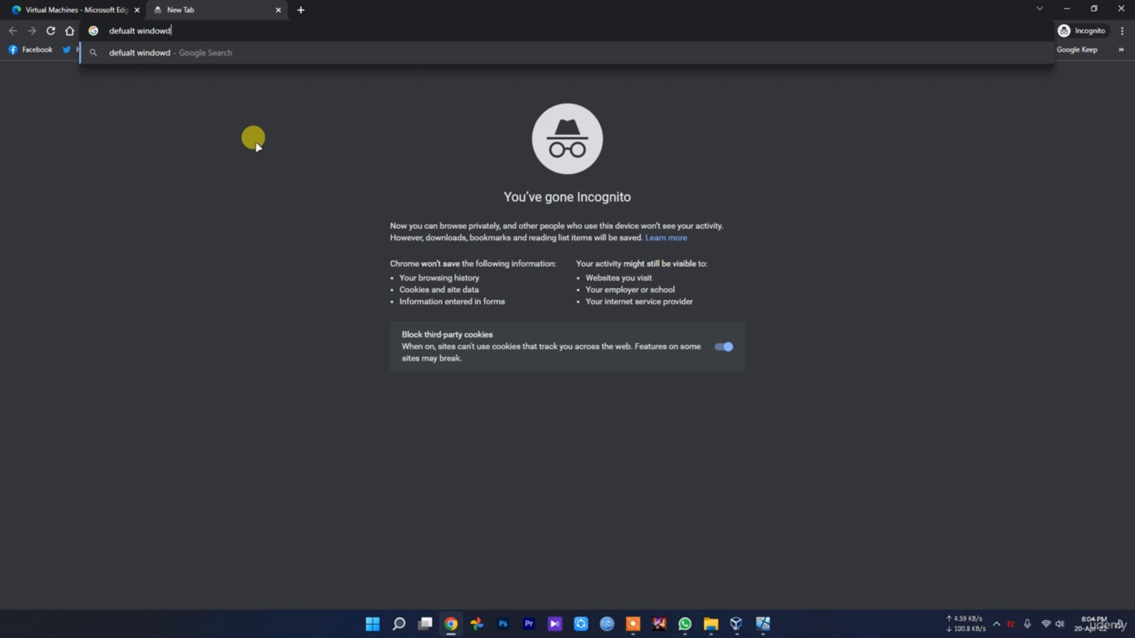
type("virtual machine password")
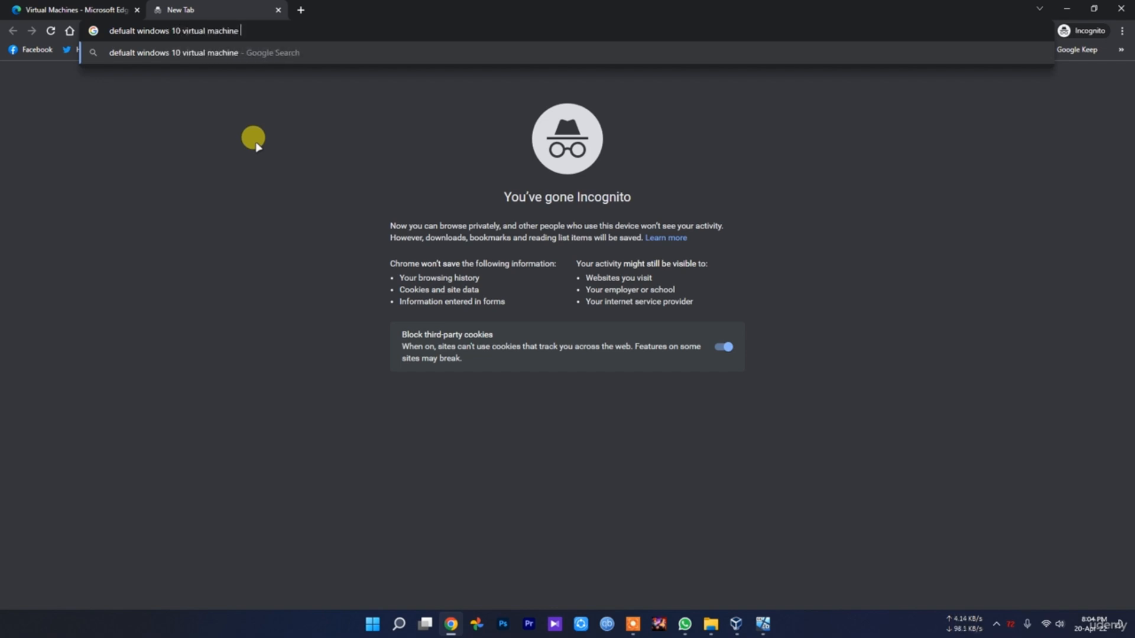
key("Return")
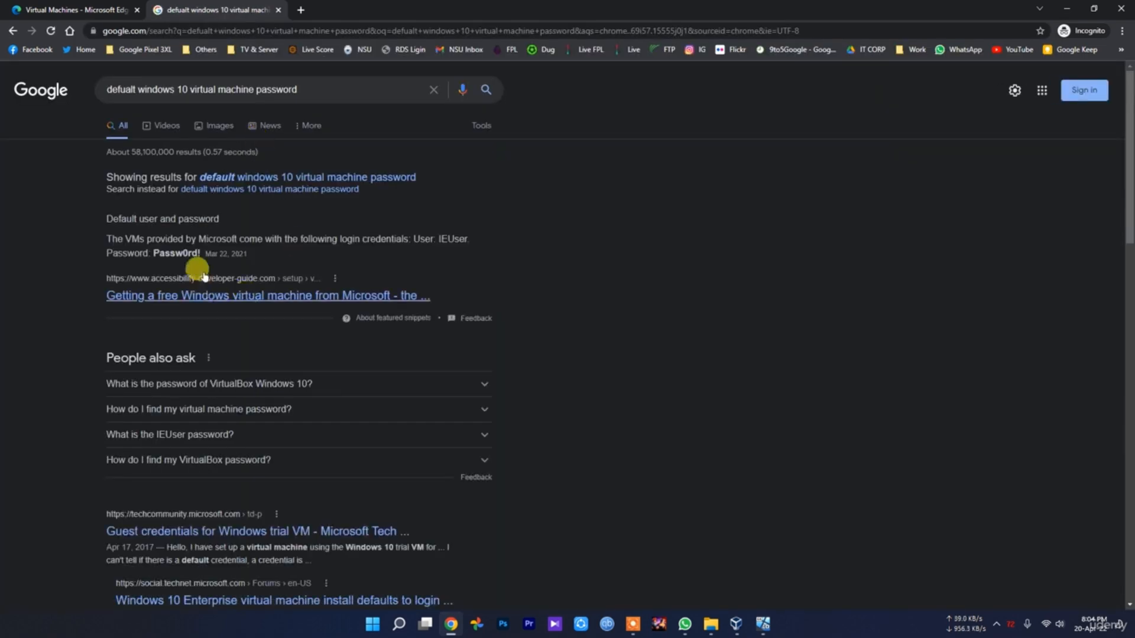
double_click(176, 253)
left_click(171, 269)
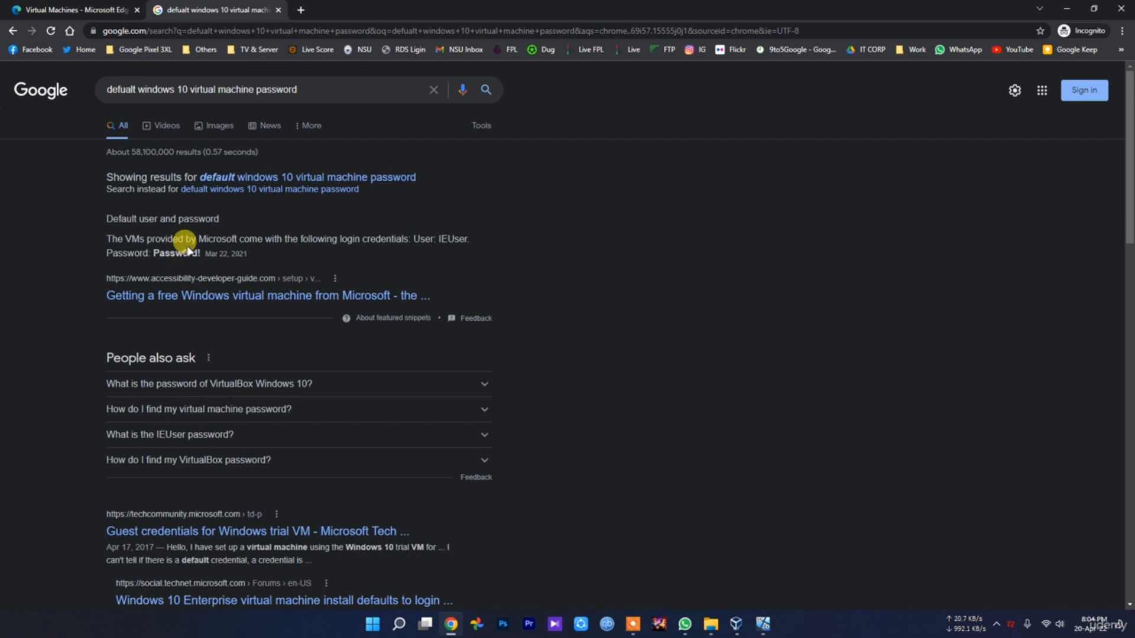
Switch back to the MSEdge - Win10 machine, sign in as IEUser with the account password, and highlight the default password in the search results
left_click(762, 623)
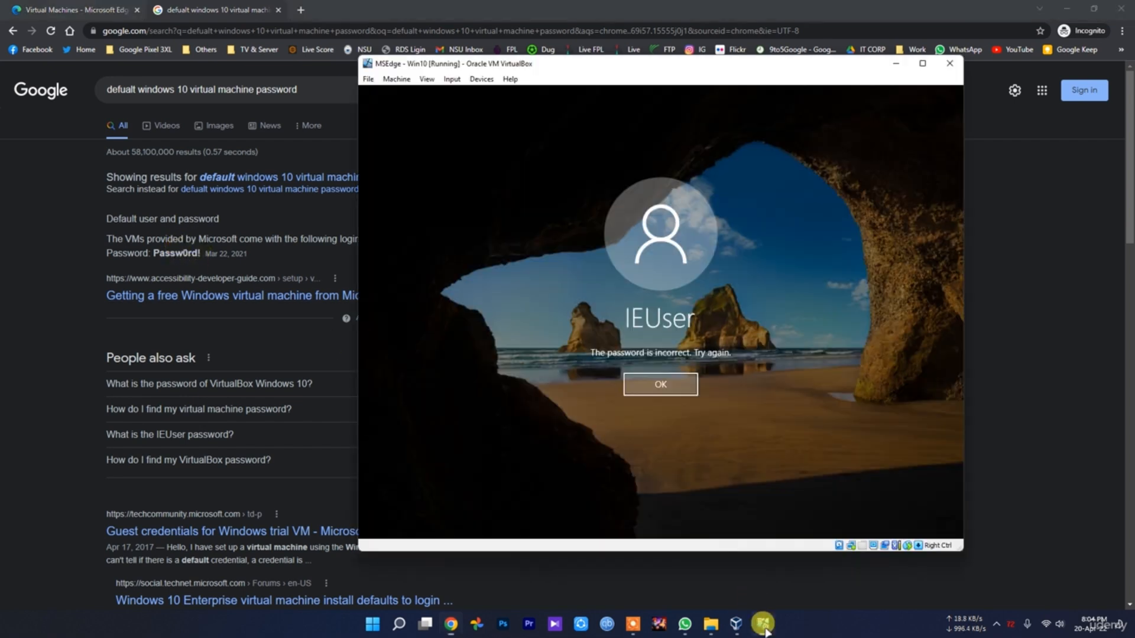
left_click(665, 385)
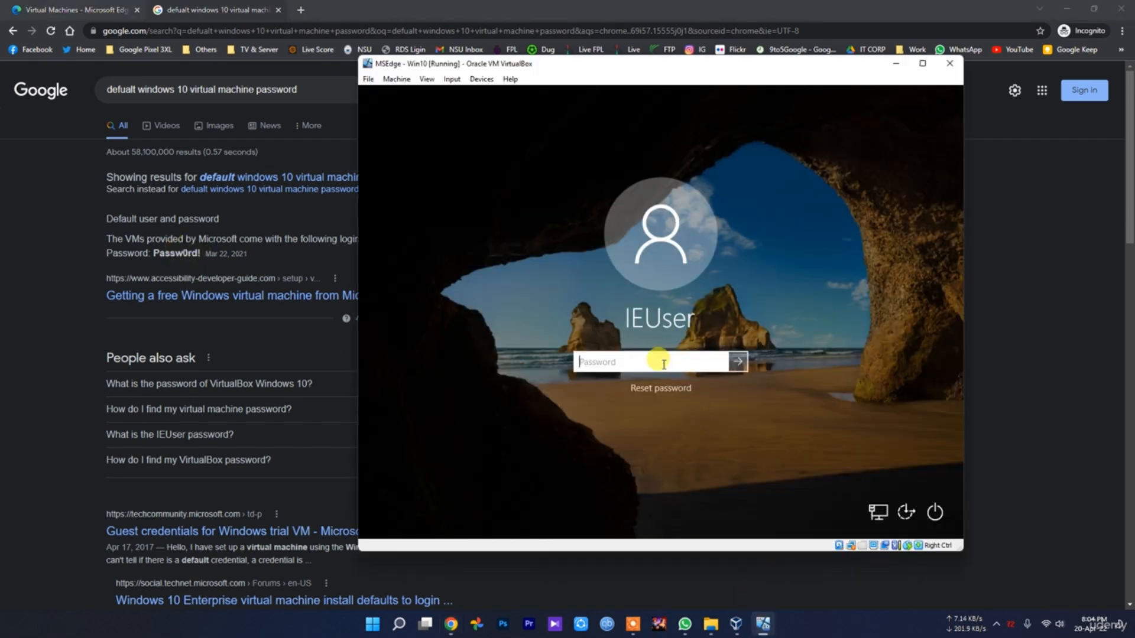
type("P")
type("!")
key("Return")
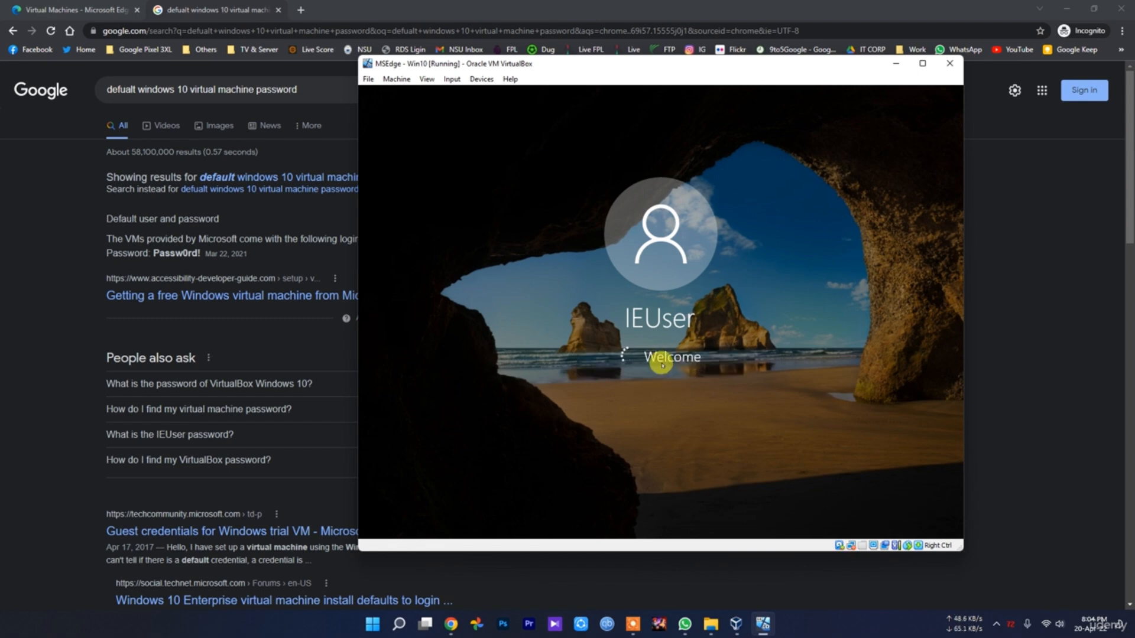
left_click_drag(201, 253, 153, 263)
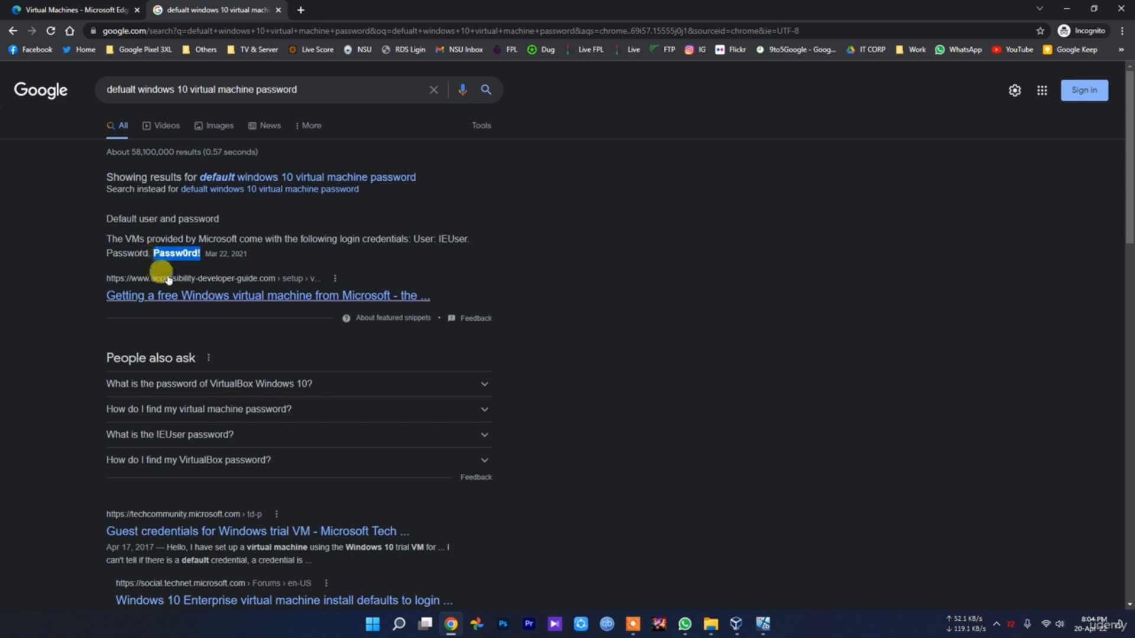
left_click(763, 625)
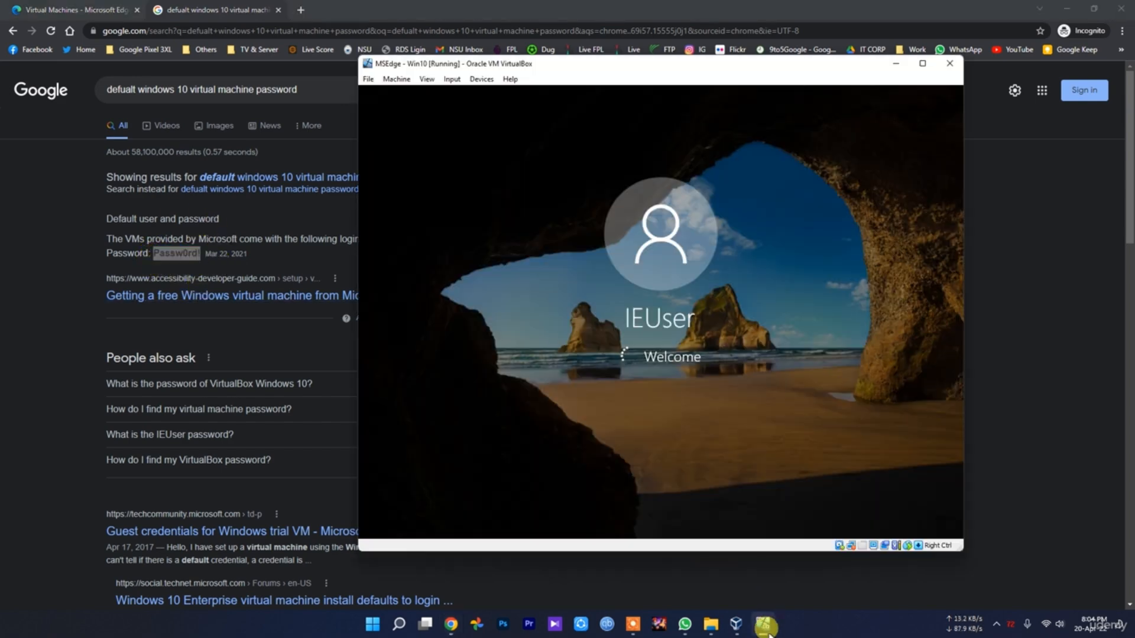
Show VirtualBox Manager behind the MSEdge - Win10 machine window and shift that window slightly to the left
mouse_move(736, 624)
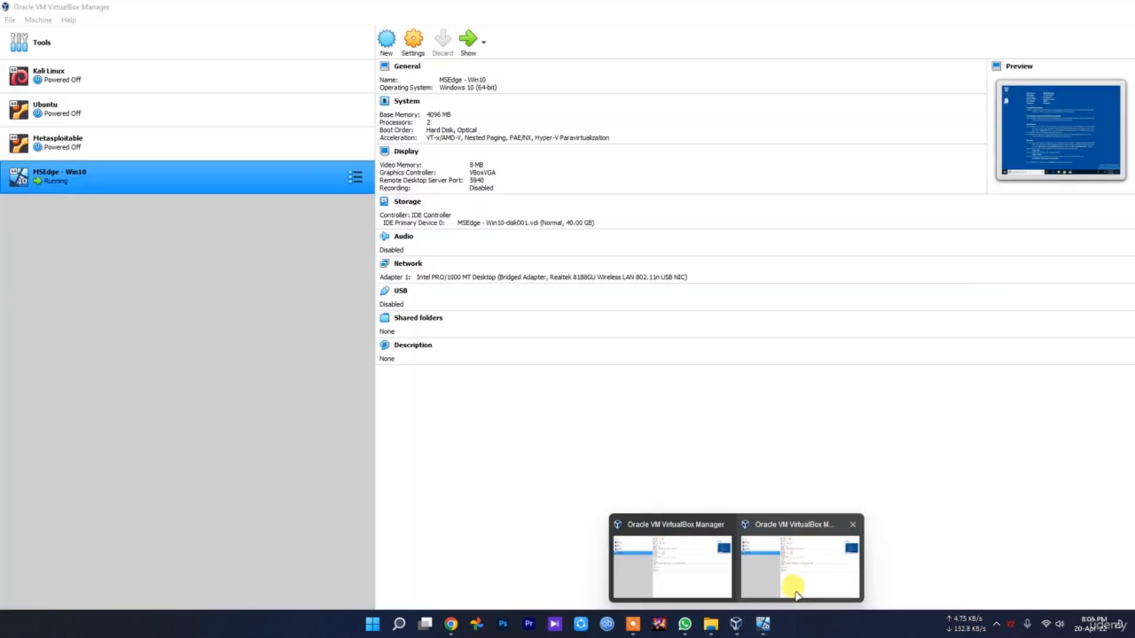
left_click(791, 588)
left_click(764, 624)
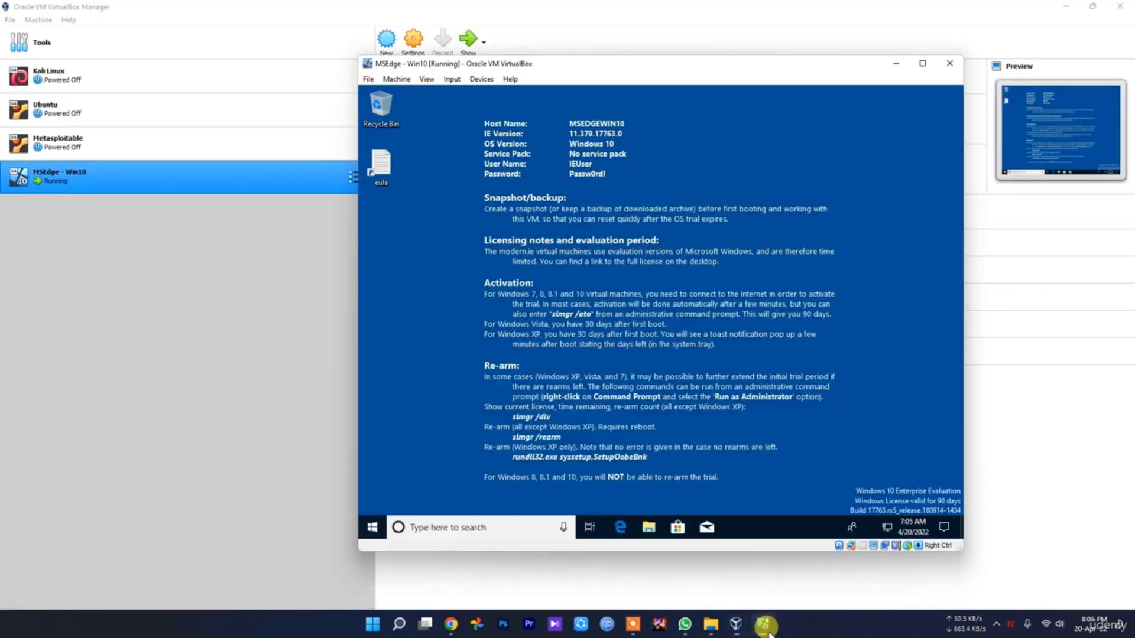
left_click_drag(653, 61, 623, 60)
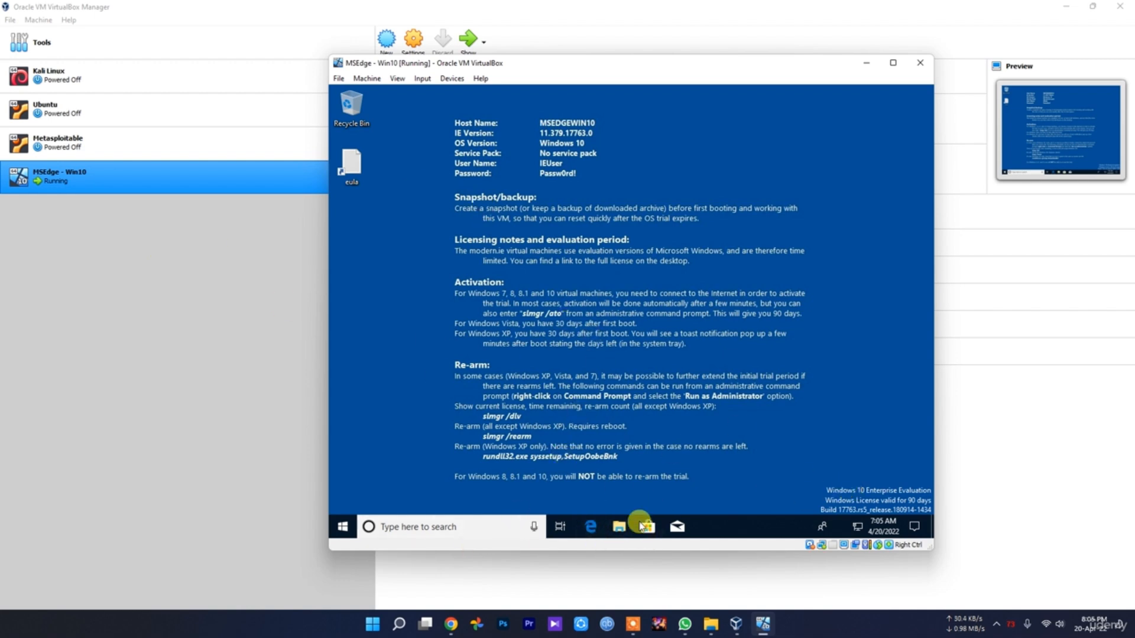
Open Microsoft Edge inside the MSEdge - Win10 machine, search the web for "google" and dismiss the Guest Additions update notification
left_click(592, 528)
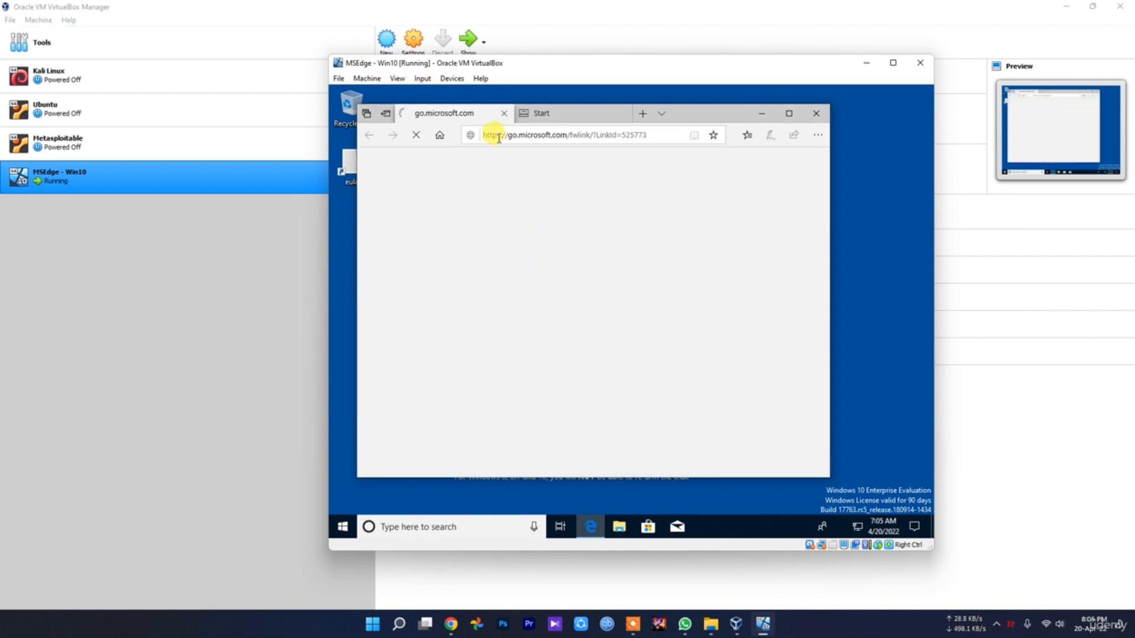
left_click(527, 137)
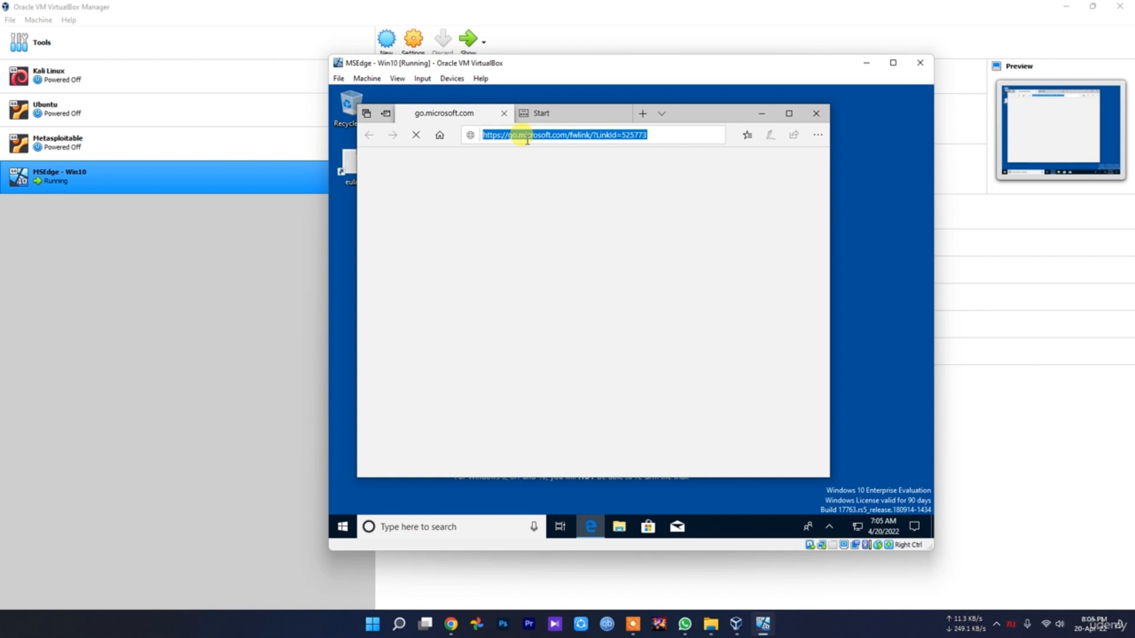
type("google")
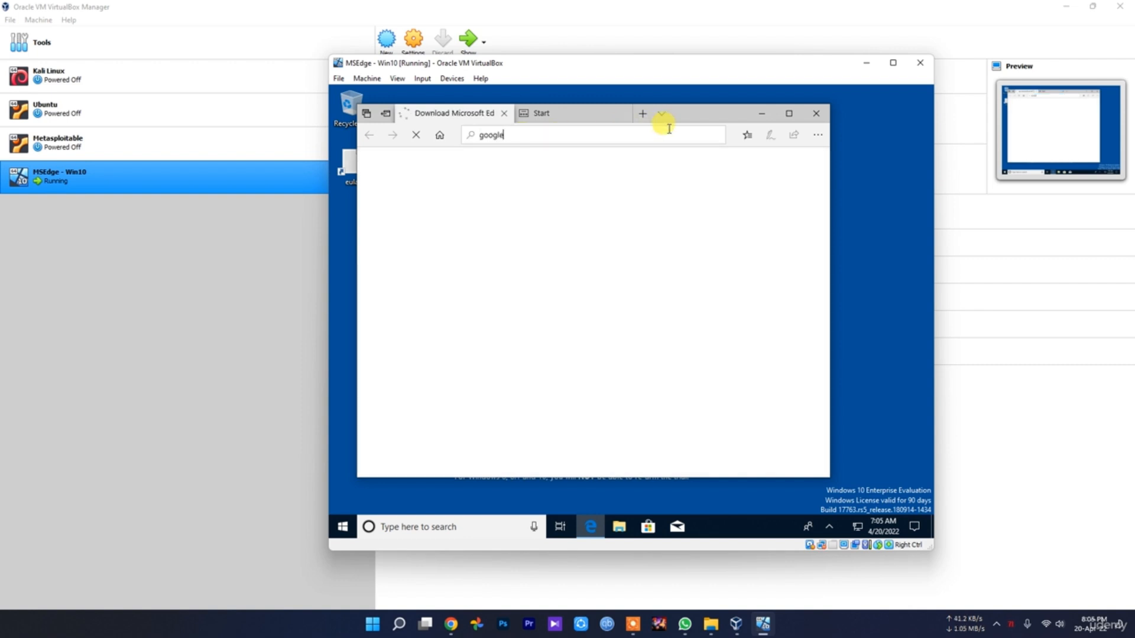
key("Return")
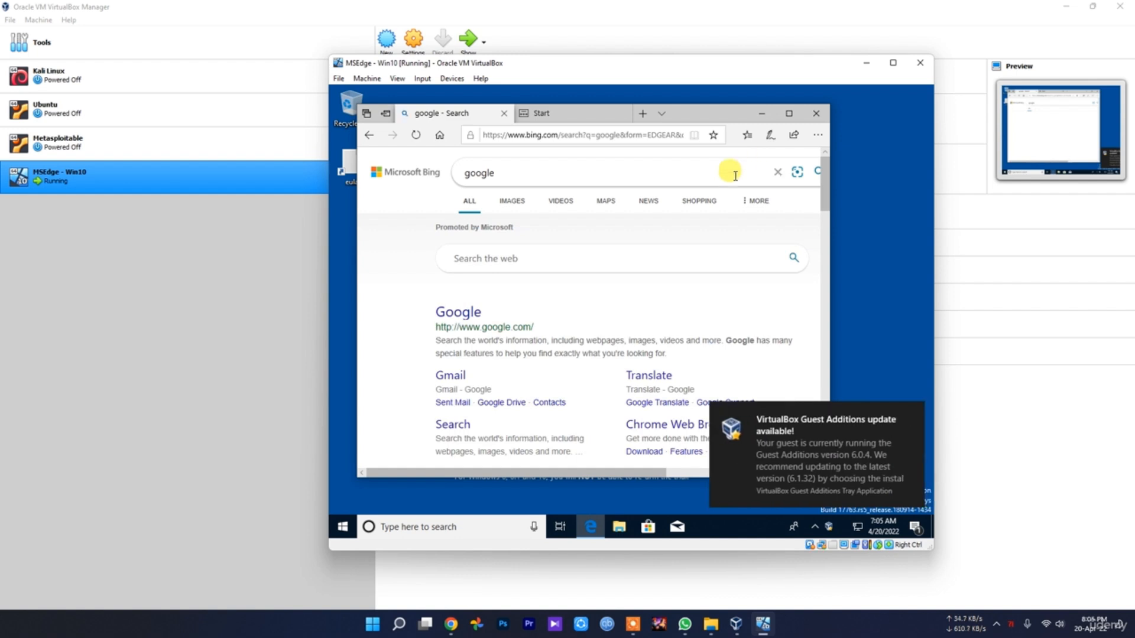
left_click(918, 415)
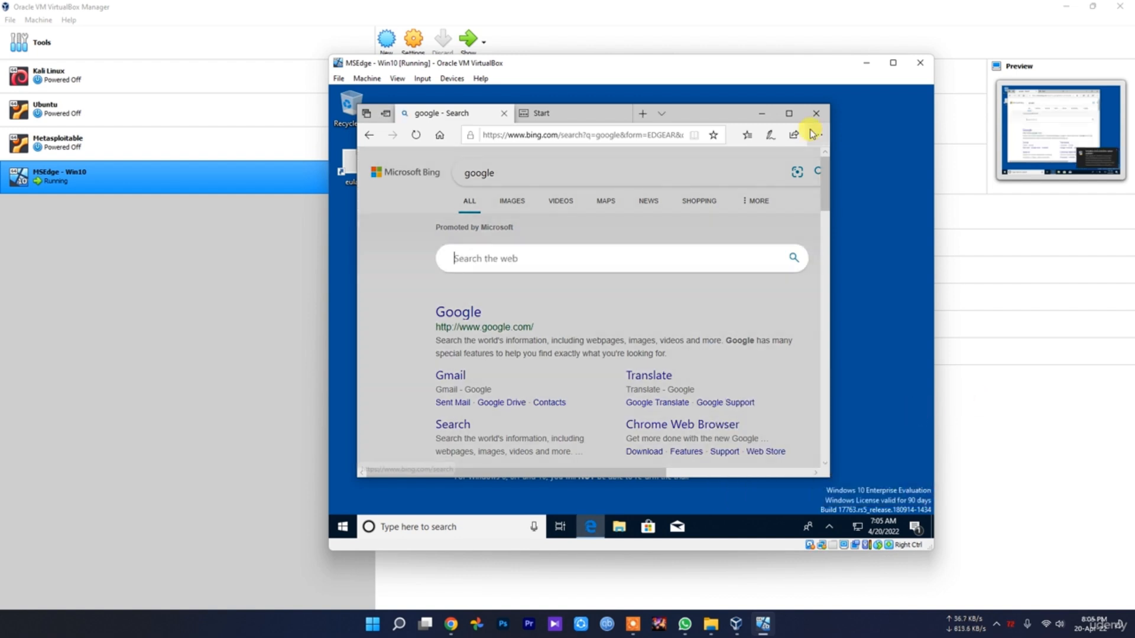
Close the MSEdge - Win10 virtual machine by powering it off
left_click(816, 113)
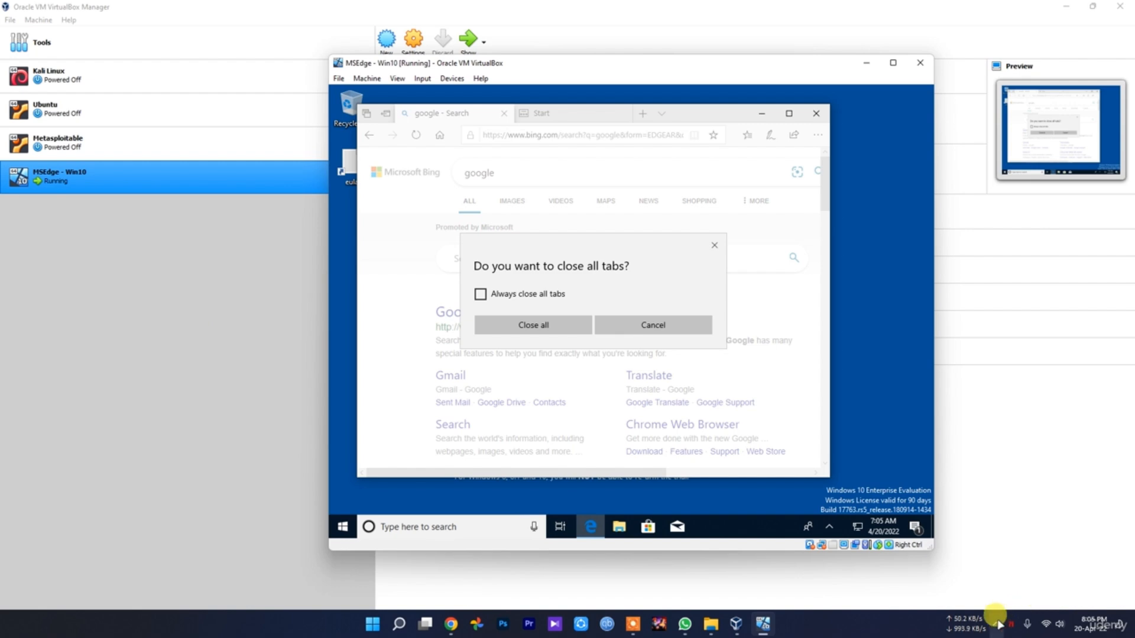
left_click(680, 324)
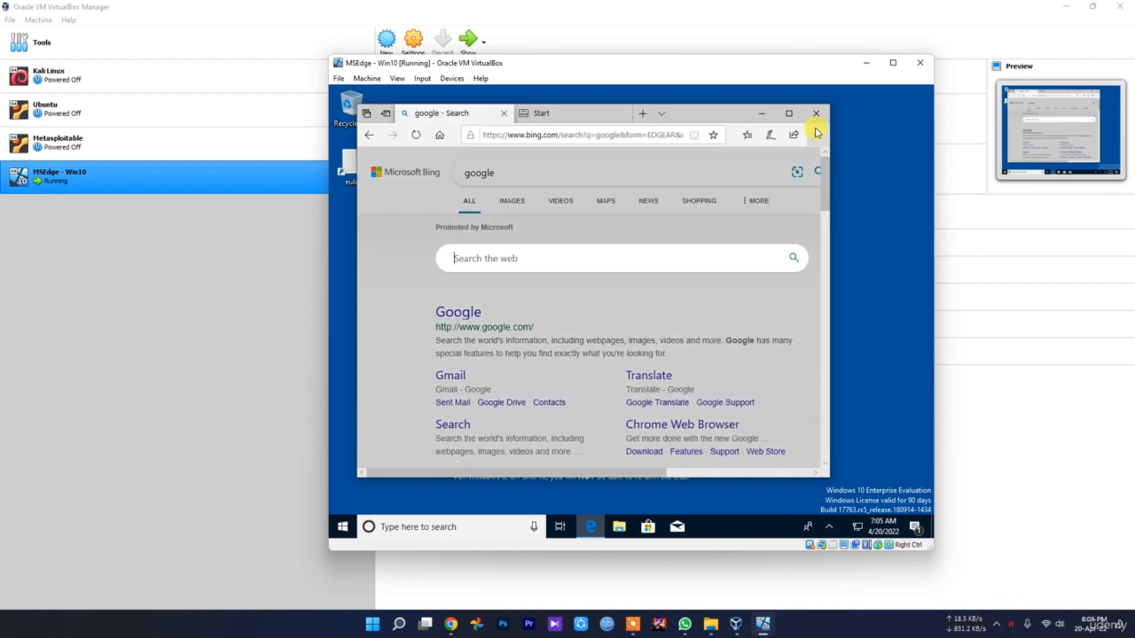
left_click(816, 113)
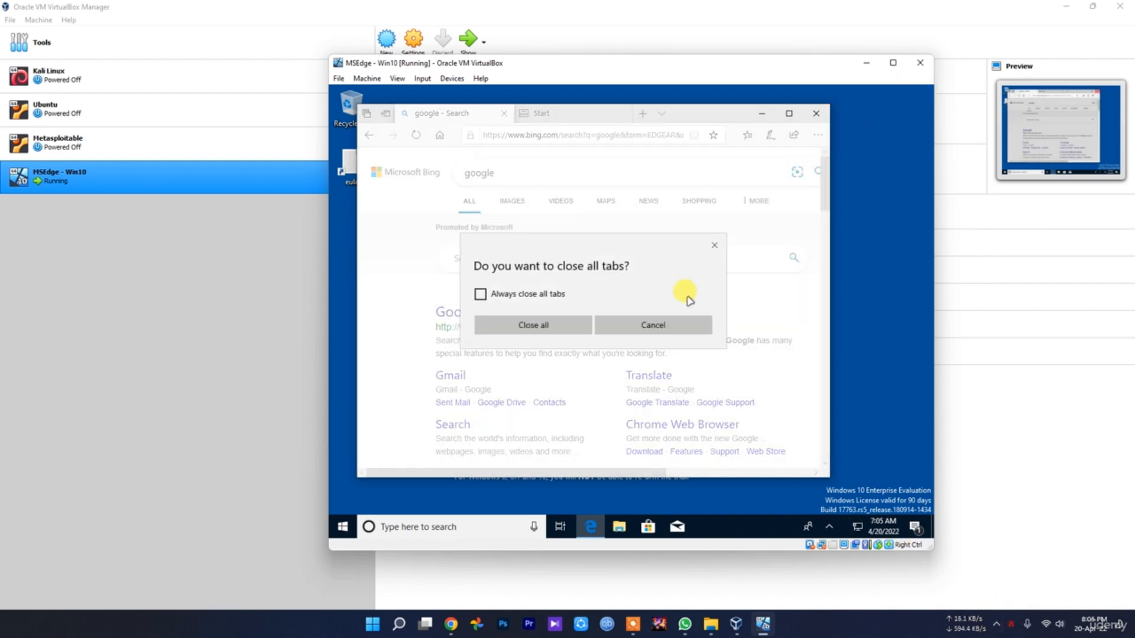
key("ctrl+q")
left_click(633, 322)
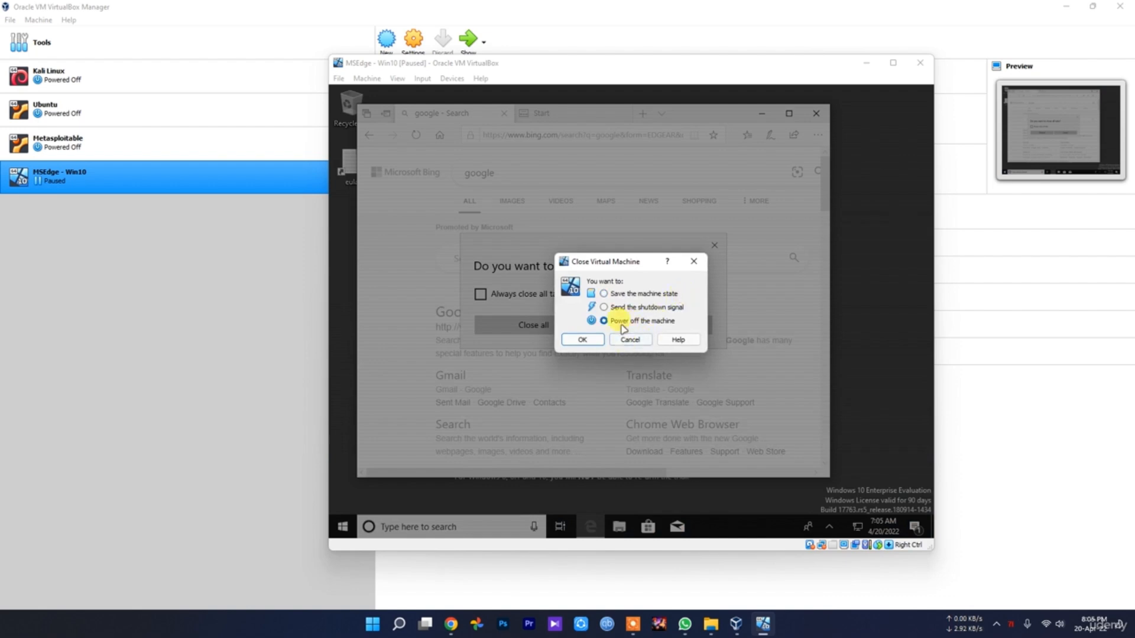
left_click(569, 339)
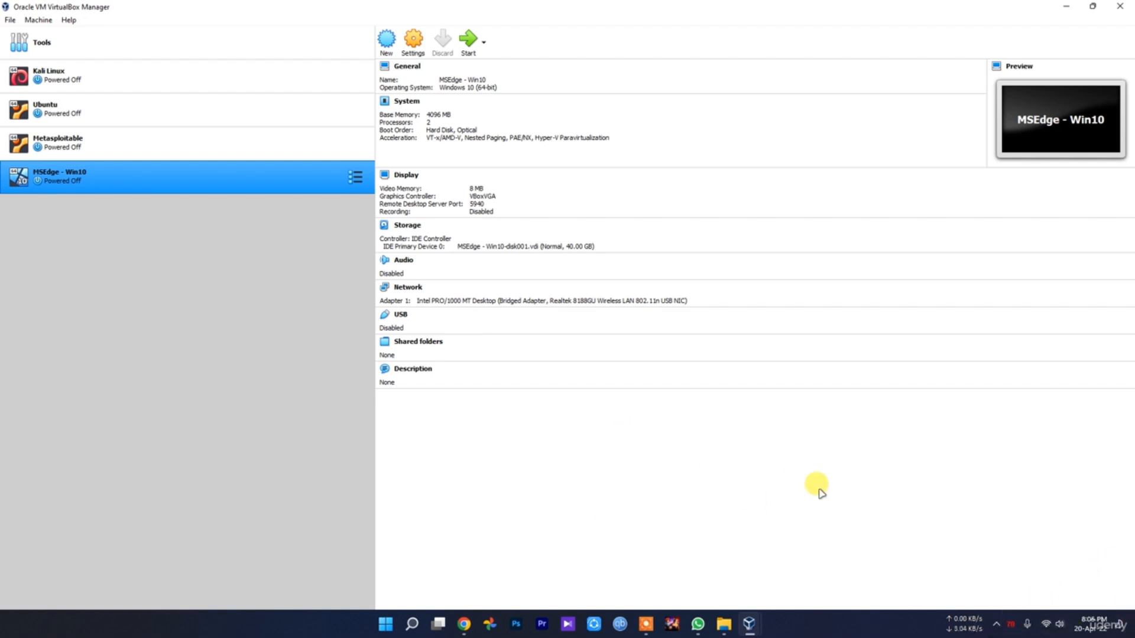
left_click(997, 624)
left_click(1019, 593)
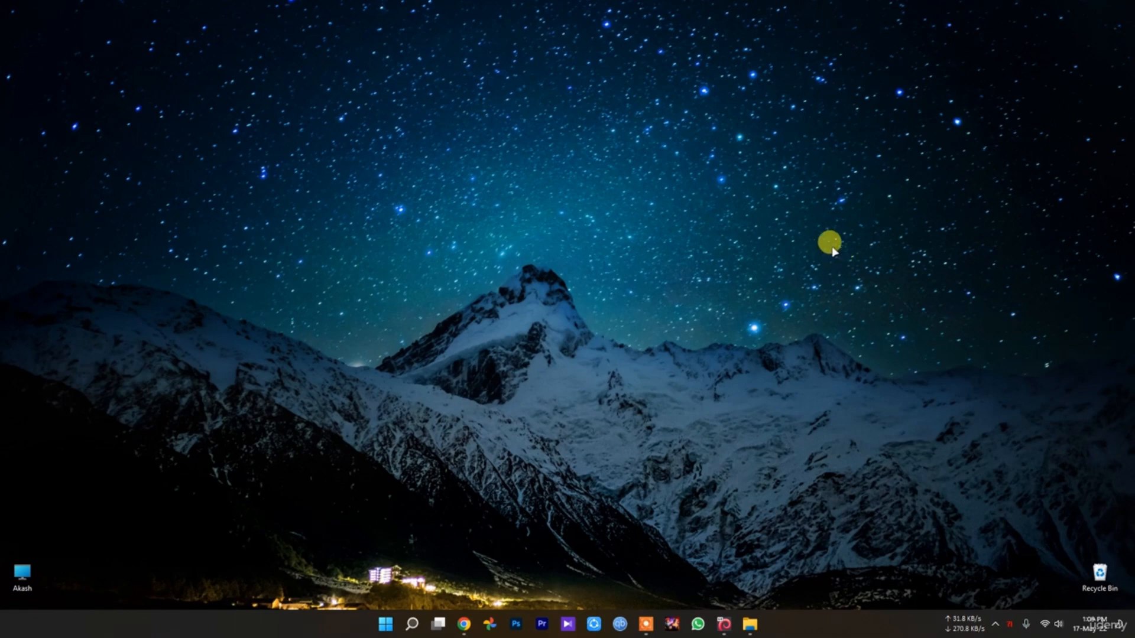
left_click(386, 624)
left_click(919, 318)
left_click(726, 624)
left_click(727, 624)
mouse_move(732, 624)
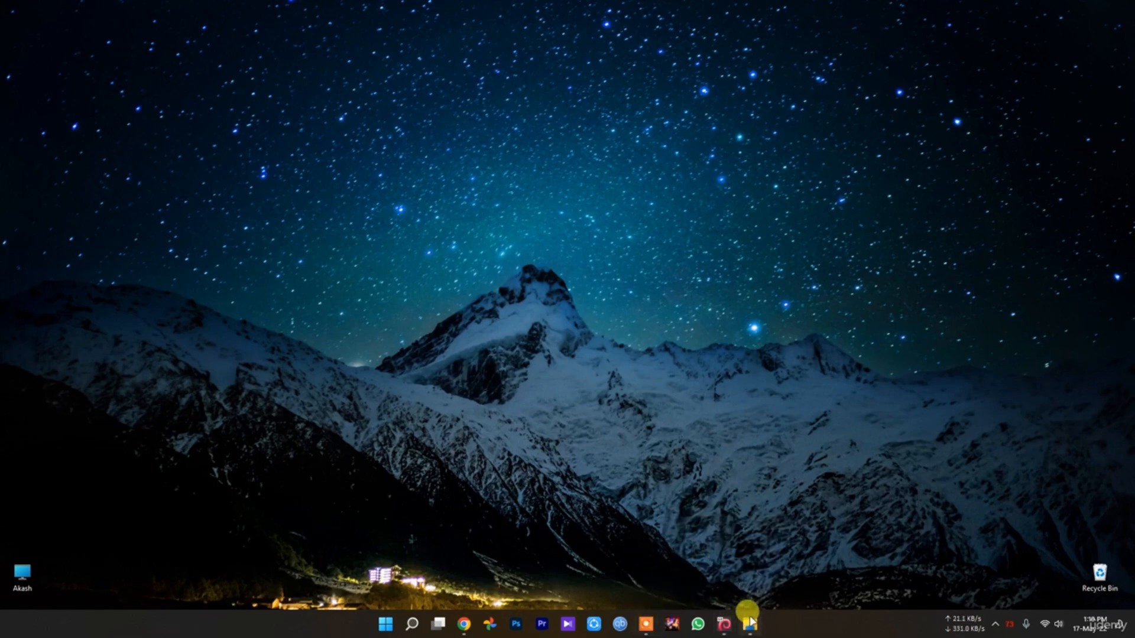
Open Task Manager on the host, check the memory usage in the performance view, and close Task Manager
right_click(386, 624)
left_click(358, 481)
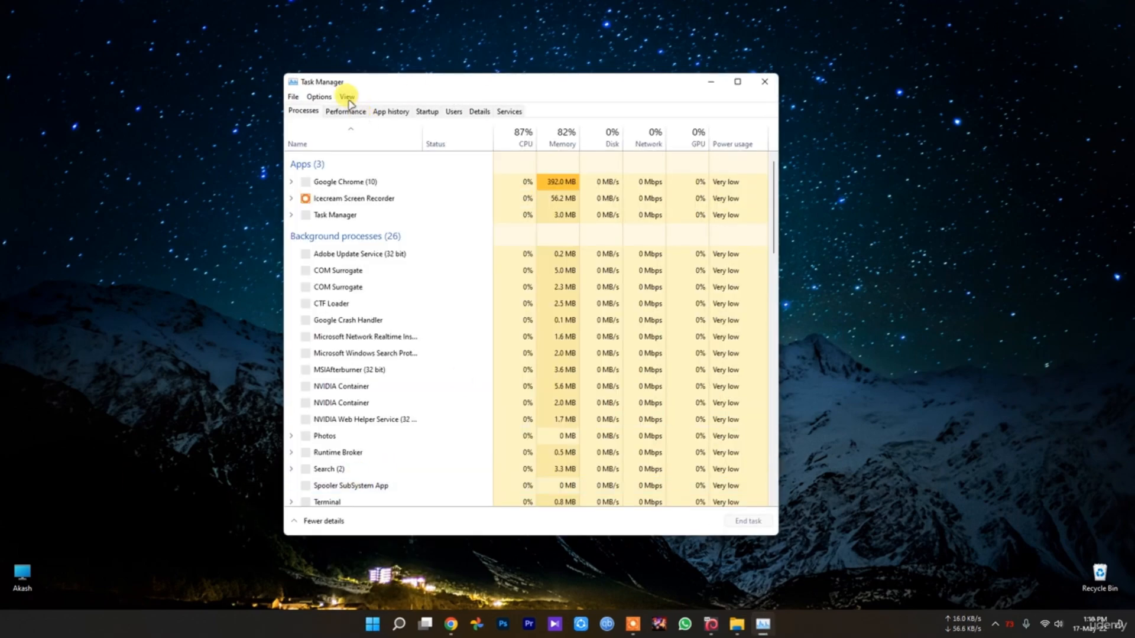
left_click(347, 98)
left_click(345, 111)
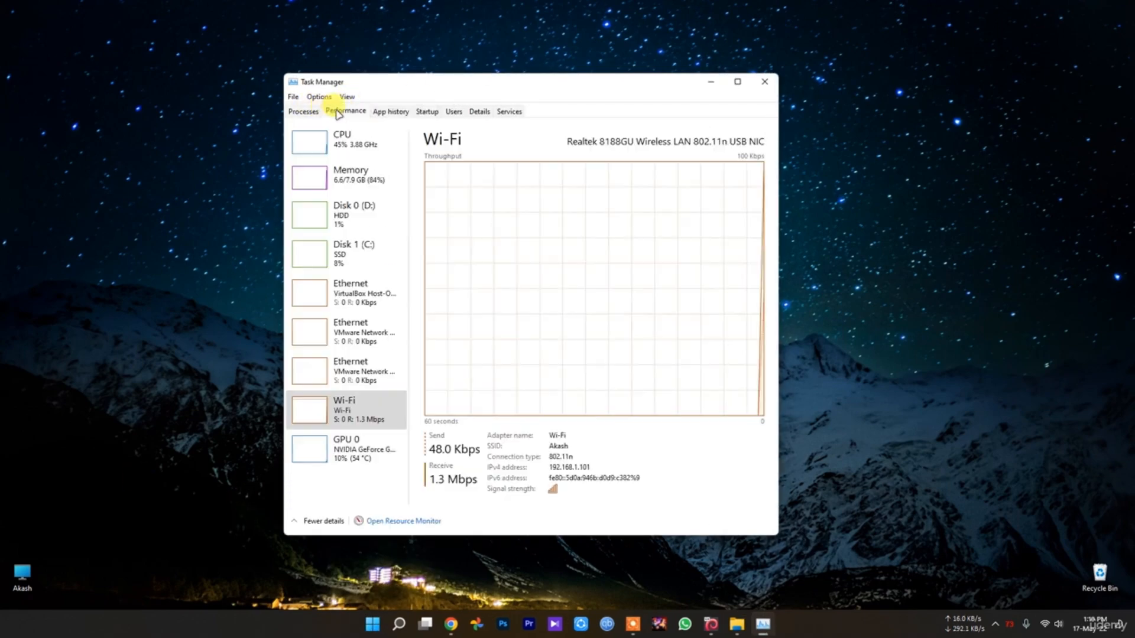
left_click(353, 177)
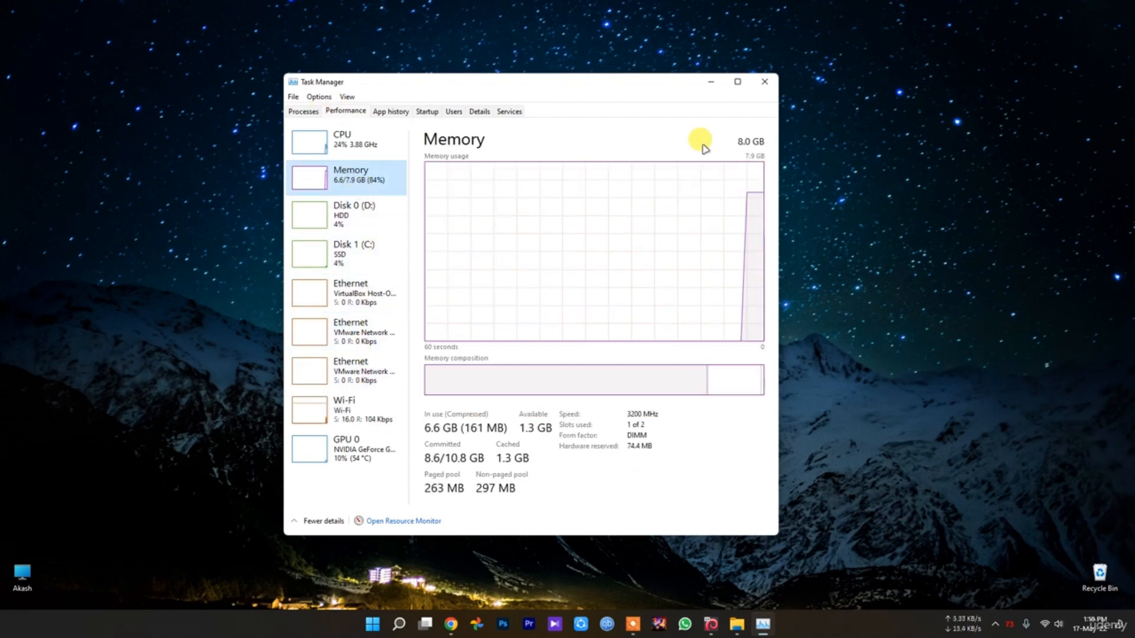
left_click(763, 83)
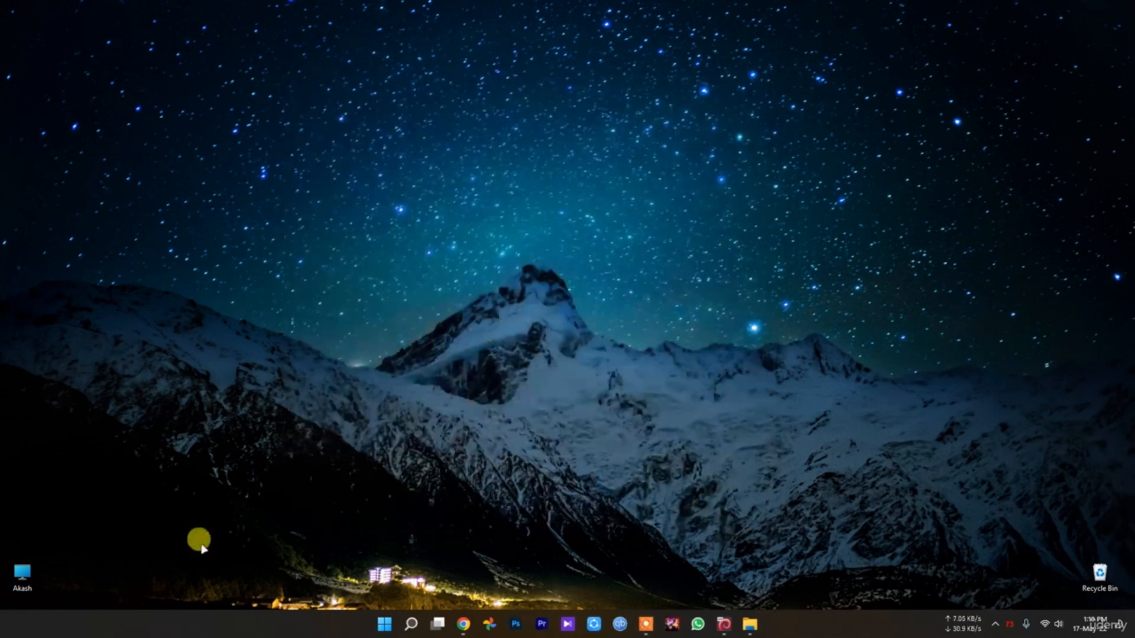
Open File Explorer on the host and look into the D: and C: drives, returning to the drive overview
double_click(23, 575)
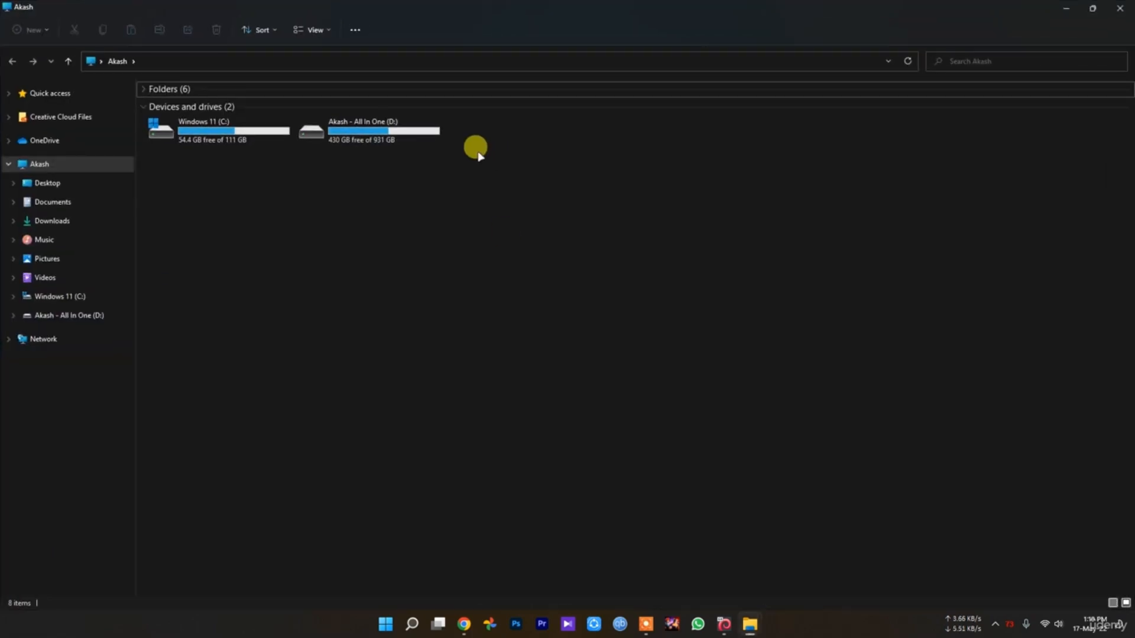
double_click(408, 136)
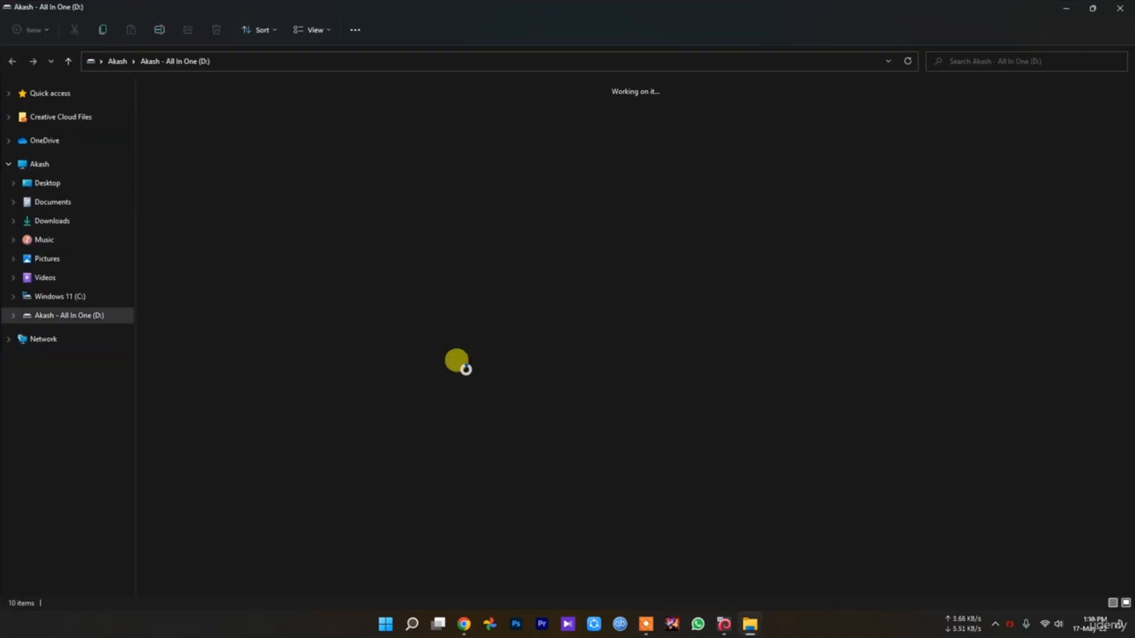
key("alt+Left")
double_click(227, 135)
key("alt+Left")
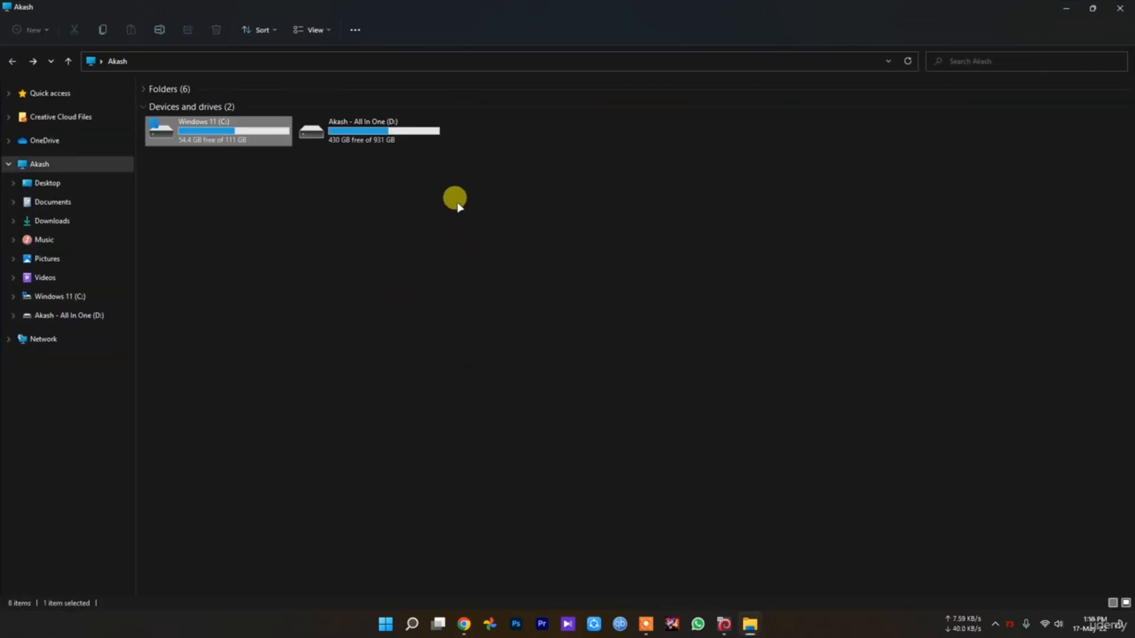
Open Windows Settings to look through the System page, and close both Settings and File Explorer
left_click(386, 627)
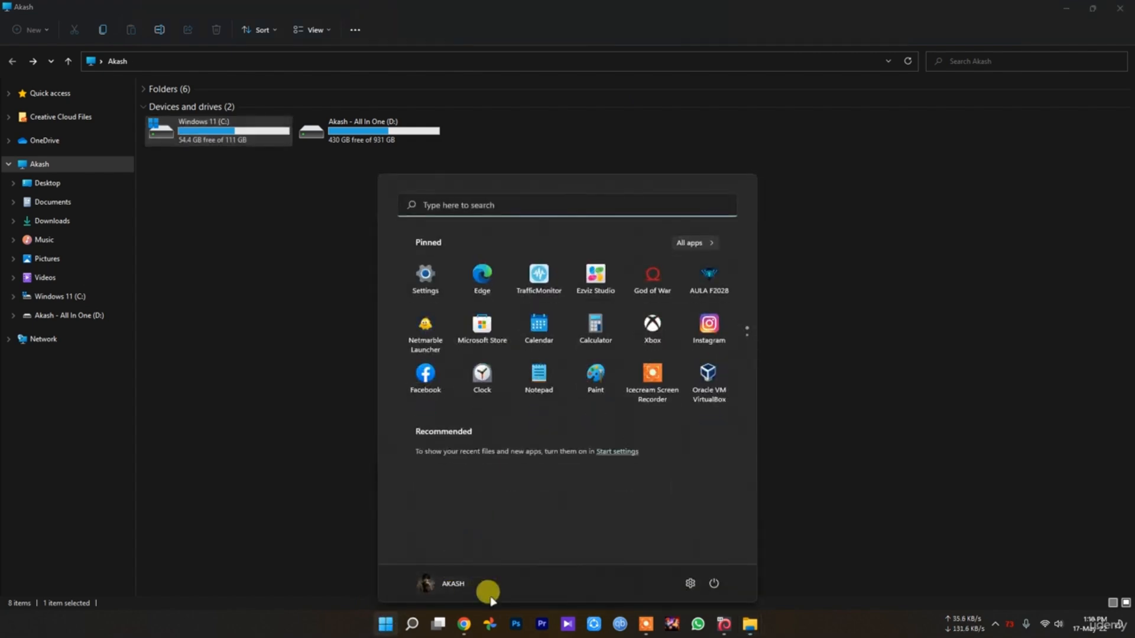
left_click(689, 583)
scroll(518, 248, "down", 5)
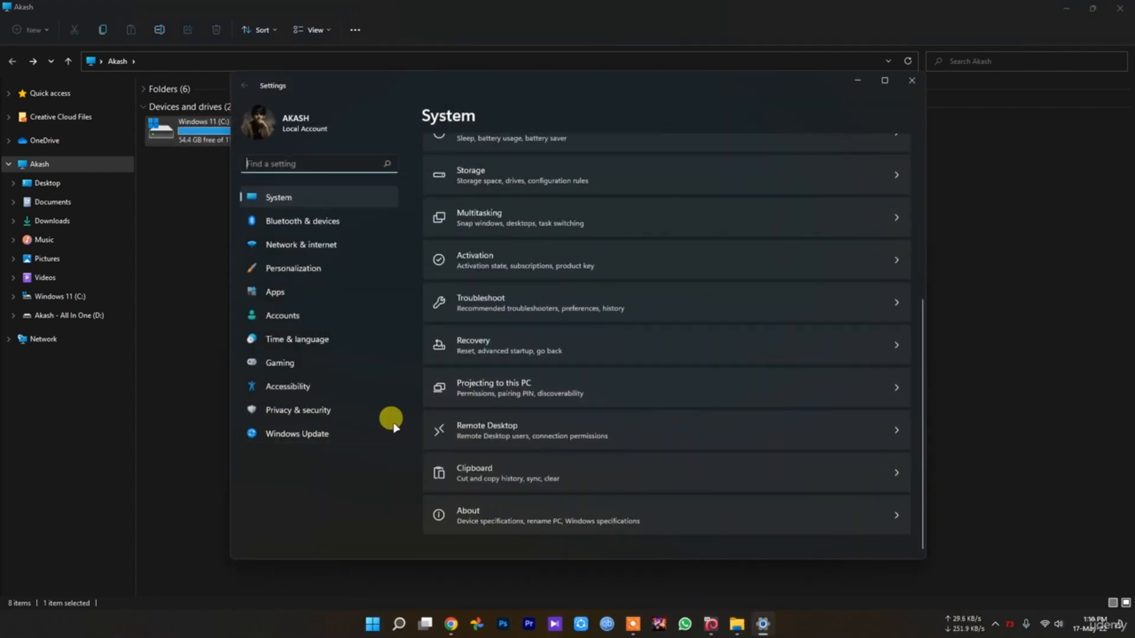
left_click(913, 81)
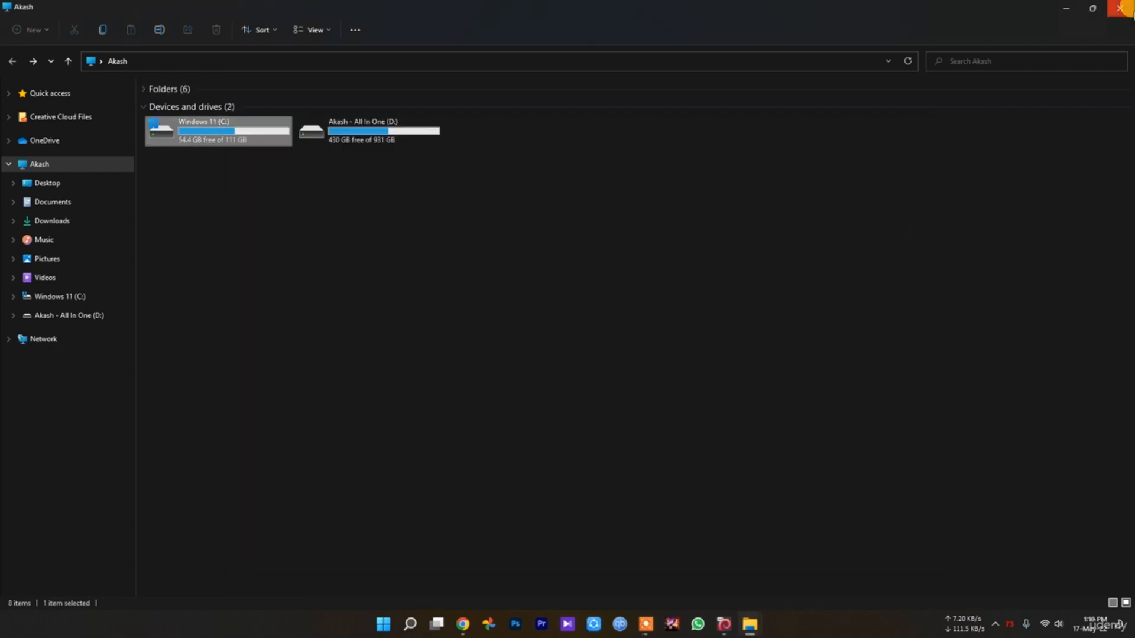
left_click(1121, 9)
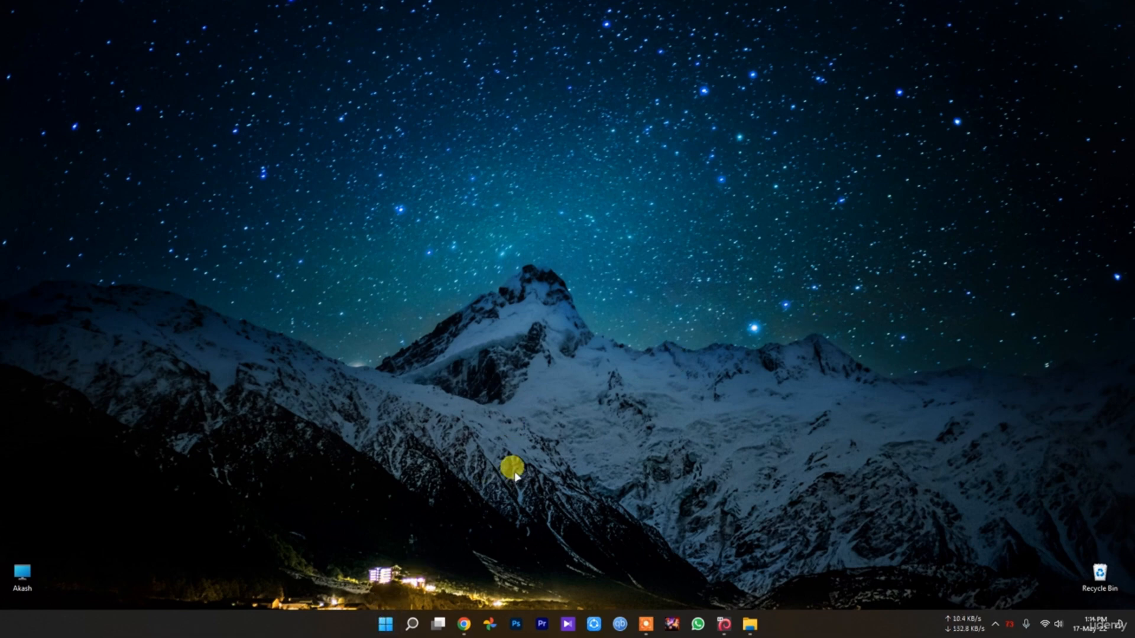
Review the startup apps in Task Manager with the Name column widened to show the full names, and close Task Manager
right_click(387, 628)
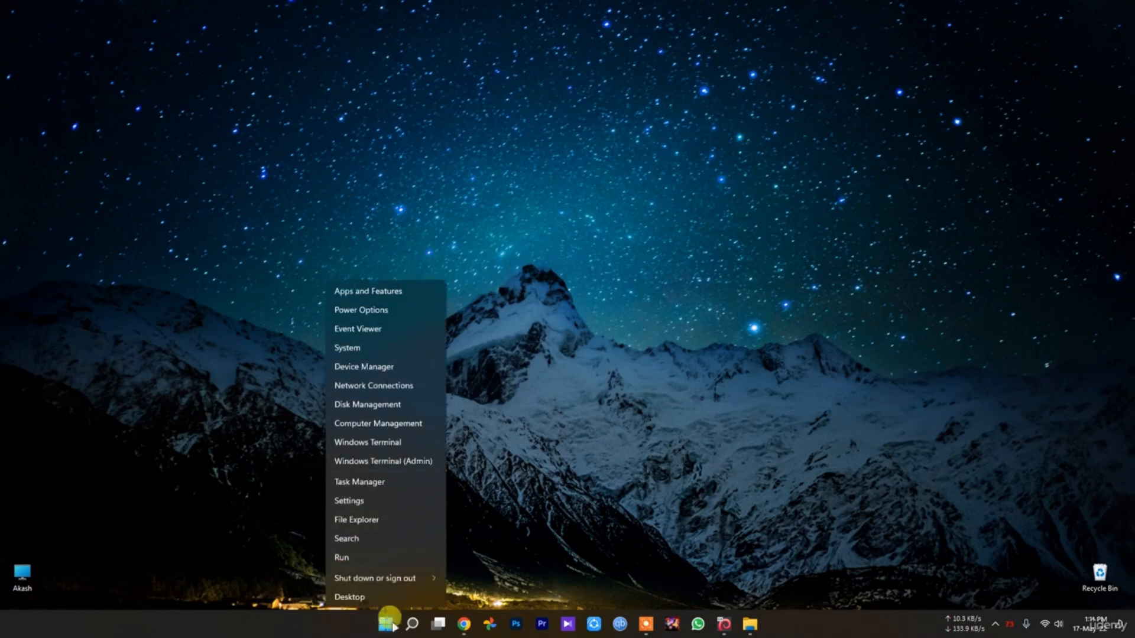
left_click(361, 487)
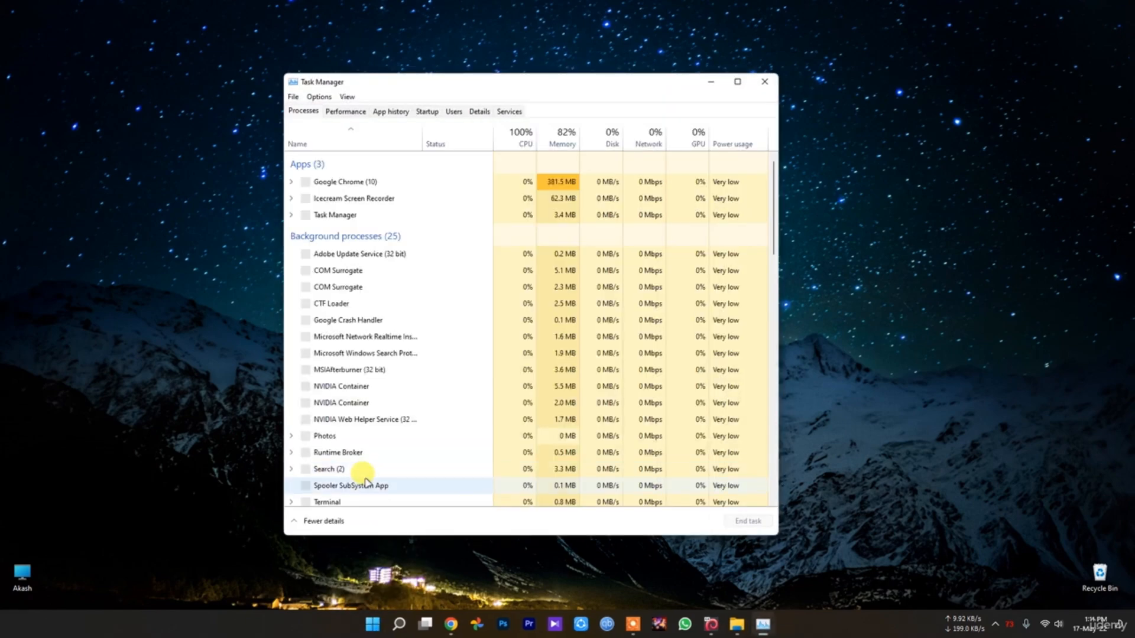
left_click(426, 111)
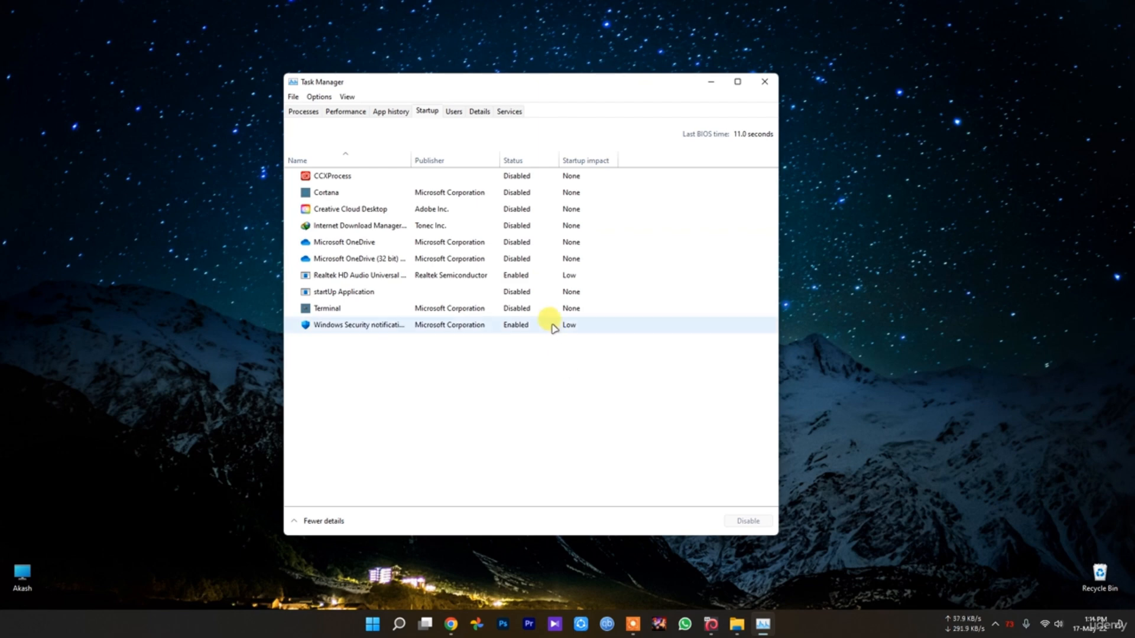
left_click_drag(412, 159, 452, 158)
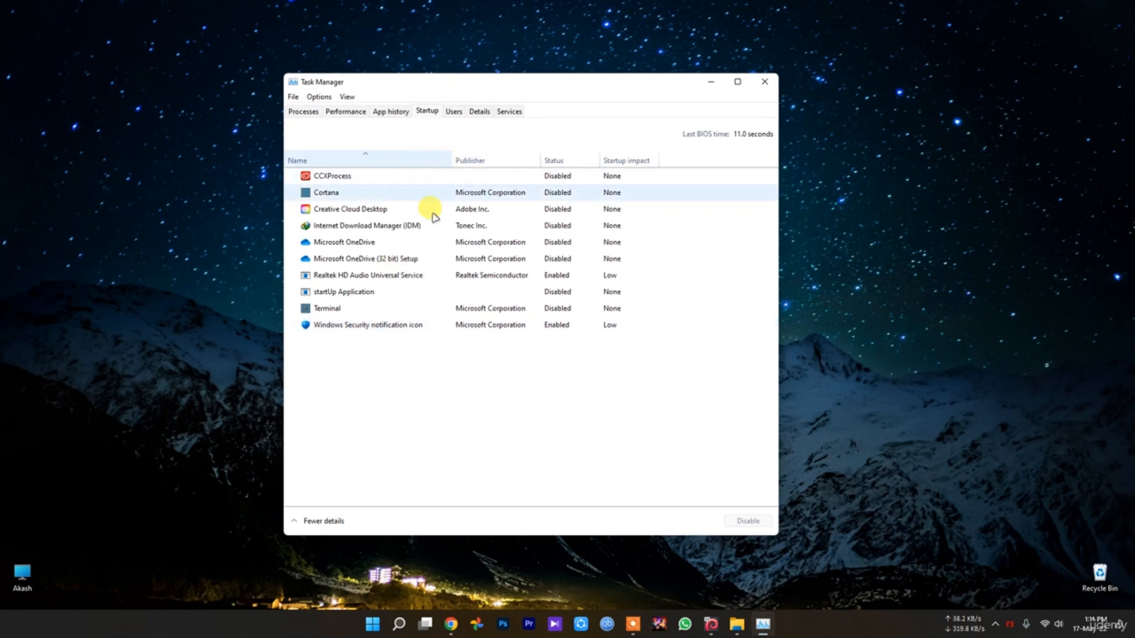
left_click(383, 326)
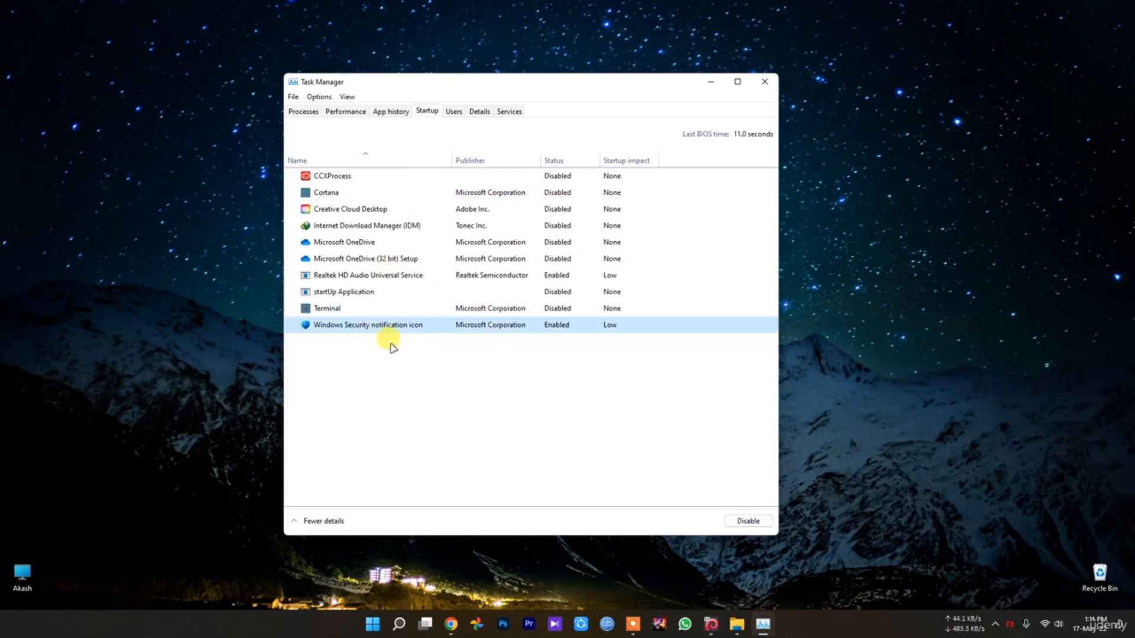
left_click(457, 275)
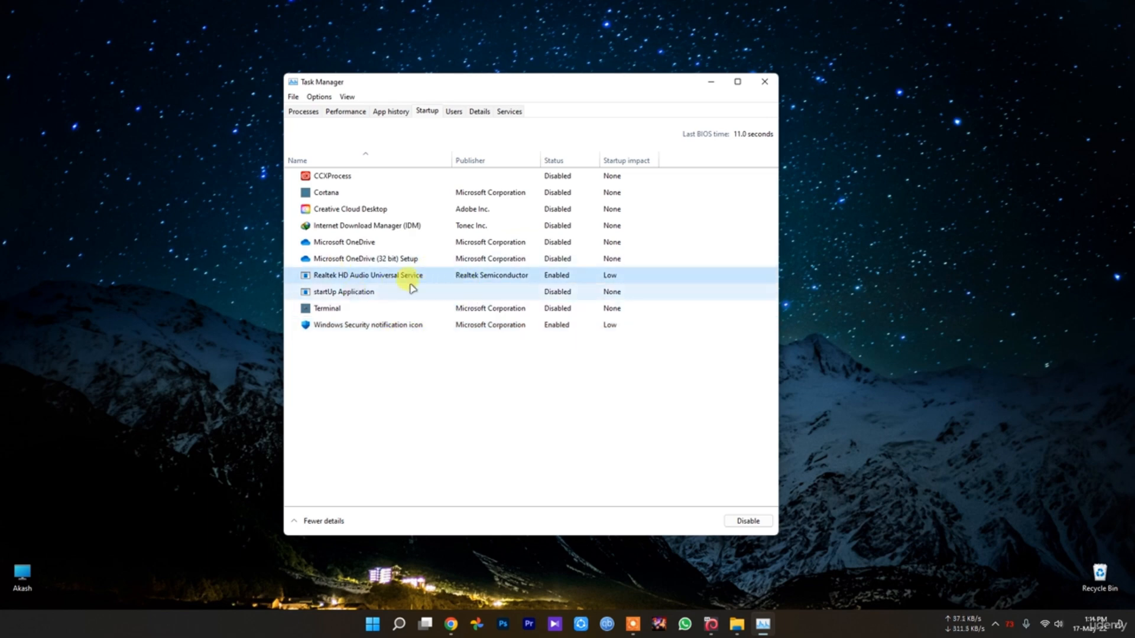
left_click(347, 242)
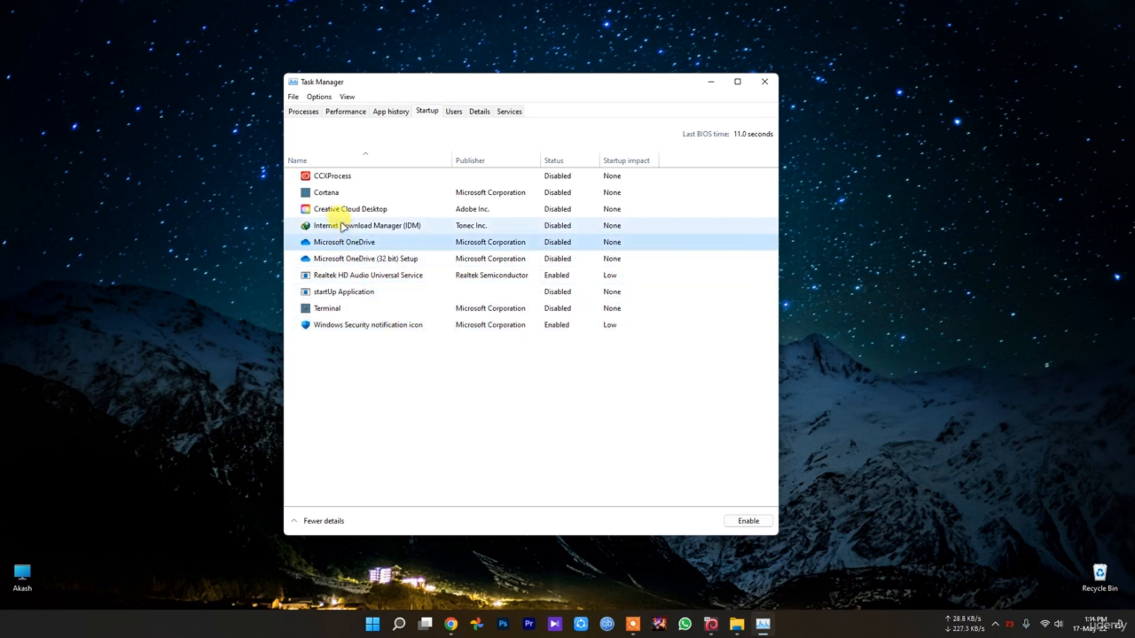
left_click(325, 192)
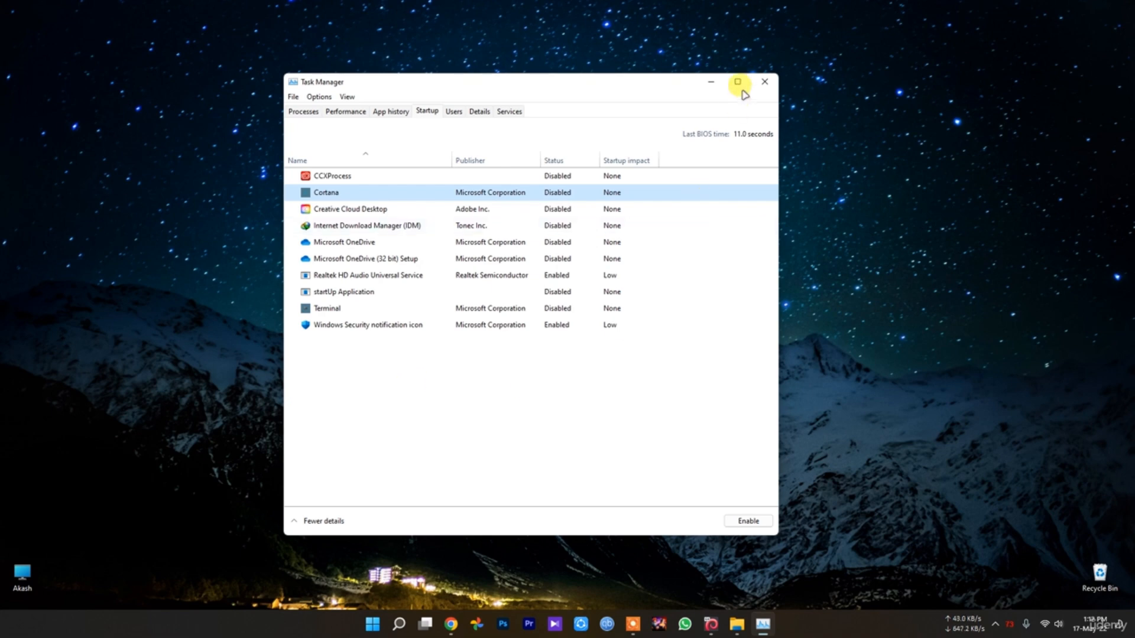
left_click(764, 82)
Open Windows Settings, search for "accoun", and open the account privacy settings to view which apps can access account info
left_click(382, 627)
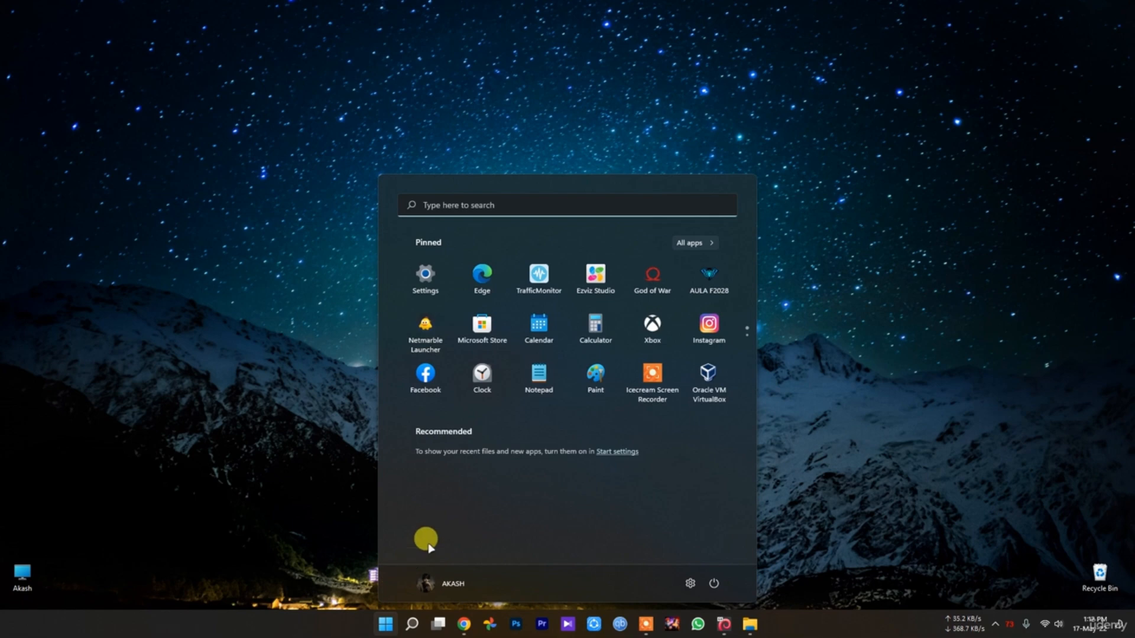
left_click(684, 580)
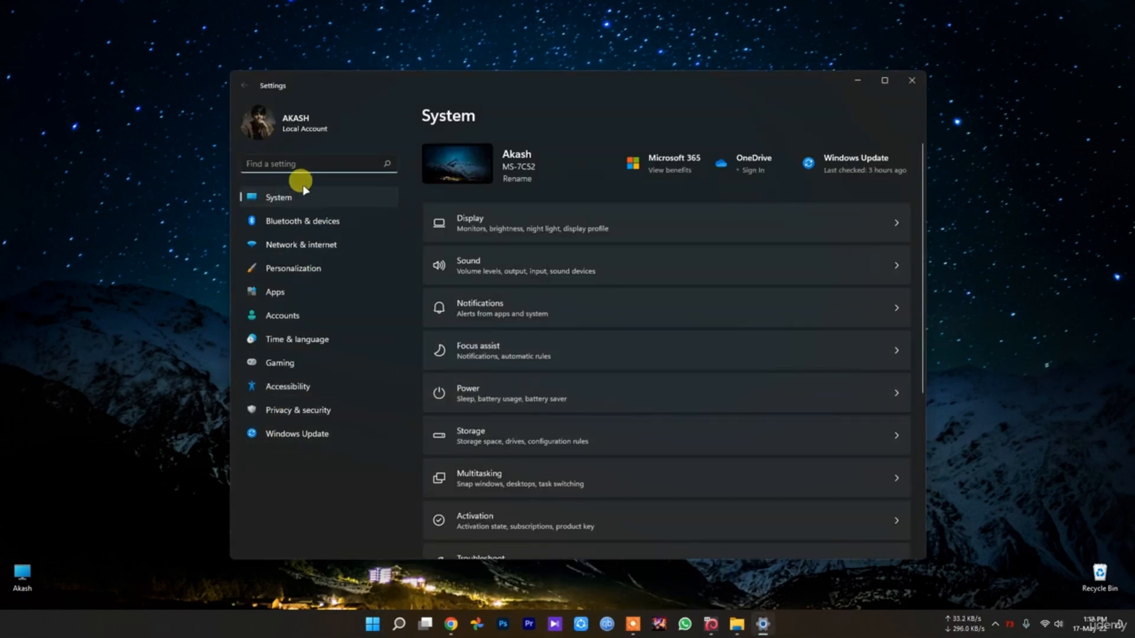
type("a")
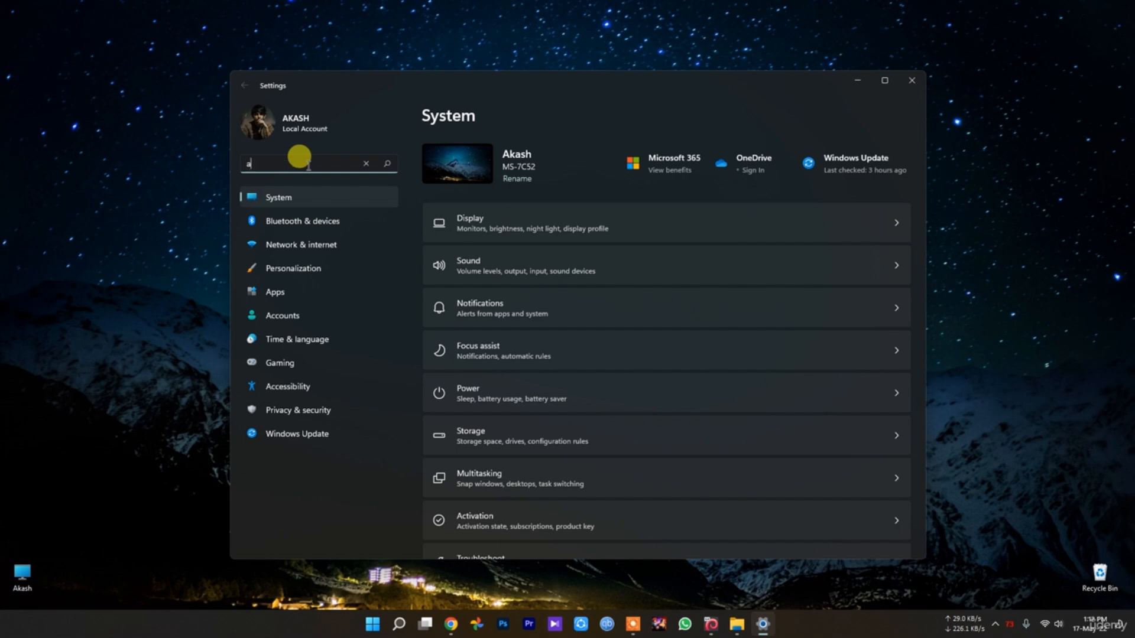
type("ccoun")
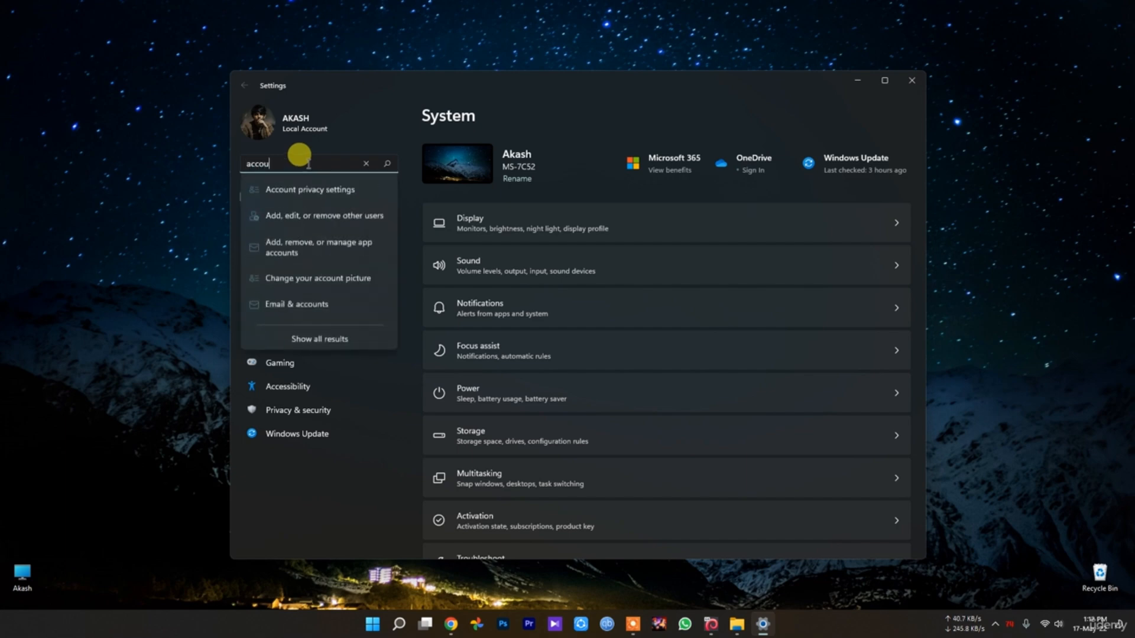
left_click(308, 188)
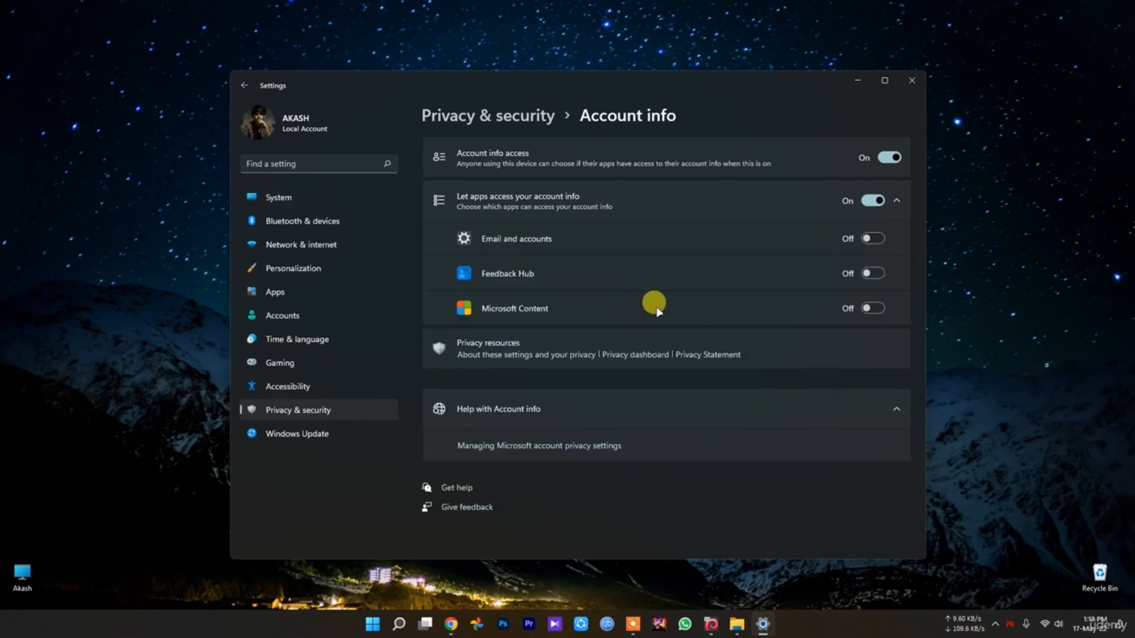
Search the settings for "restart", open the restart apps after signing in option to review the sign-in options, and close Settings
left_click(288, 159)
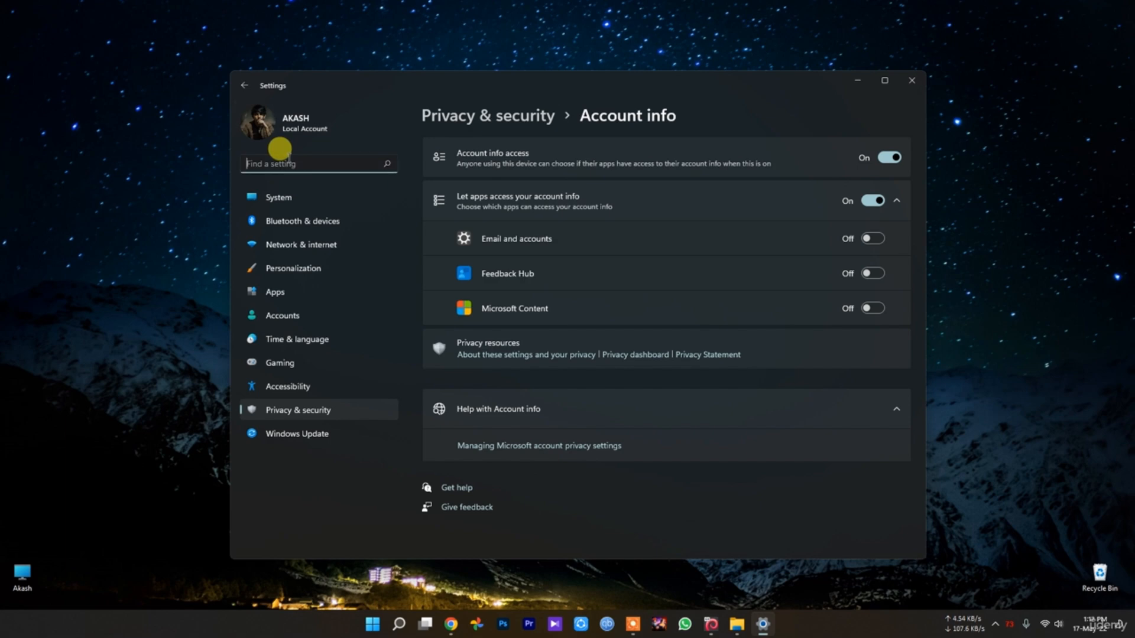
type("res")
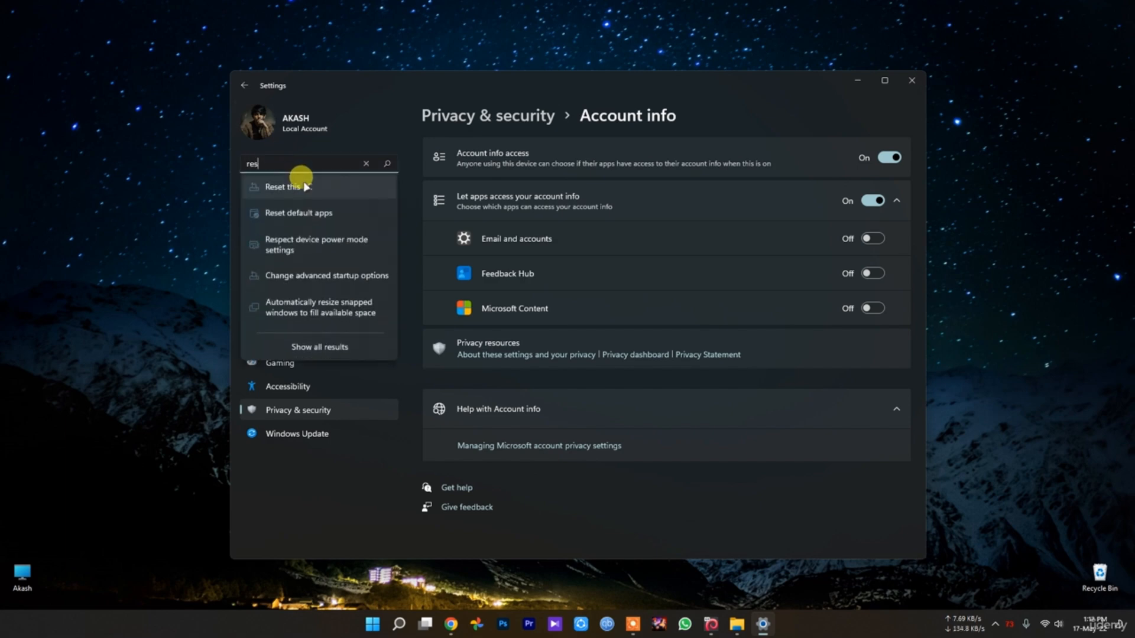
type("tart")
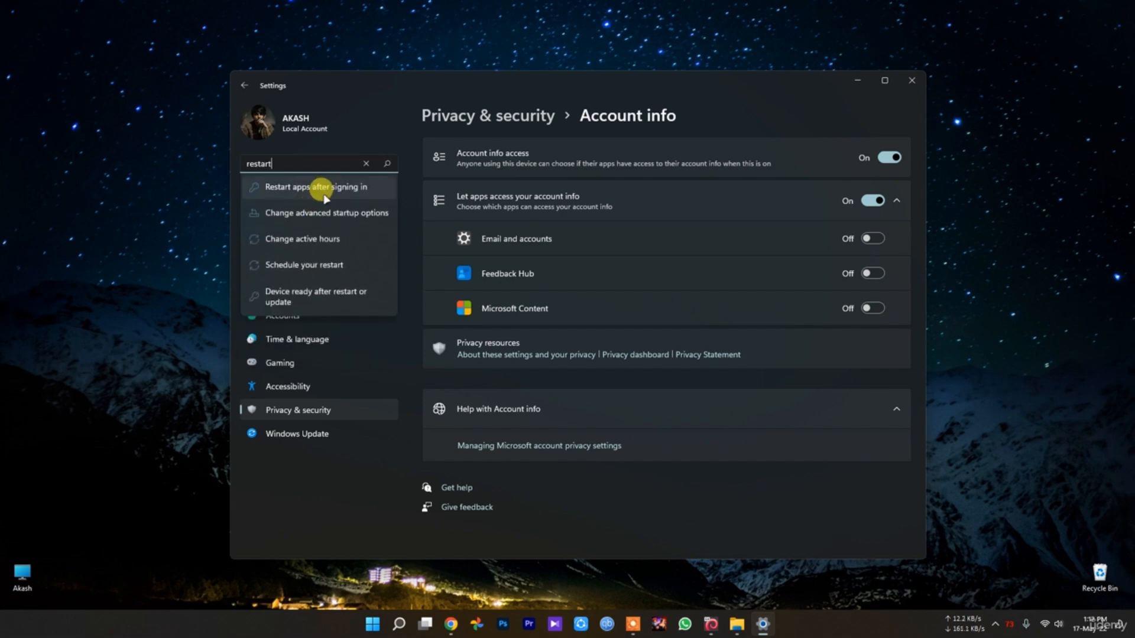
left_click(322, 187)
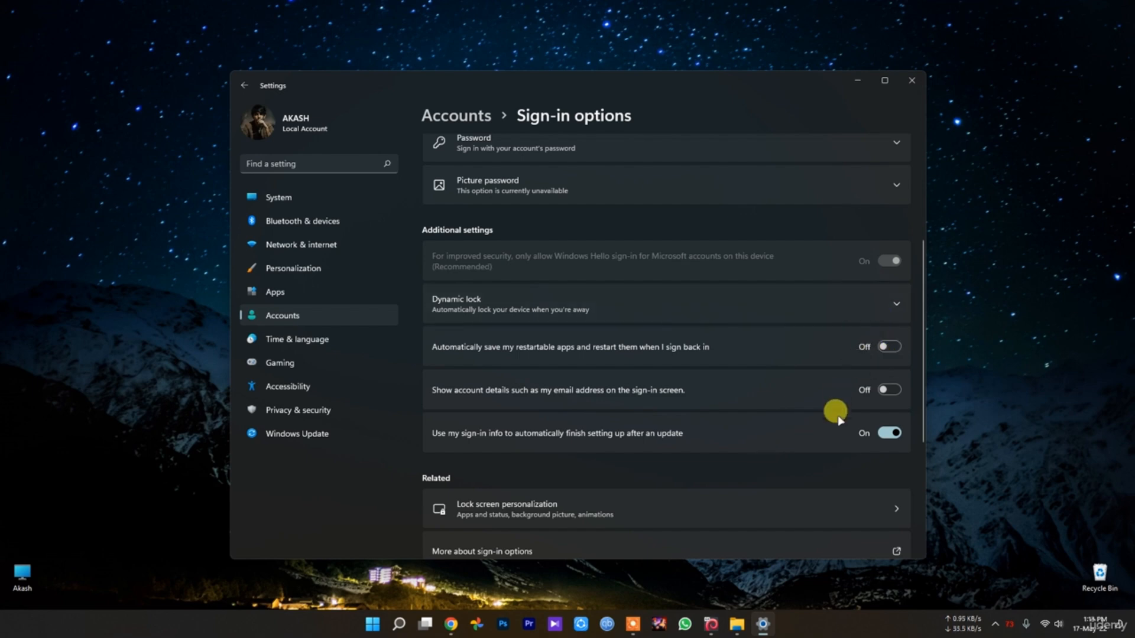
scroll(692, 413, "up", 5)
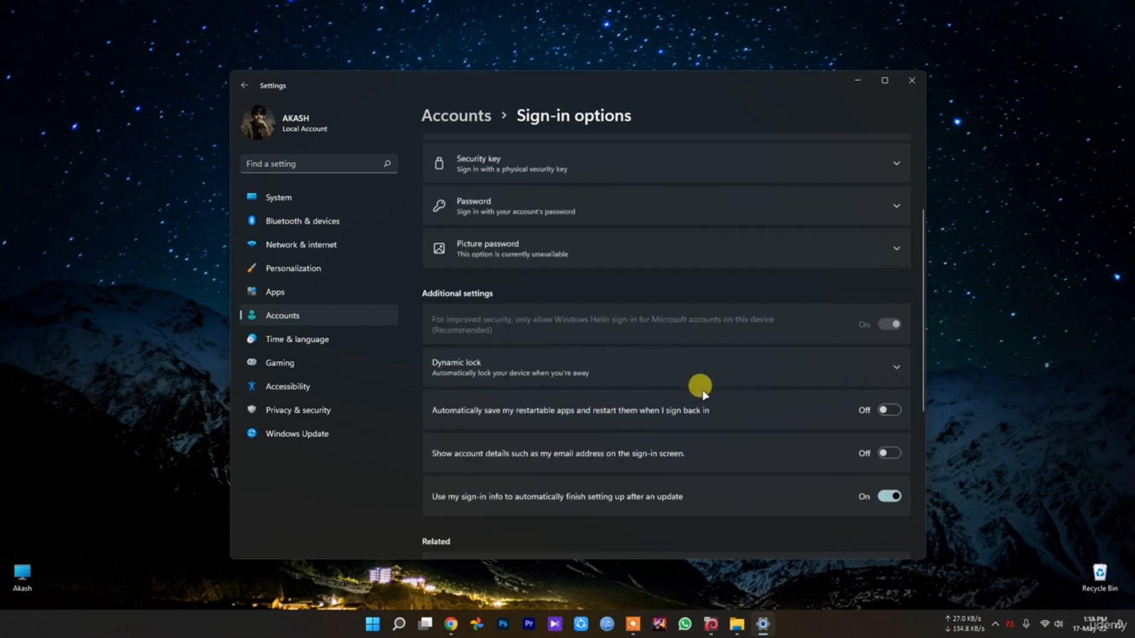
left_click(905, 87)
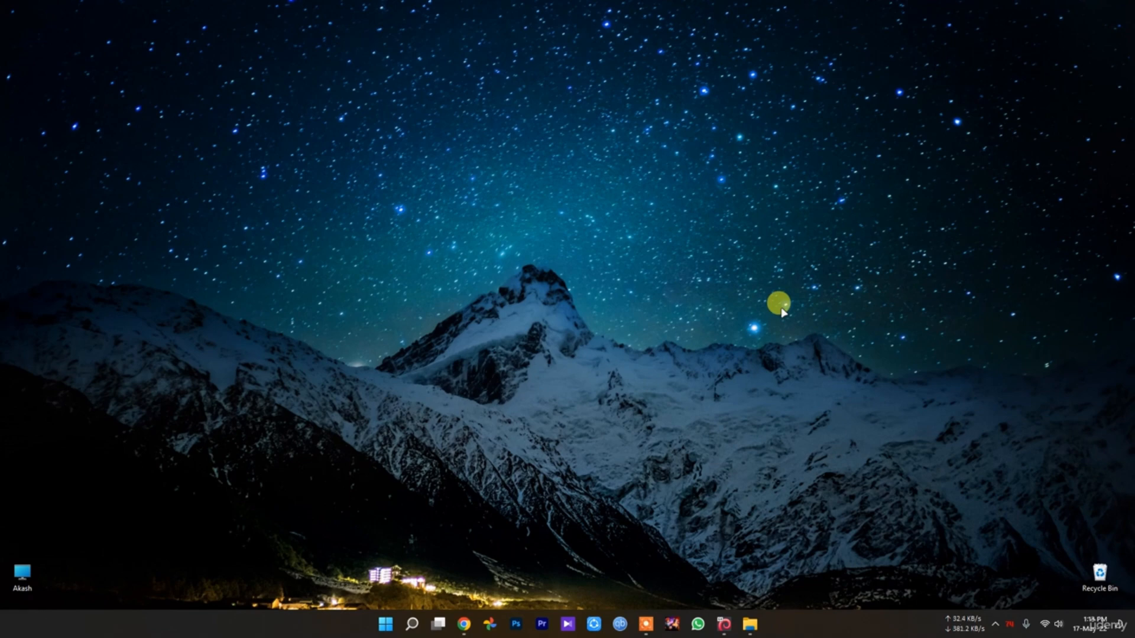
Reopen Windows Settings and look through the security, Windows permissions and app permissions entries under Privacy & security
left_click(387, 631)
left_click(688, 584)
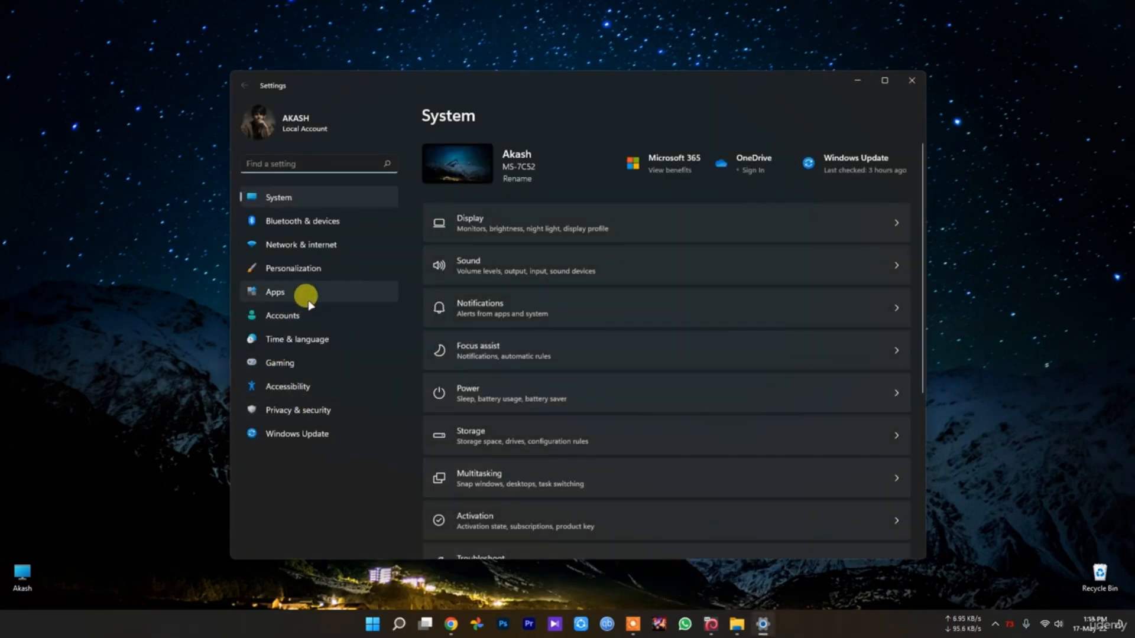
left_click(308, 412)
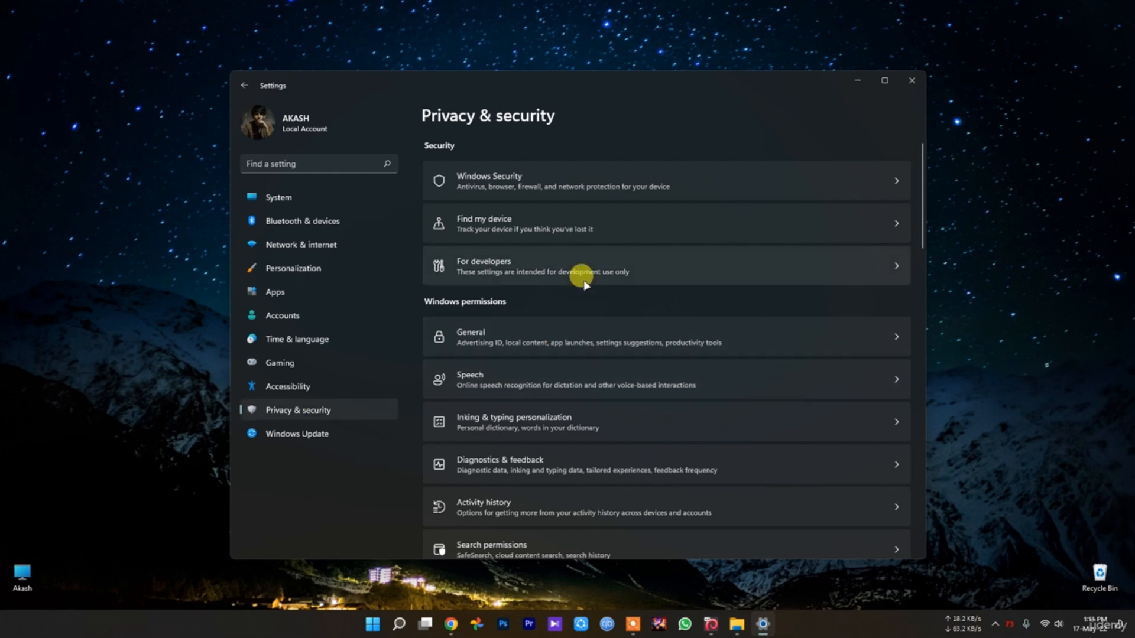
scroll(578, 279, "down", 2)
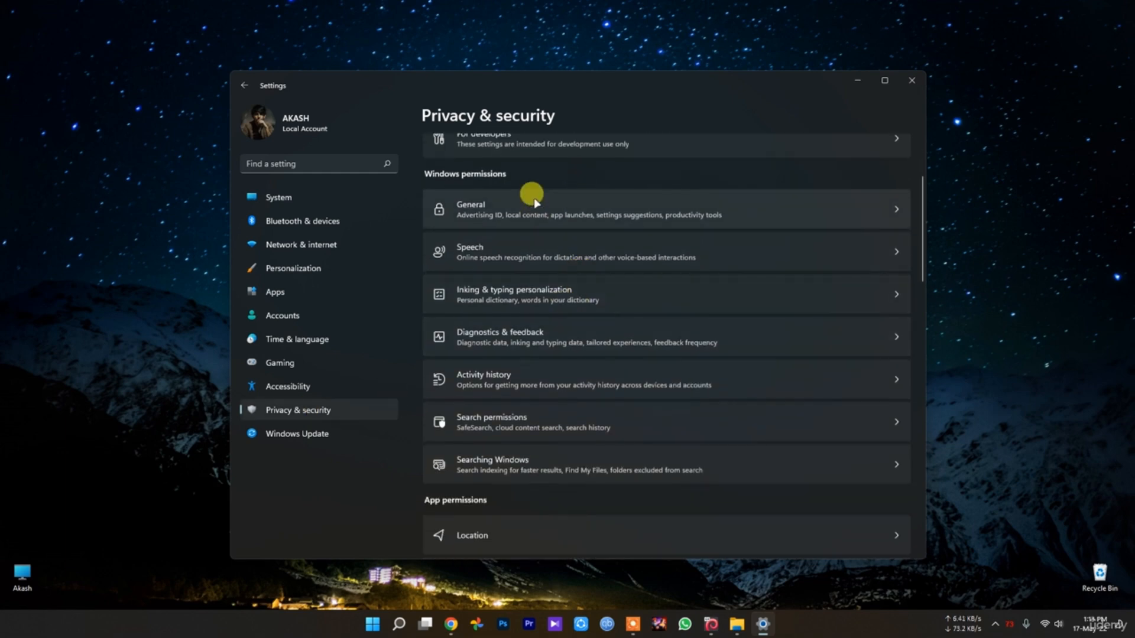
scroll(539, 319, "down", 10)
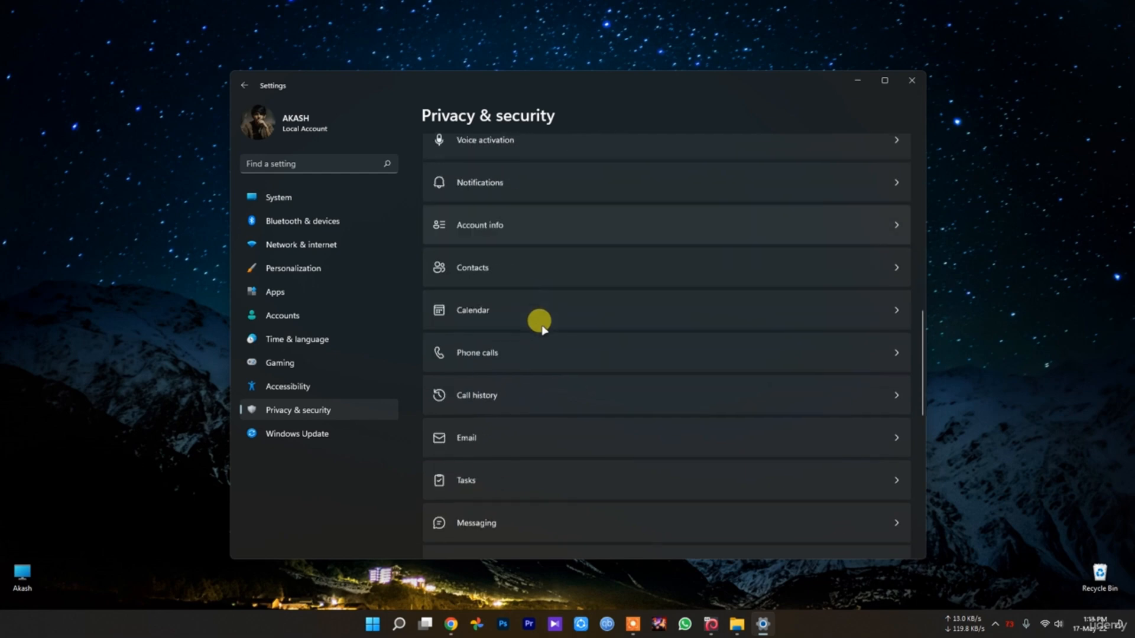
scroll(548, 418, "up", 12)
scroll(541, 438, "down", 2)
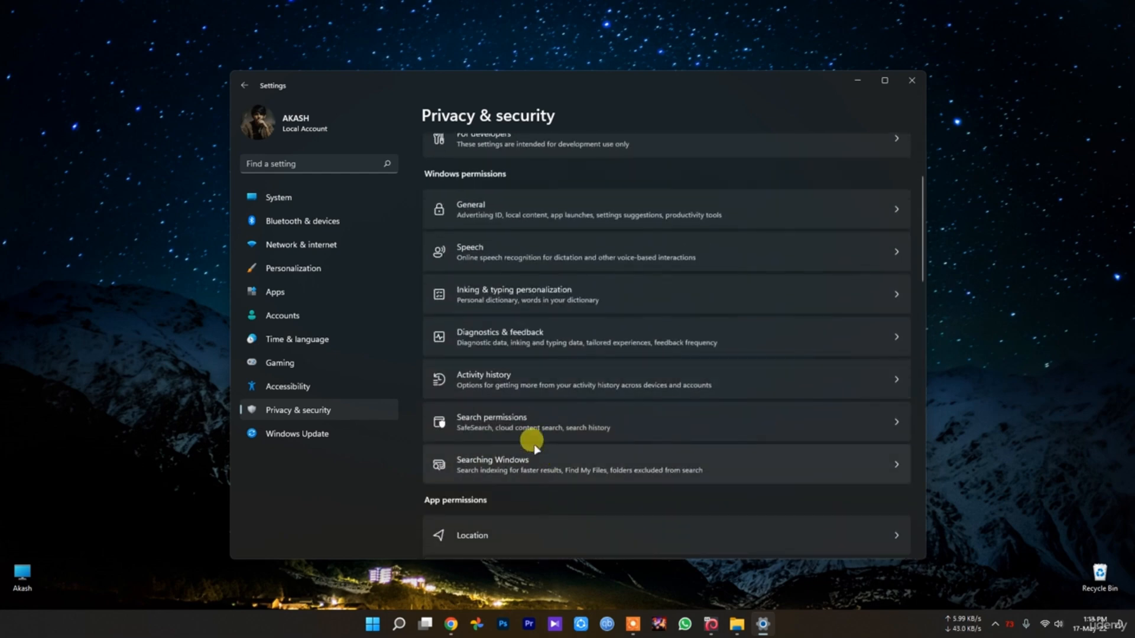
scroll(524, 349, "up", 2)
Search the settings for "background app" and clear the search
left_click(299, 161)
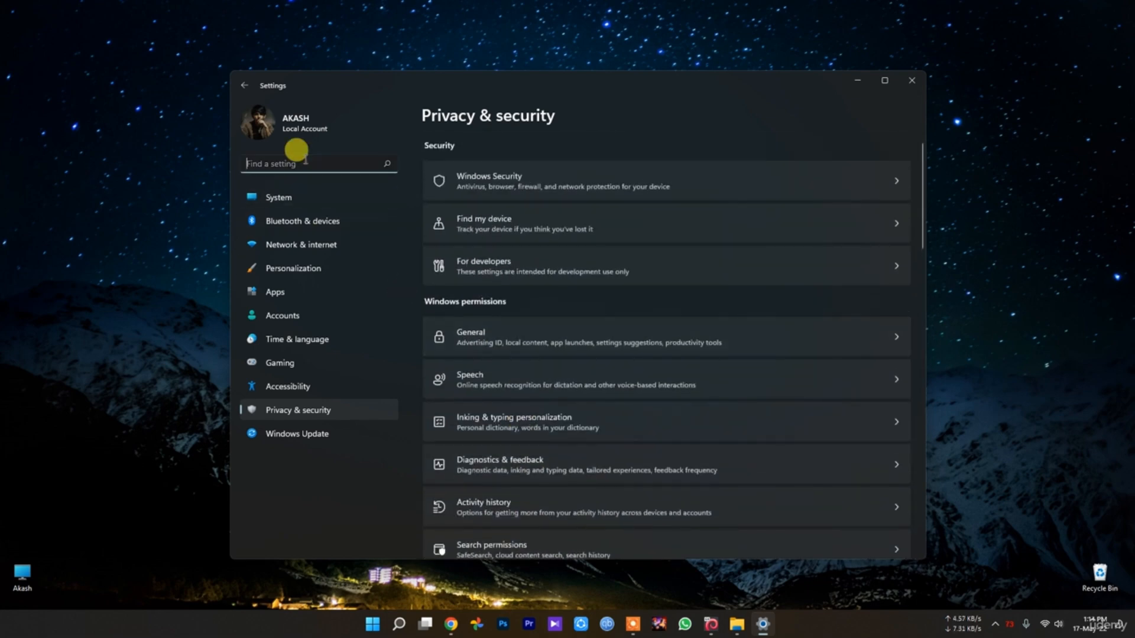
type("bac")
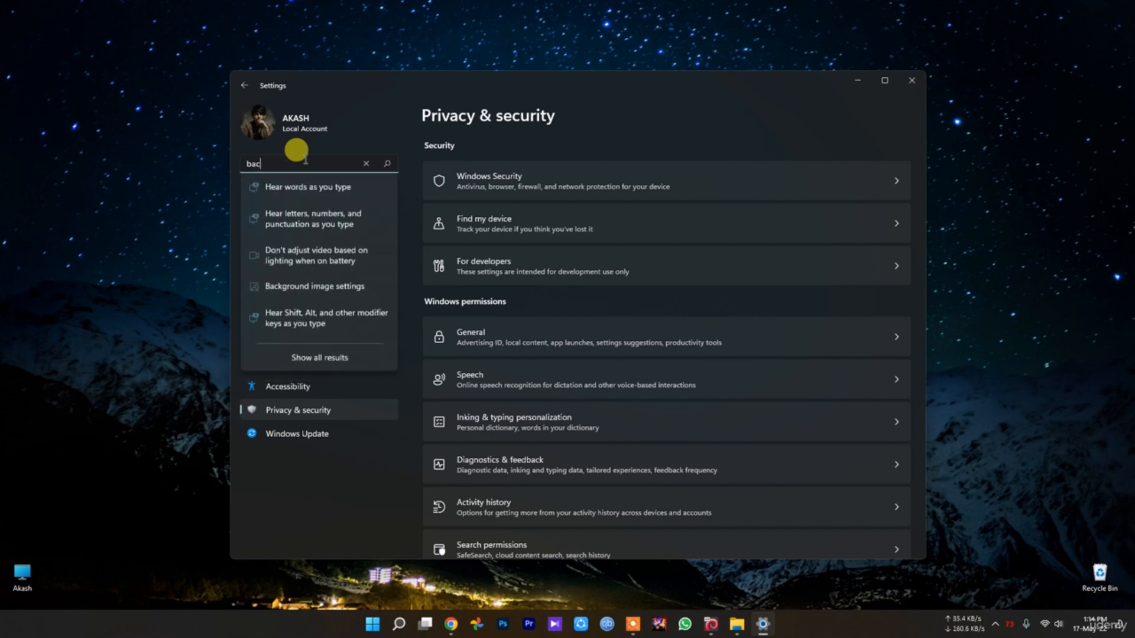
type("kgroup")
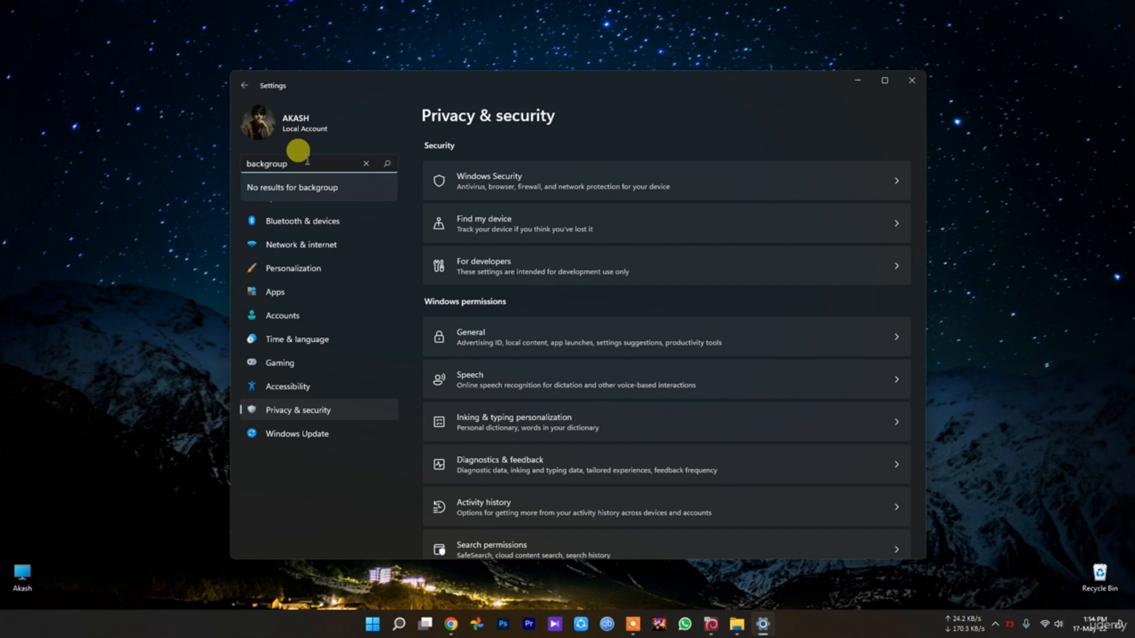
key("BackSpace")
type("d")
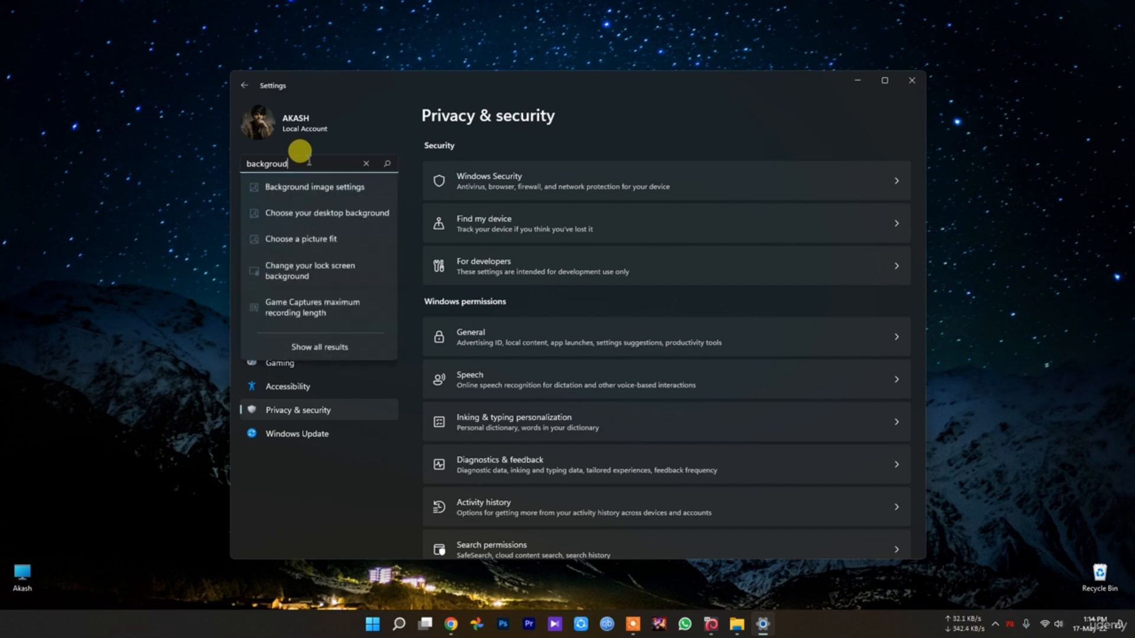
key("BackSpace")
type("nd app")
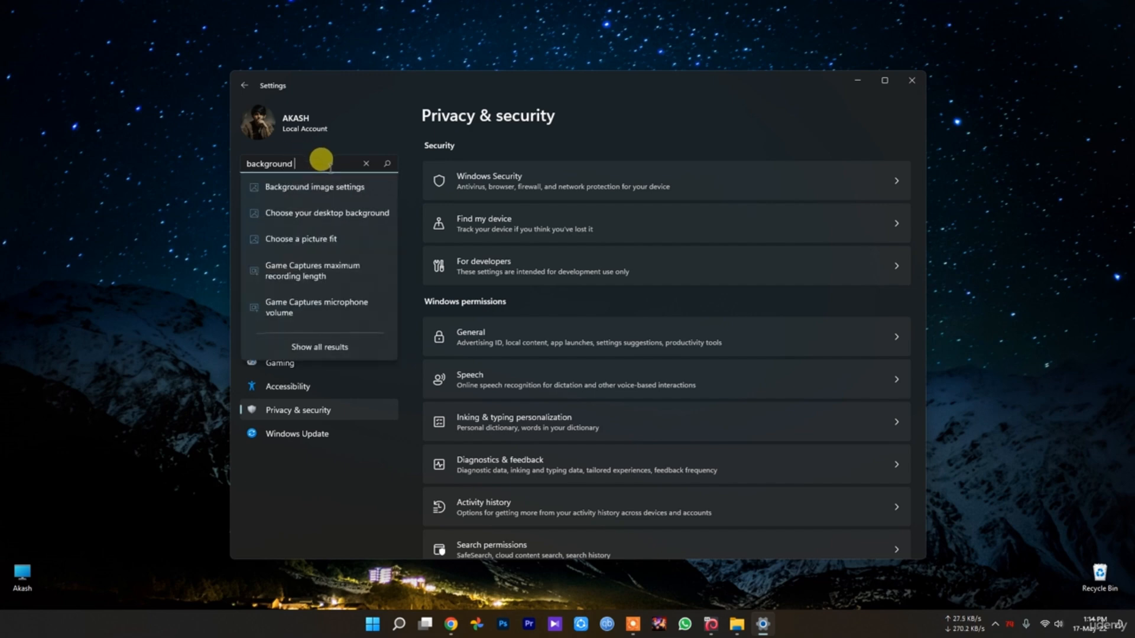
key("Return")
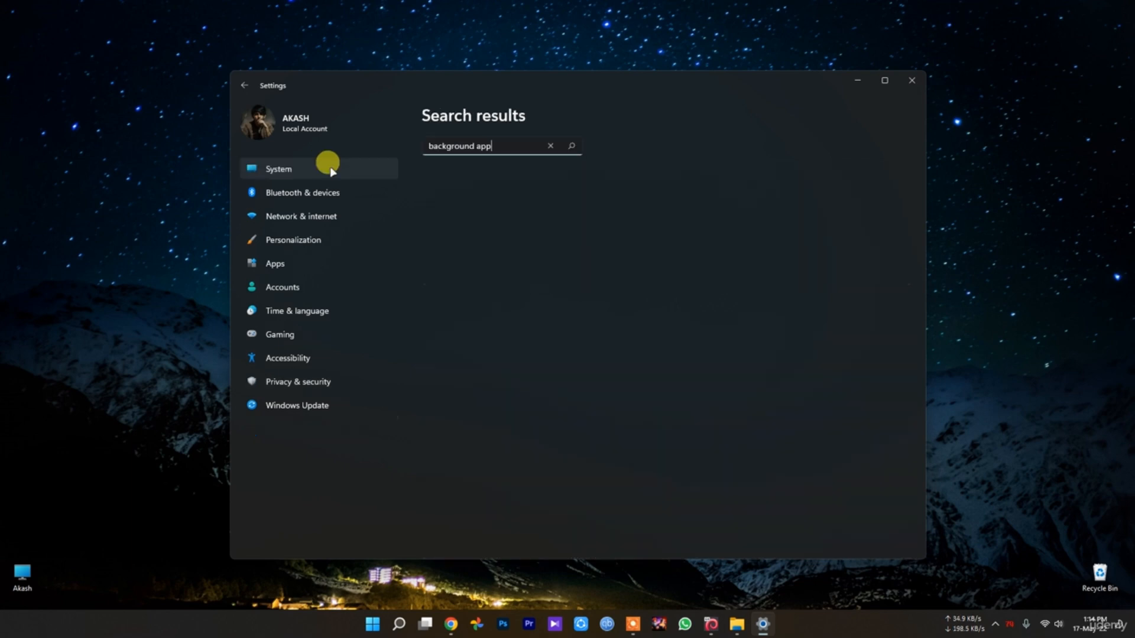
left_click(550, 145)
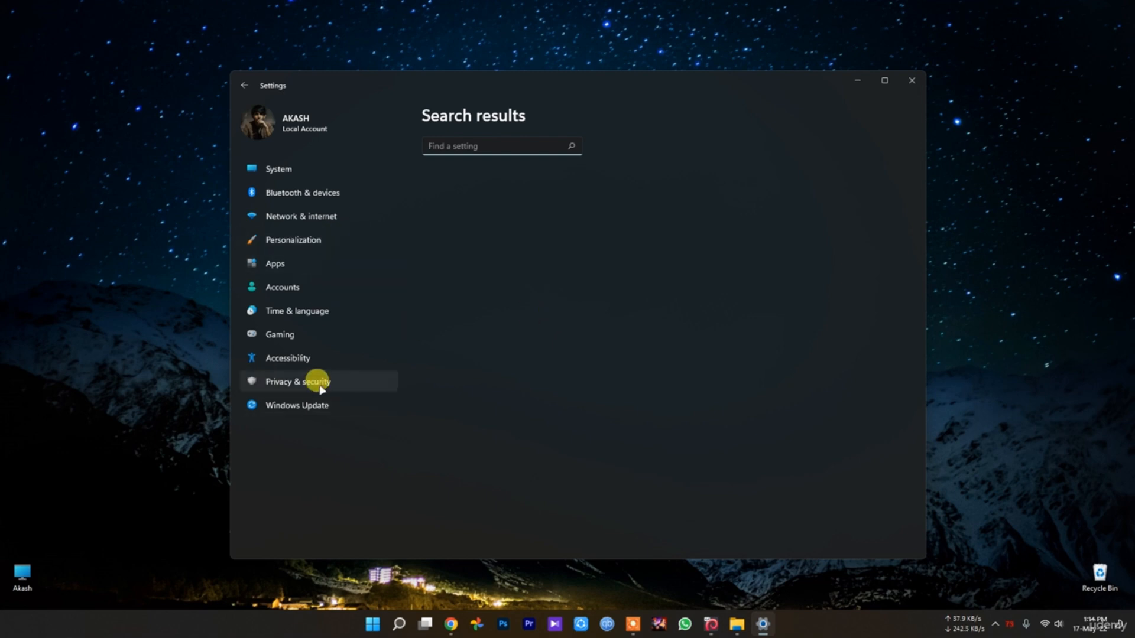
Check the Privacy & security page, and look into the Default apps and Apps & features pages under Apps
left_click(316, 383)
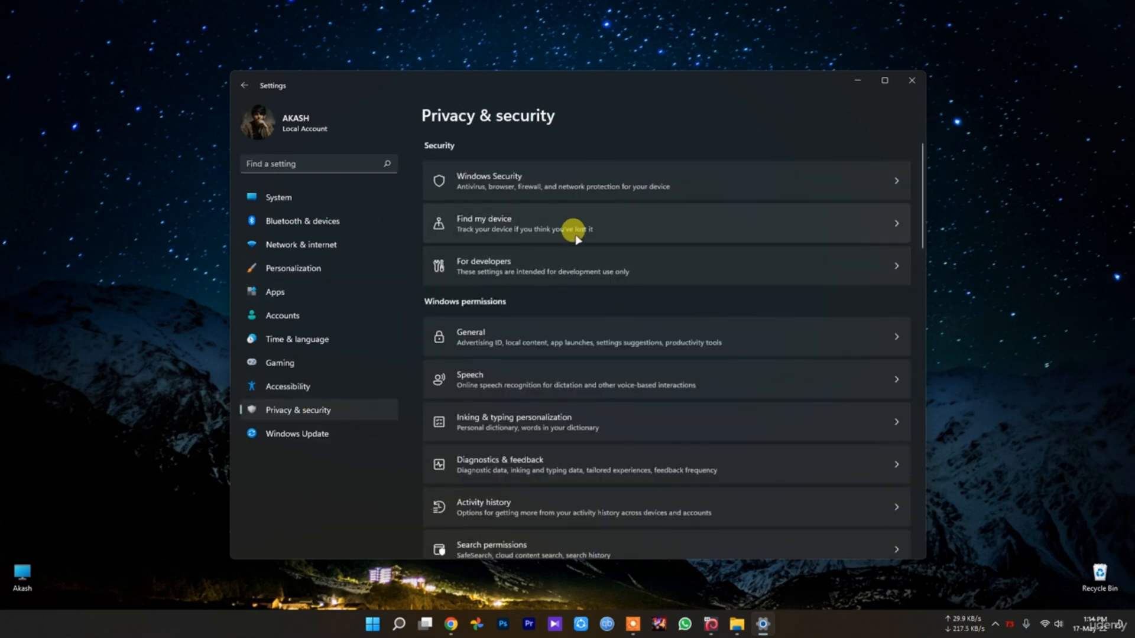
left_click(300, 292)
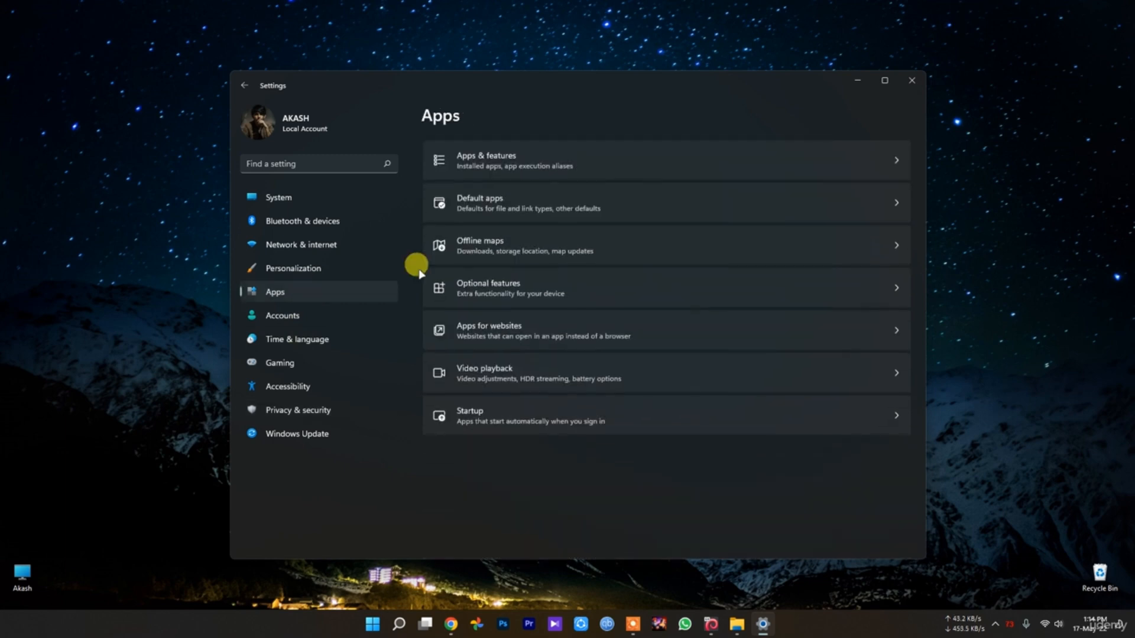
left_click(627, 199)
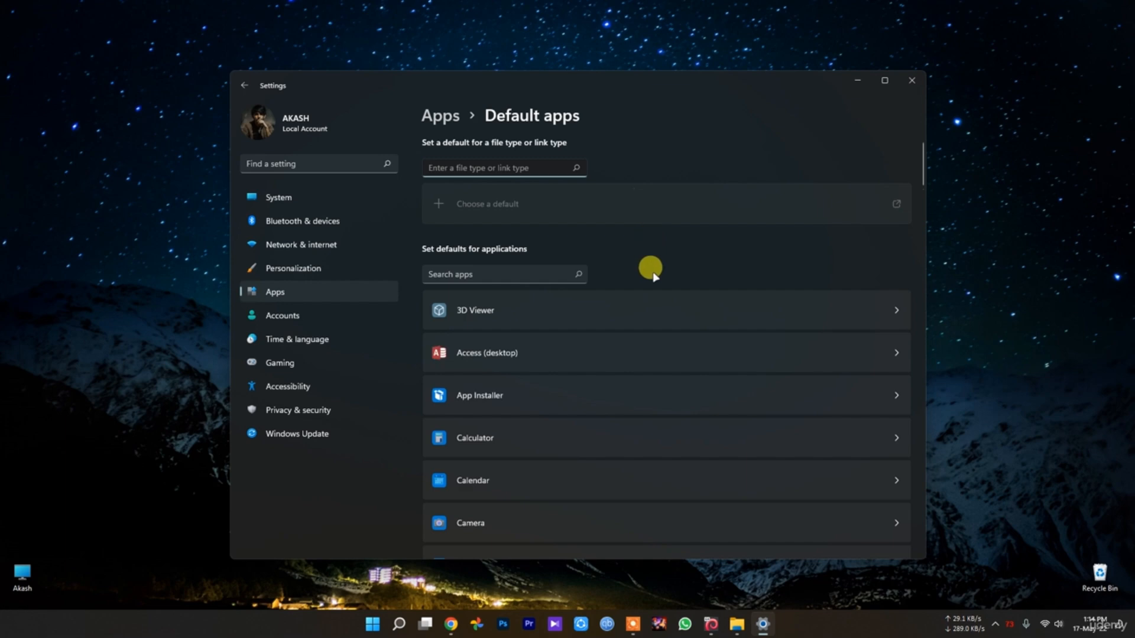
key("alt+Left")
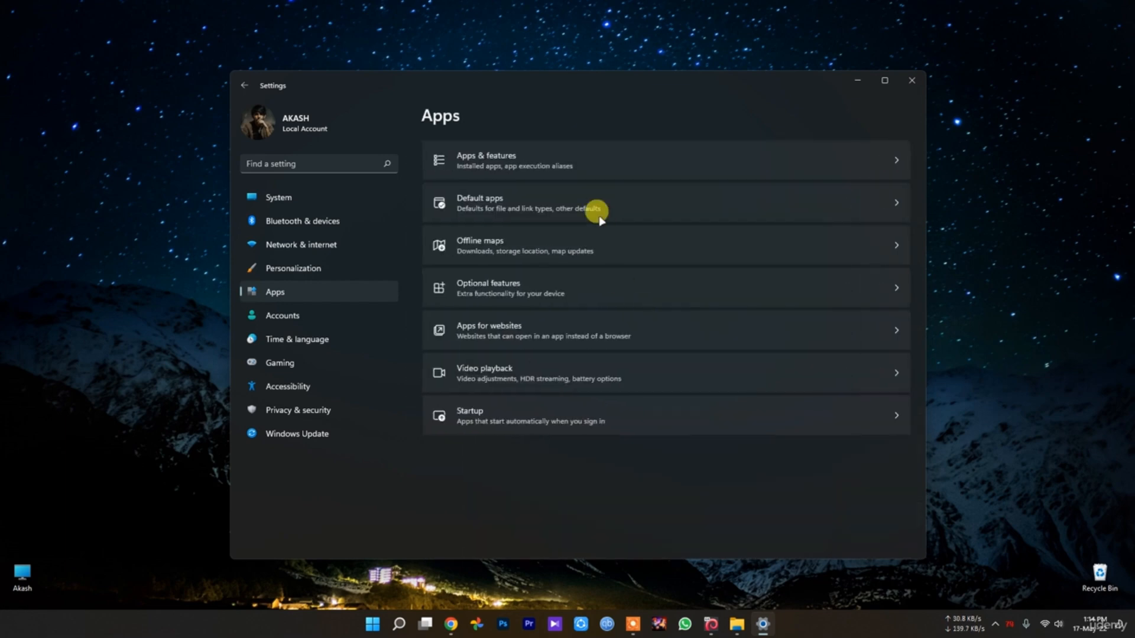
left_click(541, 153)
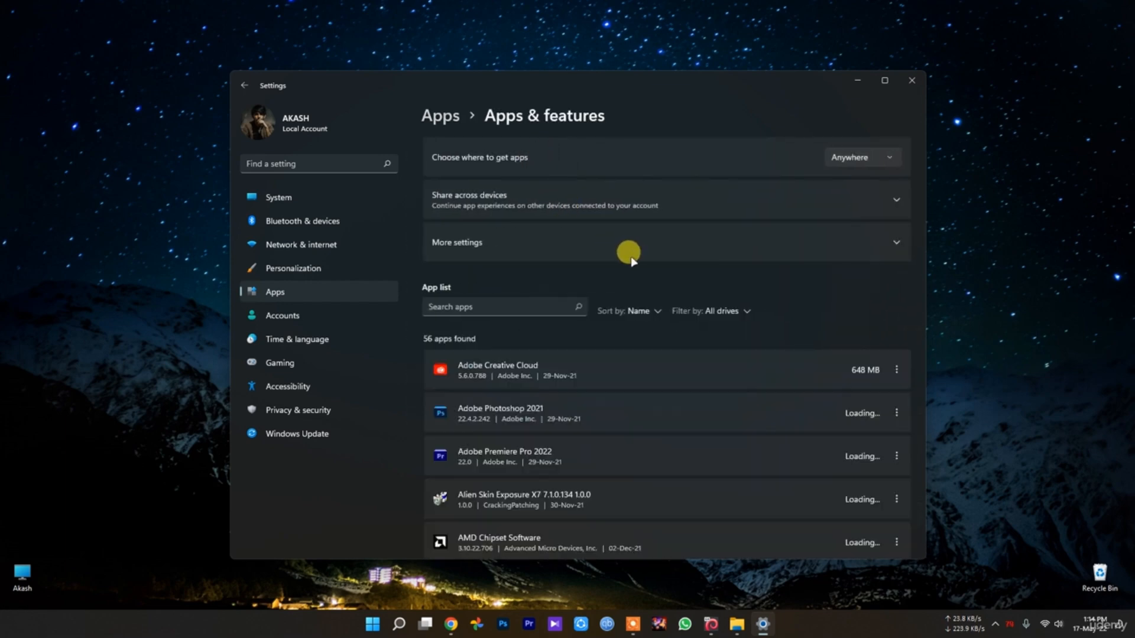
key("alt+Left")
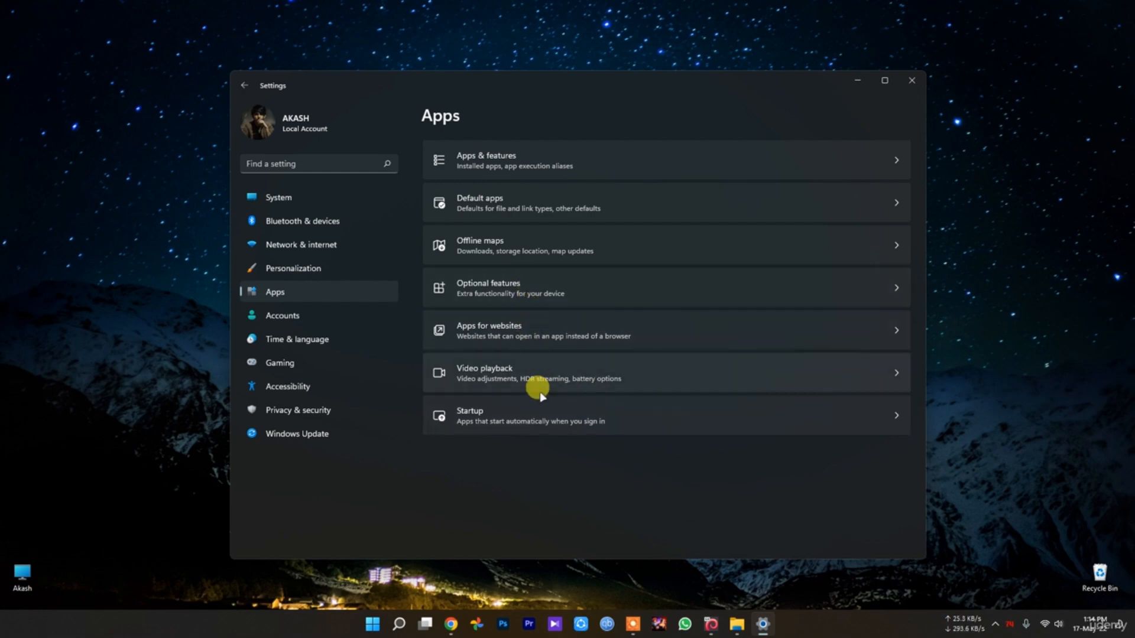
Search the settings for "background" to look for background app options, and leave the suggestions for the Gaming page
left_click(324, 162)
type("bac")
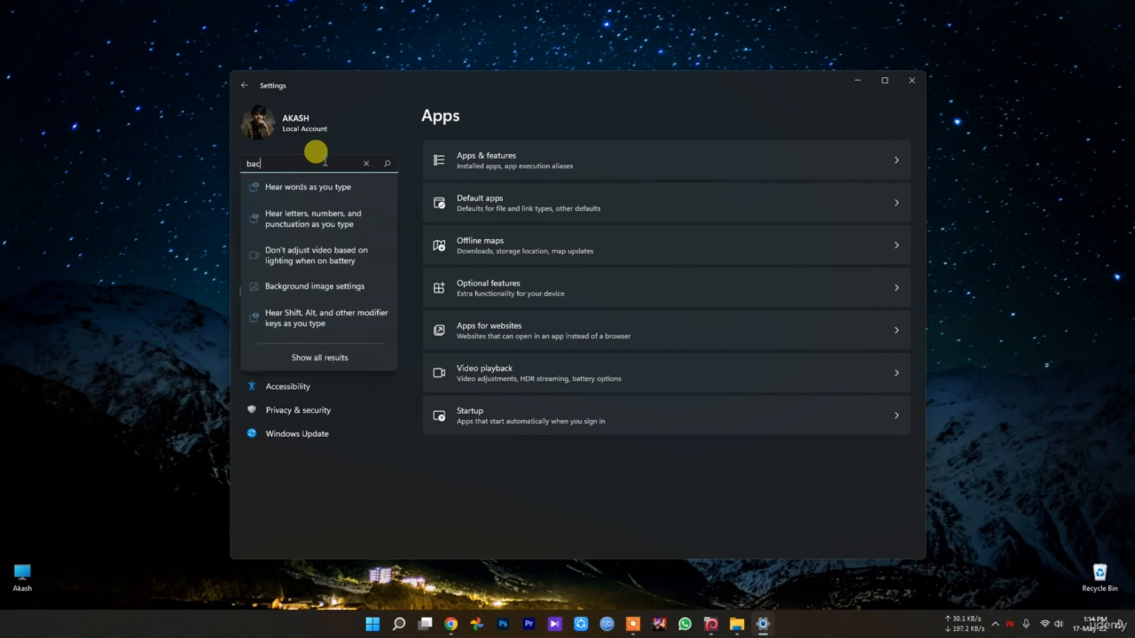
type("kground")
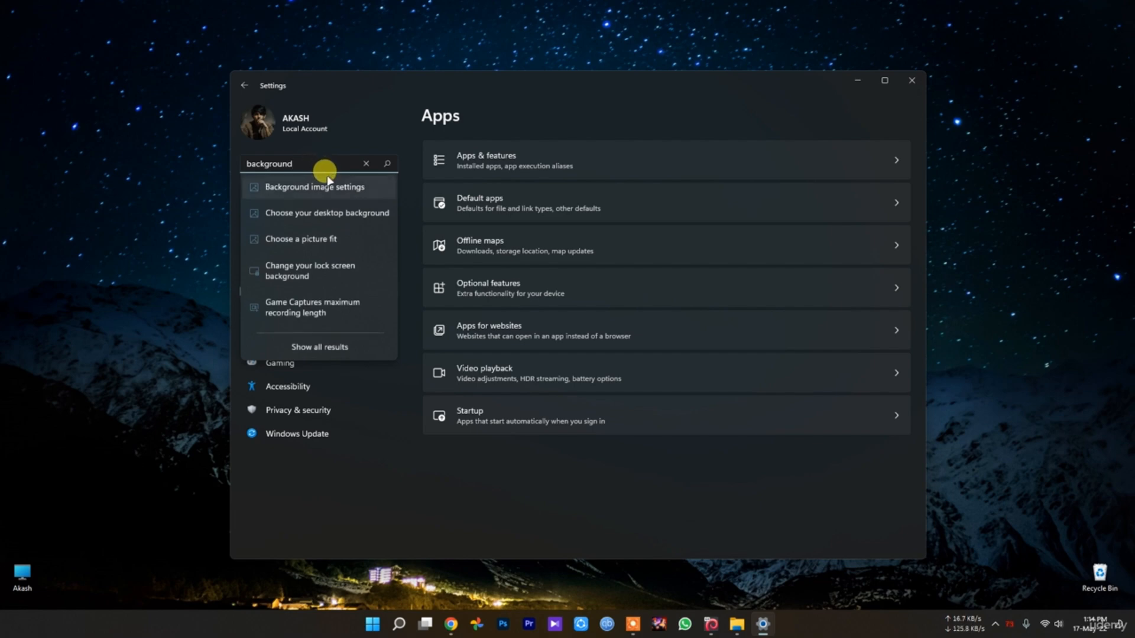
left_click(338, 357)
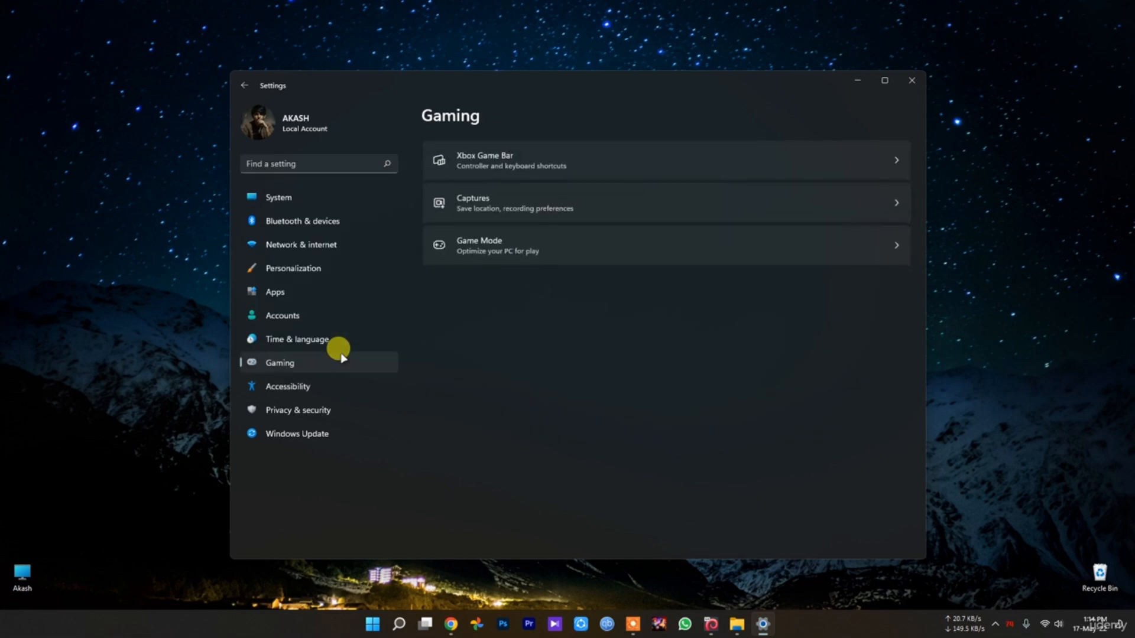
Review the Startup apps list in the Apps settings, and open the Apps for websites page
left_click(295, 294)
left_click(588, 417)
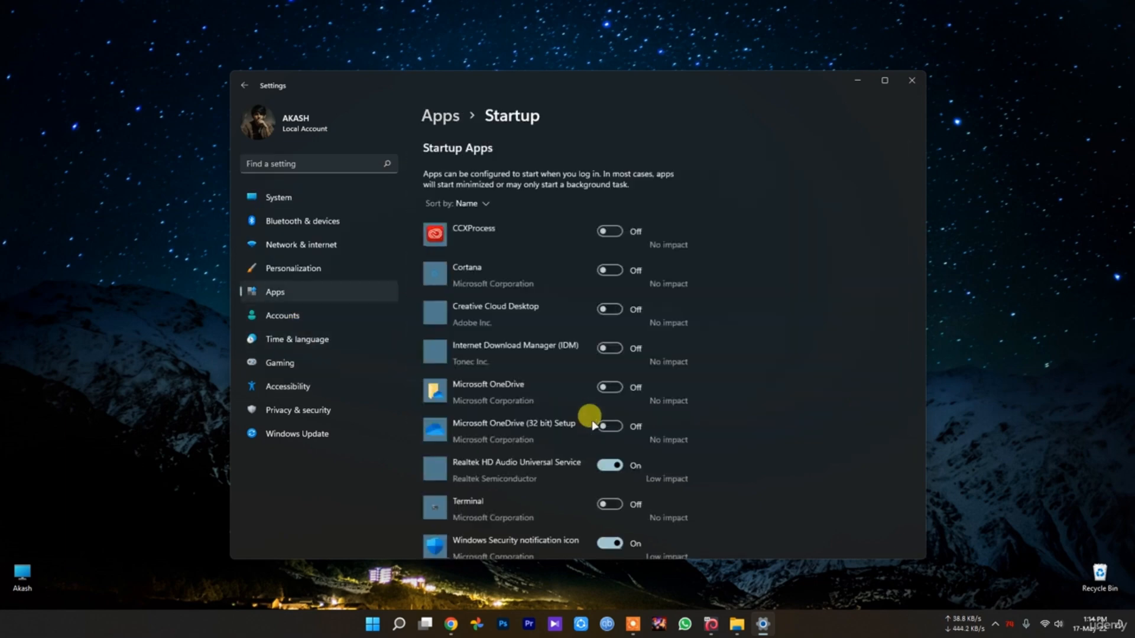
scroll(591, 423, "down", 1)
scroll(593, 423, "down", 4)
scroll(589, 416, "up", 5)
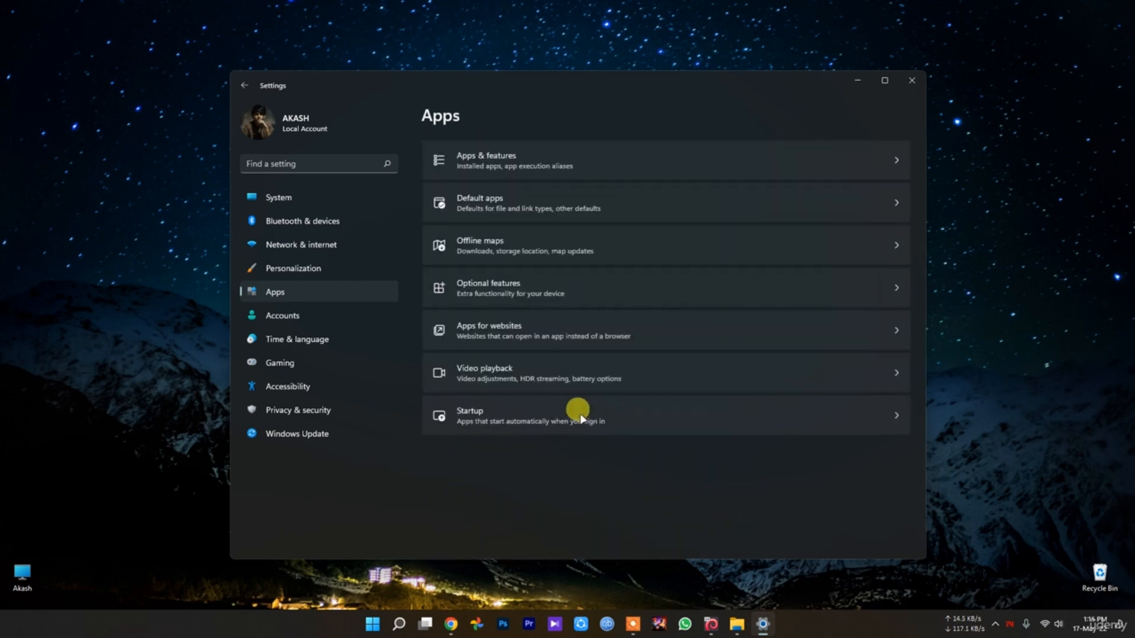
left_click(520, 328)
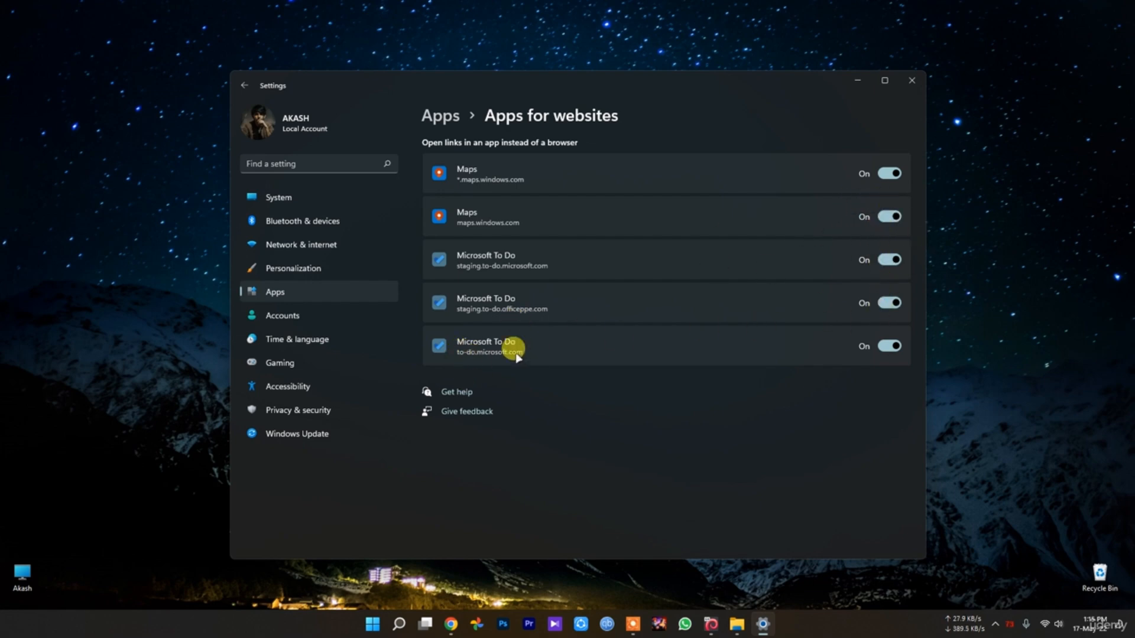
Return to the Apps overview, open the Apps & features page and check the sorting options for the app list
key("alt+Left")
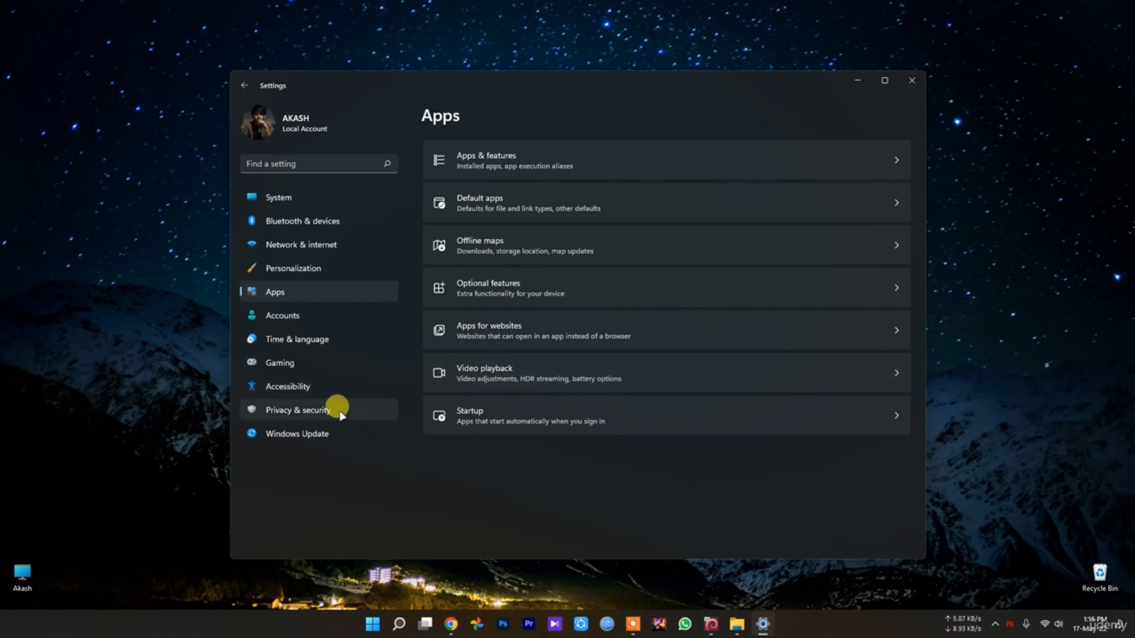
left_click(519, 157)
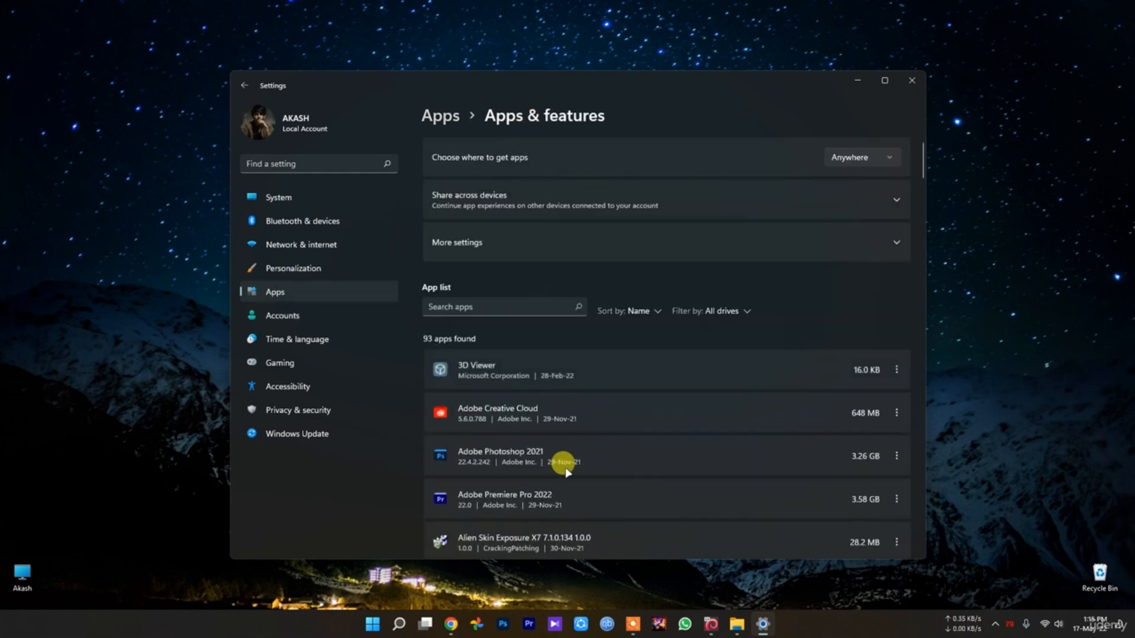
left_click(656, 311)
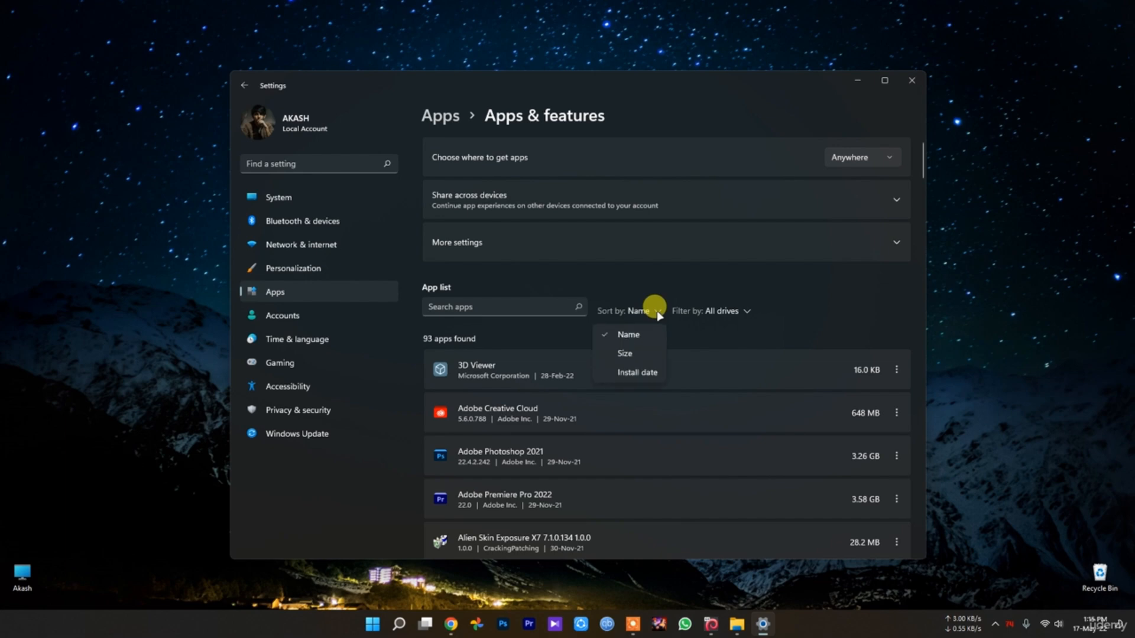
left_click(656, 311)
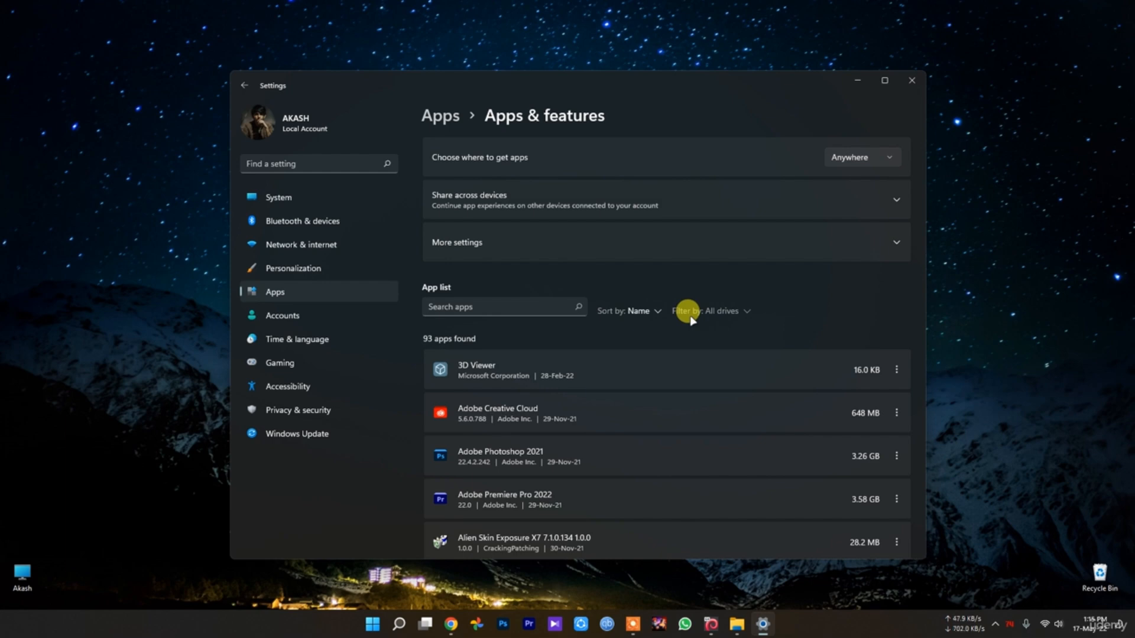
Look through the whole list of installed apps down to the Xbox entries, and close Settings
scroll(624, 408, "down", 10)
scroll(624, 414, "down", 15)
scroll(538, 438, "down", 10)
scroll(526, 498, "up", 20)
scroll(561, 499, "down", 15)
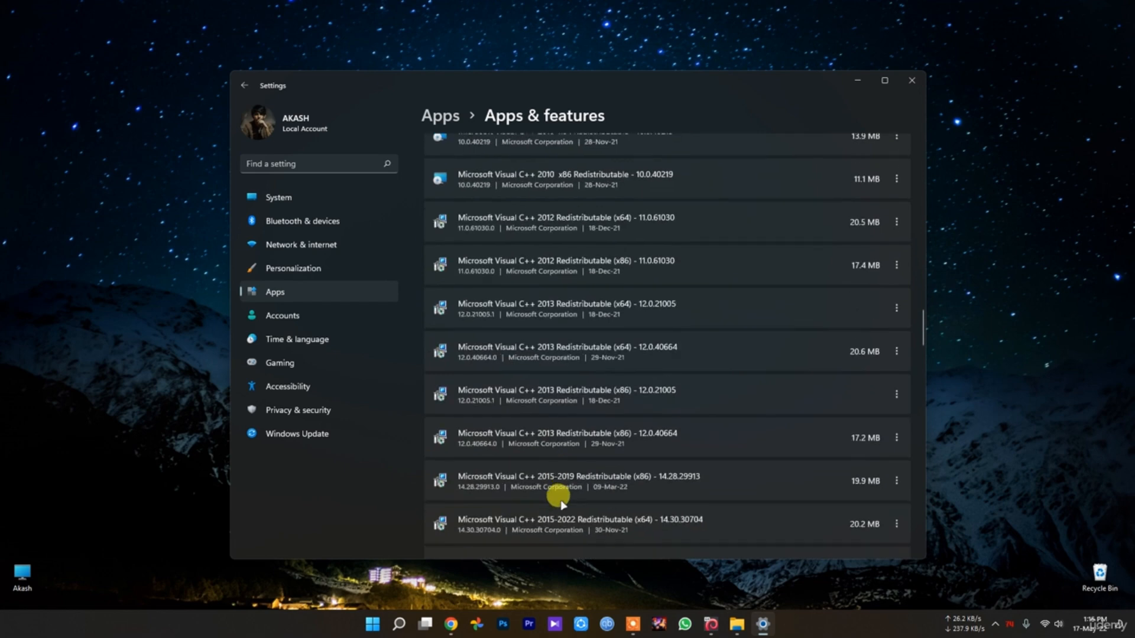
scroll(502, 484, "down", 10)
scroll(502, 500, "down", 15)
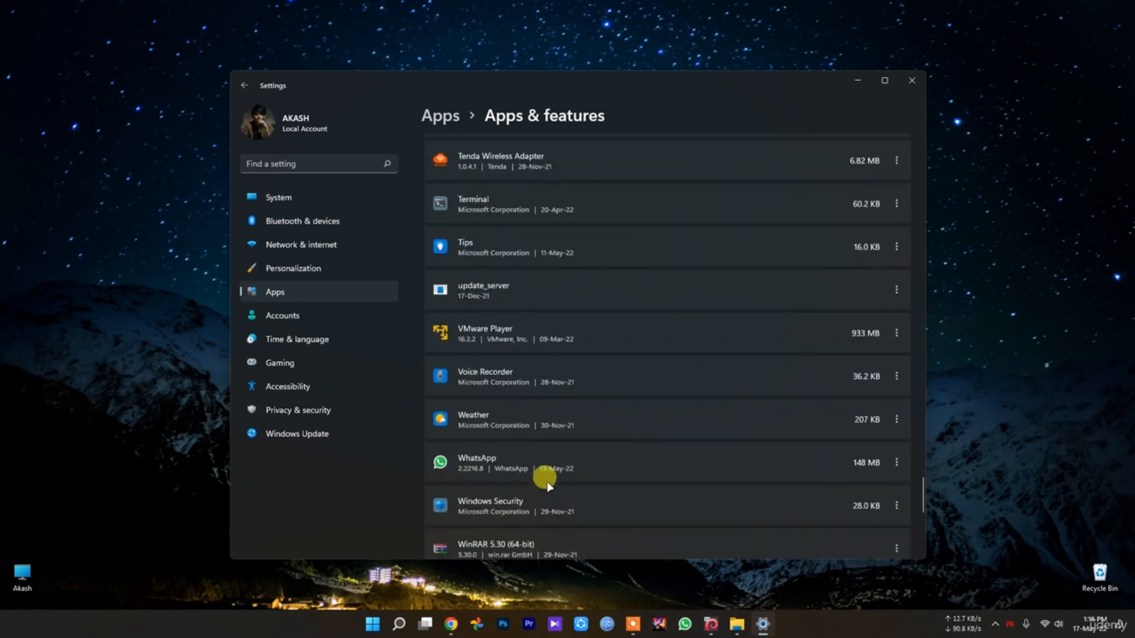
scroll(543, 482, "down", 5)
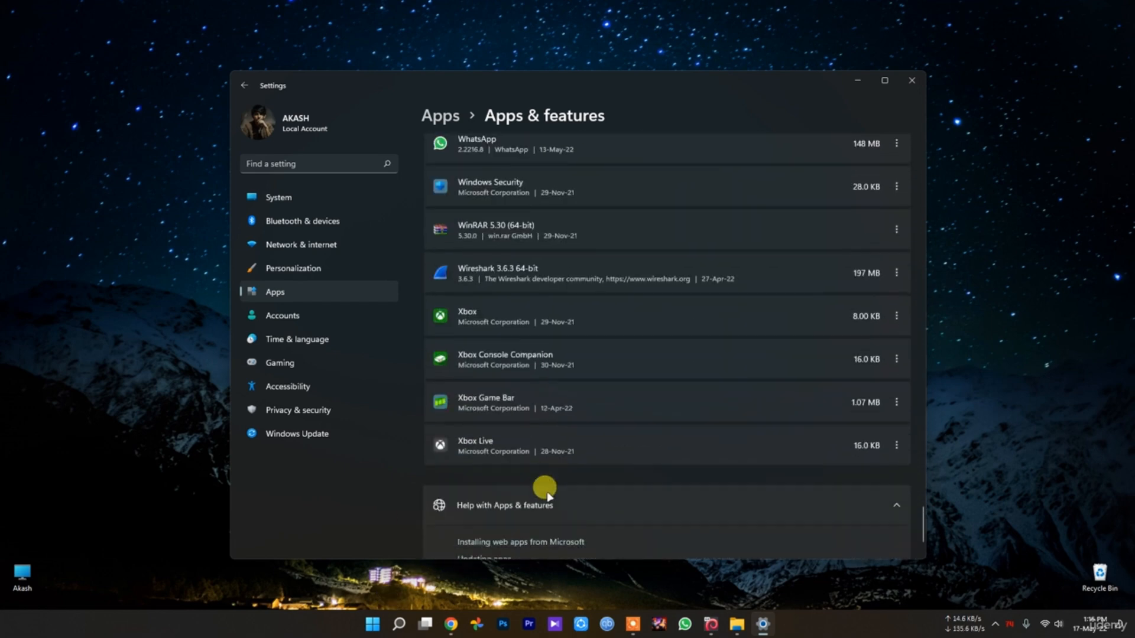
left_click(913, 83)
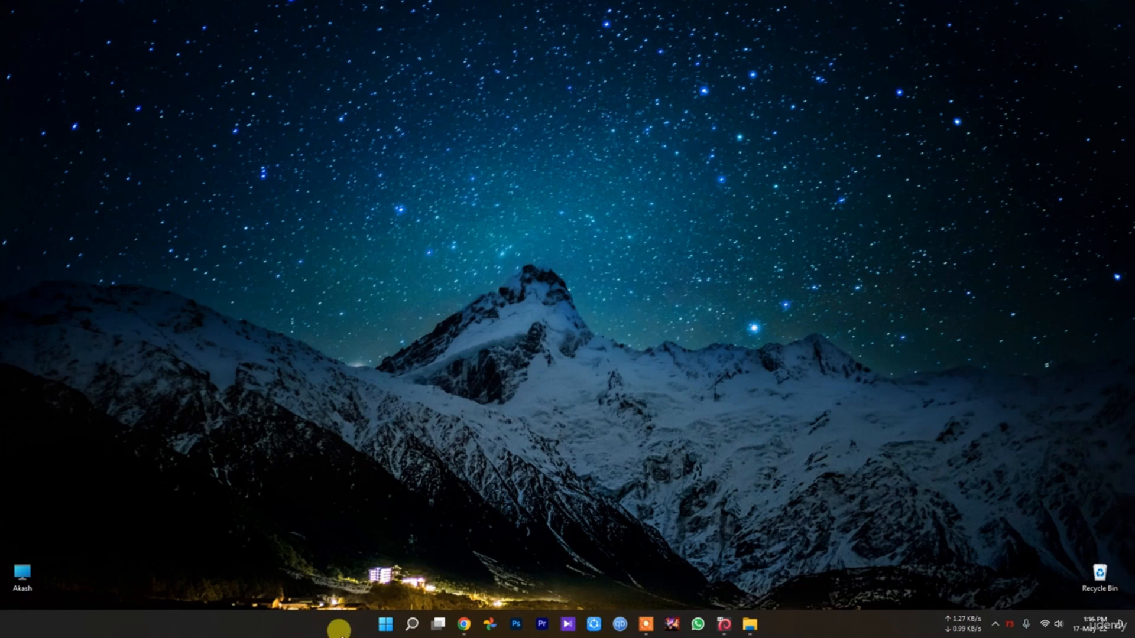
Review both pages of pinned apps in Start and return to the desktop
left_click(391, 626)
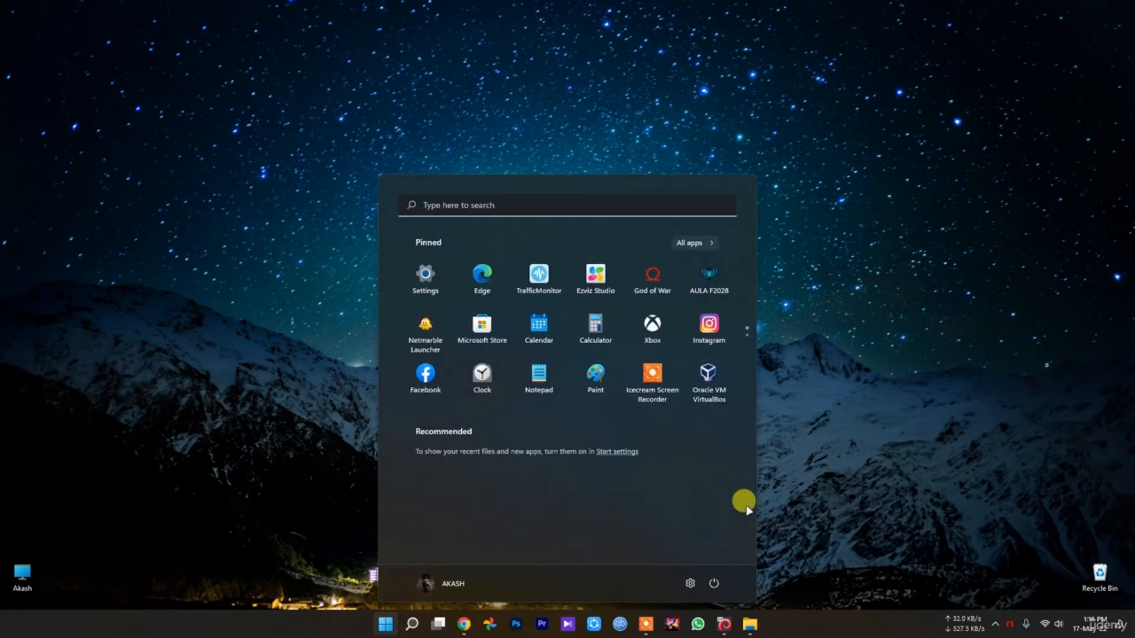
left_click(958, 440)
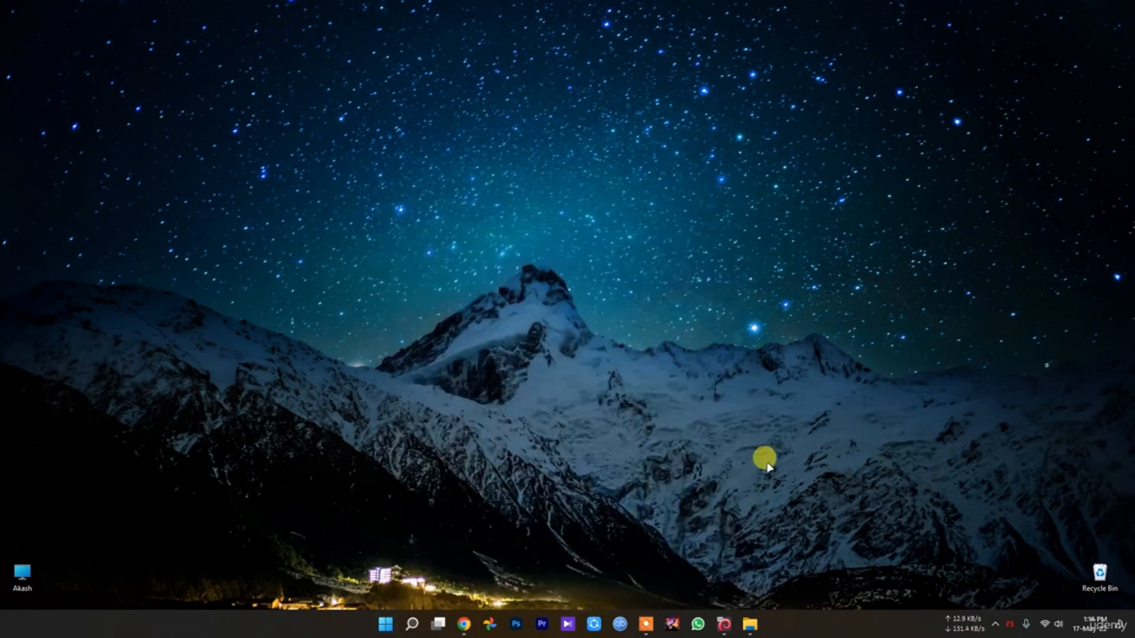
mouse_move(409, 622)
left_click(386, 625)
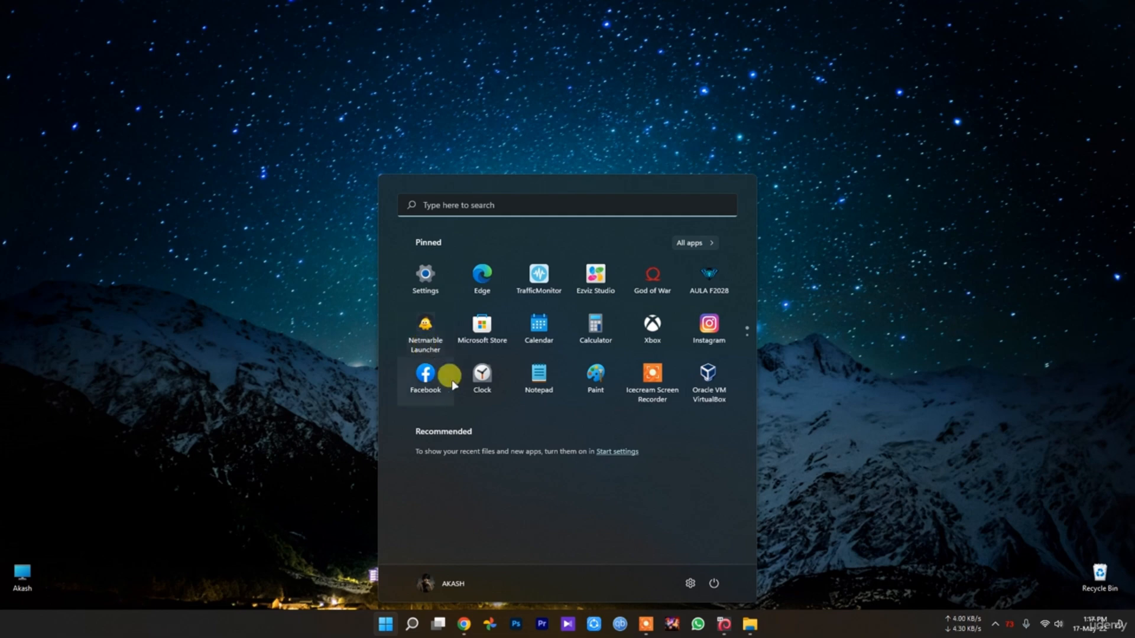
scroll(452, 385, "down", 1)
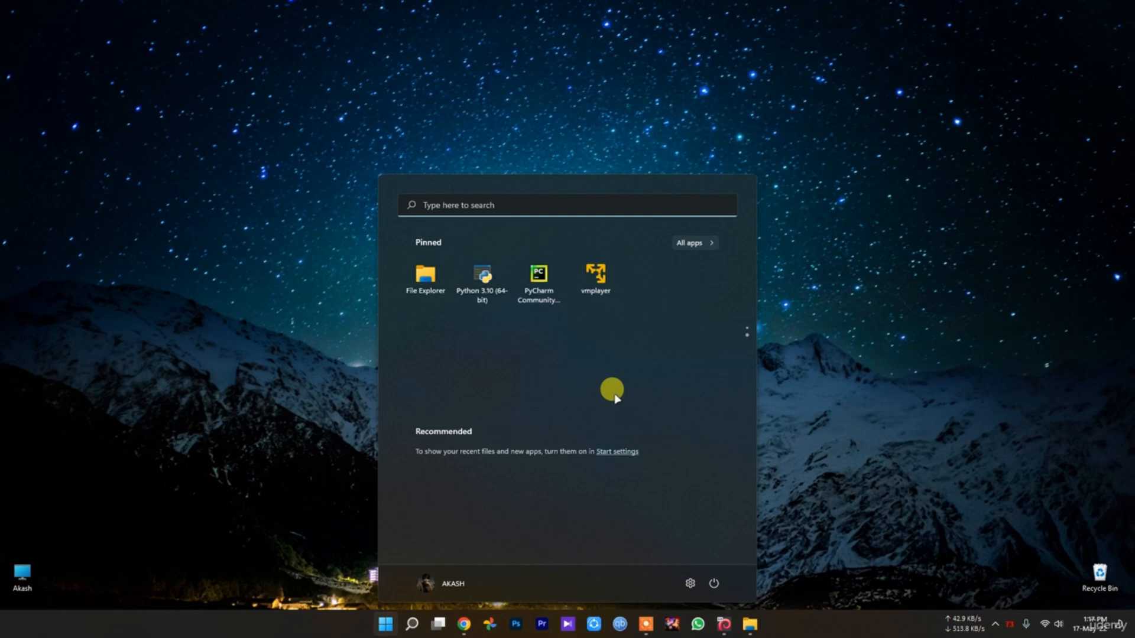
left_click(274, 337)
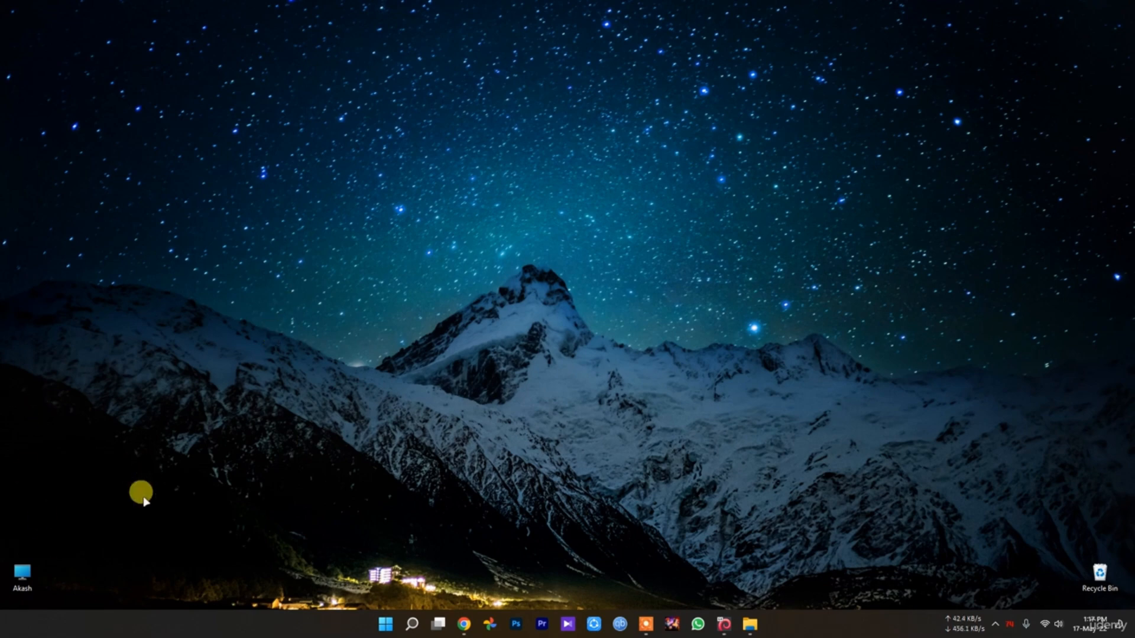
Open the computer's drive overview from the desktop and check the storage details of the Windows 11 (C:) drive
double_click(22, 573)
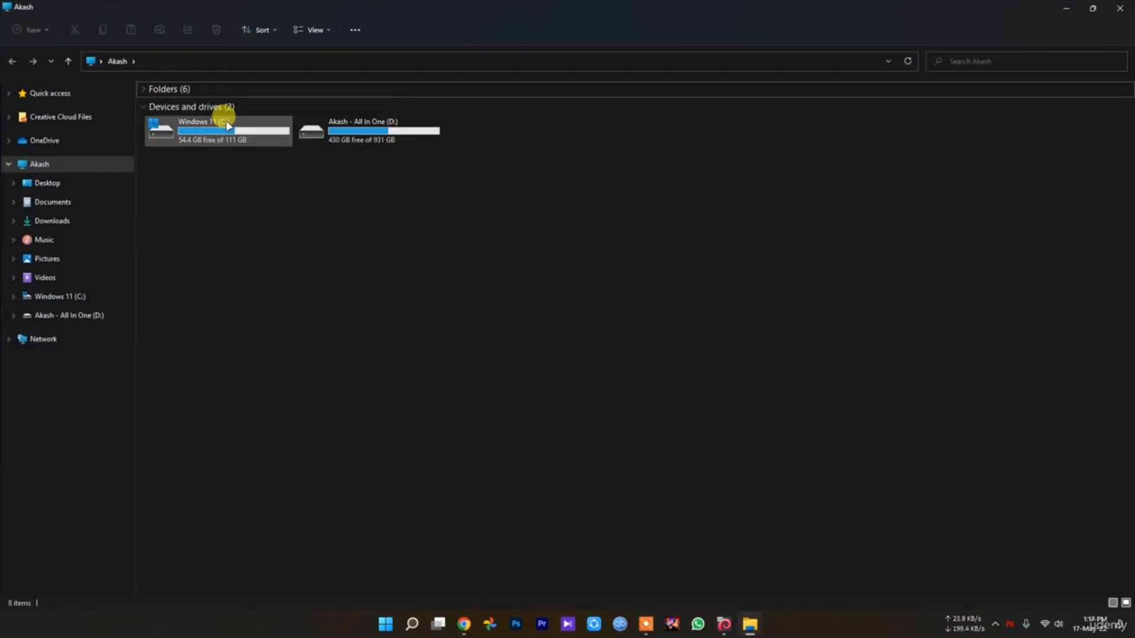
mouse_move(232, 126)
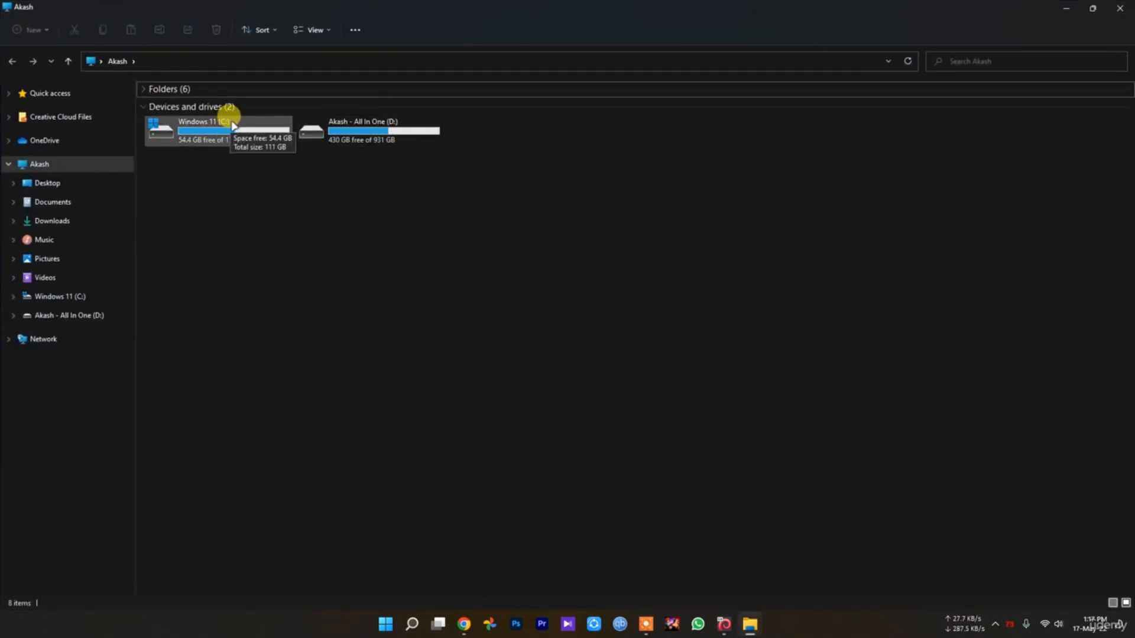
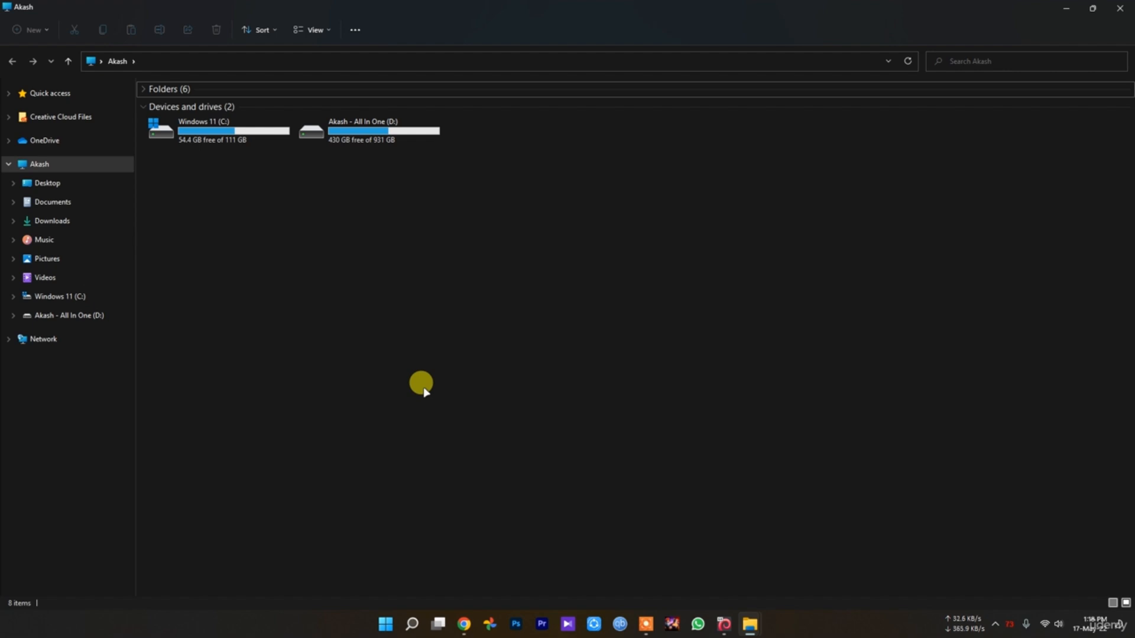
Start Disk Cleanup from the Windows 11 (C:) drive's properties and look through the files it offers to delete
left_click(170, 133)
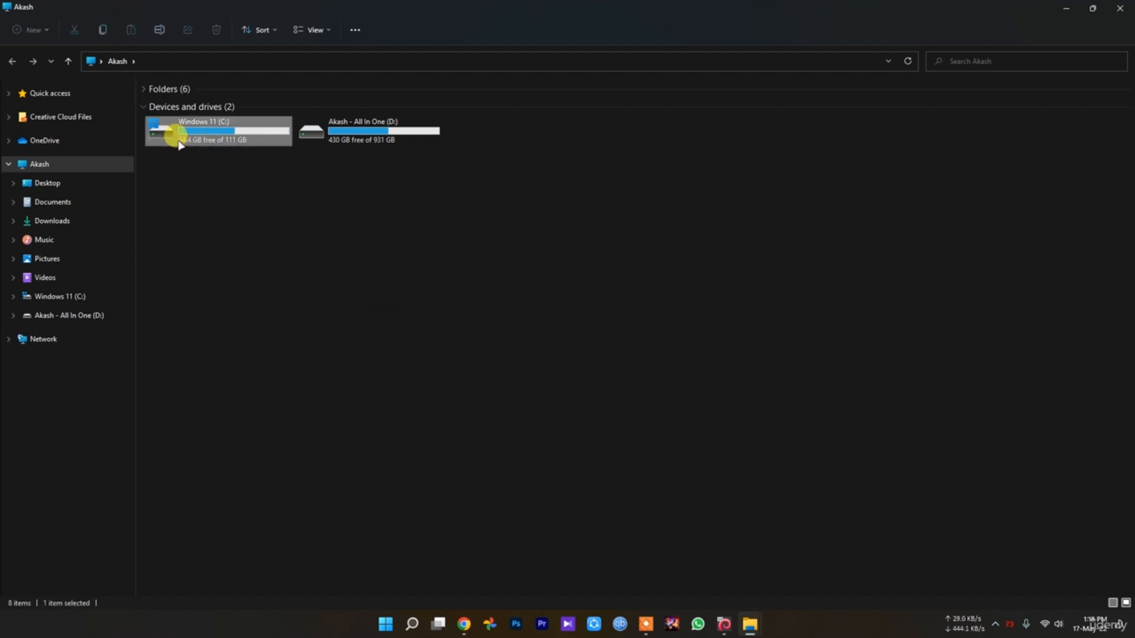
right_click(170, 133)
left_click(252, 294)
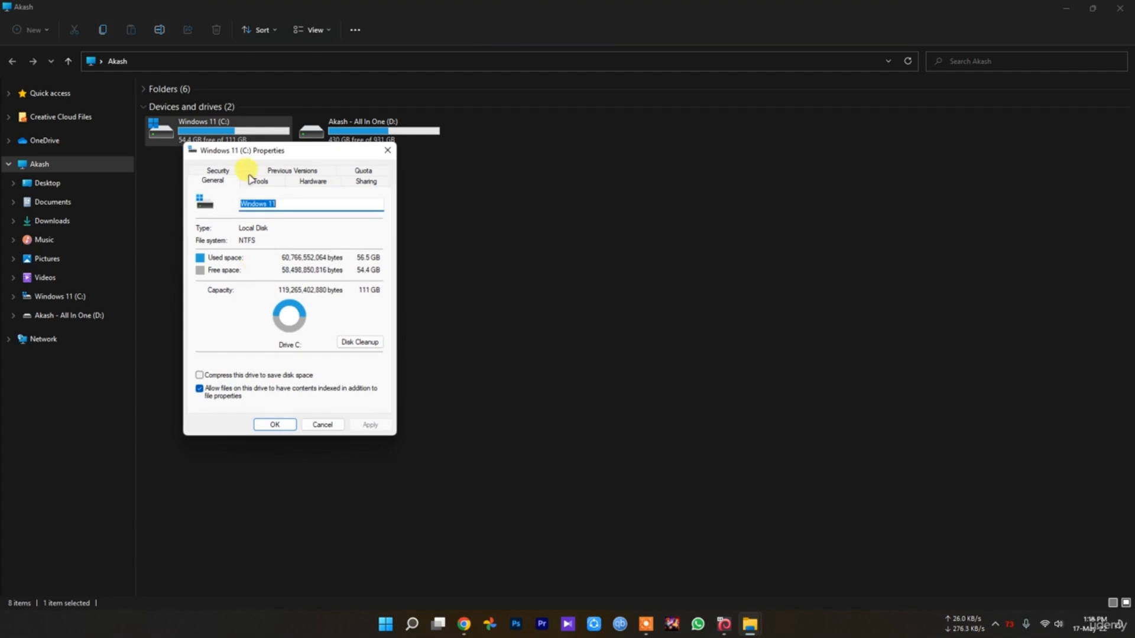
left_click_drag(268, 145, 637, 185)
left_click(729, 386)
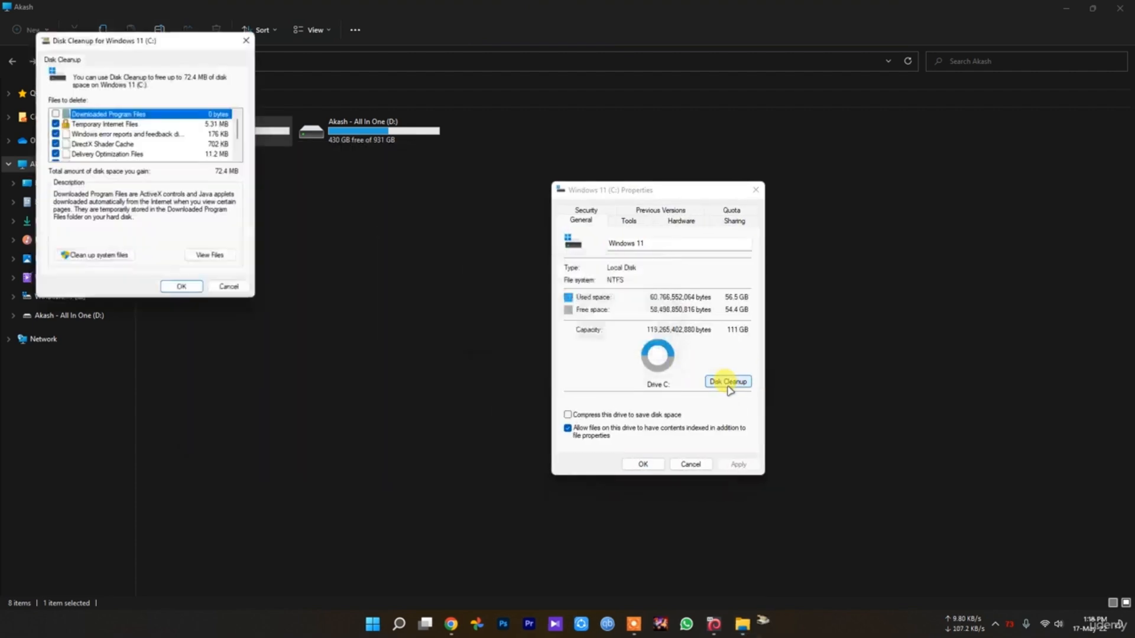
left_click_drag(109, 44, 639, 223)
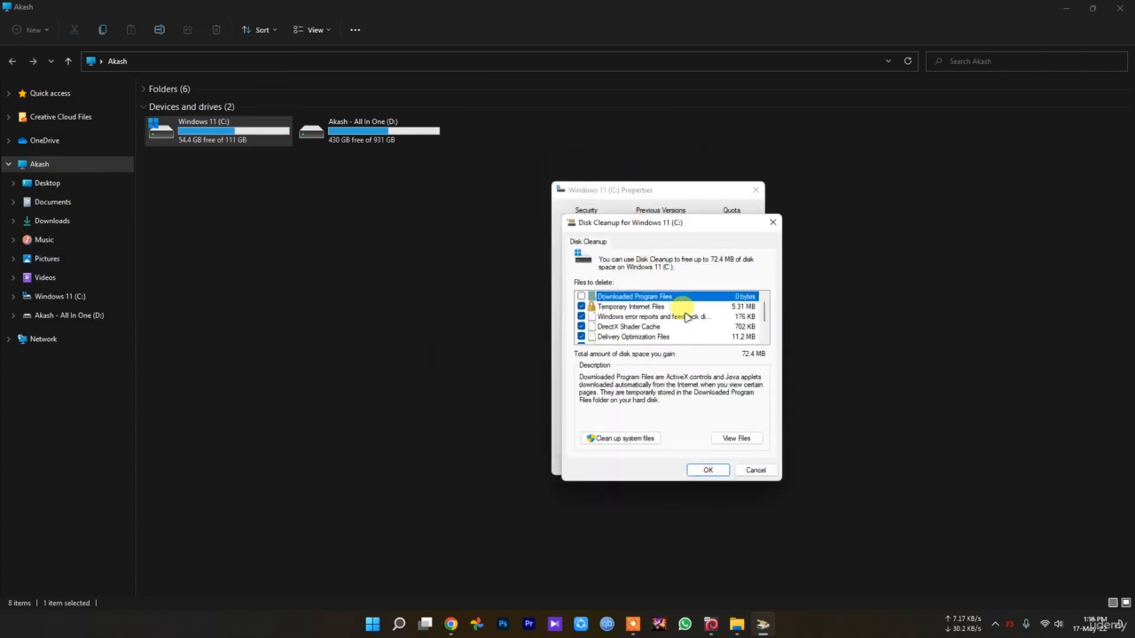
scroll(701, 311, "down", 1)
scroll(700, 324, "up", 1)
Include system files in Disk Cleanup and review the categories from Windows Update Cleanup down to Recycle Bin
left_click(626, 439)
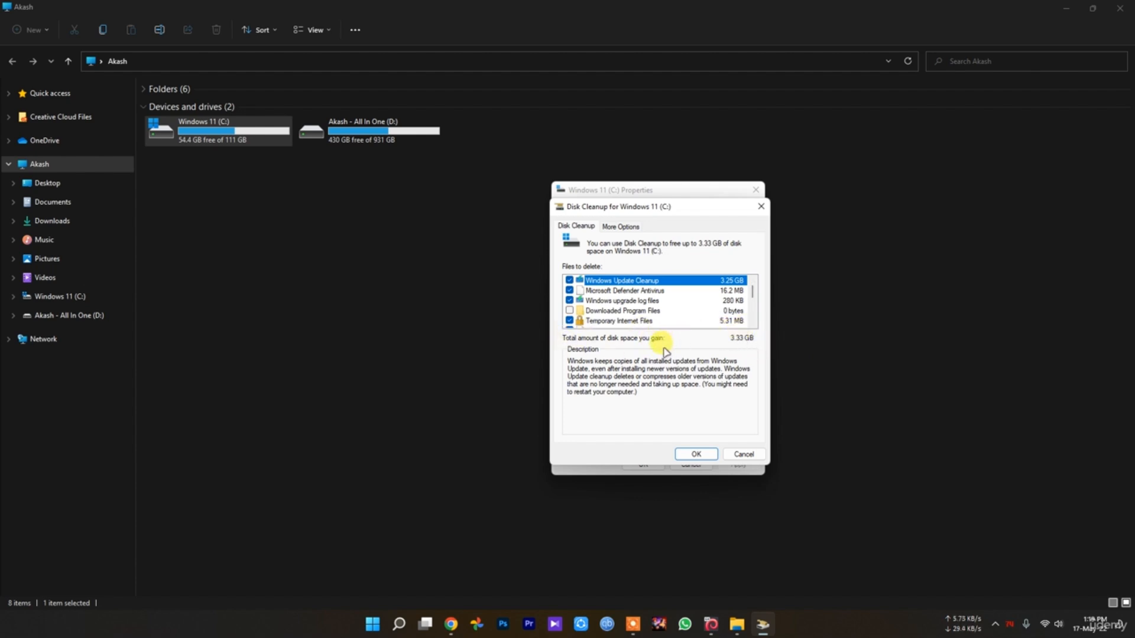
left_click(654, 291)
left_click(643, 281)
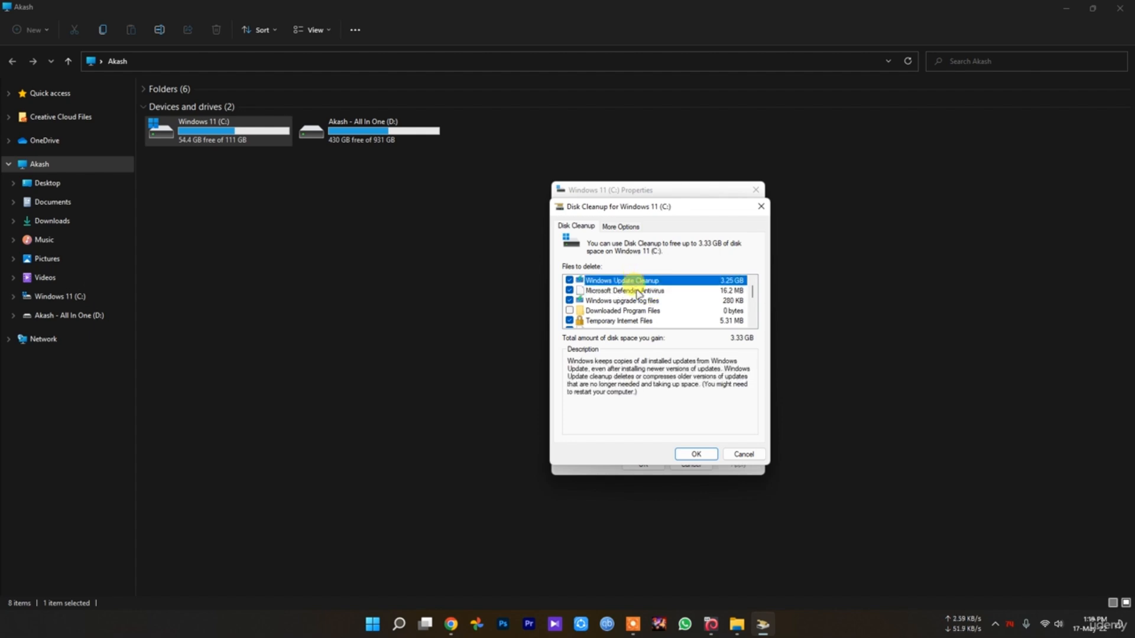
left_click(643, 294)
scroll(638, 313, "down", 3)
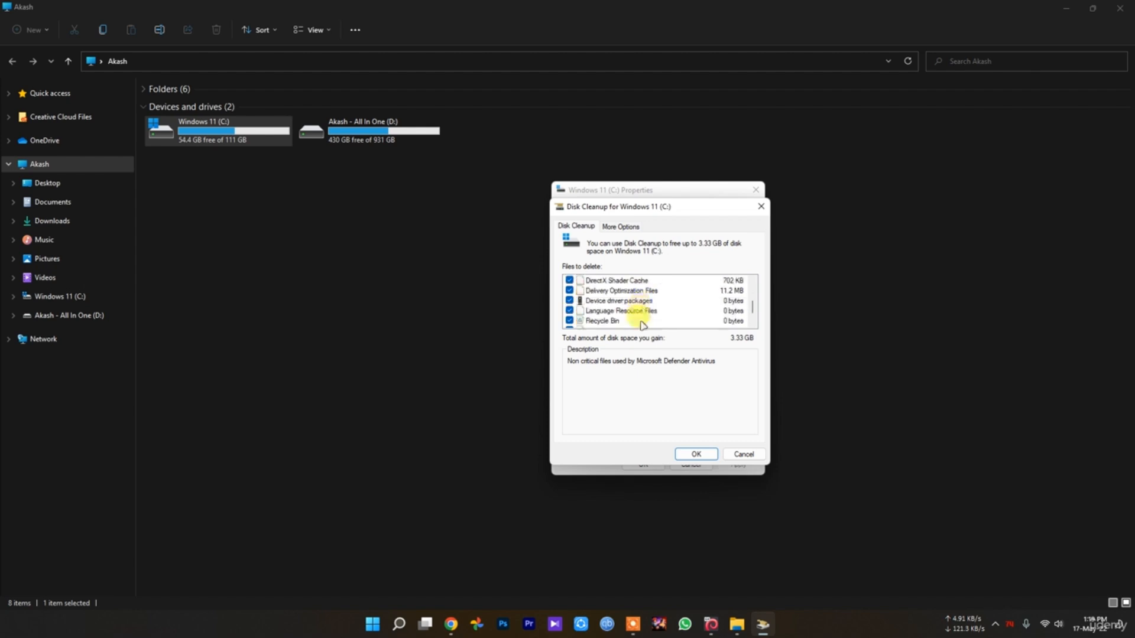
scroll(621, 319, "up", 3)
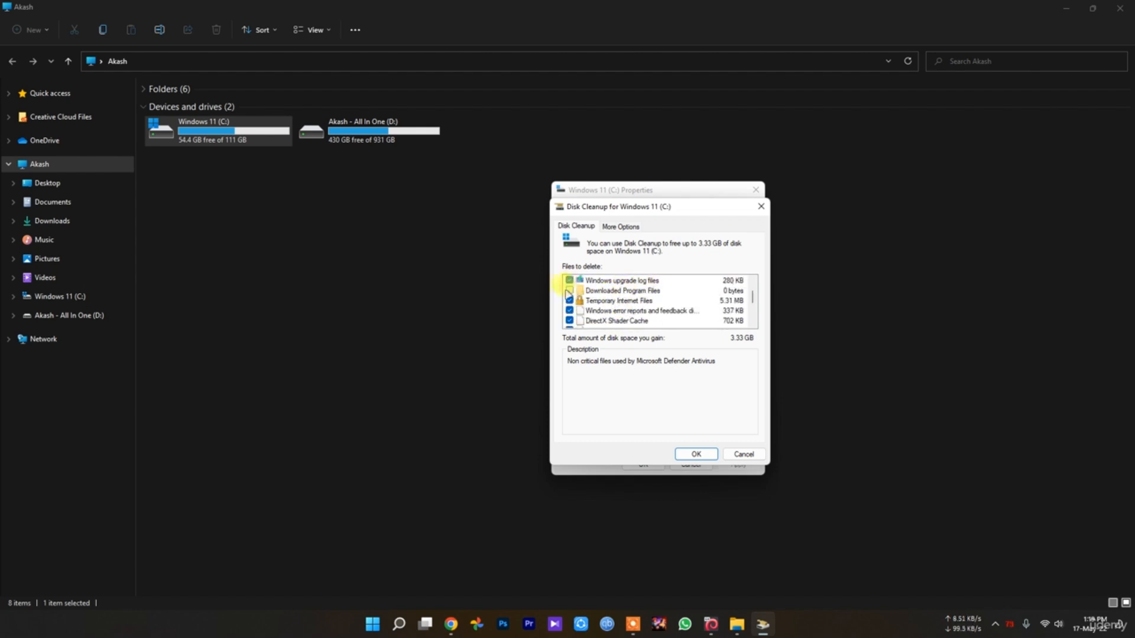
left_click(580, 304)
Cancel Disk Cleanup and the drive's properties without deleting anything, and close File Explorer
left_click(743, 454)
left_click(690, 464)
left_click(228, 256)
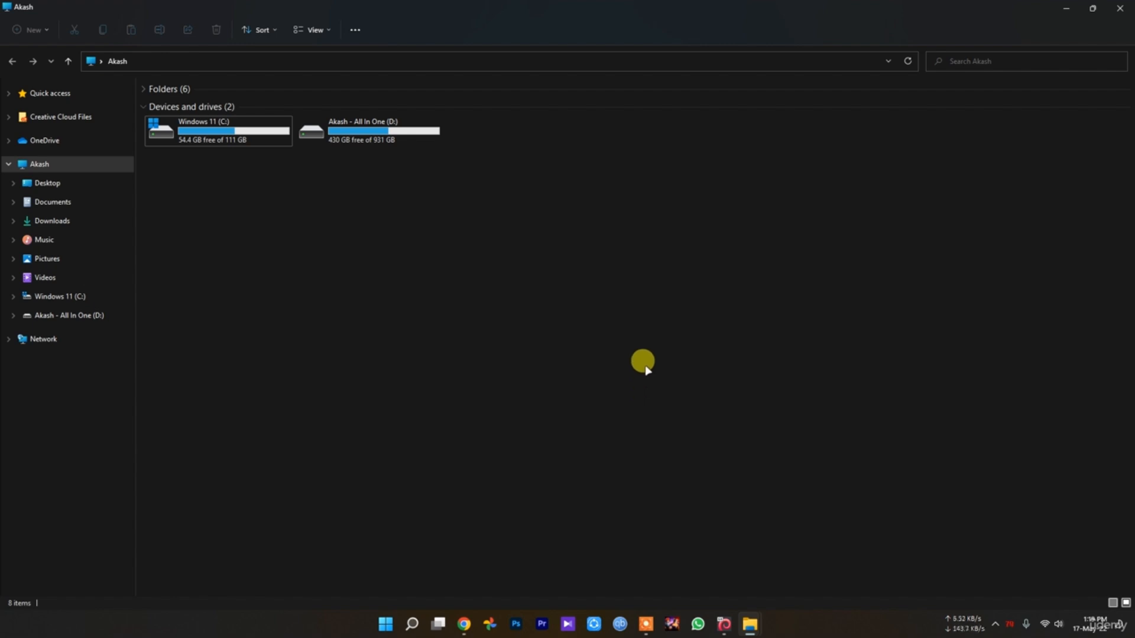
left_click(1120, 8)
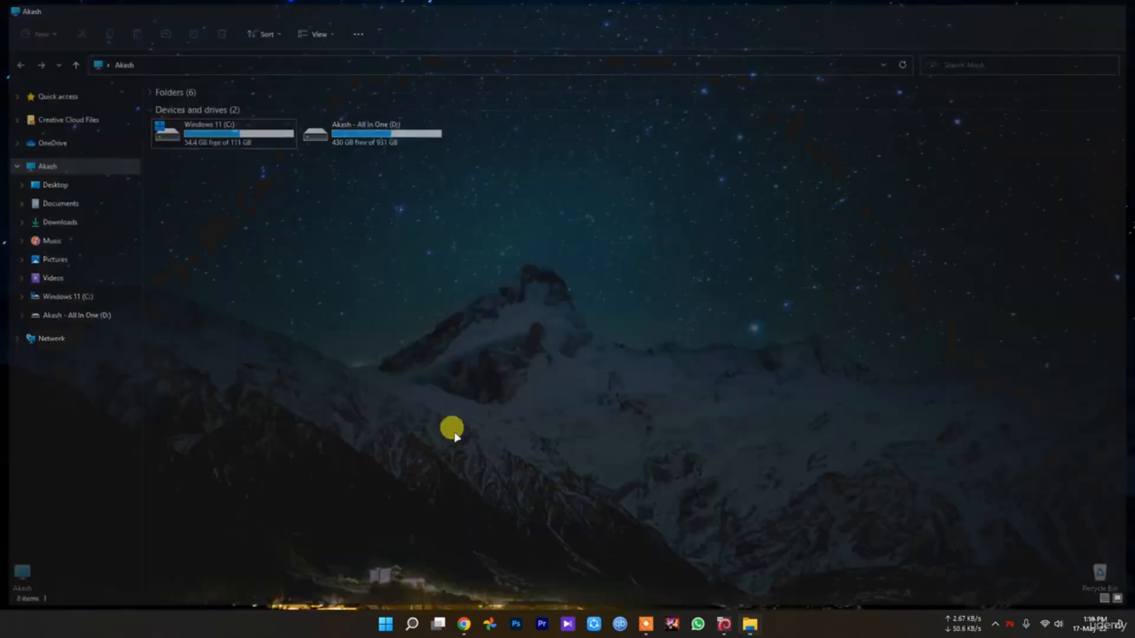
Search Start for "defr" and open Defragment and Optimize Drives
left_click(386, 624)
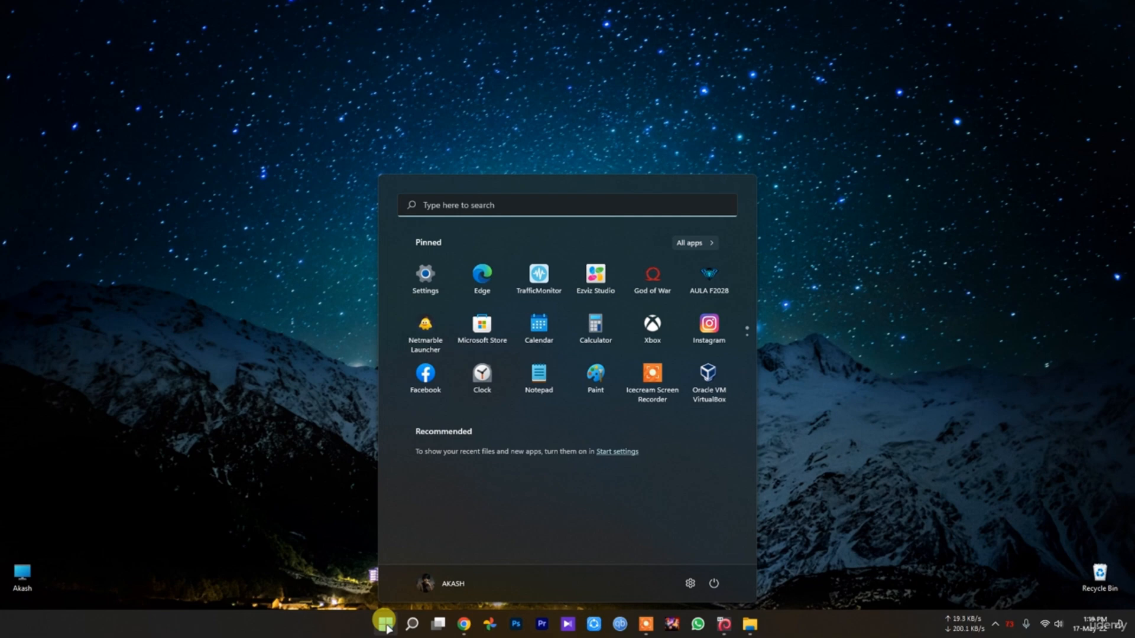
type("de")
type("fre")
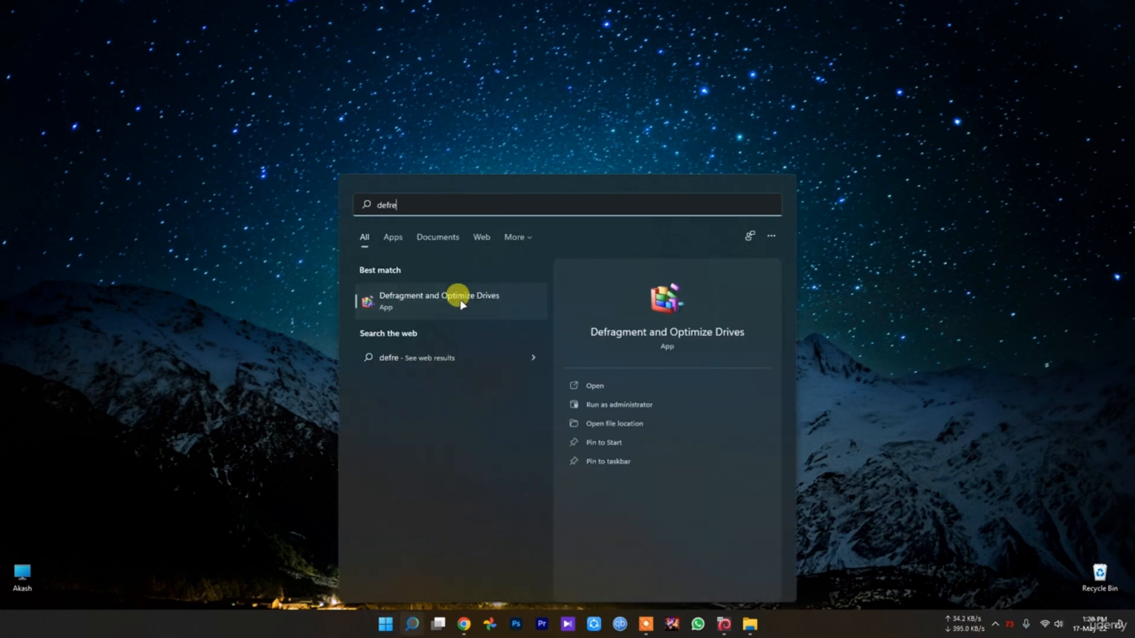
left_click(450, 297)
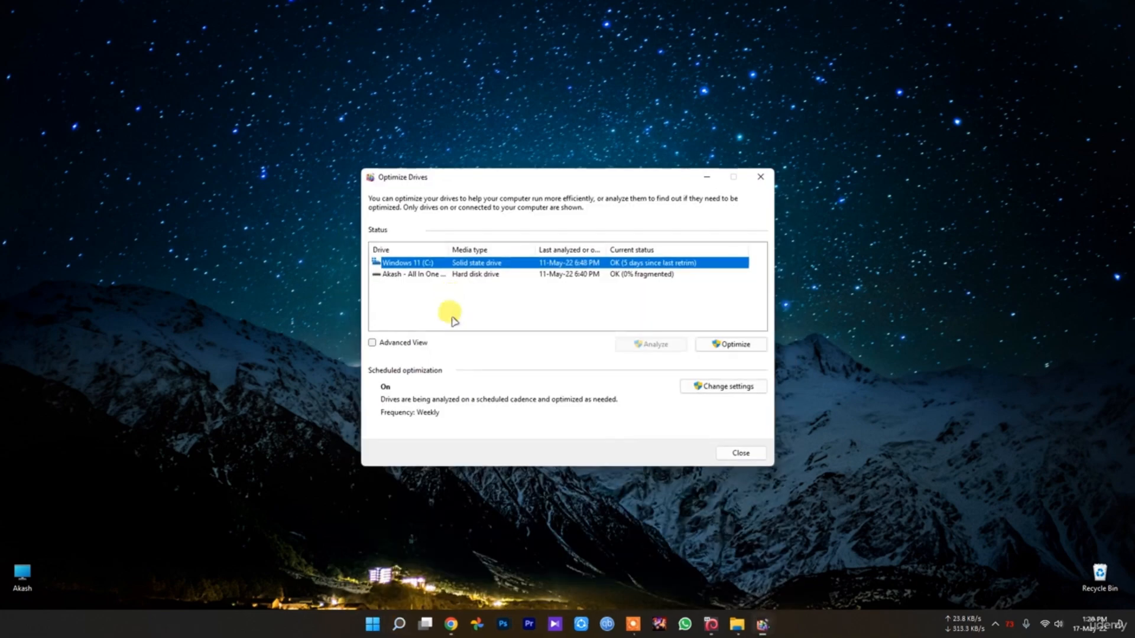
Compare the media type, status and available actions of the C: and D: drives, widening the Drive column, and close Optimize Drives
left_click(467, 275)
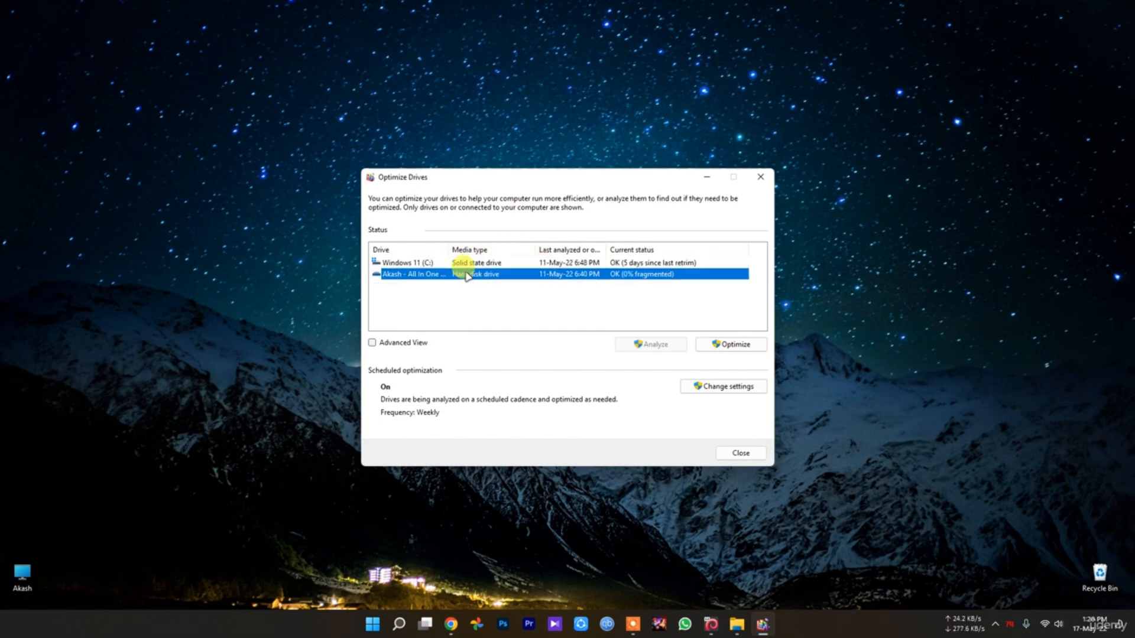
left_click(468, 263)
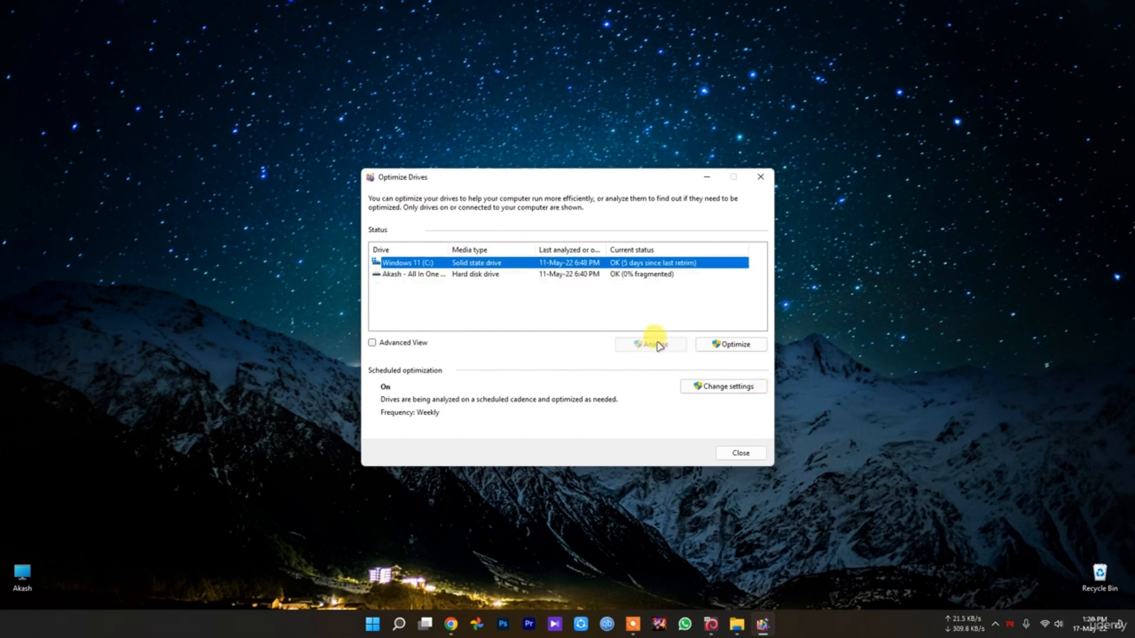
left_click(523, 274)
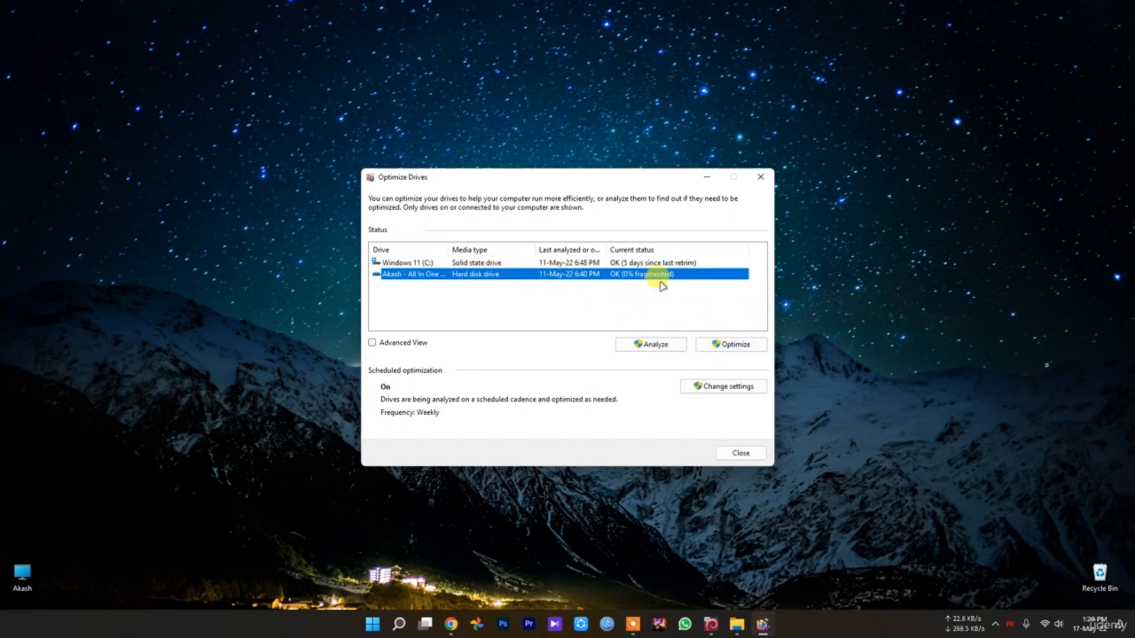
left_click(651, 263)
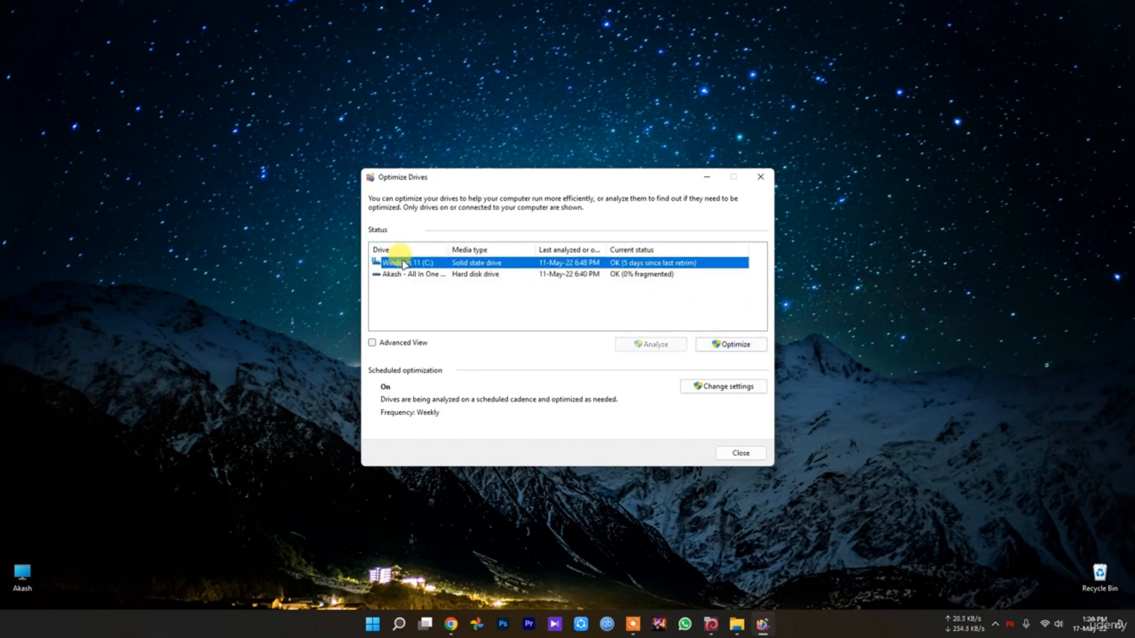
mouse_move(448, 248)
left_mouse_down()
mouse_move(512, 247)
mouse_move(470, 255)
left_mouse_up()
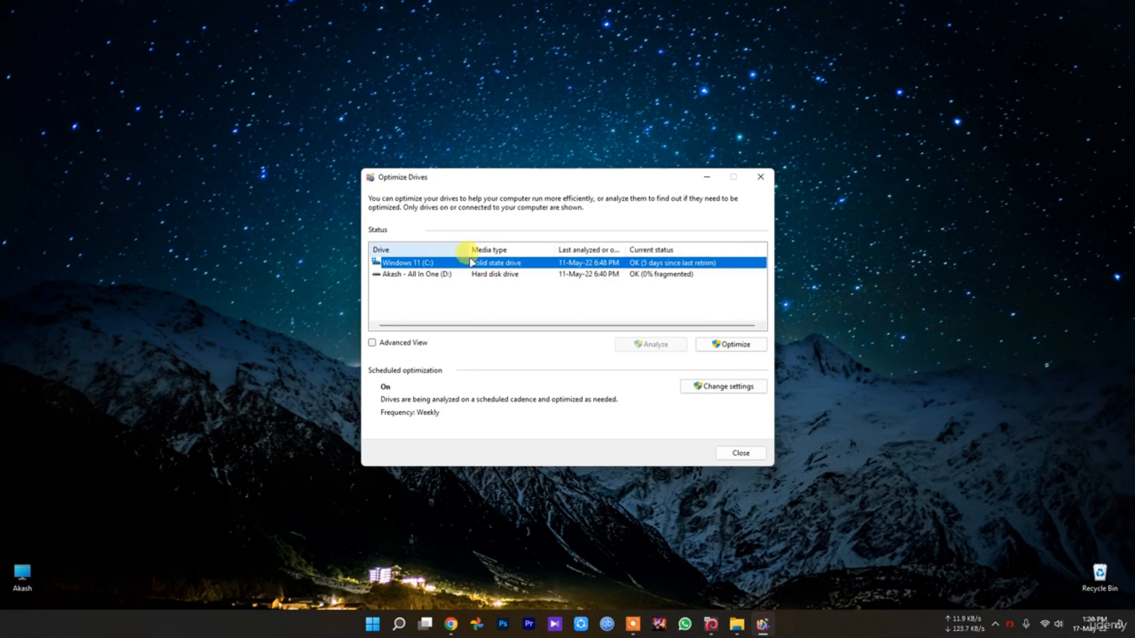
left_click(507, 275)
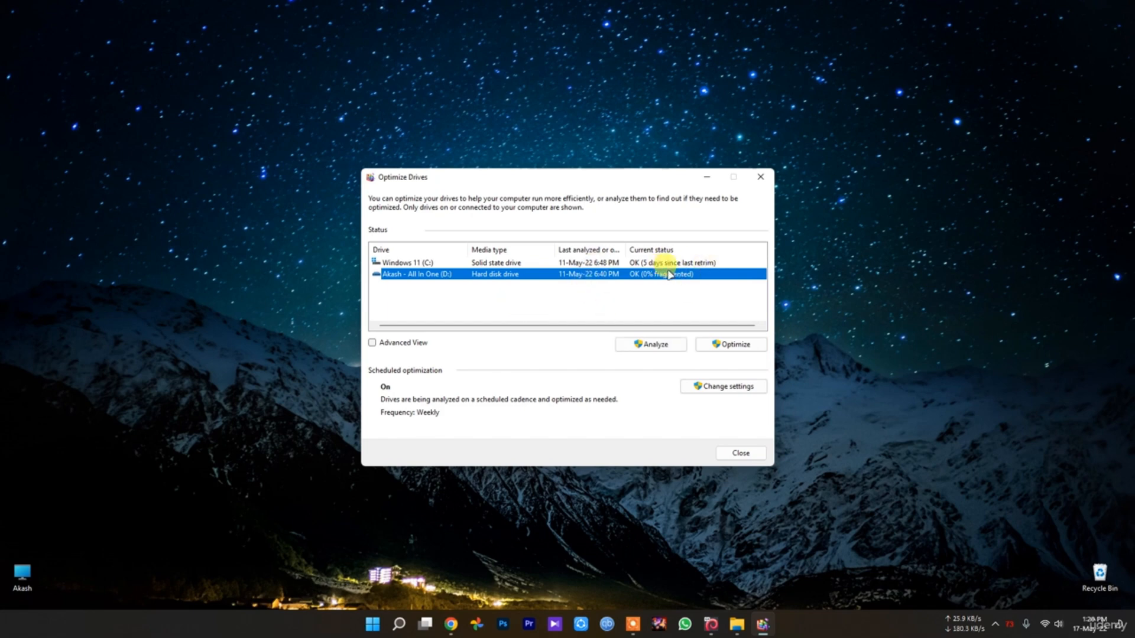
left_click(761, 176)
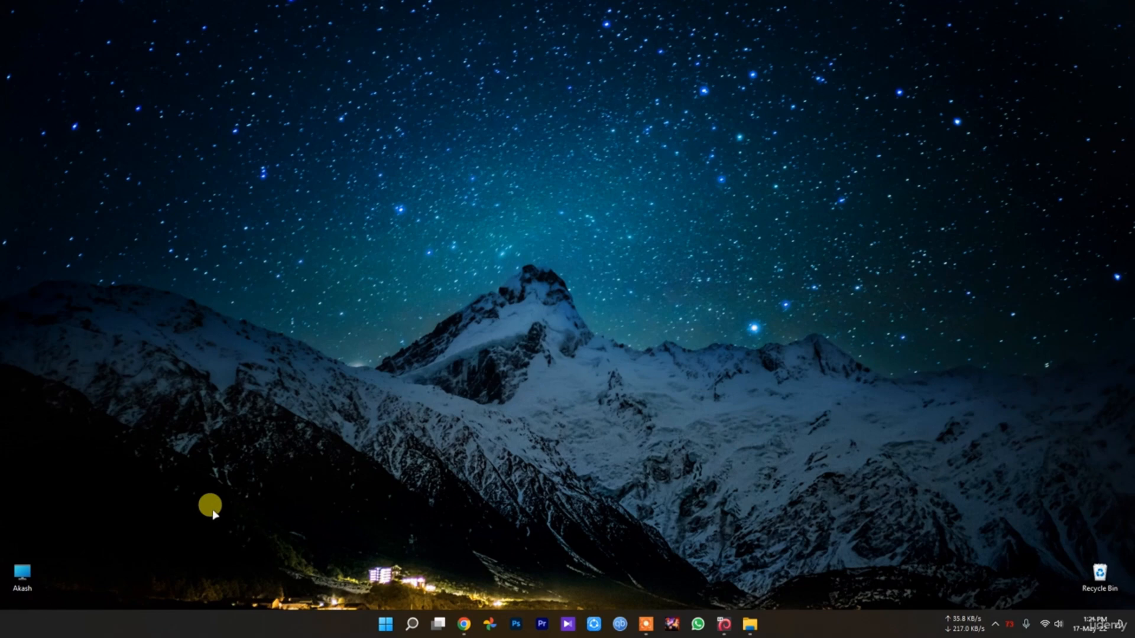
Open Settings from Start and view the Windows Update page
left_click(386, 624)
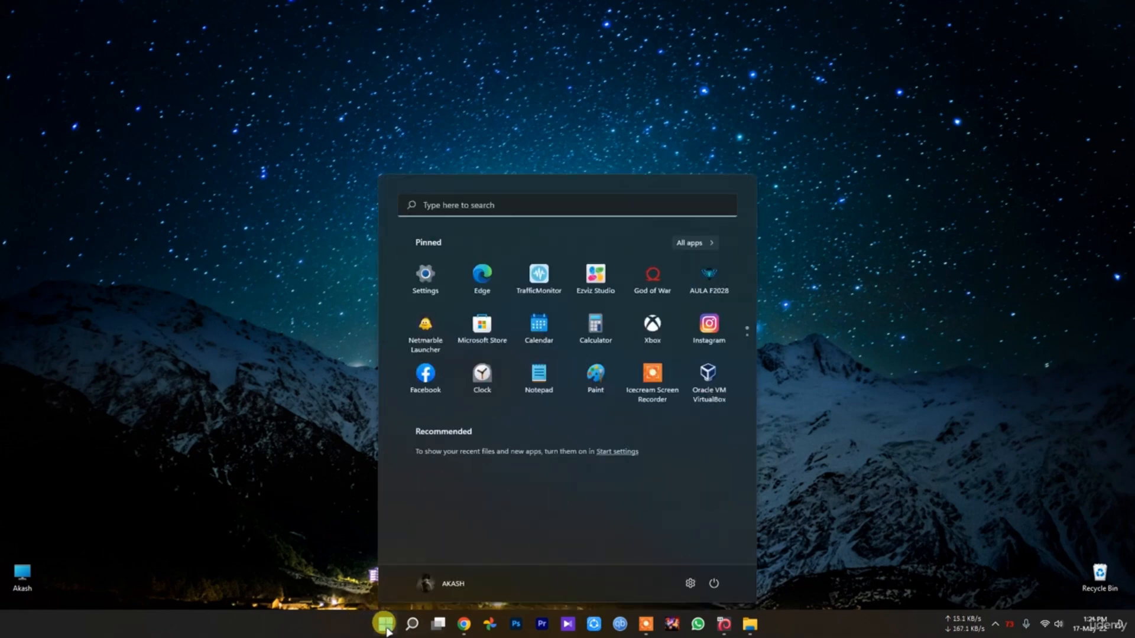
left_click(688, 584)
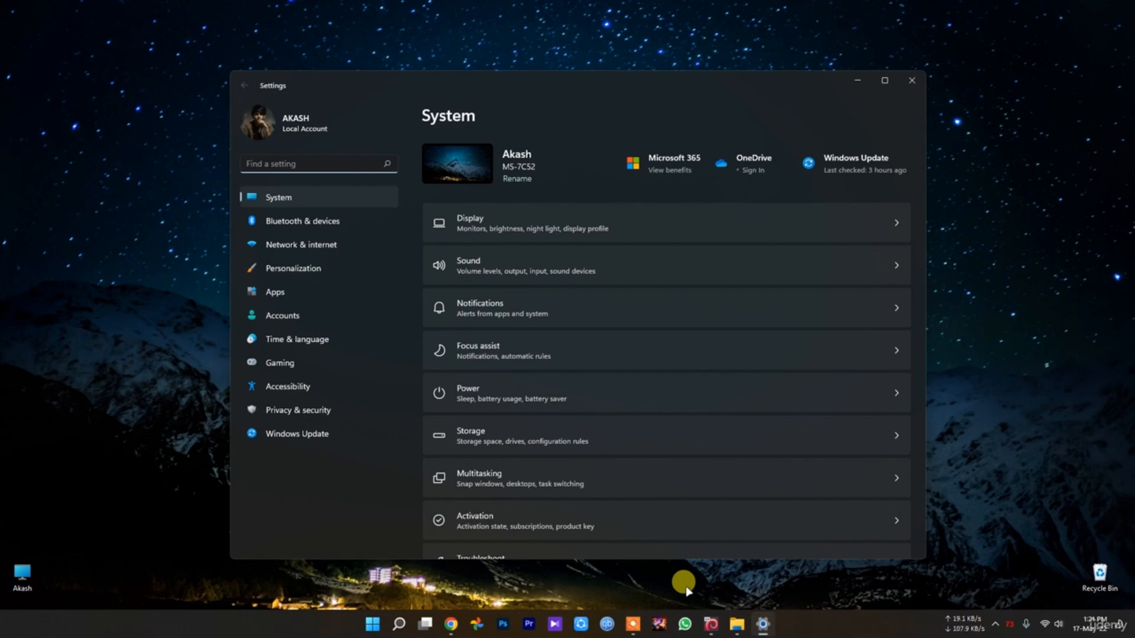
left_click(312, 433)
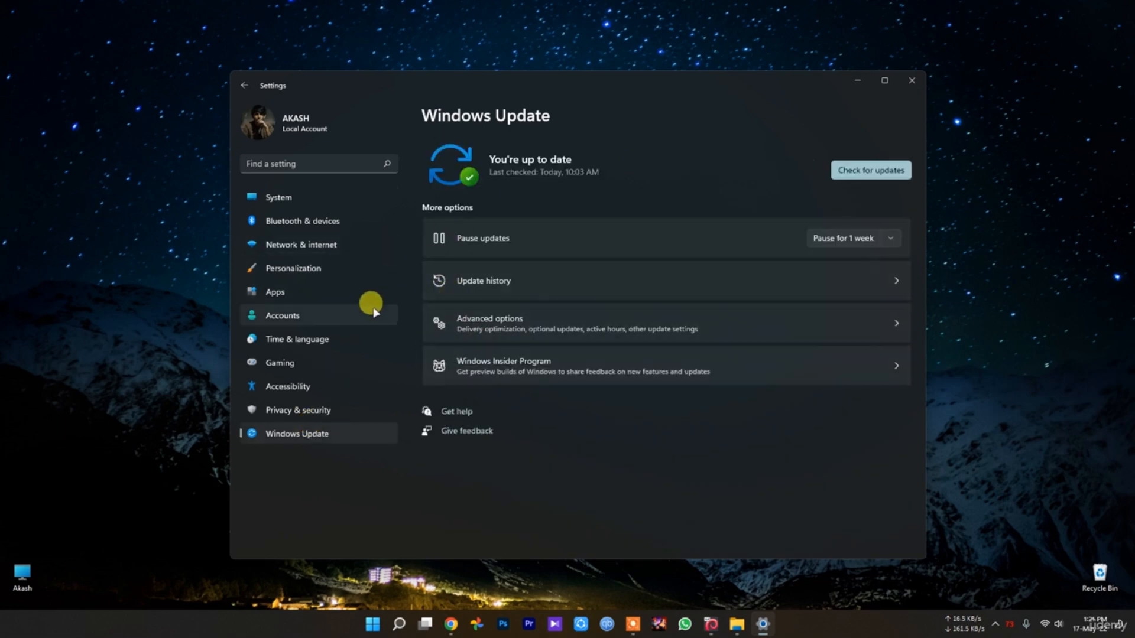
Open the Windows Security app from the Privacy & security settings and move its window over to the Settings window's other side
left_click(298, 410)
left_click(535, 188)
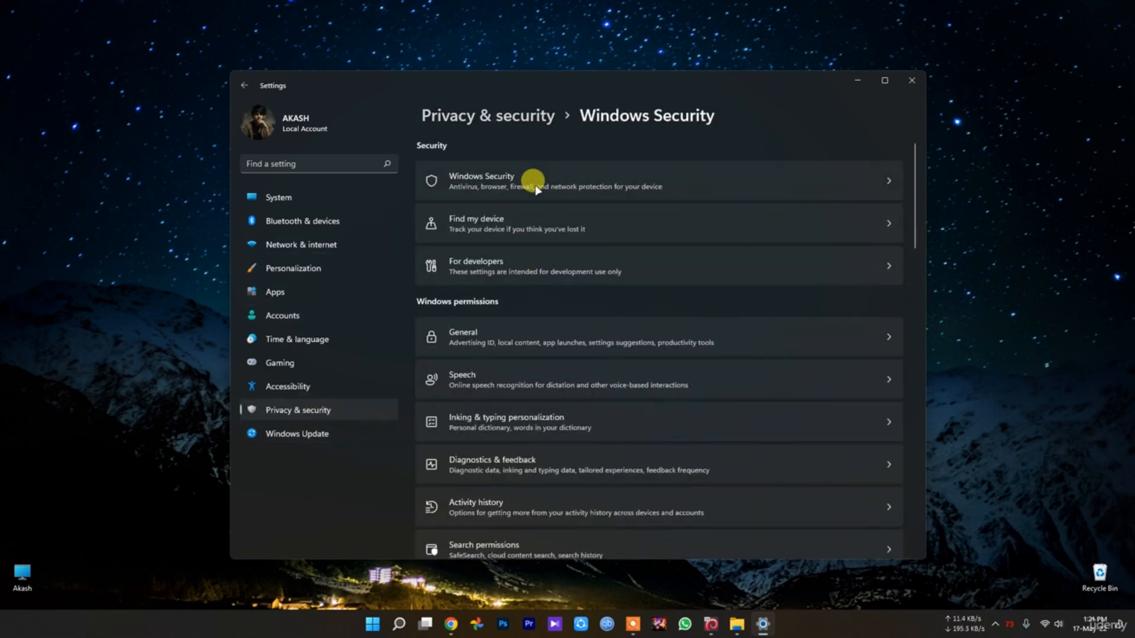
left_click(473, 172)
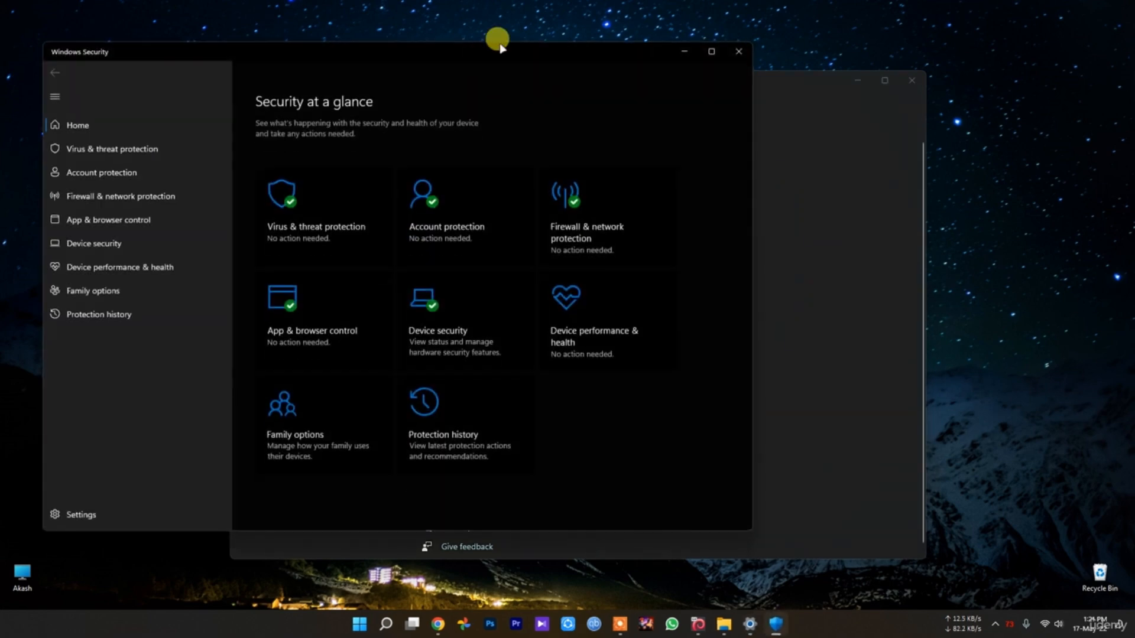
left_click_drag(484, 61, 762, 114)
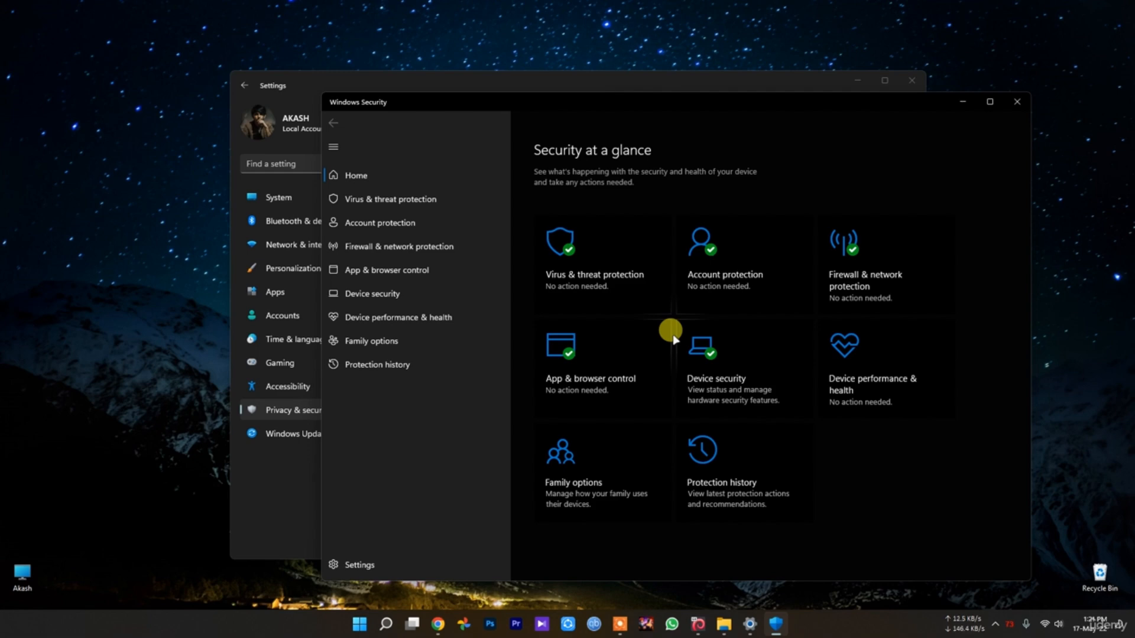
Check the virus & threat protection page and its protection history, and close Windows Security
left_click(609, 237)
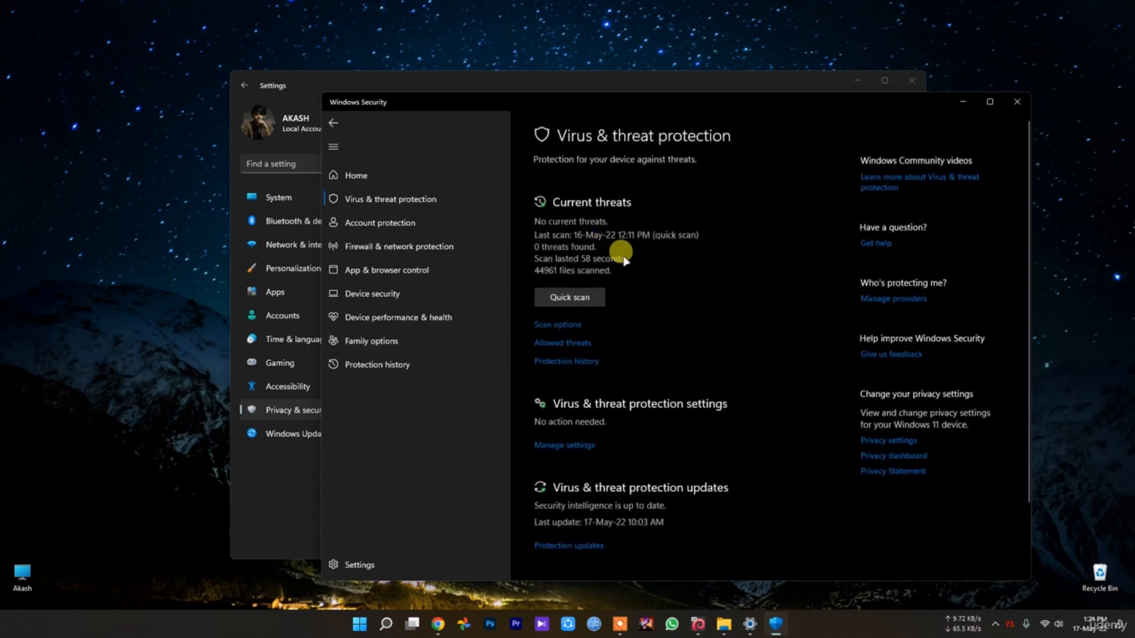
left_click(578, 360)
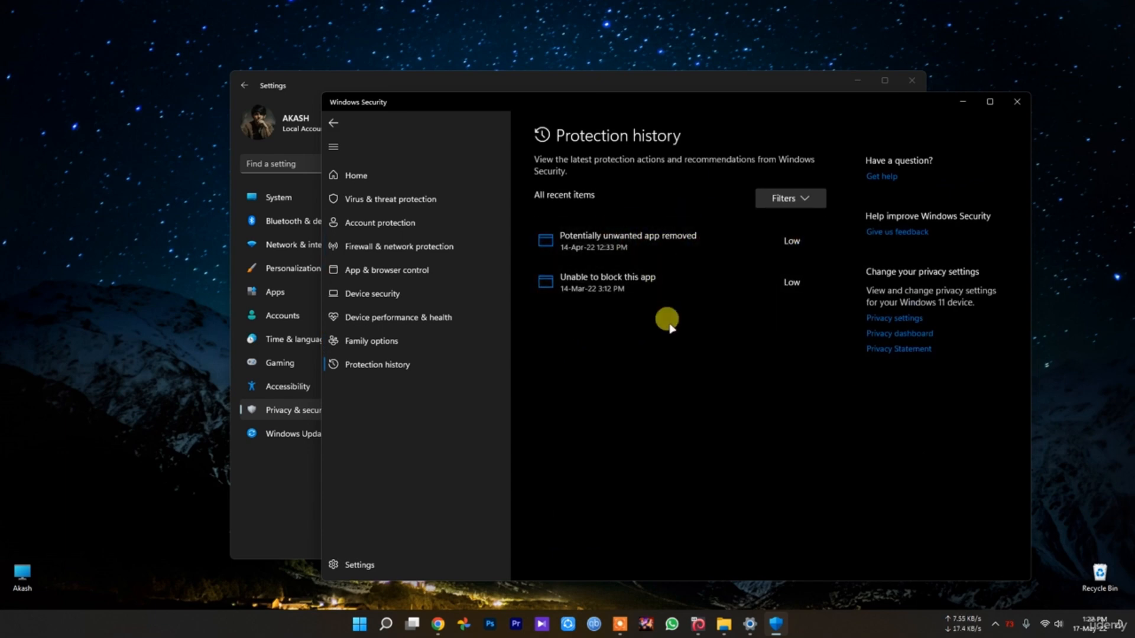
key("alt+Left")
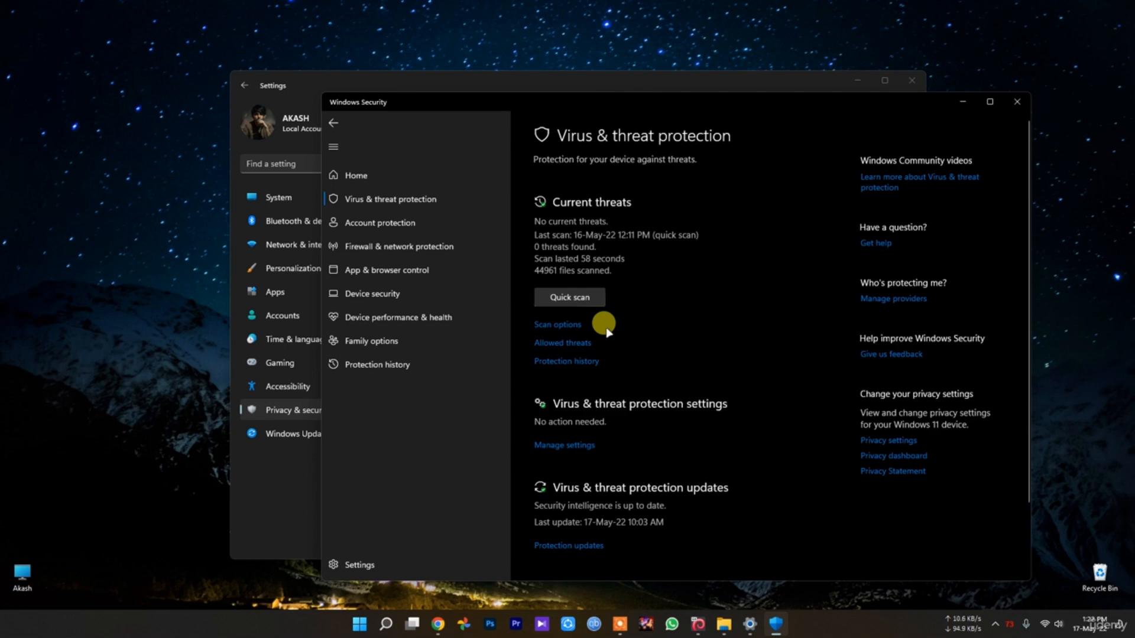
left_click(1016, 101)
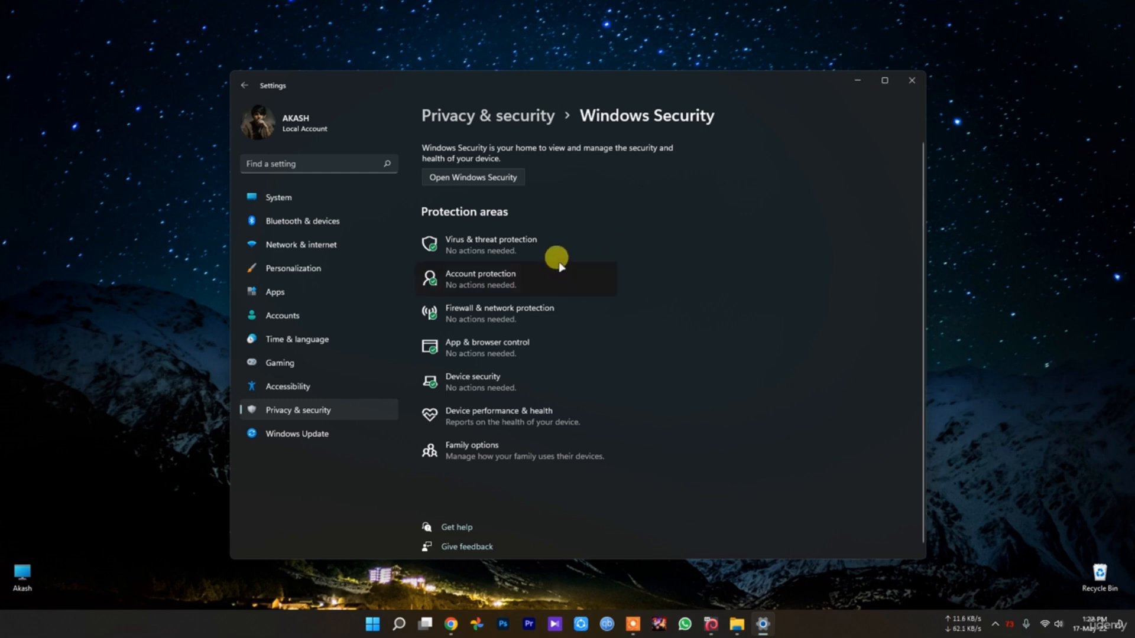
Reopen Virus & threat protection from Settings, look through it down to Ransomware protection, and close Windows Security
left_click(565, 239)
scroll(570, 296, "down", 1)
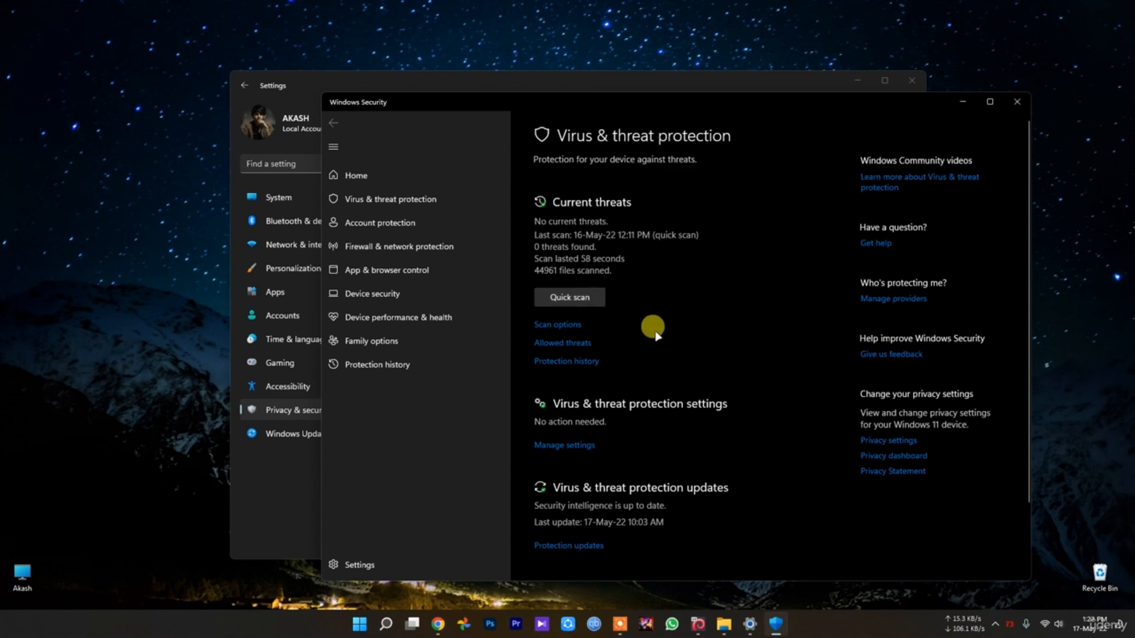
scroll(644, 322, "down", 3)
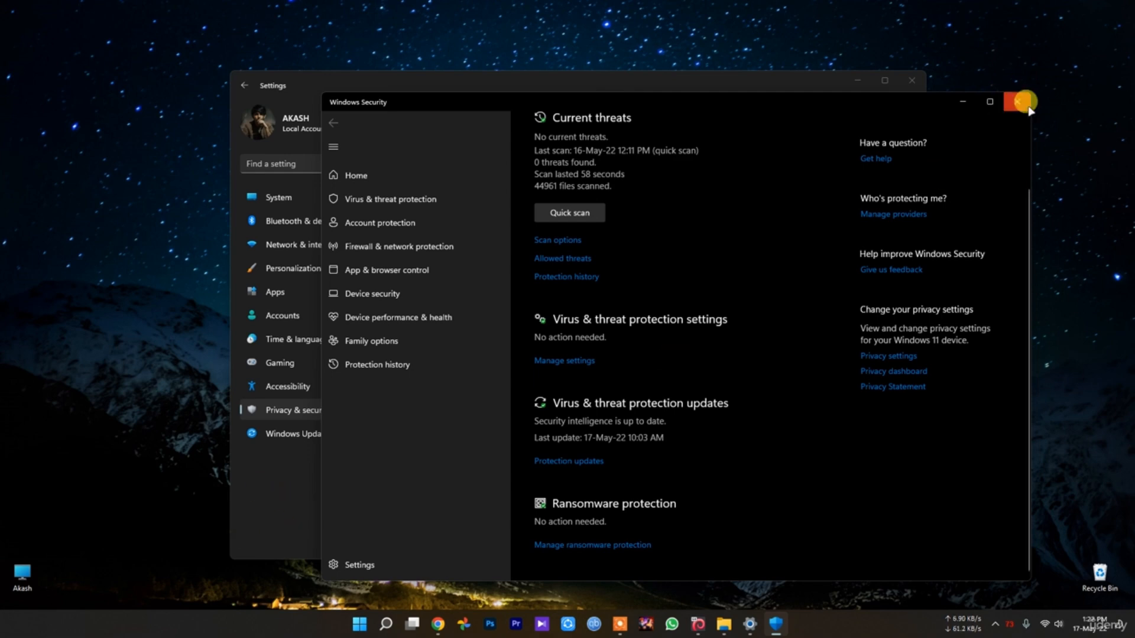
scroll(583, 293, "up", 2)
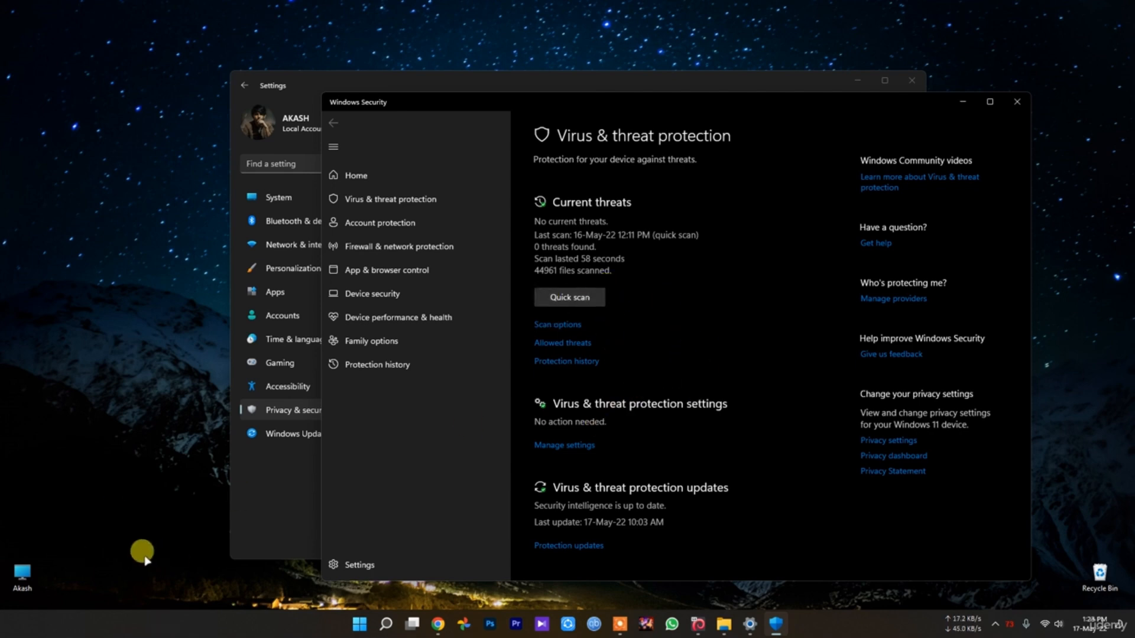
left_click(1017, 101)
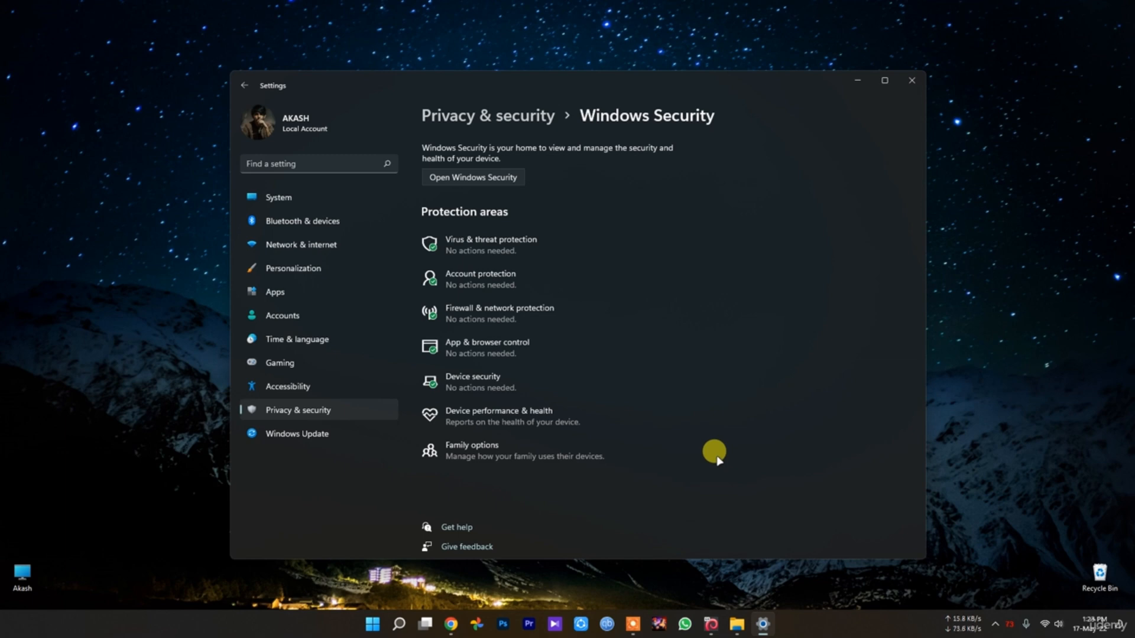
Return to the Windows Update page and check for updates
left_click(319, 433)
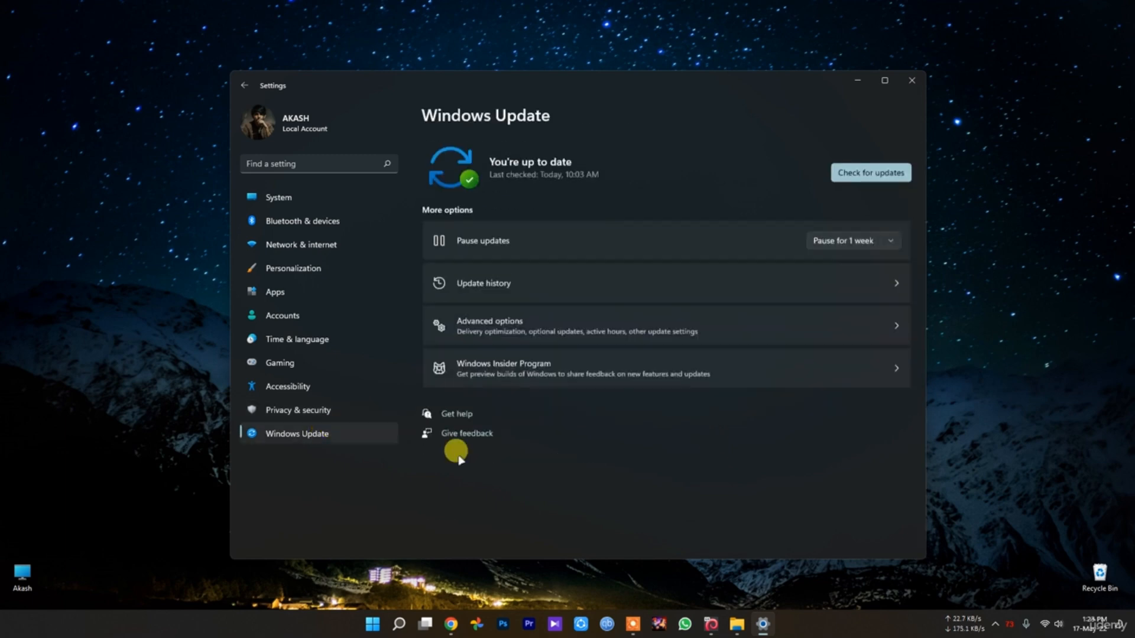
left_click(849, 166)
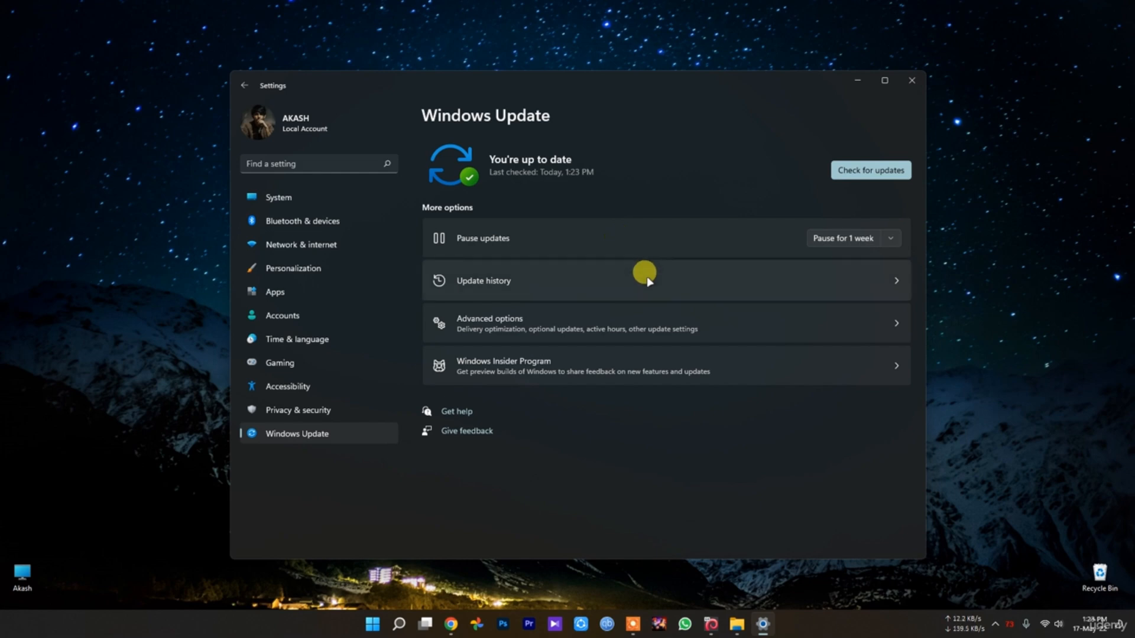
Close Settings, look over the device categories in Device Manager, and close it
left_click(910, 82)
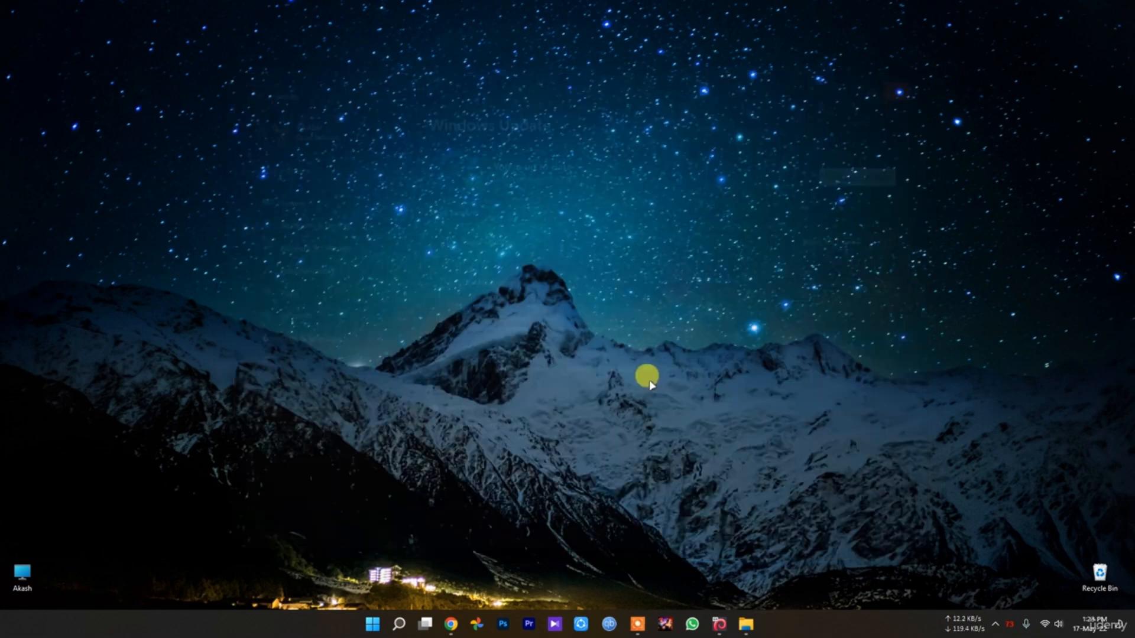
right_click(385, 631)
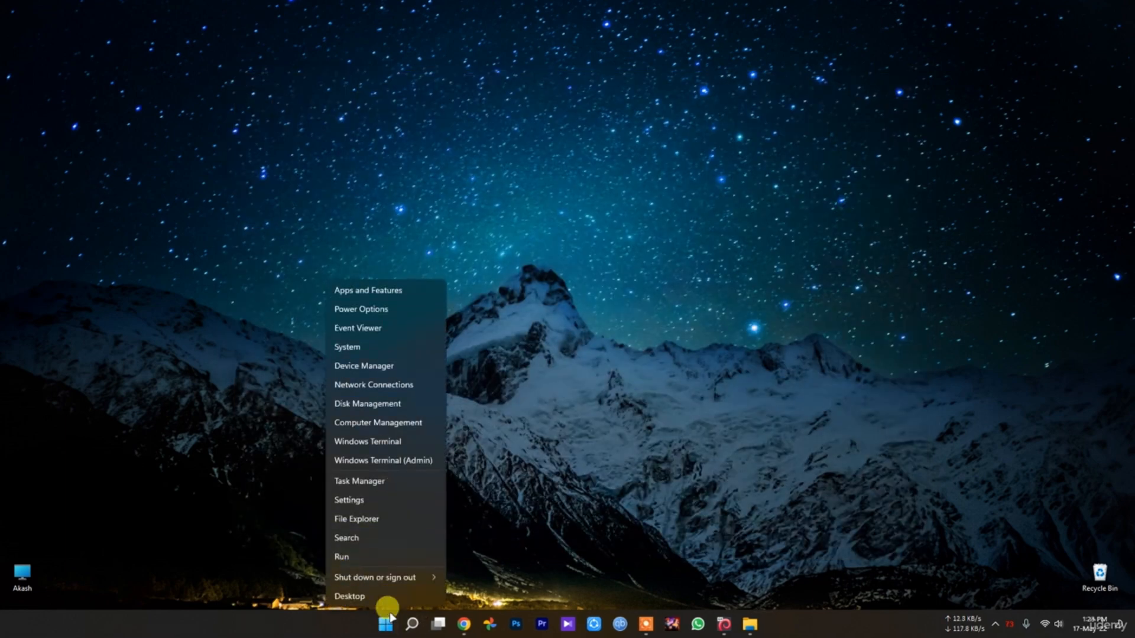
left_click(395, 368)
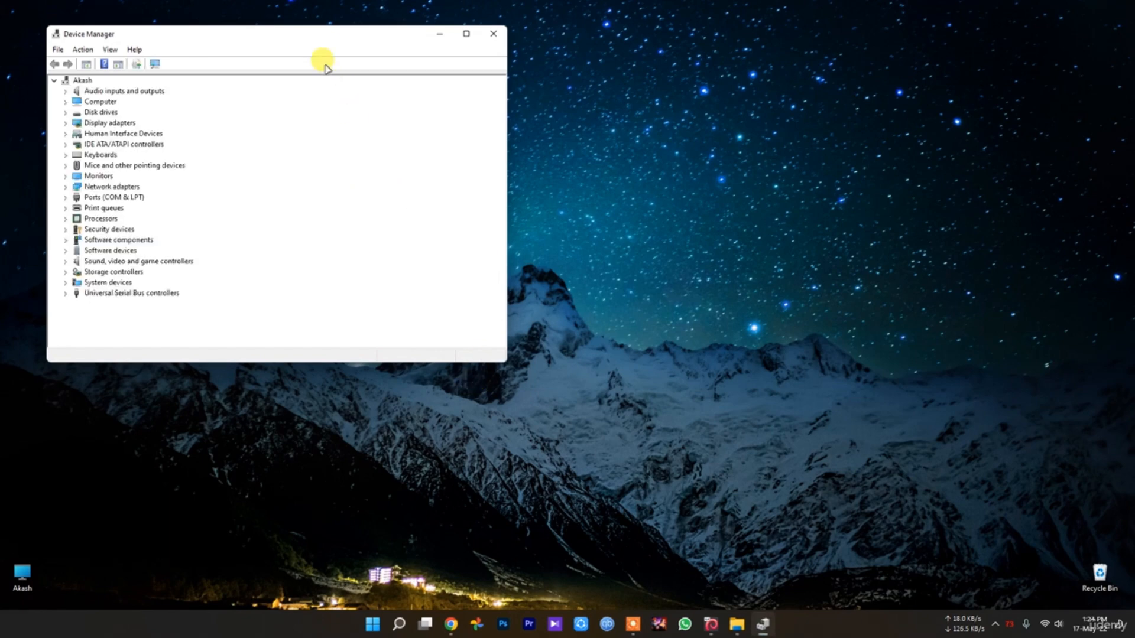
left_click_drag(302, 40, 695, 117)
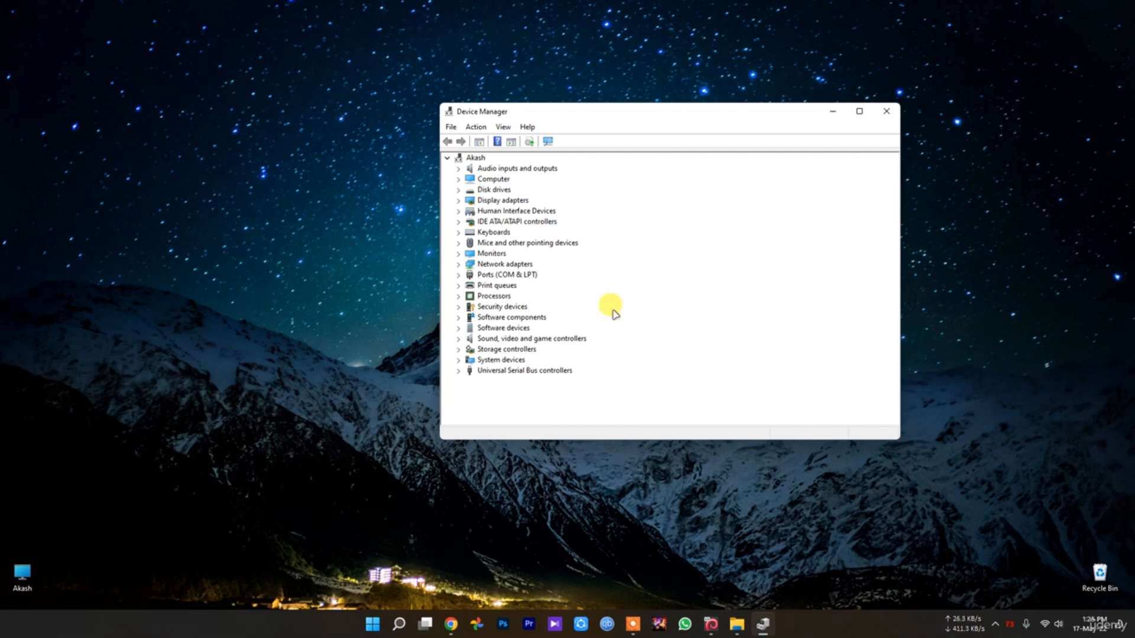
left_click(885, 114)
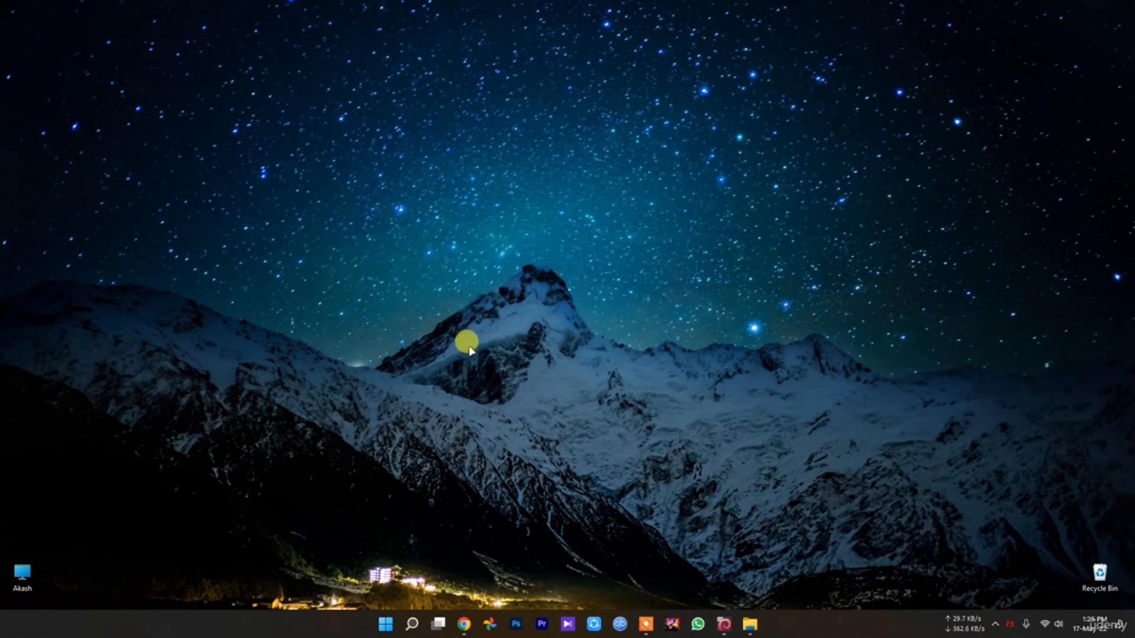
Open this PC's properties from File Explorer and look through the maximized System > About page down to Related settings
double_click(21, 585)
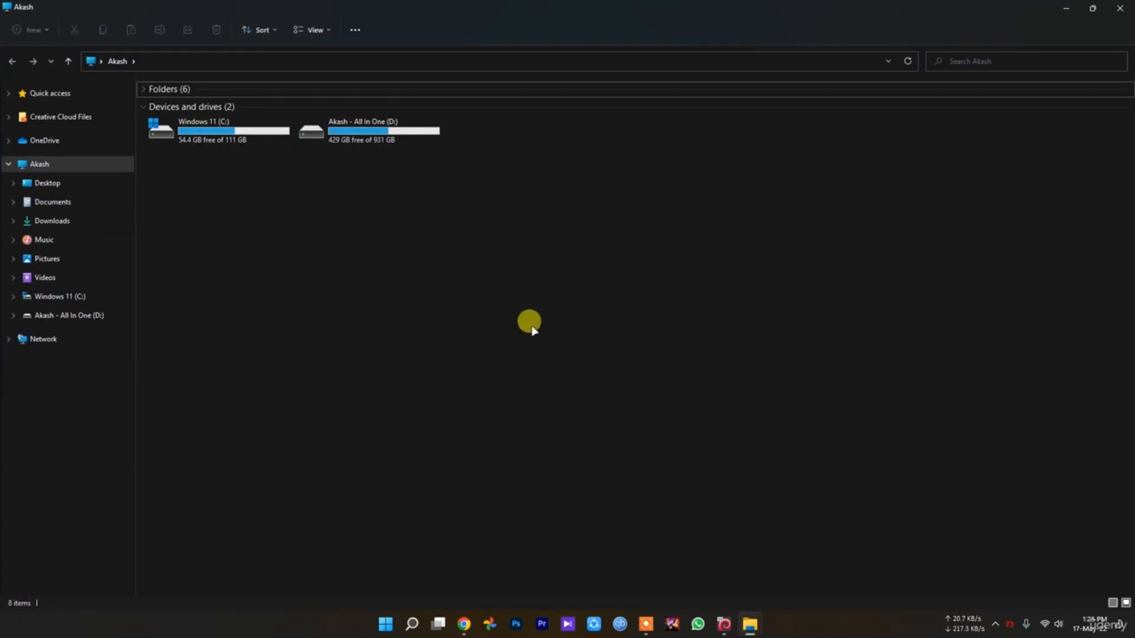
right_click(563, 281)
left_click(616, 421)
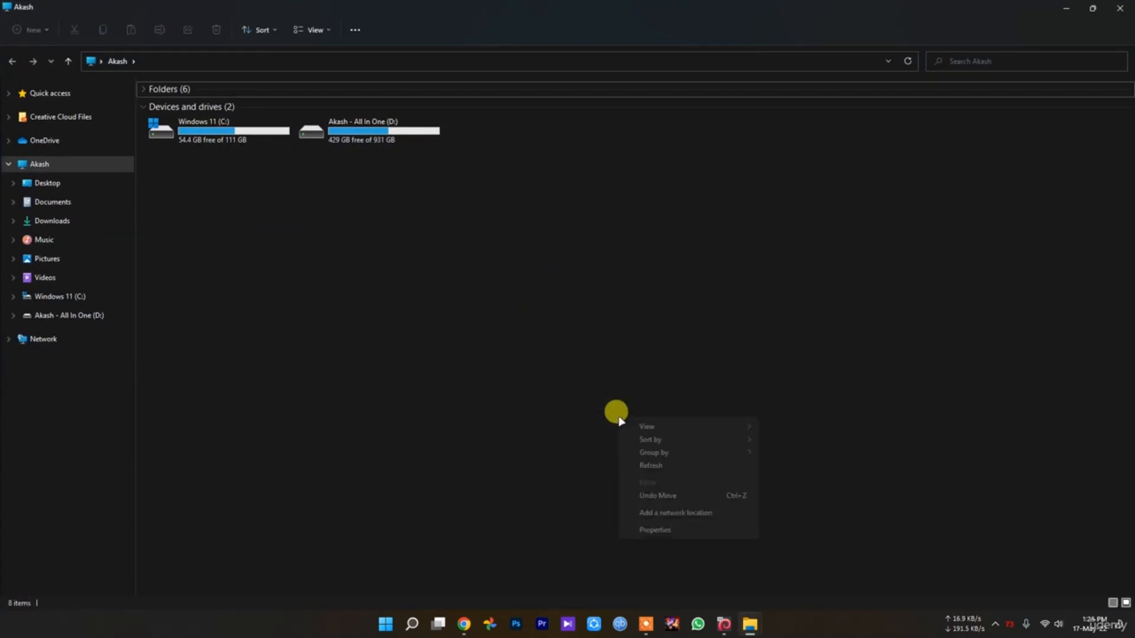
right_click(550, 290)
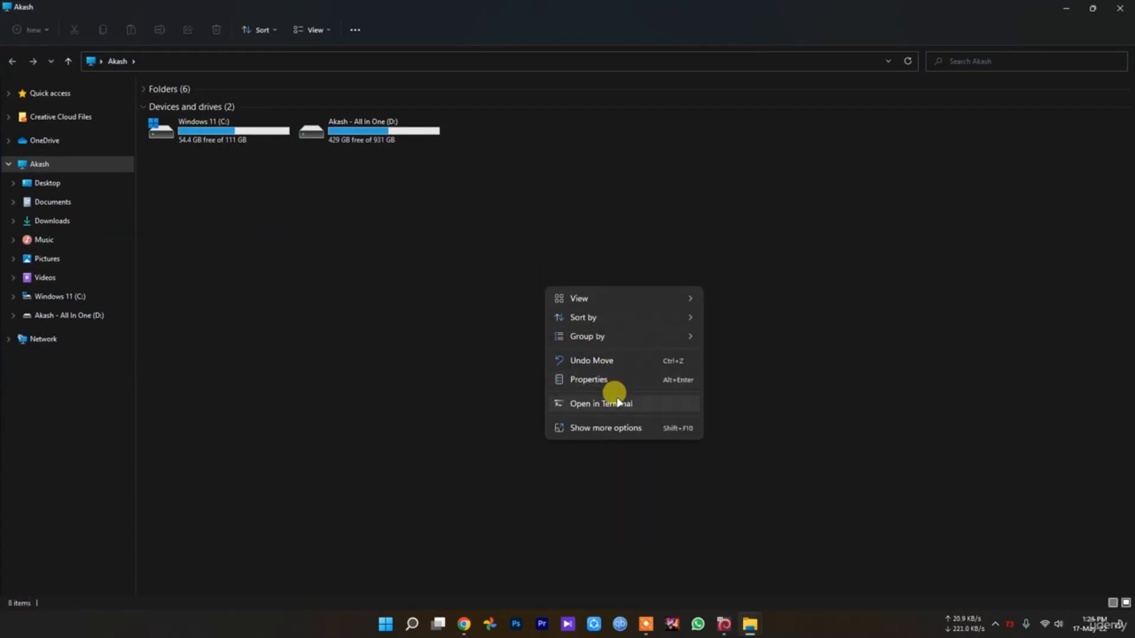
left_click(597, 380)
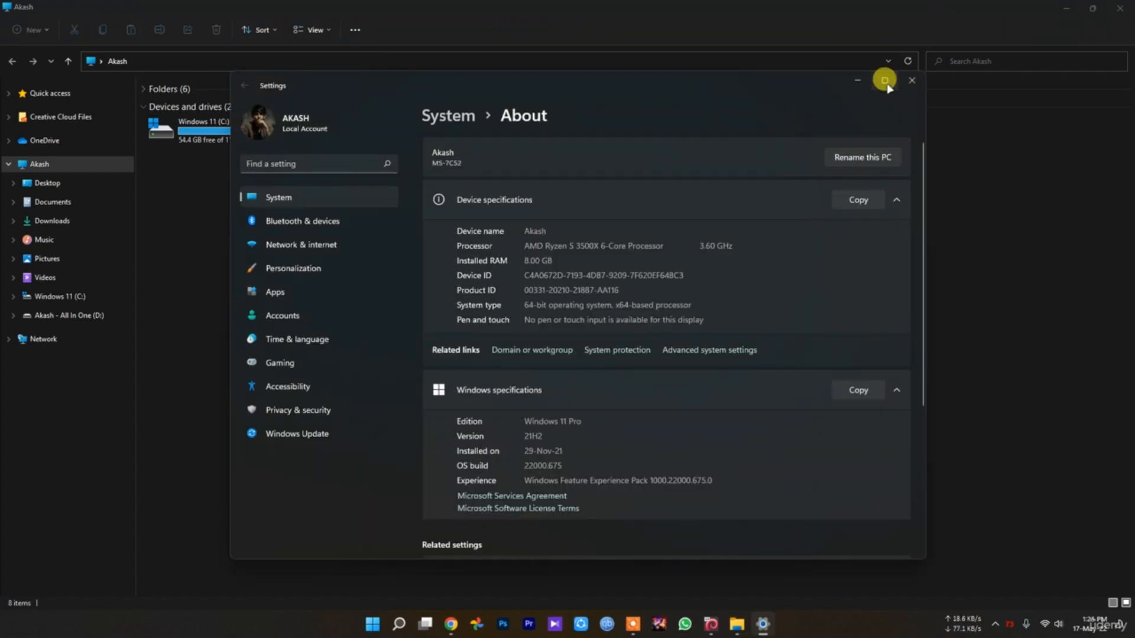
left_click(883, 77)
scroll(757, 261, "down", 2)
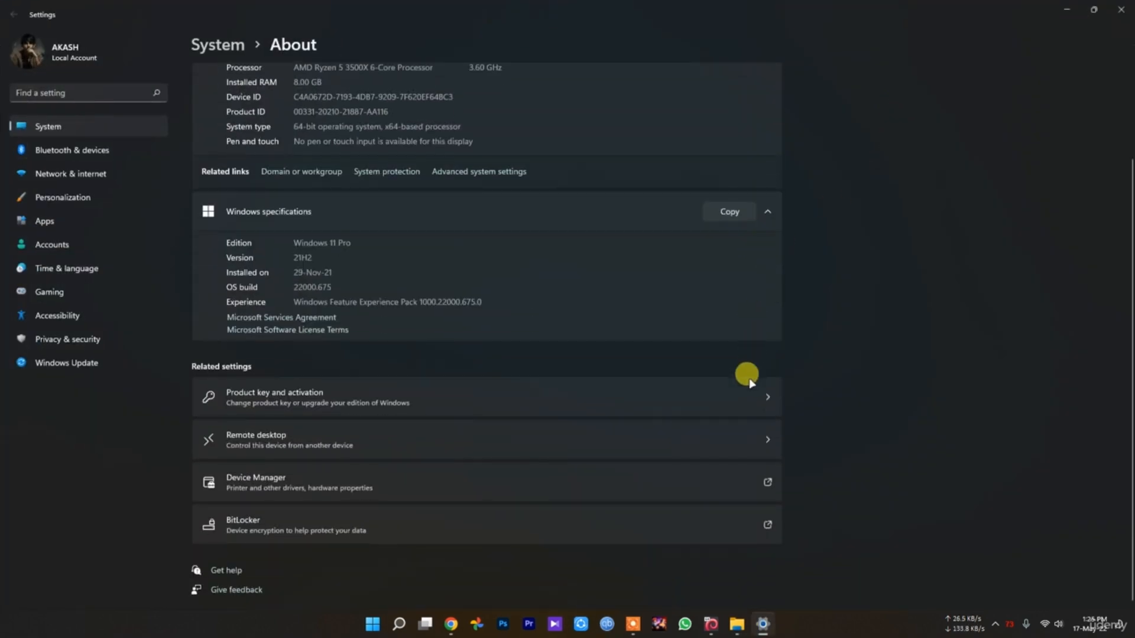
scroll(437, 435, "up", 2)
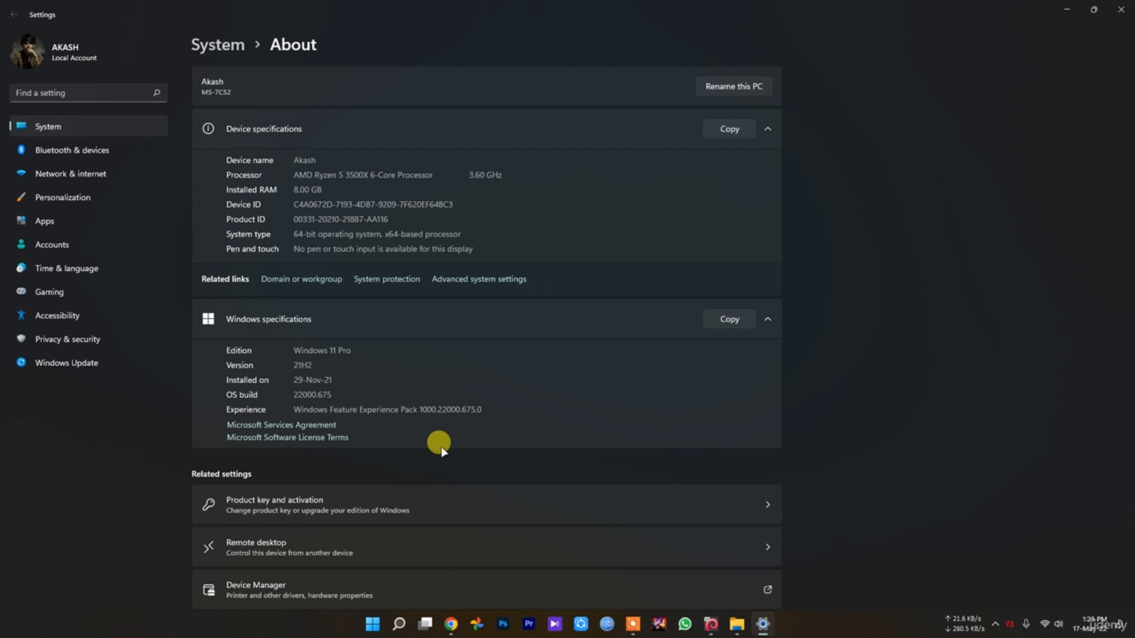
Try the Adjust for best performance visual effects option in Performance Options and cancel out of the system dialogs
left_click(485, 280)
left_click_drag(195, 94, 521, 158)
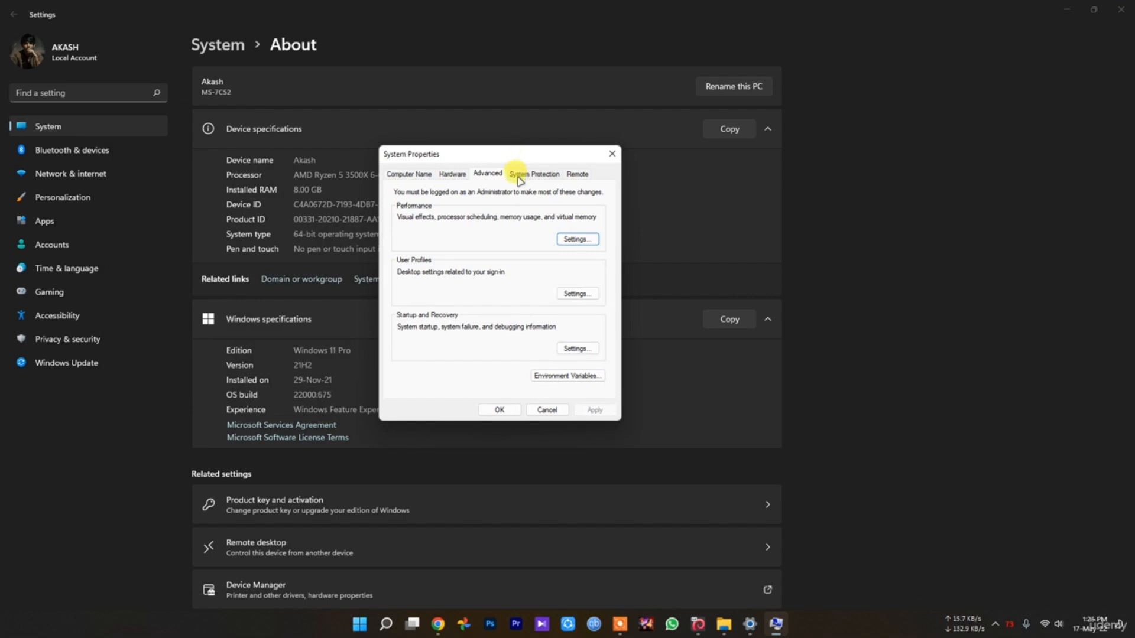
left_click(572, 241)
left_click_drag(480, 197, 711, 204)
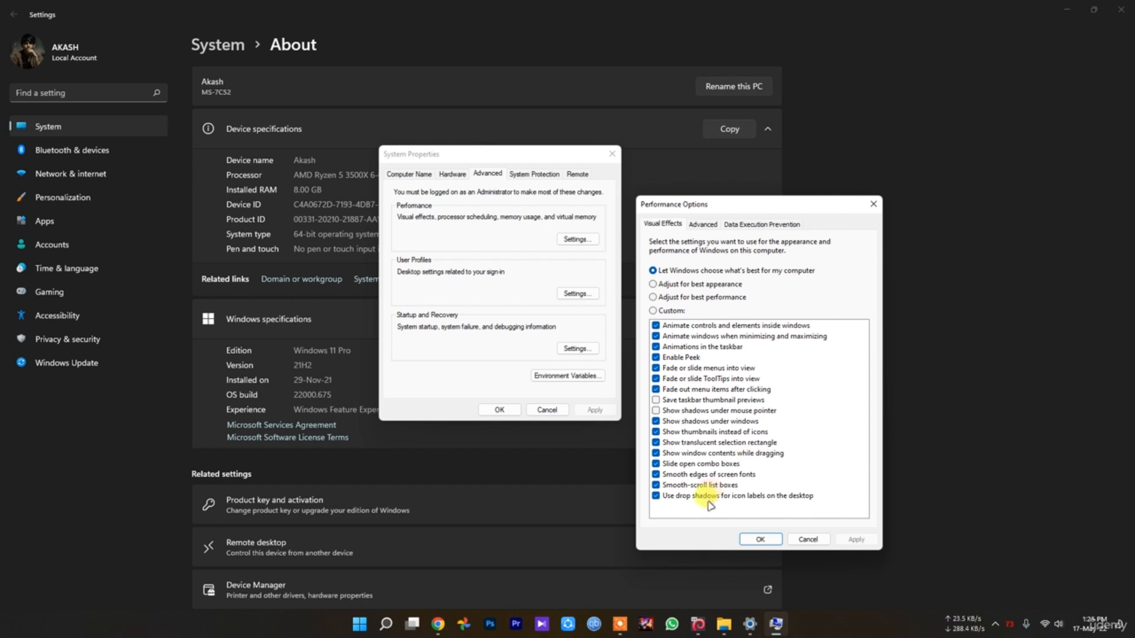
left_click(713, 297)
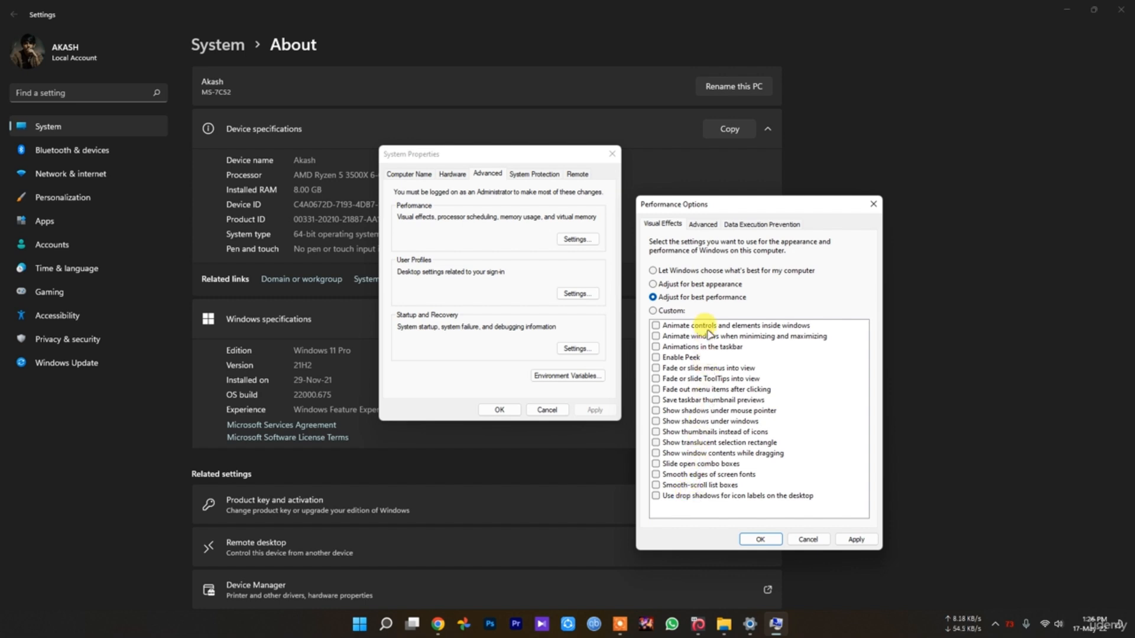
left_click(808, 538)
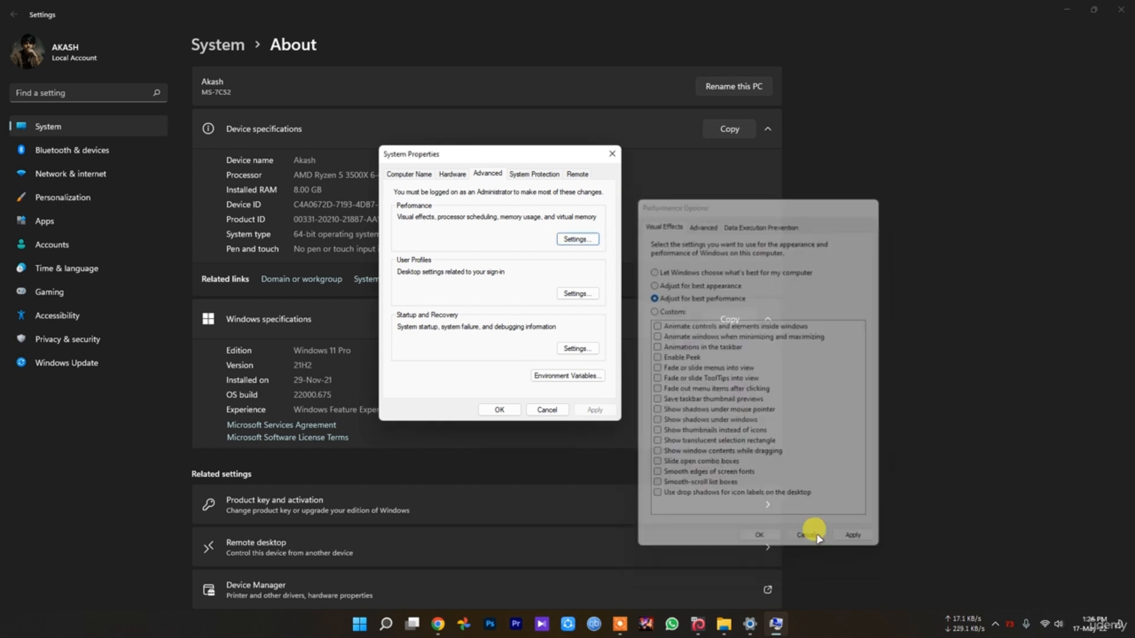
left_click(549, 409)
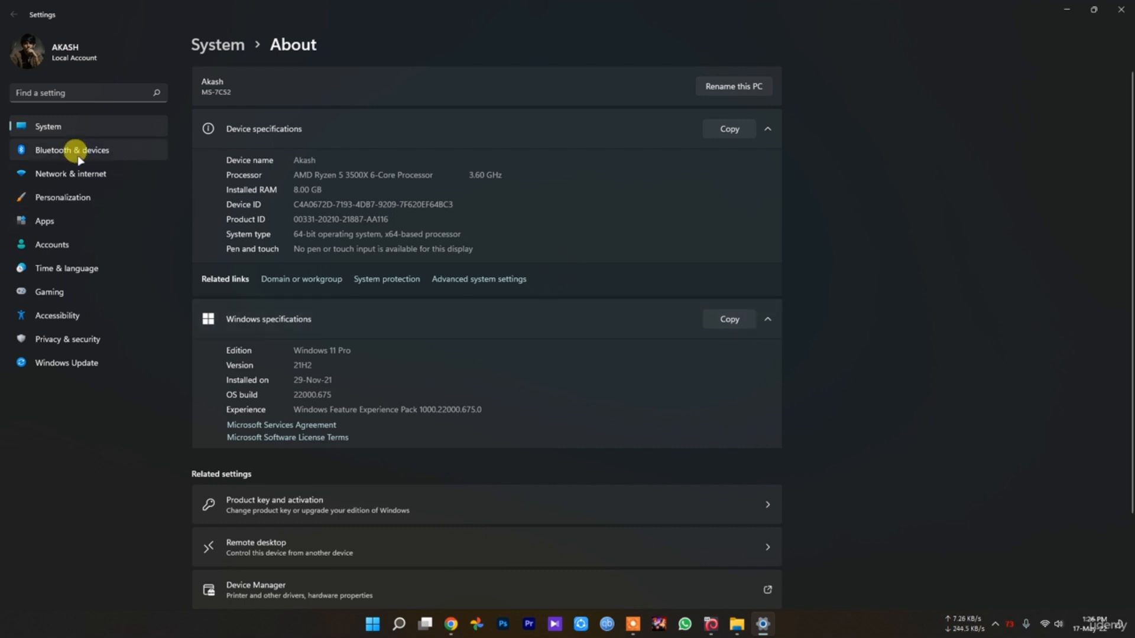
Look at the Background and Colors pages of the Personalization settings and close Settings
left_click(81, 192)
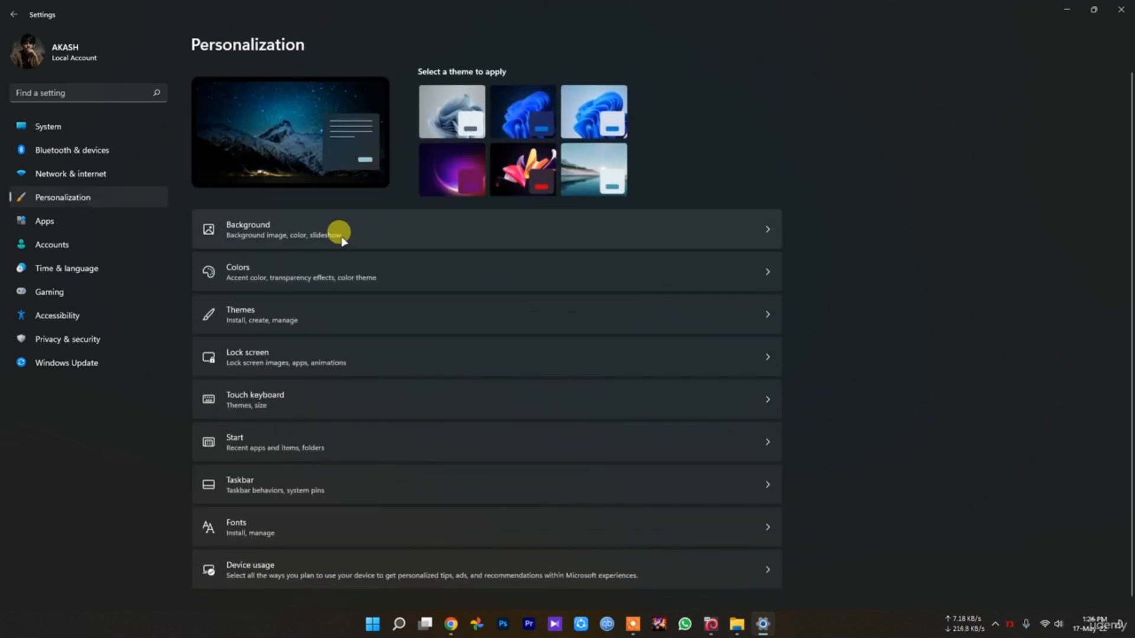
left_click(271, 224)
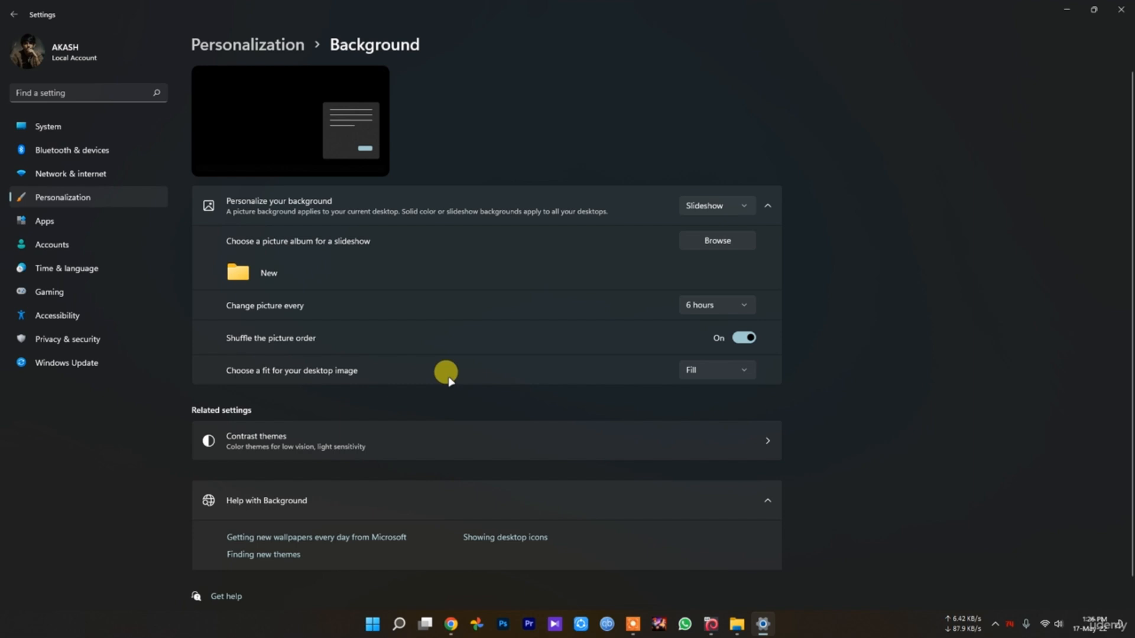
key("alt+Left")
left_click(279, 282)
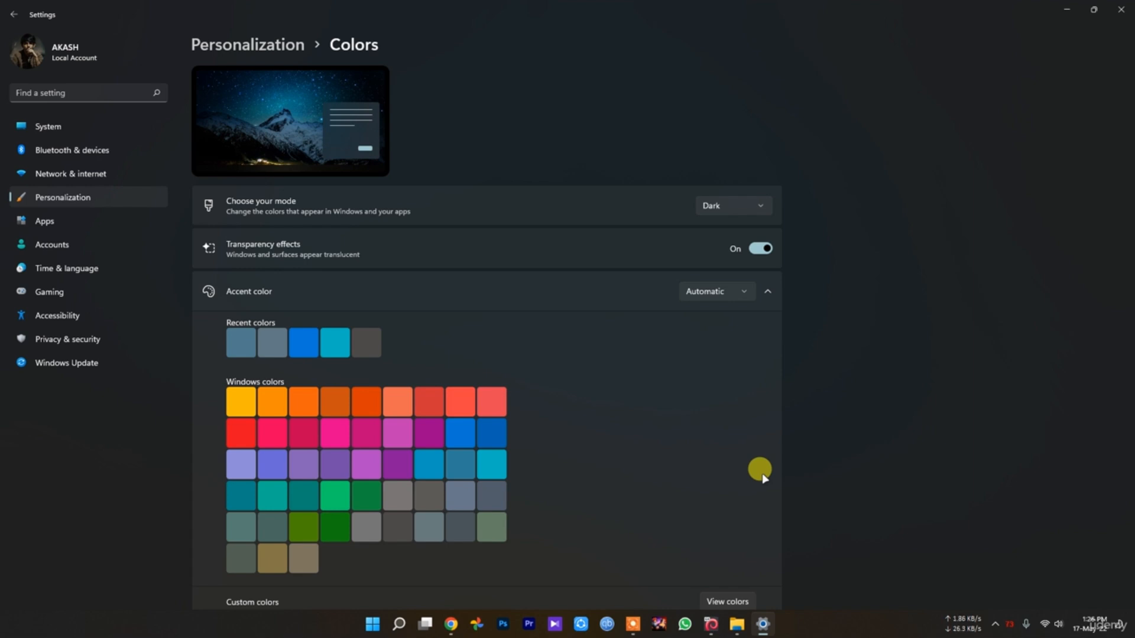
left_click(1123, 8)
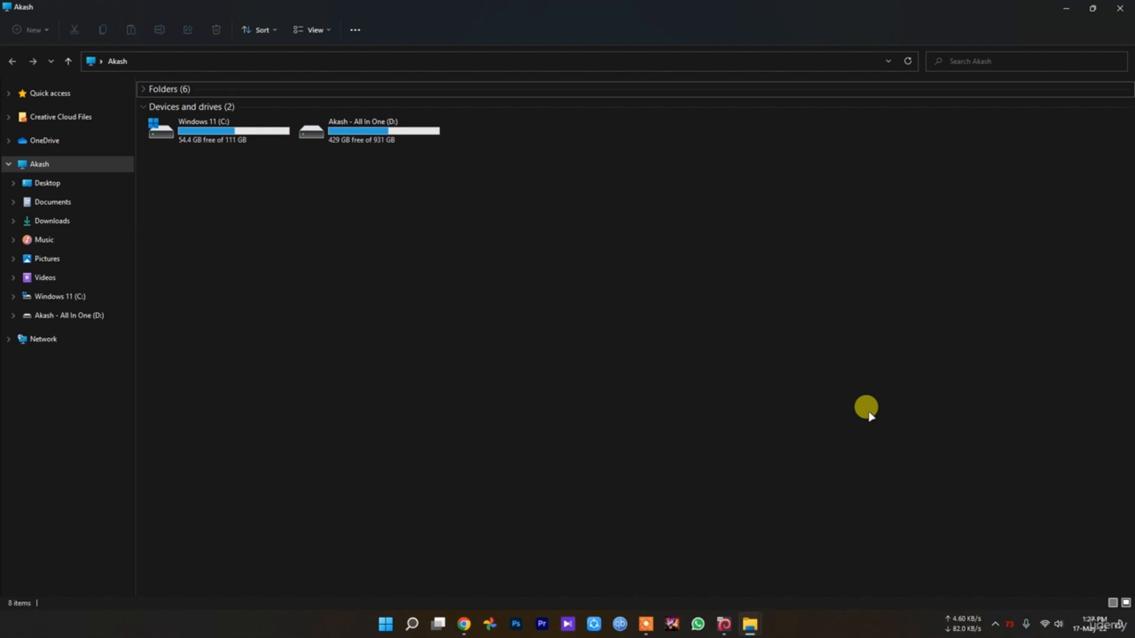
Open the search settings from Windows Search and look through the SafeSearch, Cloud content search and History permissions
left_click(411, 625)
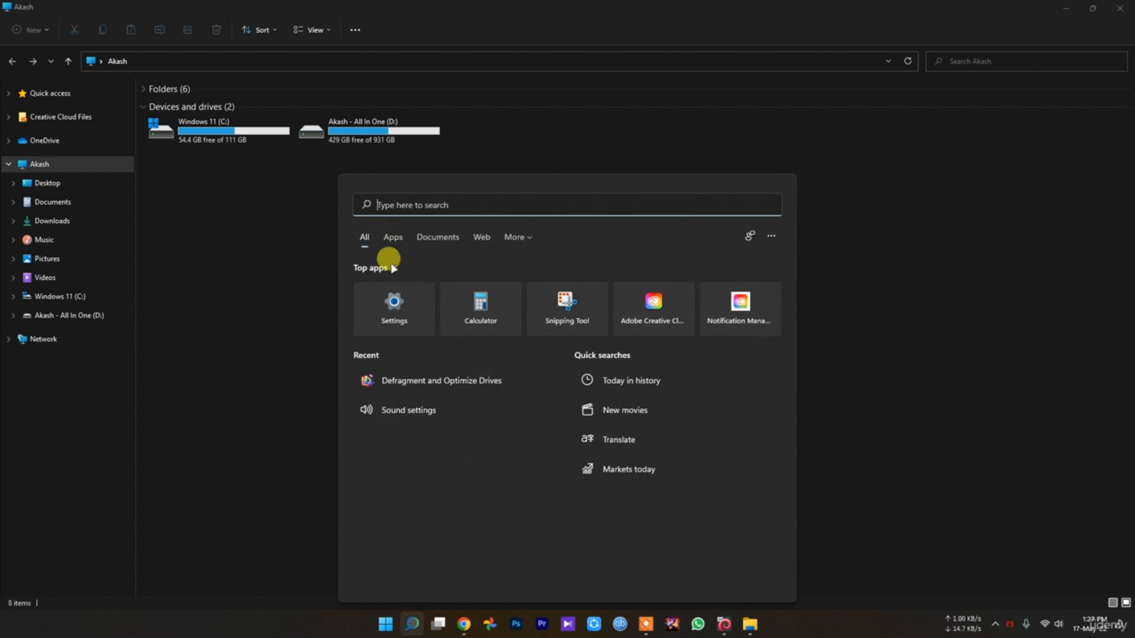
left_click(777, 234)
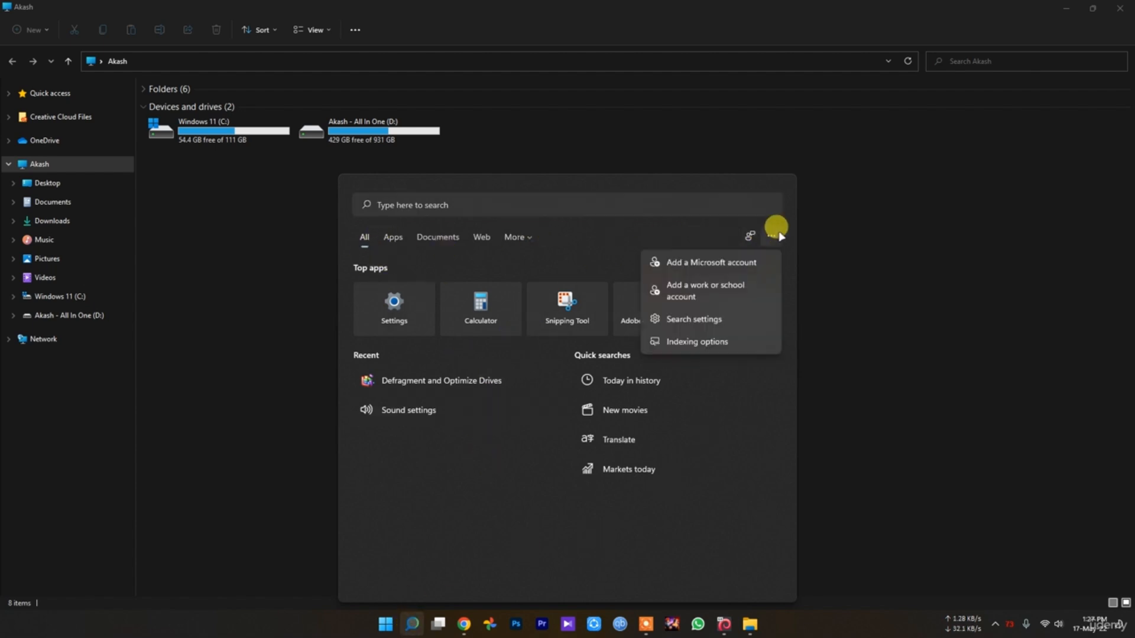
left_click(719, 316)
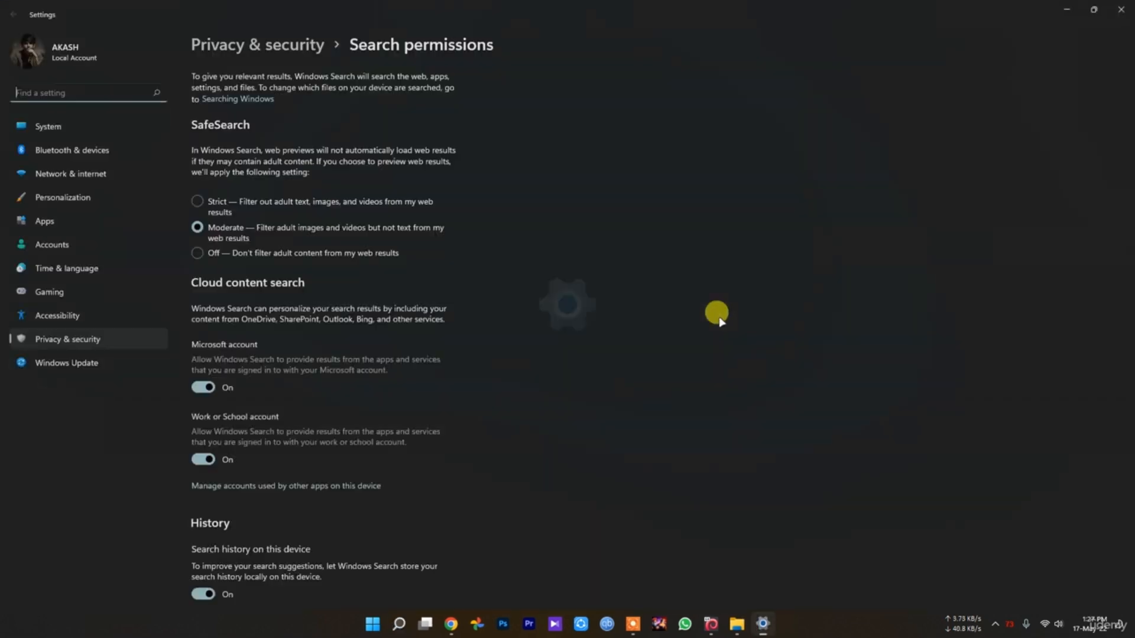
scroll(235, 253, "down", 2)
scroll(224, 307, "down", 1)
scroll(242, 358, "up", 3)
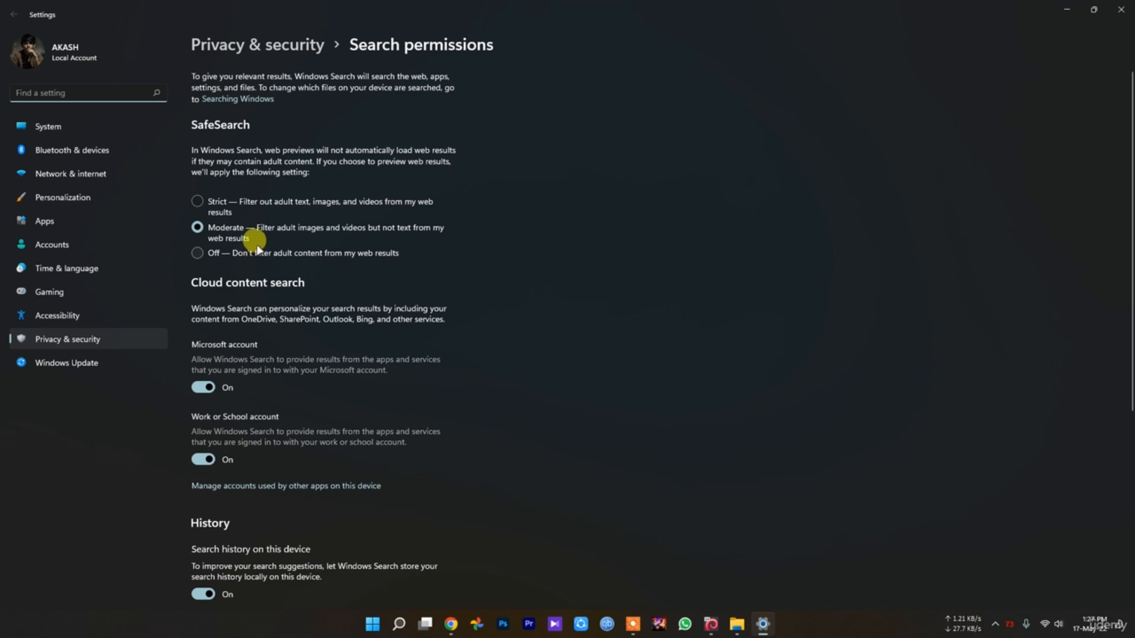
scroll(218, 260, "down", 3)
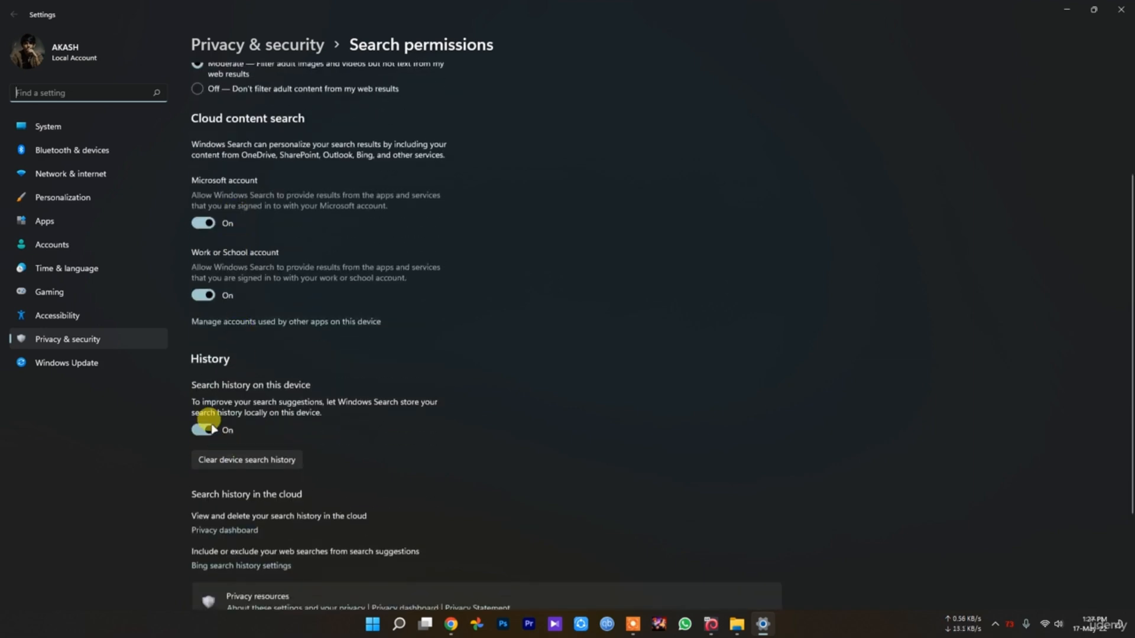
scroll(206, 422, "down", 2)
Return to File Explorer and open the Virtual Memory dialog through this PC's properties and the advanced performance options
key("super+e")
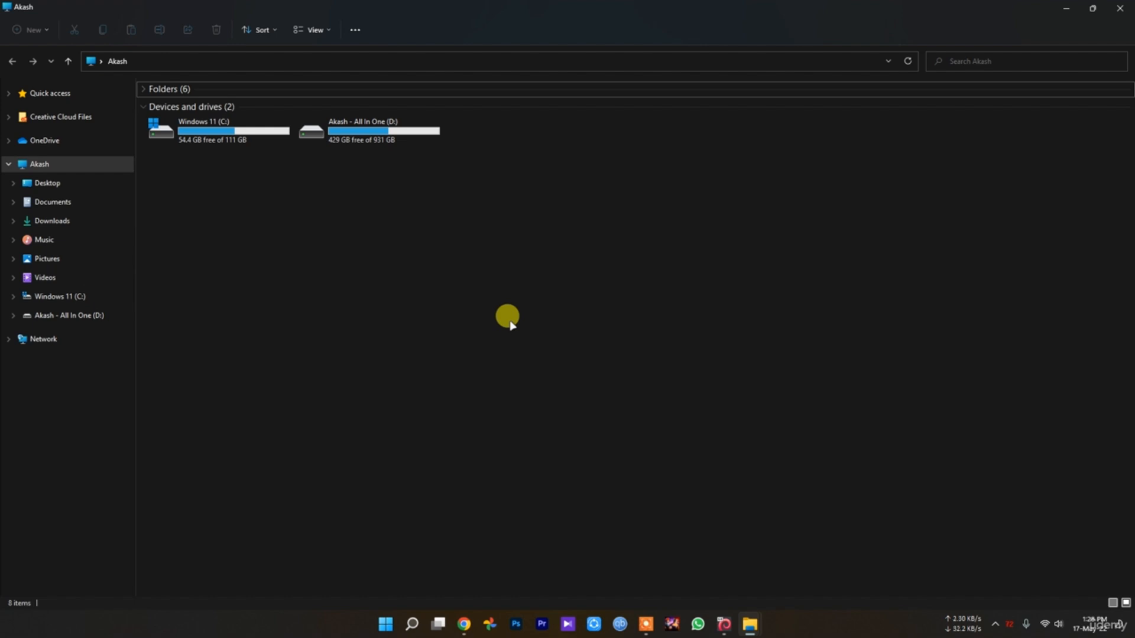
right_click(514, 362)
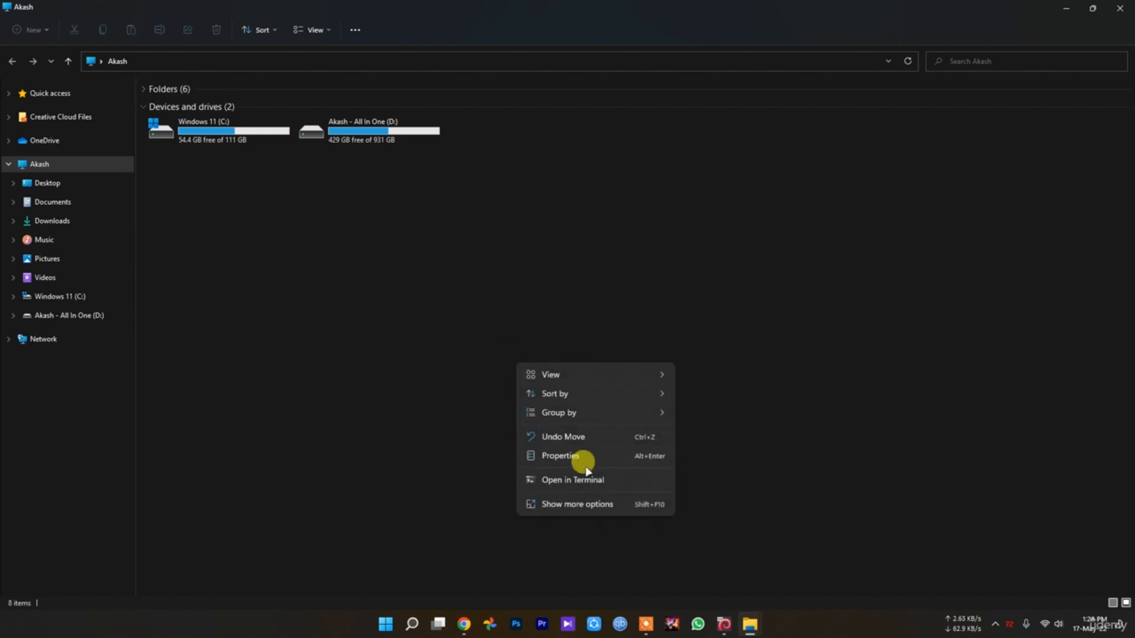
left_click(583, 459)
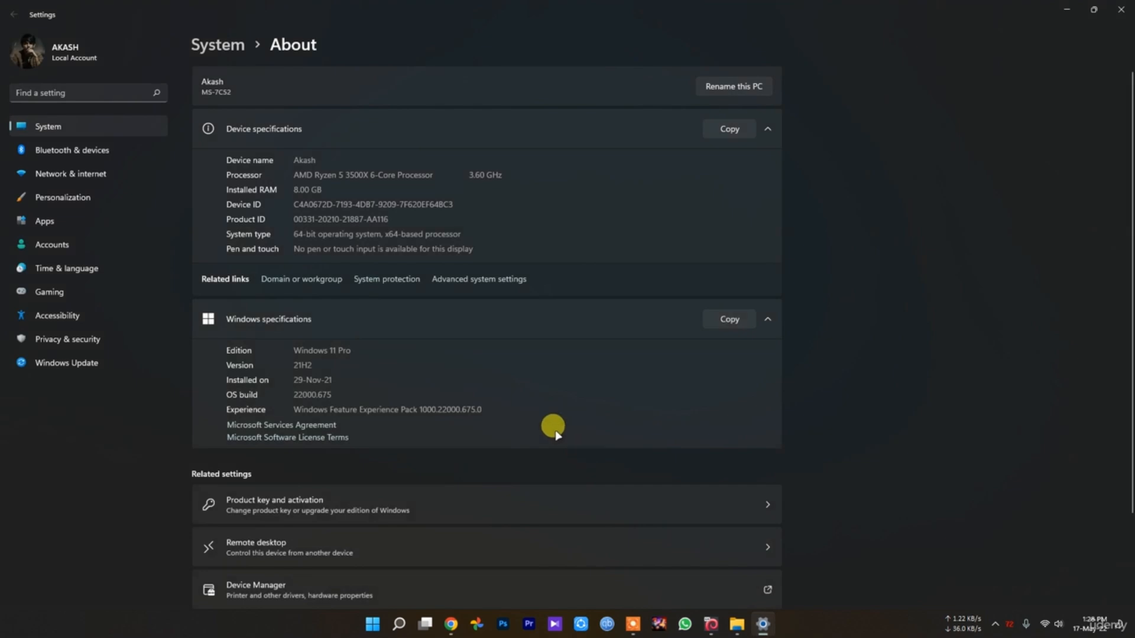
left_click(488, 279)
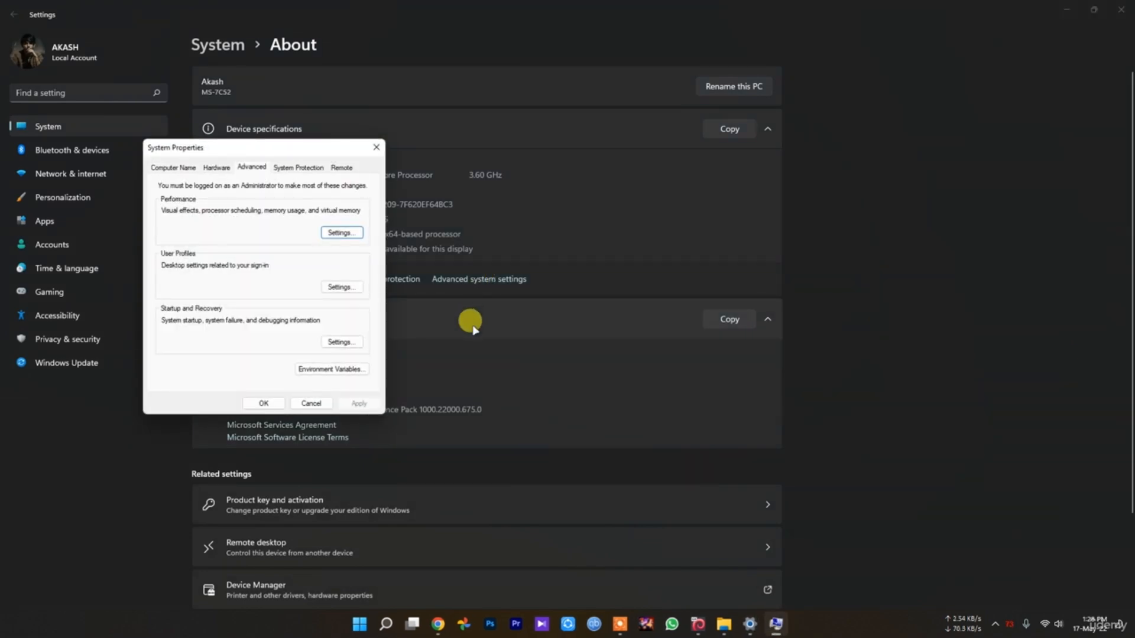
left_click(349, 232)
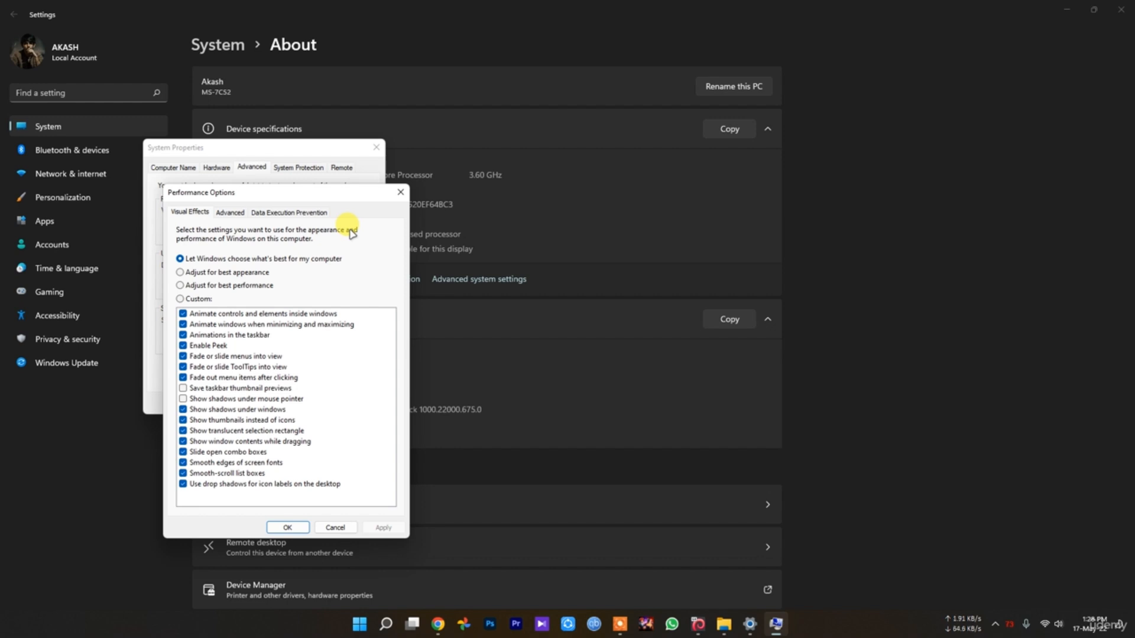
left_click(232, 212)
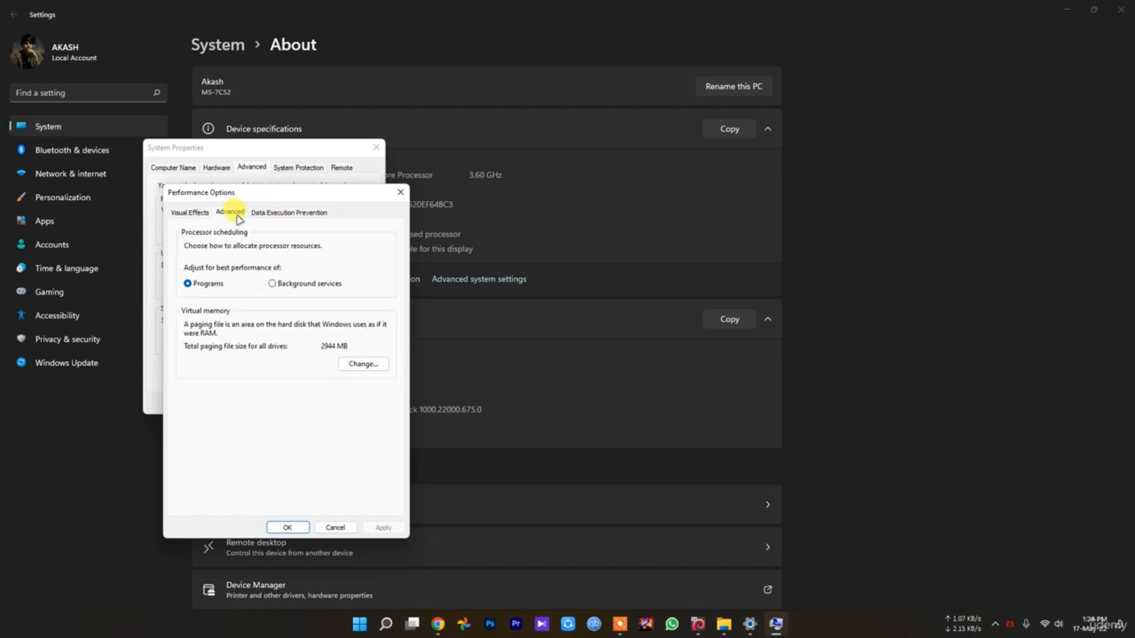
left_click(359, 367)
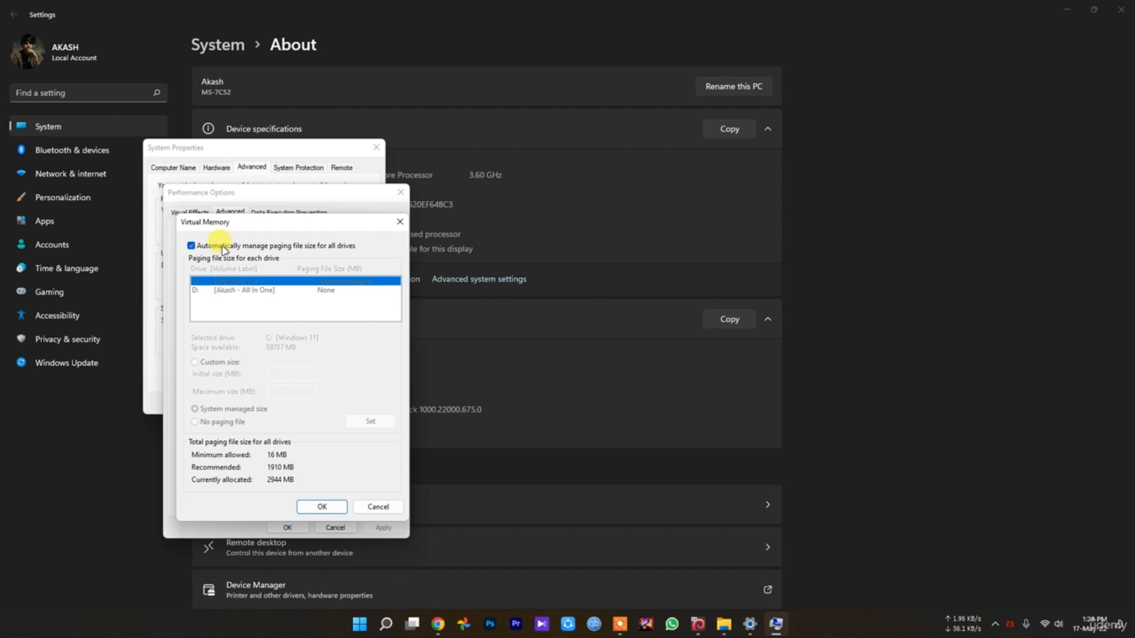
Try turning off automatic paging file management for all drives, cancel all the dialogs, and close Settings
left_click(243, 249)
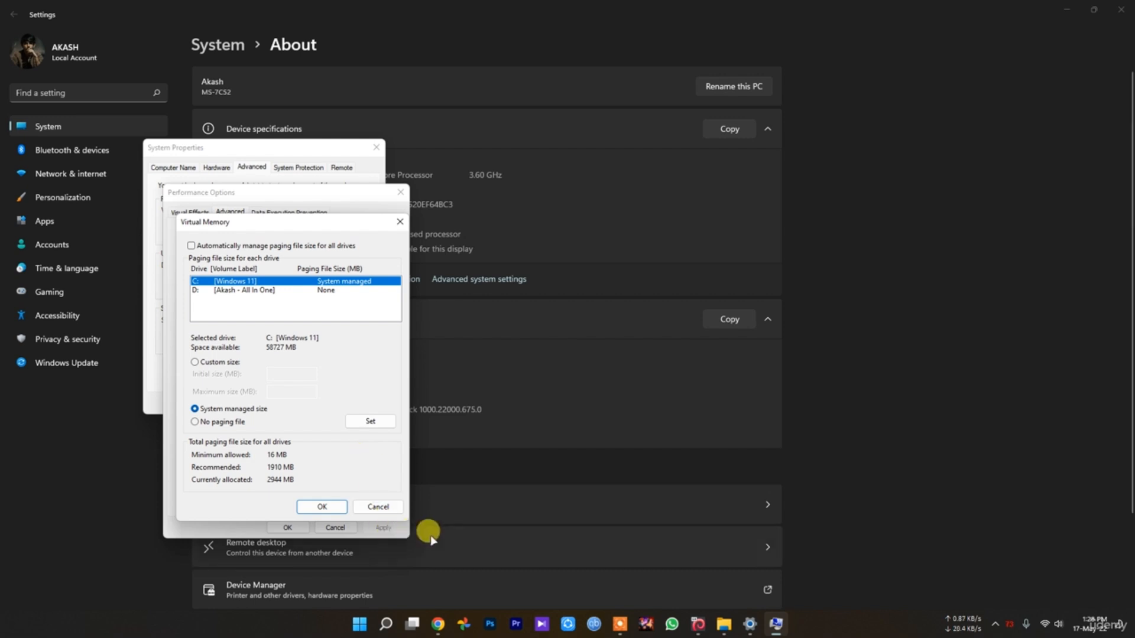
left_click(378, 507)
left_click(334, 527)
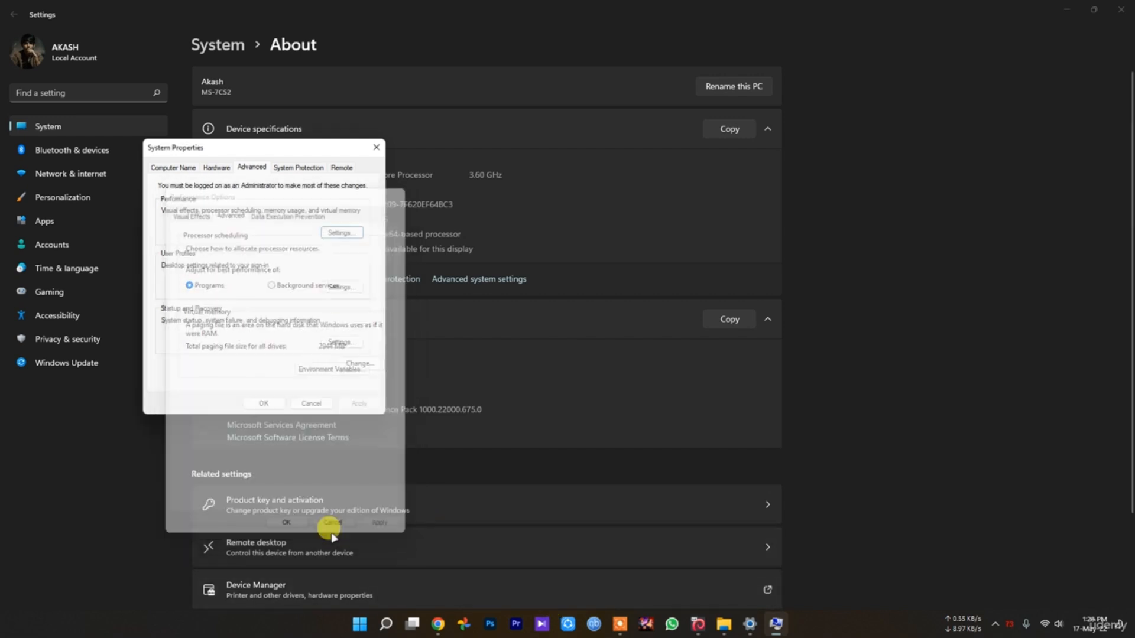
left_click(310, 399)
left_click(1121, 10)
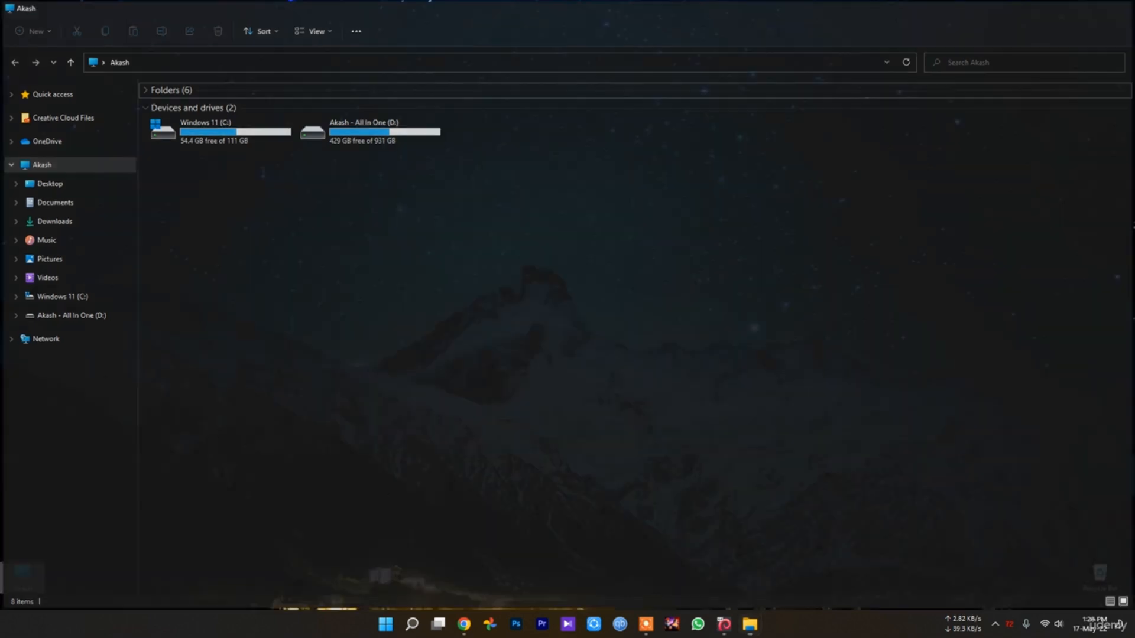
Close the open File Explorer window and open the Windows Temp folder by running the command temp from the Run dialog
left_click(1120, 9)
left_click(412, 624)
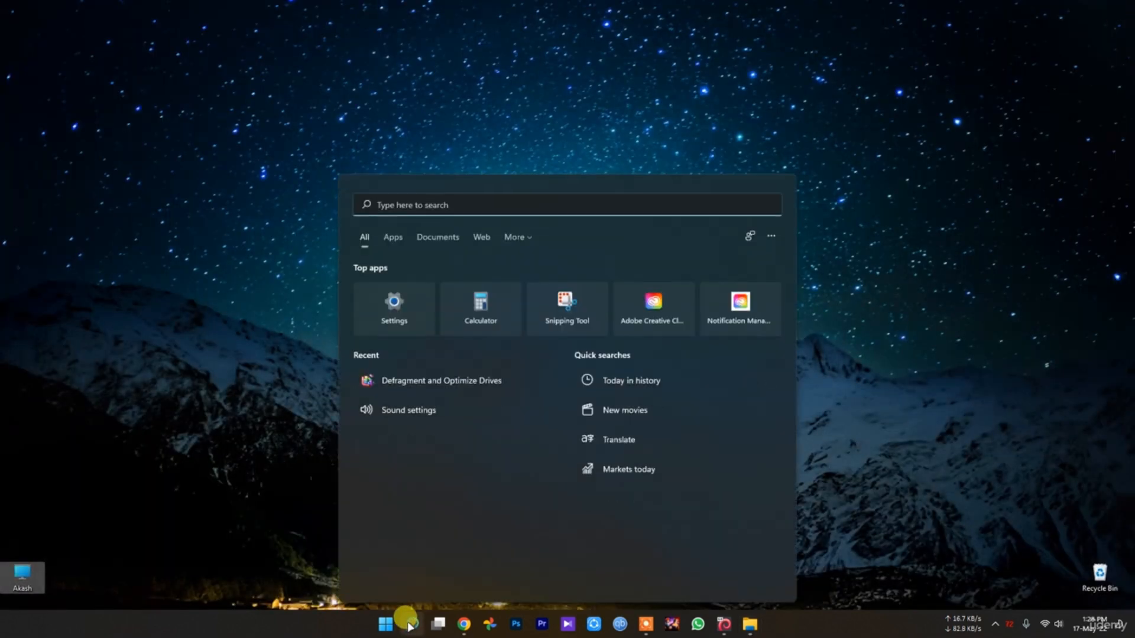
type("run")
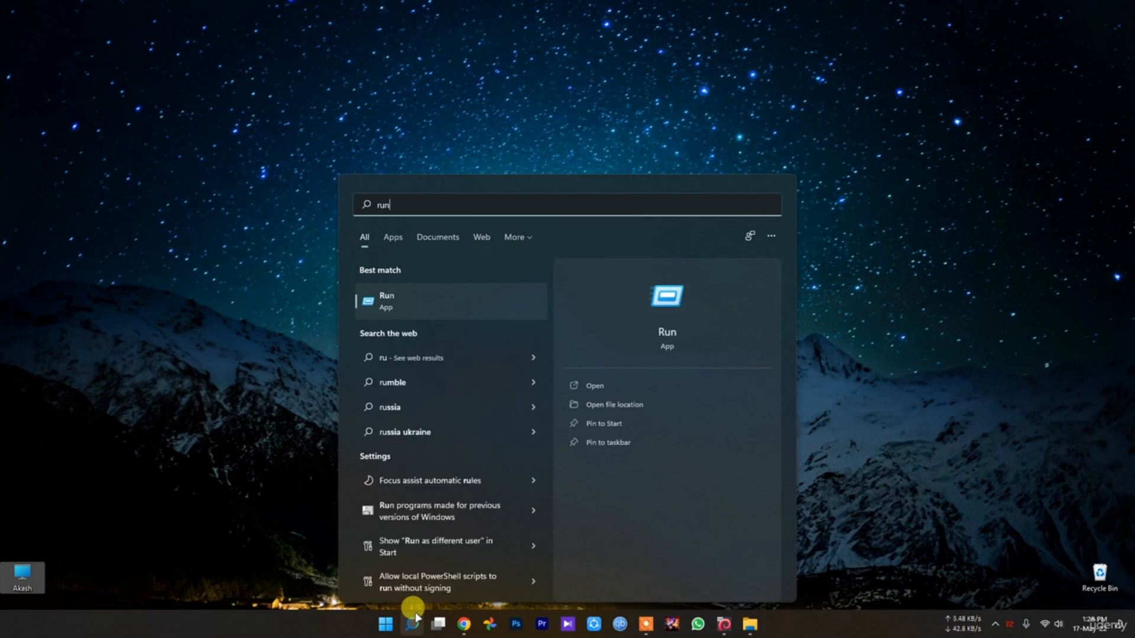
left_click(397, 299)
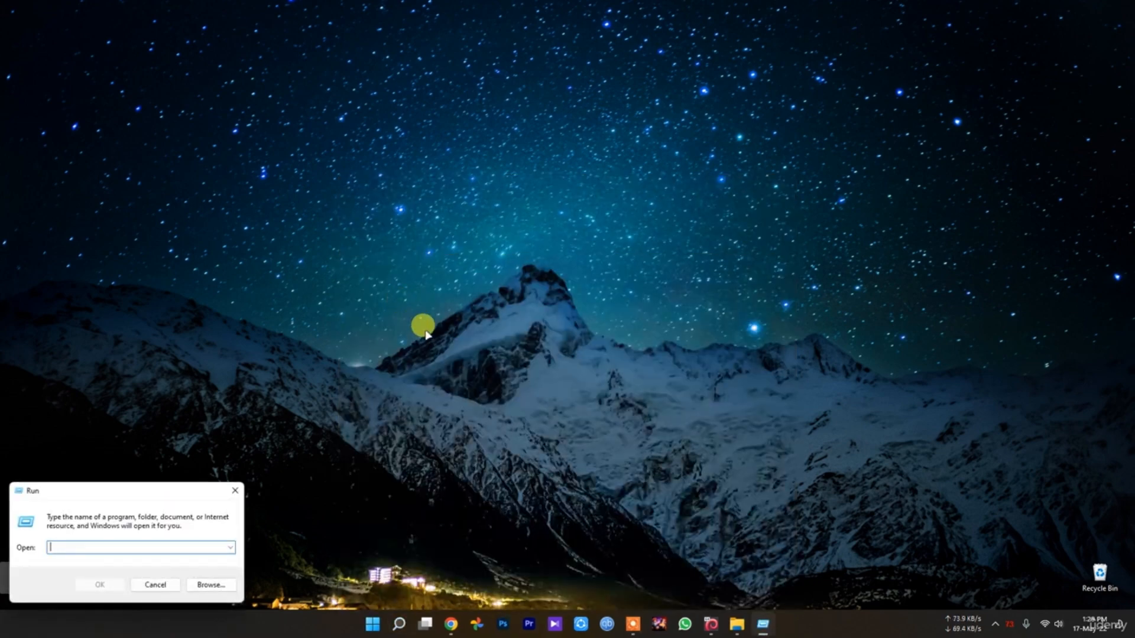
type("t")
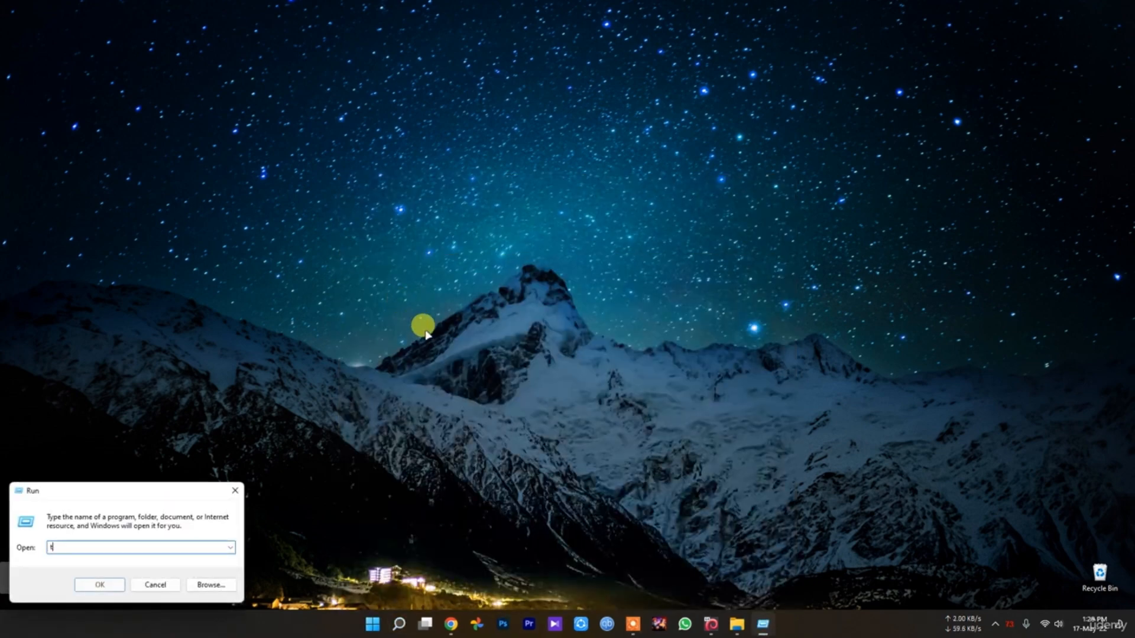
type("emp")
key("Return")
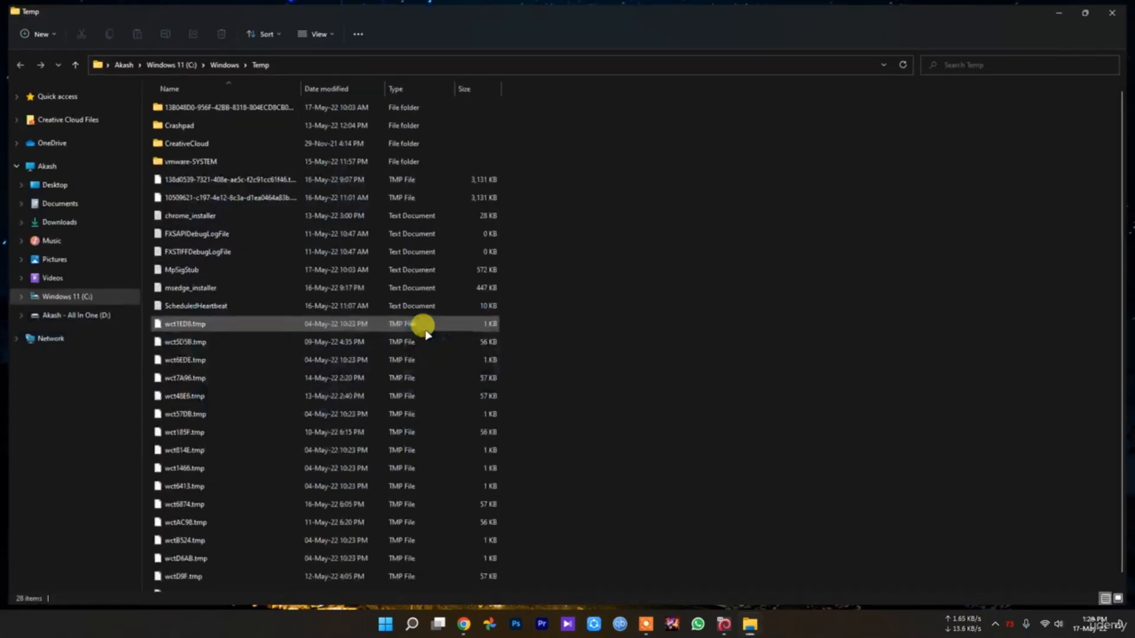
Delete all items in the Windows Temp folder, skipping every item that is in use
key("ctrl+a")
key("Delete")
key("Return")
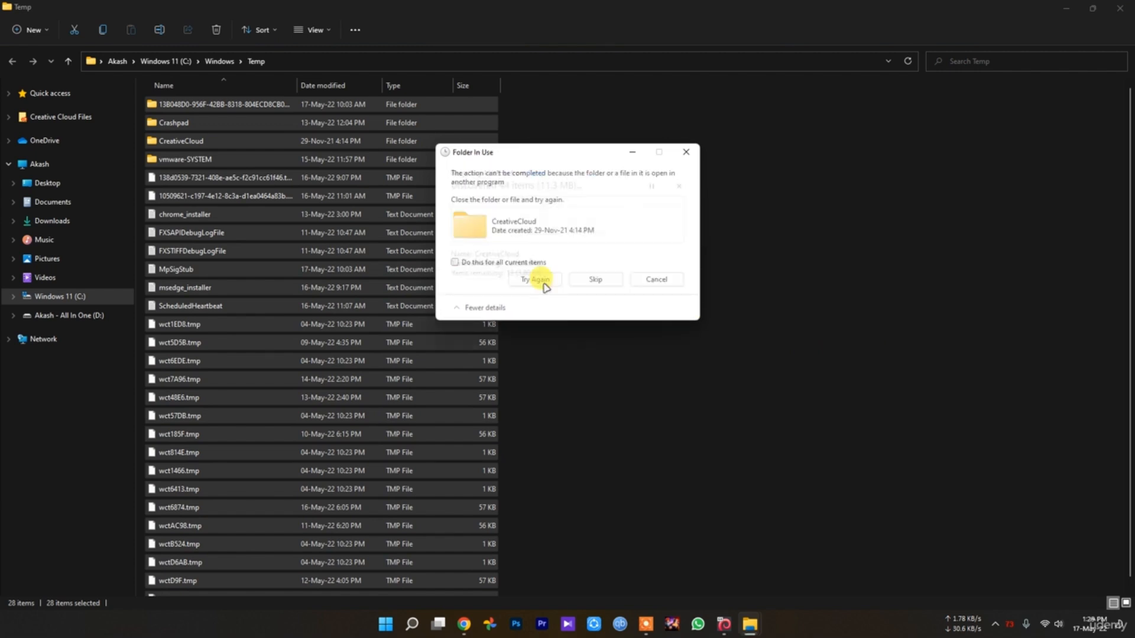
left_click(525, 262)
left_click(606, 281)
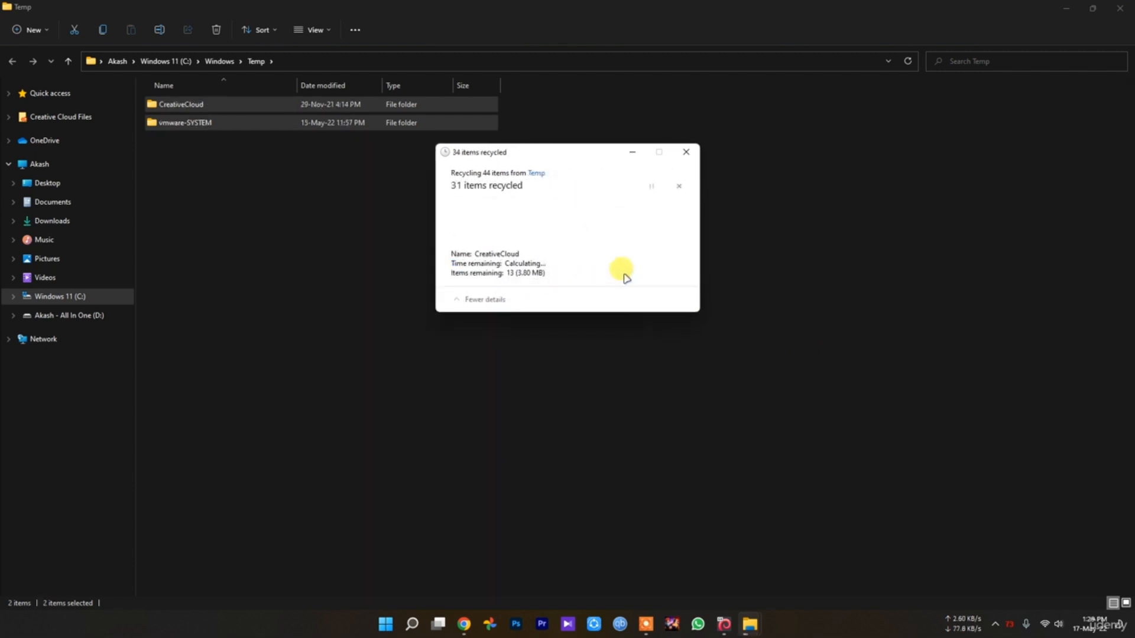
left_click(660, 258)
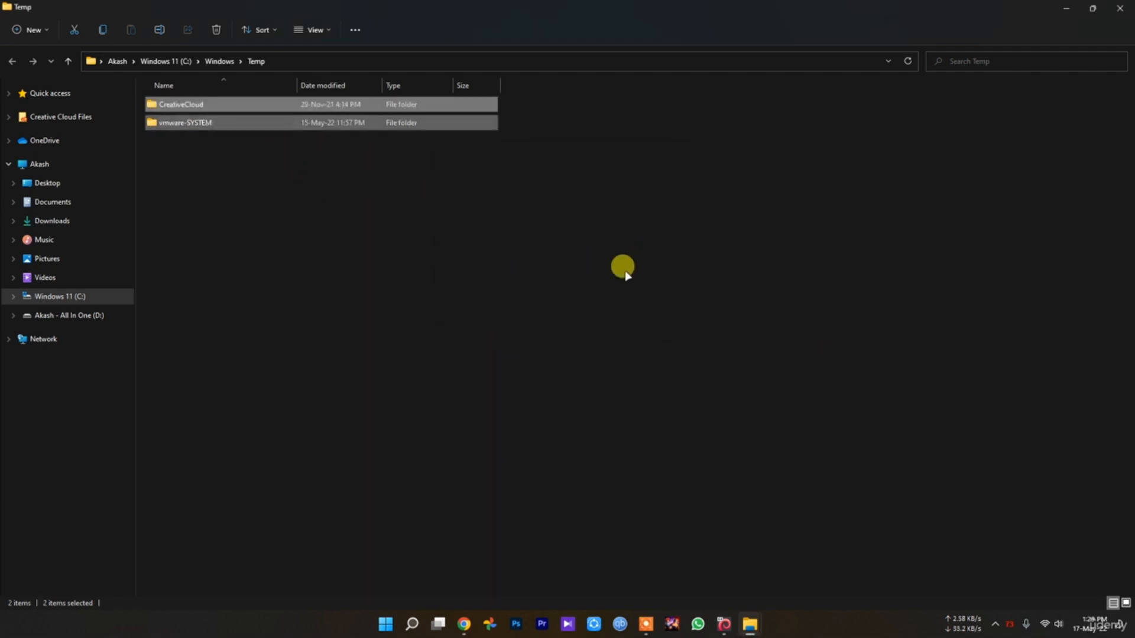
Open the user's AppData Local Temp folder by running %temp% from the Run dialog
left_click(414, 621)
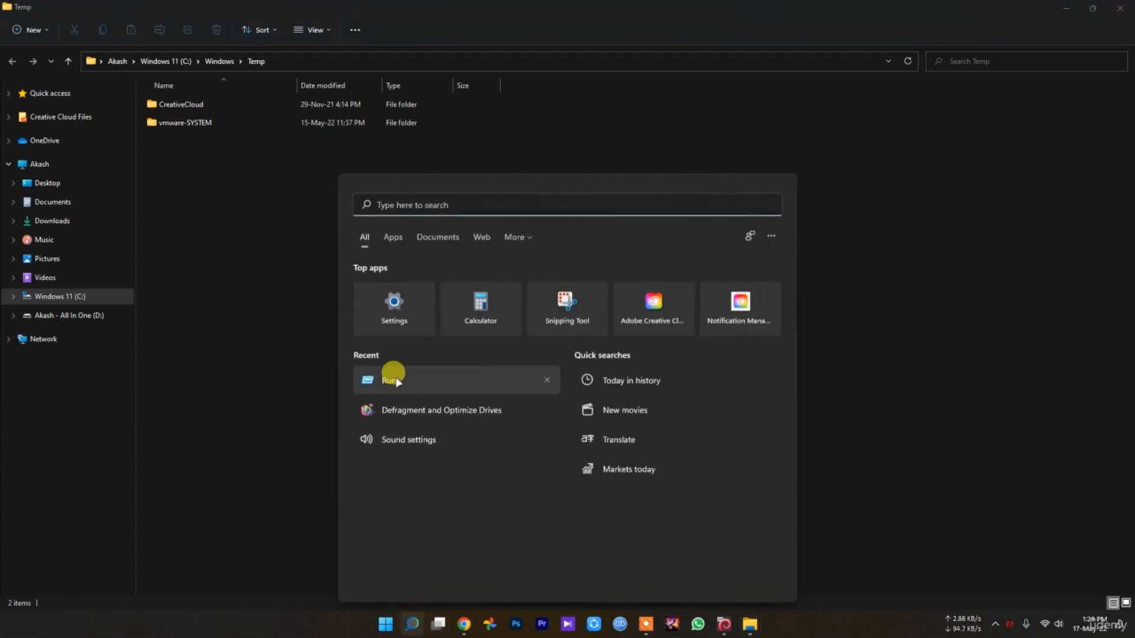
left_click(393, 374)
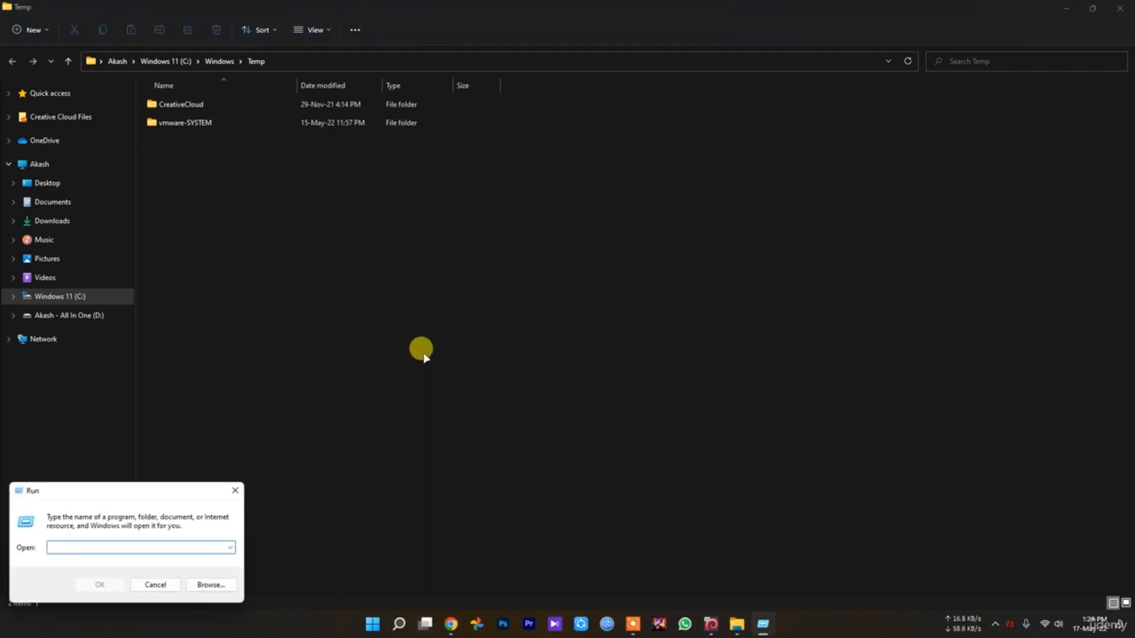
type("%")
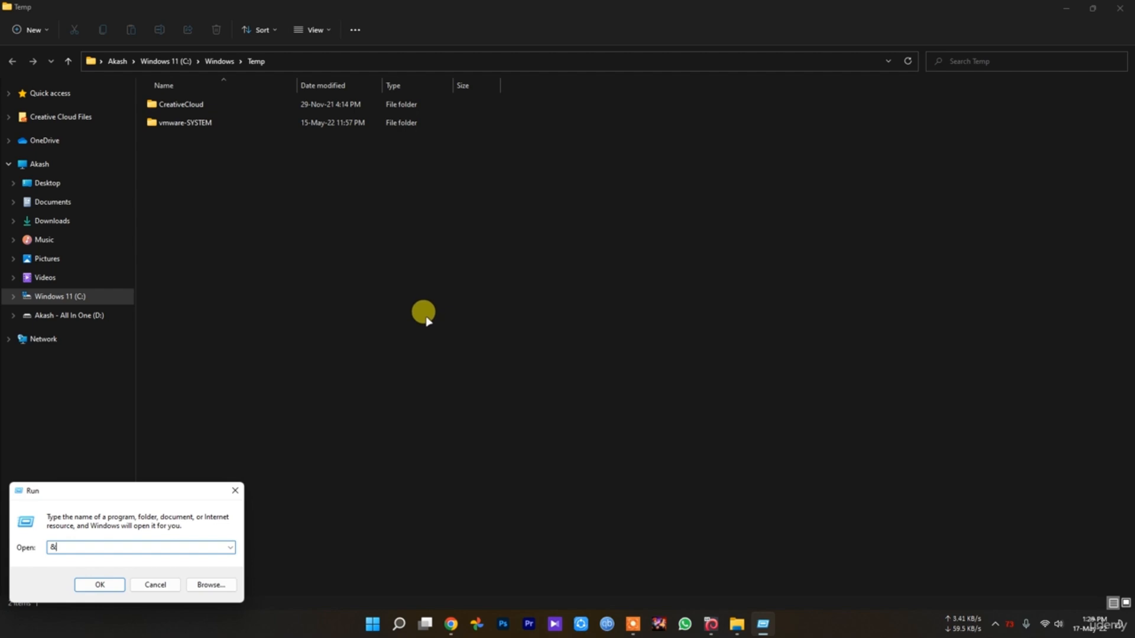
key("BackSpace")
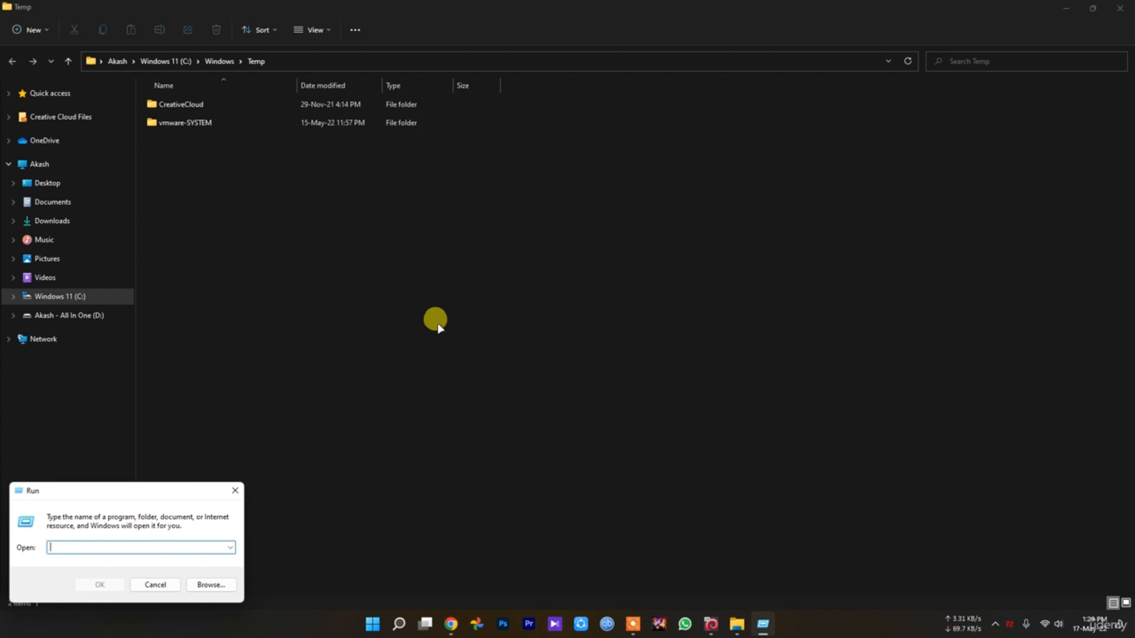
type("%")
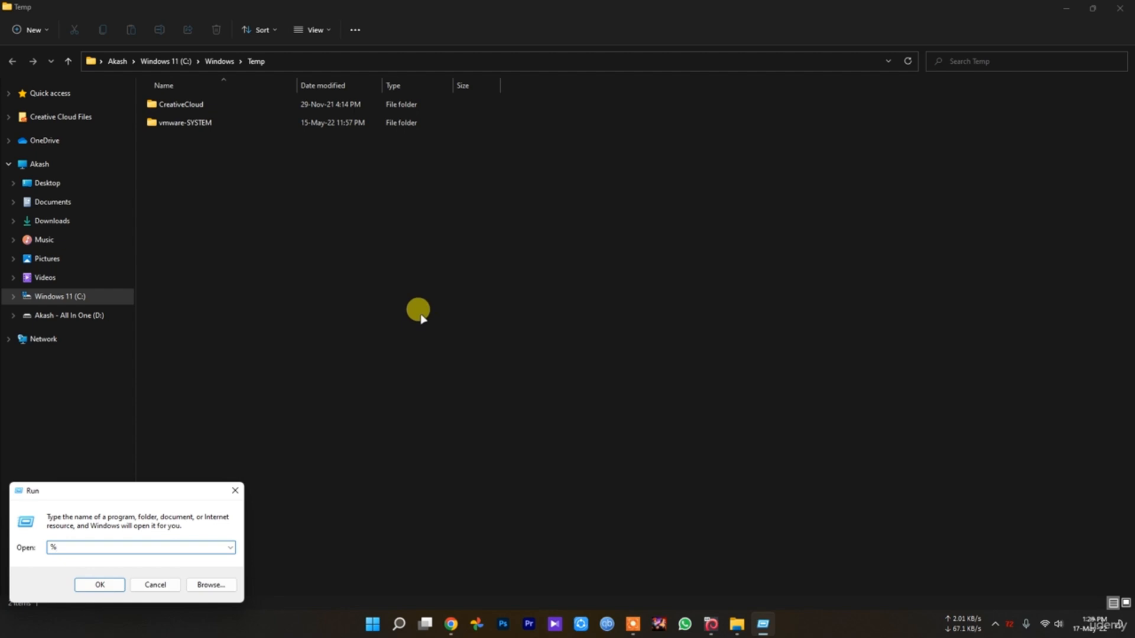
type("temp%")
key("Return")
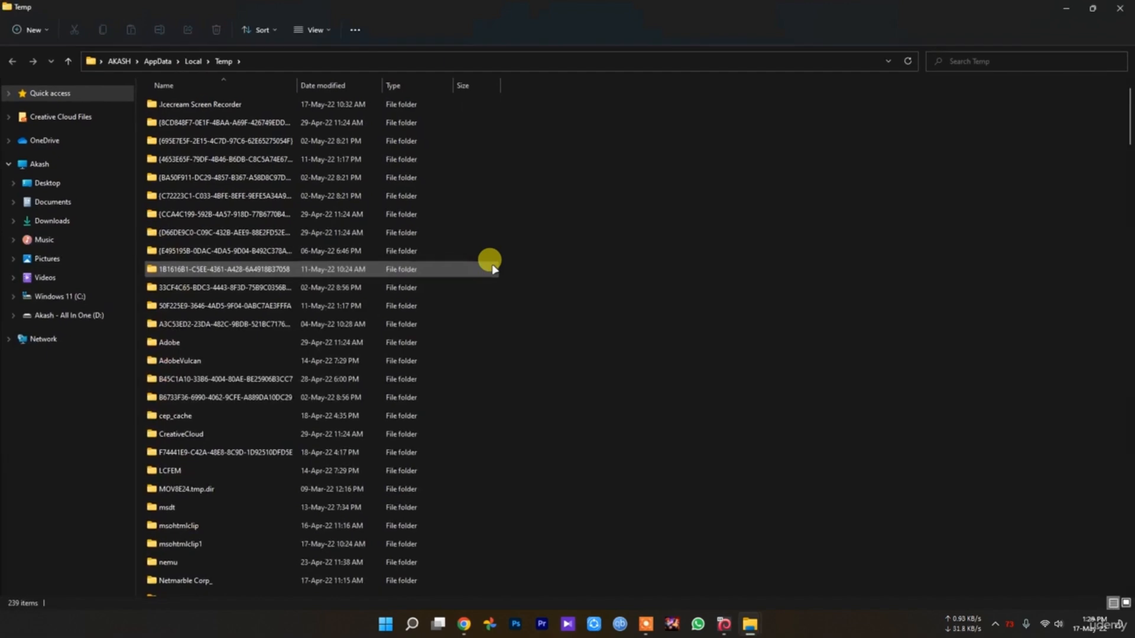
Look over the contents of the user's Temp folder and delete all its items, skipping those that cannot be removed
scroll(591, 354, "down", 10)
left_click_drag(1128, 168, 1128, 131)
scroll(955, 355, "up", 1)
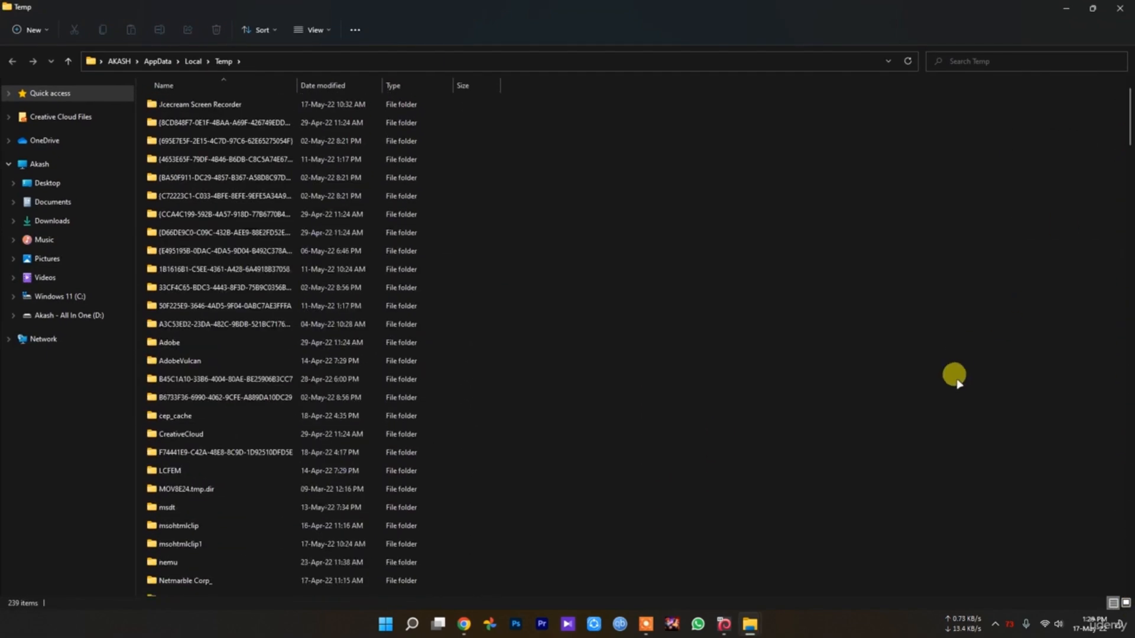
key("ctrl+a")
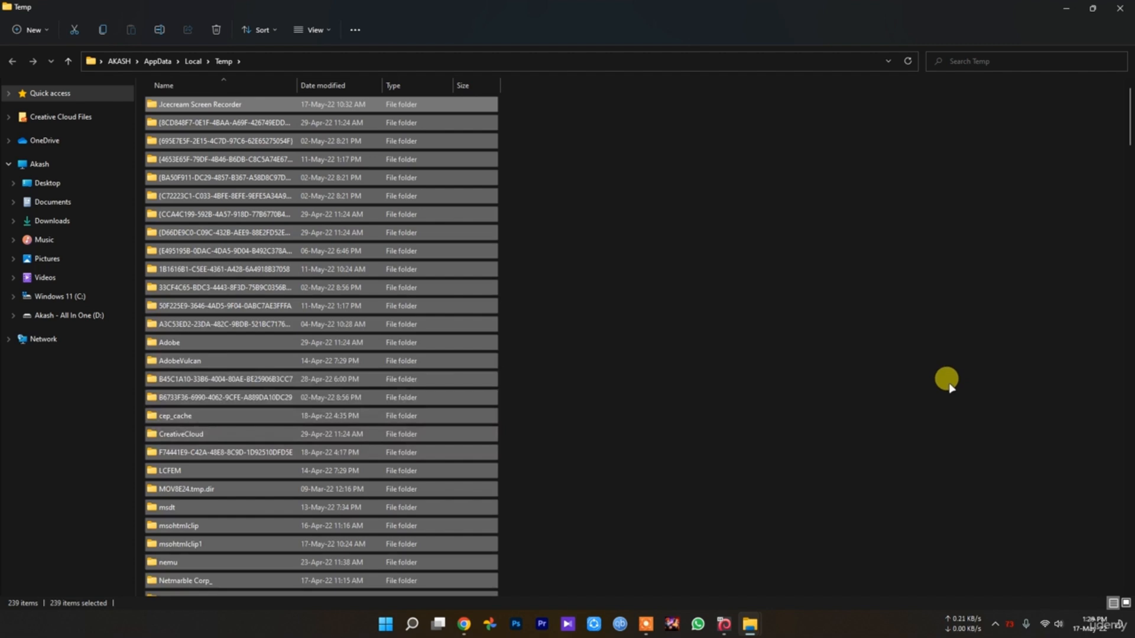
key("Delete")
left_click(482, 254)
left_click(614, 272)
left_click(520, 262)
left_click(606, 281)
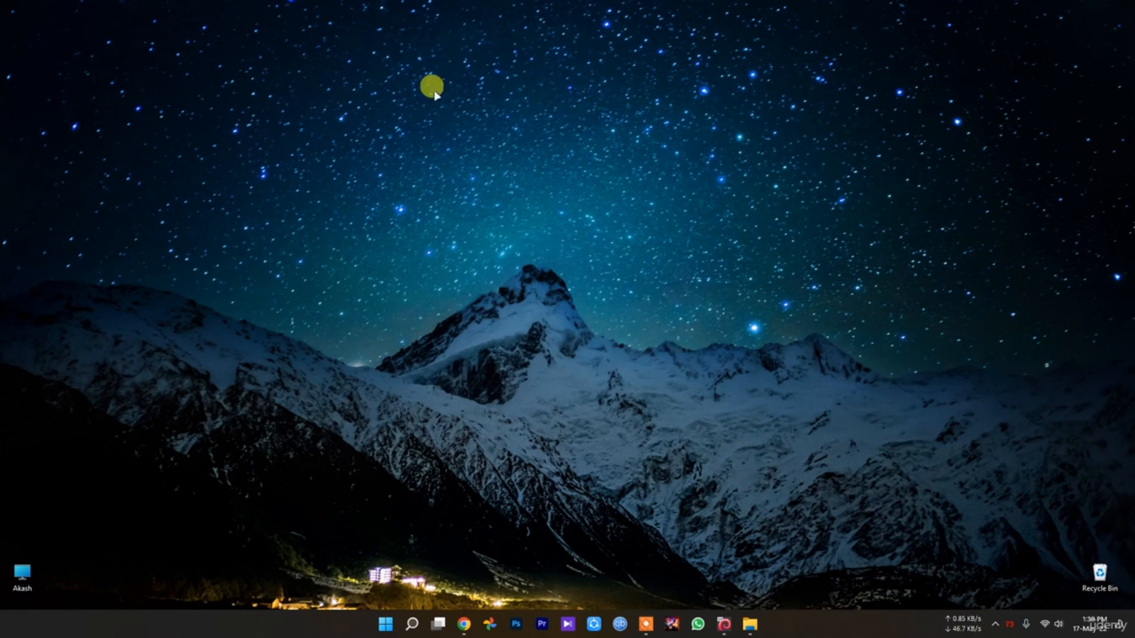
Open Task Manager, examine the memory performance and the list of startup apps, and close it
right_click(386, 624)
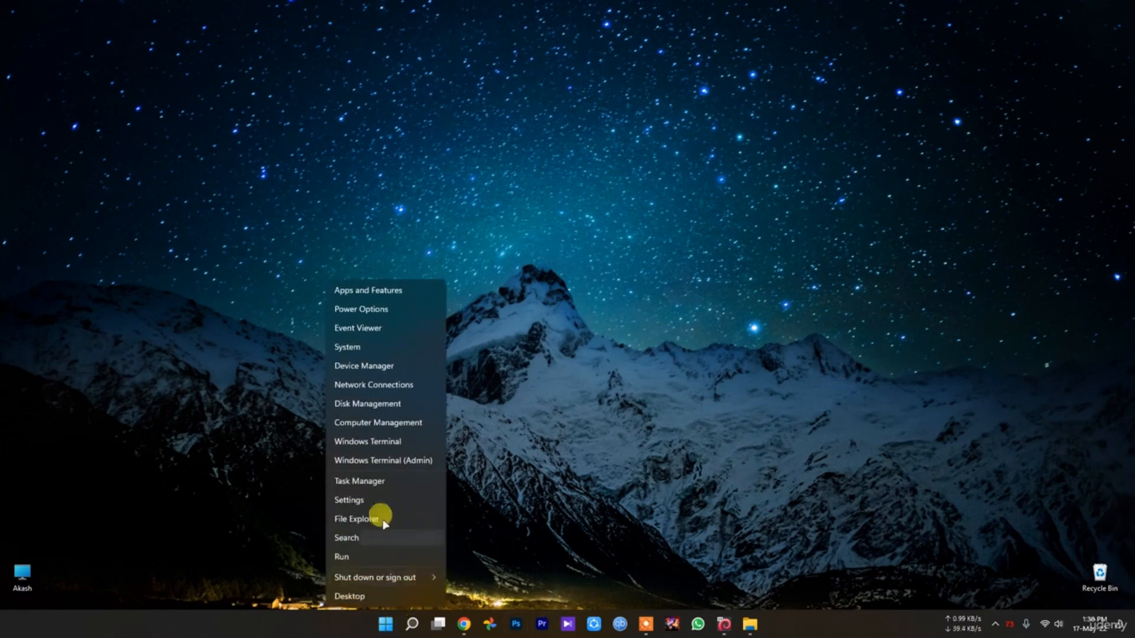
left_click(370, 480)
left_click(359, 111)
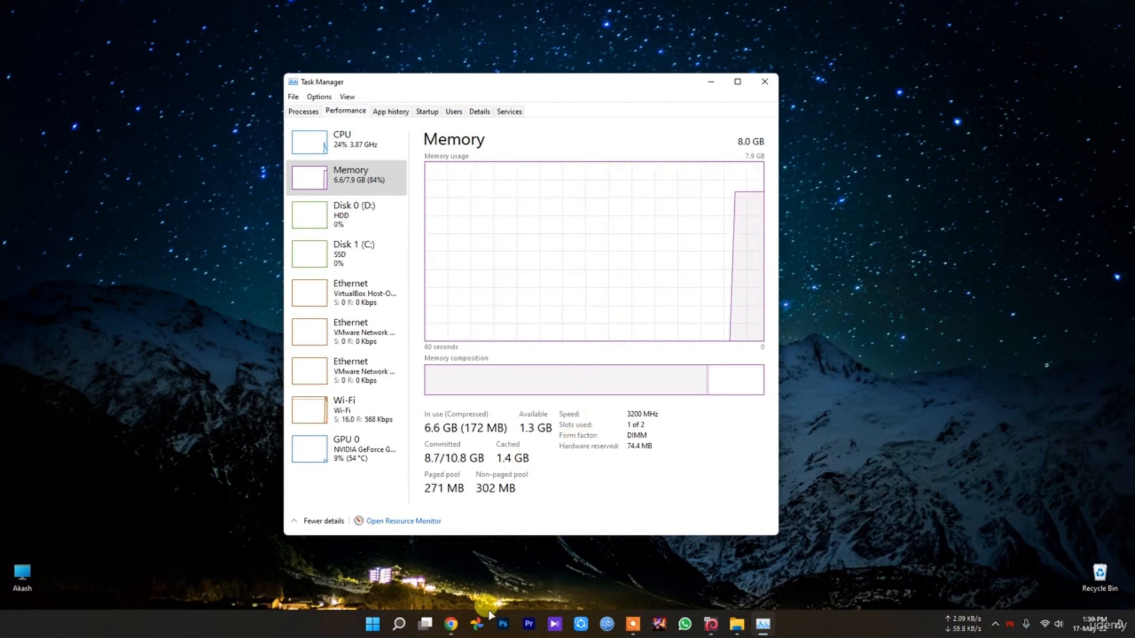
left_click(9, 544)
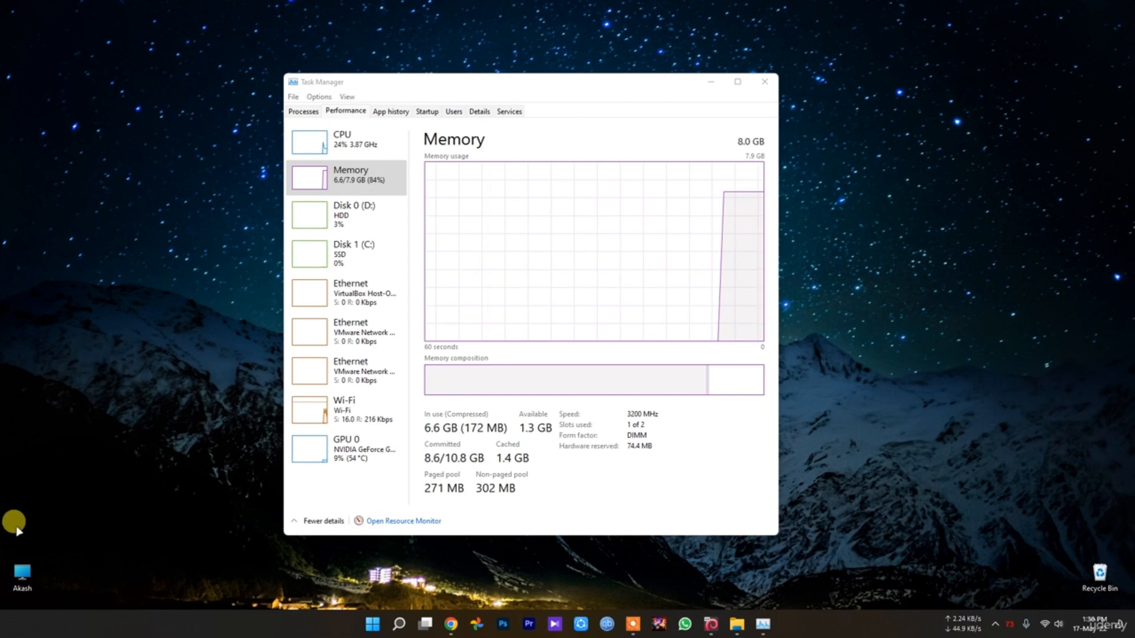
left_click(422, 112)
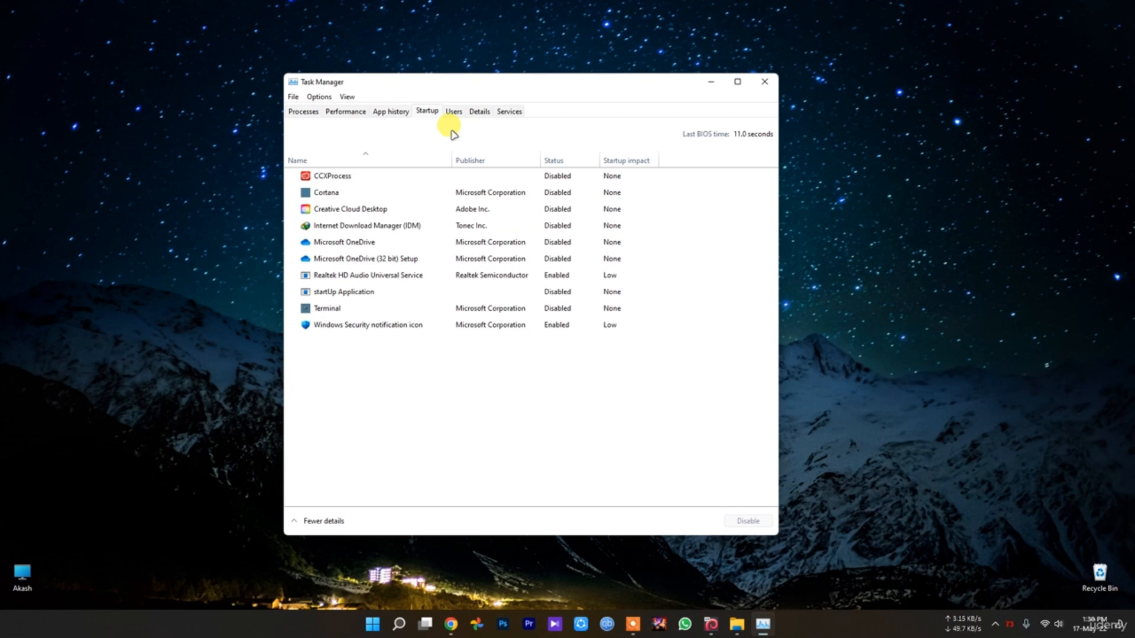
left_click(765, 82)
left_click(998, 627)
left_click(1013, 609)
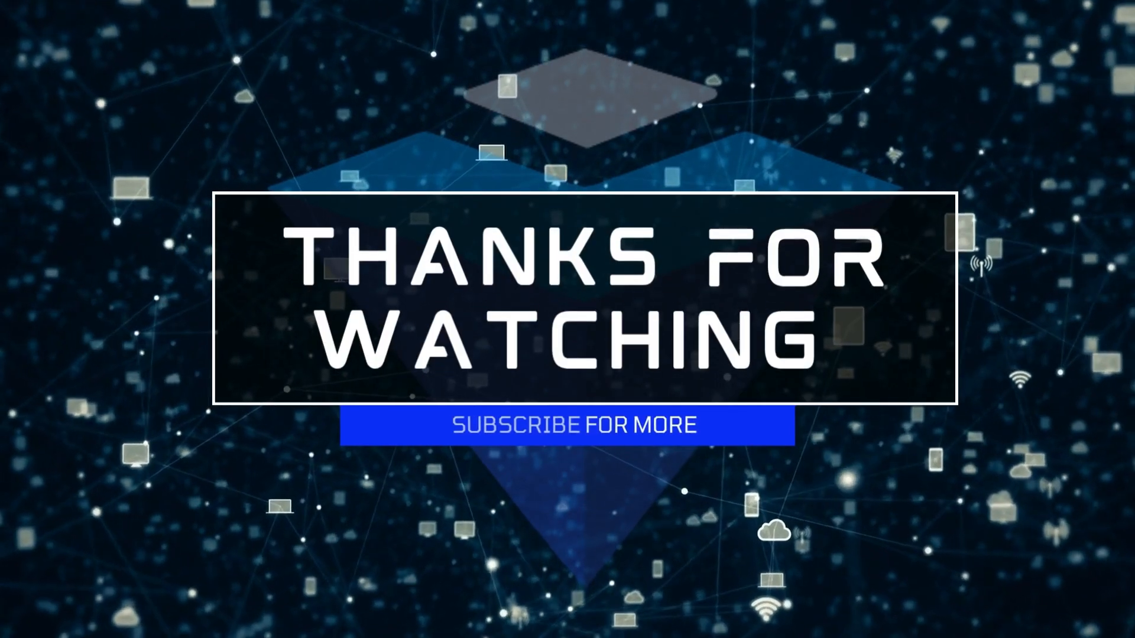